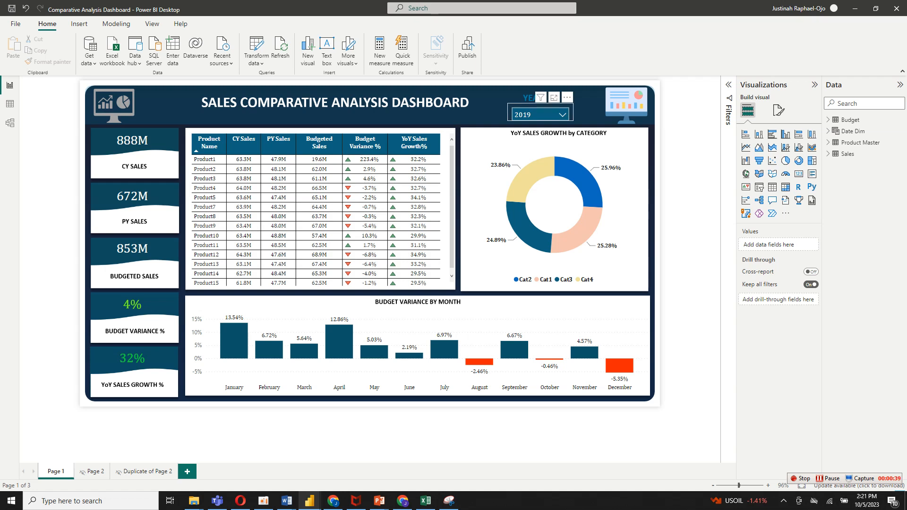
Filter the finished sales dashboard by year 2015 and 2016, and examine the category and monthly charts.
click(538, 115)
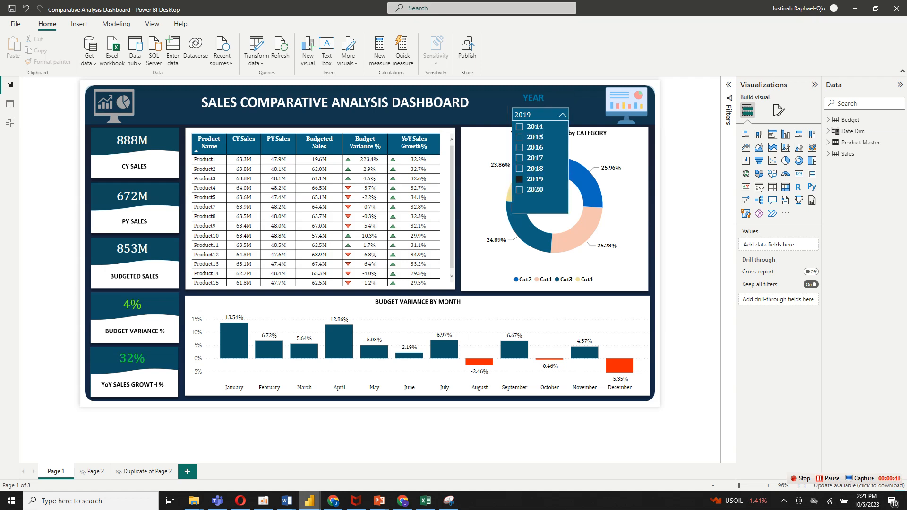
click(520, 137)
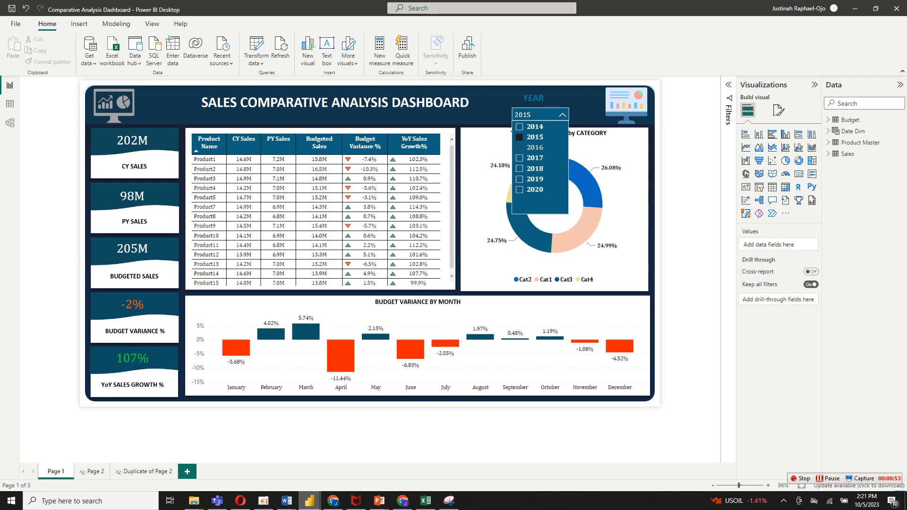
click(535, 148)
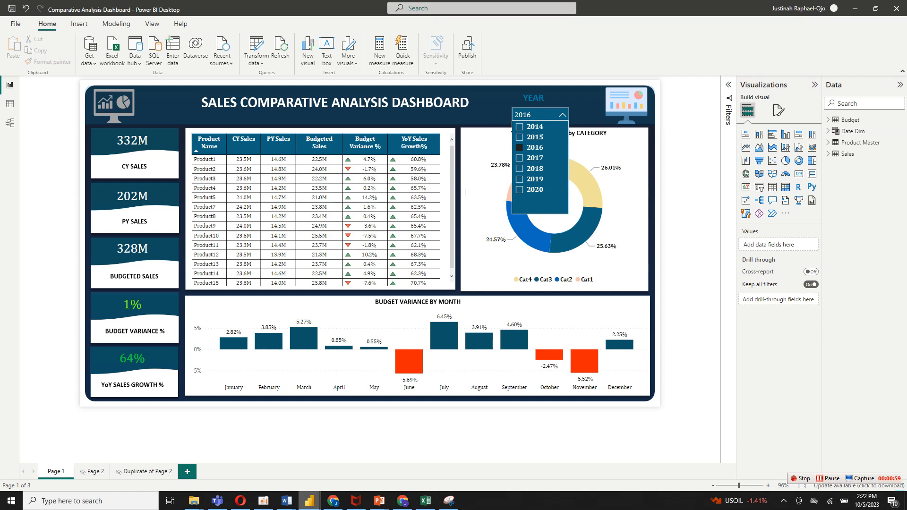
click(561, 115)
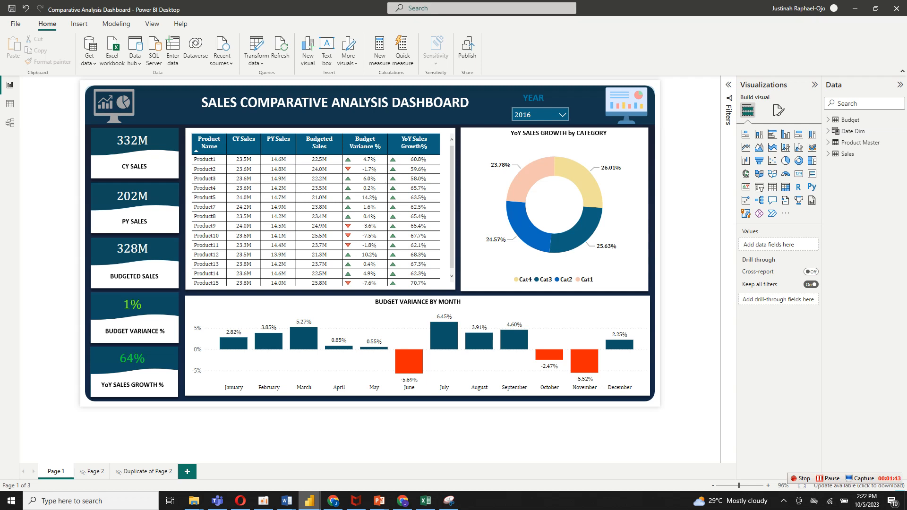
mouse_move(576, 174)
mouse_move(569, 238)
mouse_move(444, 337)
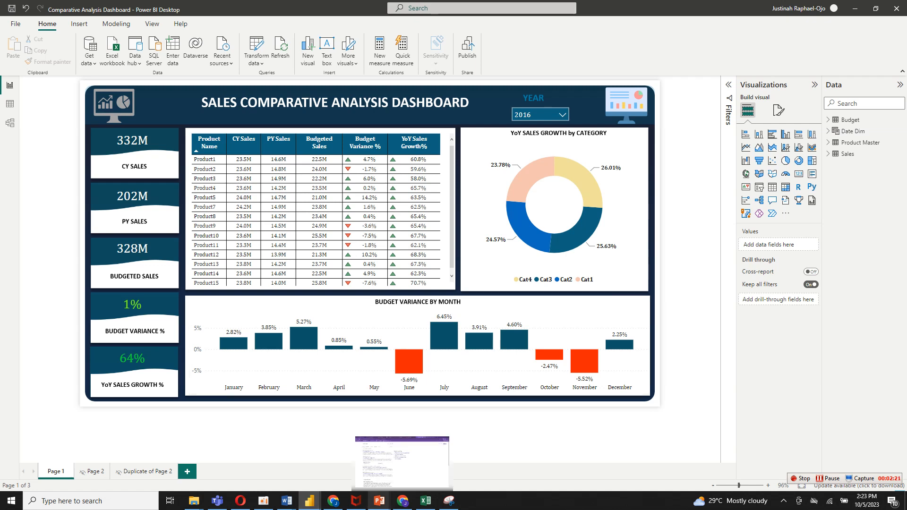
Switch to PowerPoint to view the dashboard background slide, and switch back to the untitled blank report in Power BI.
mouse_move(379, 500)
click(430, 463)
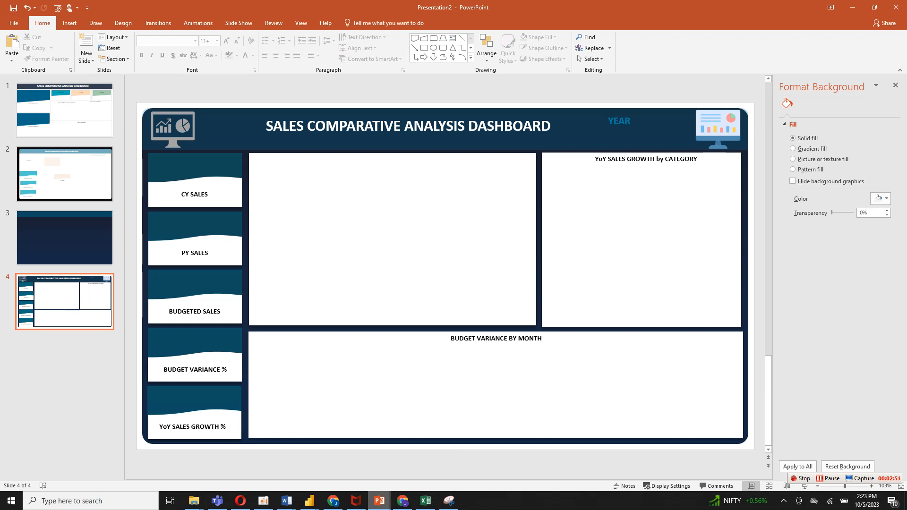
mouse_move(310, 501)
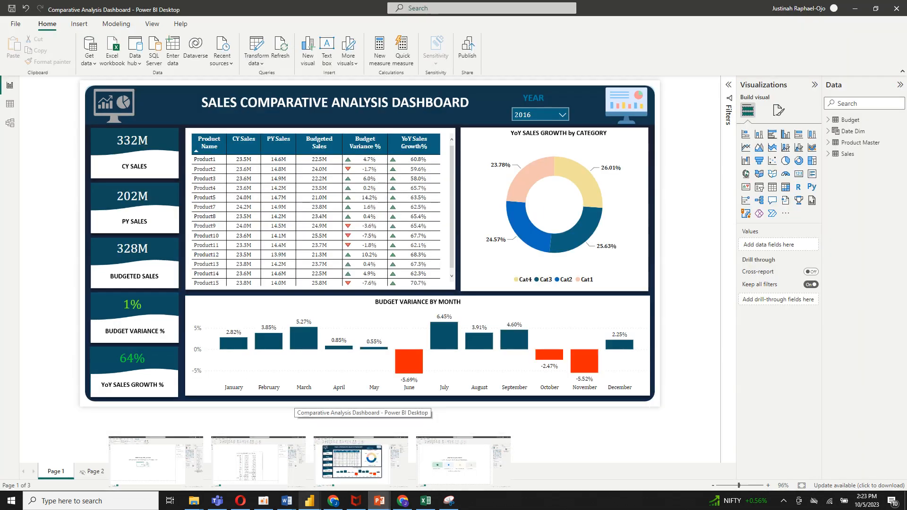
click(463, 463)
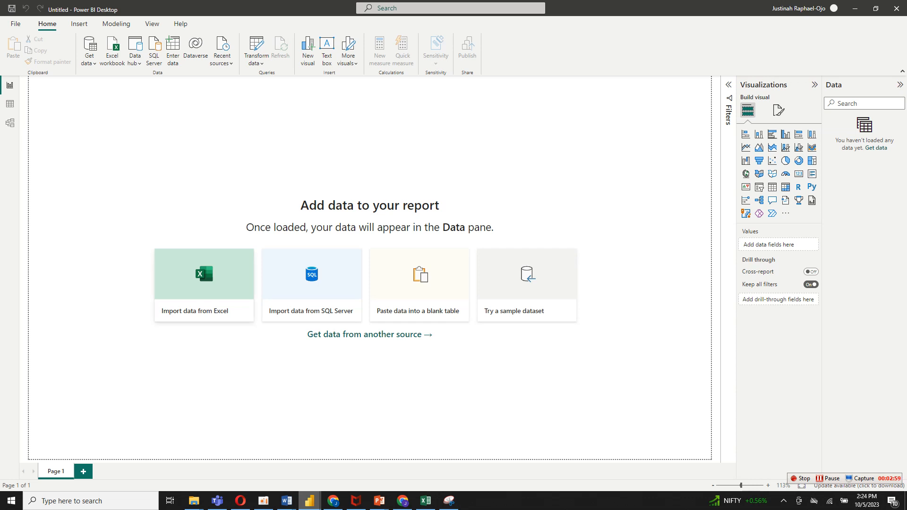
Connect the blank report to the Excel workbook Budget and Sales Data in the Downloads folder.
click(89, 54)
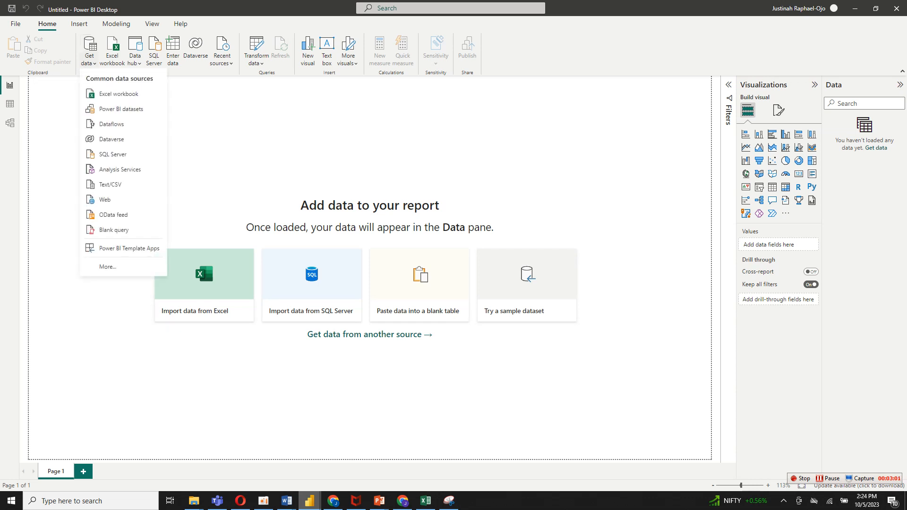
click(119, 94)
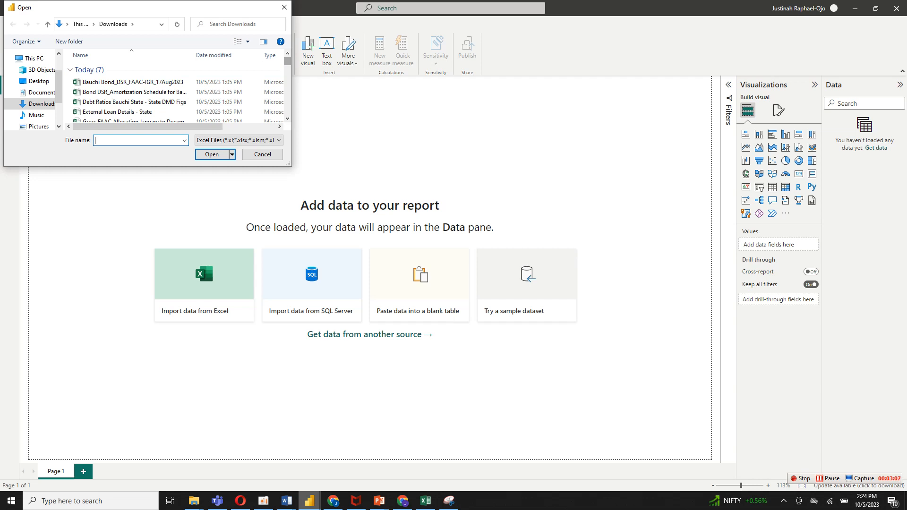
scroll(175, 90, down, 4)
scroll(175, 89, up, 2)
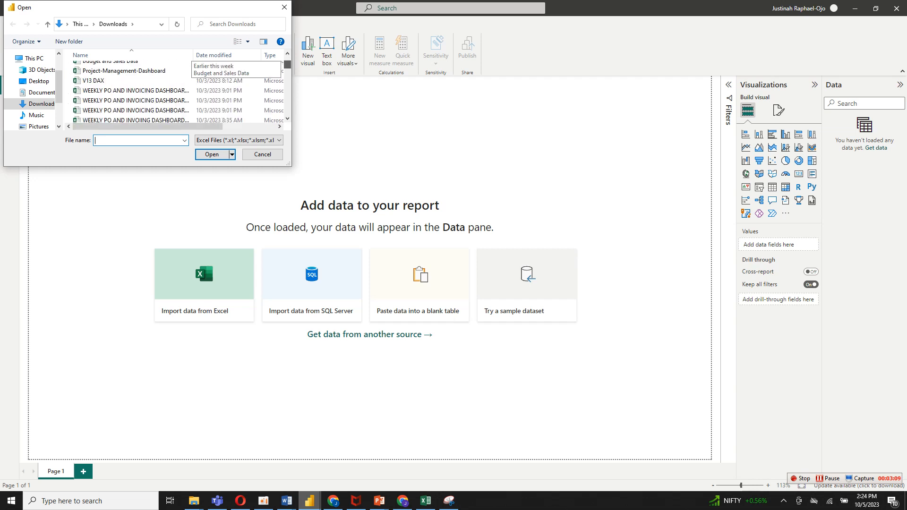
drag(287, 64, 287, 64)
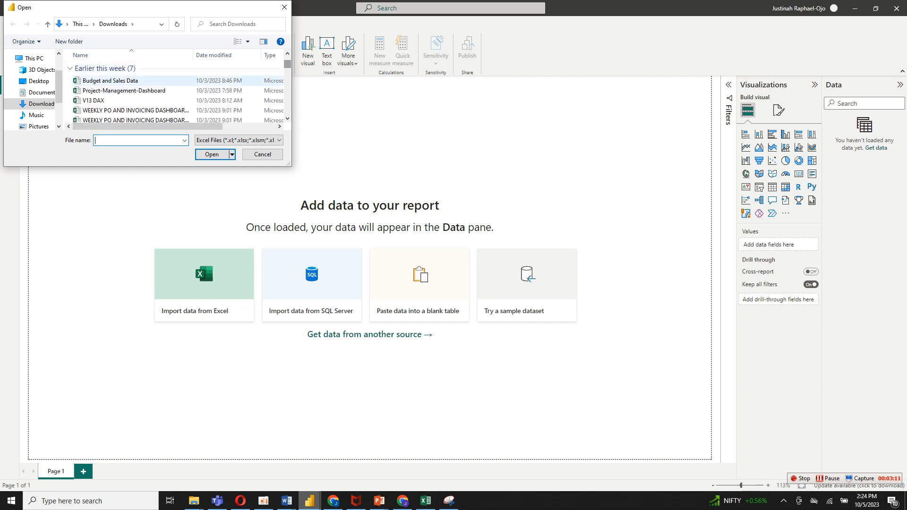
click(110, 81)
click(212, 154)
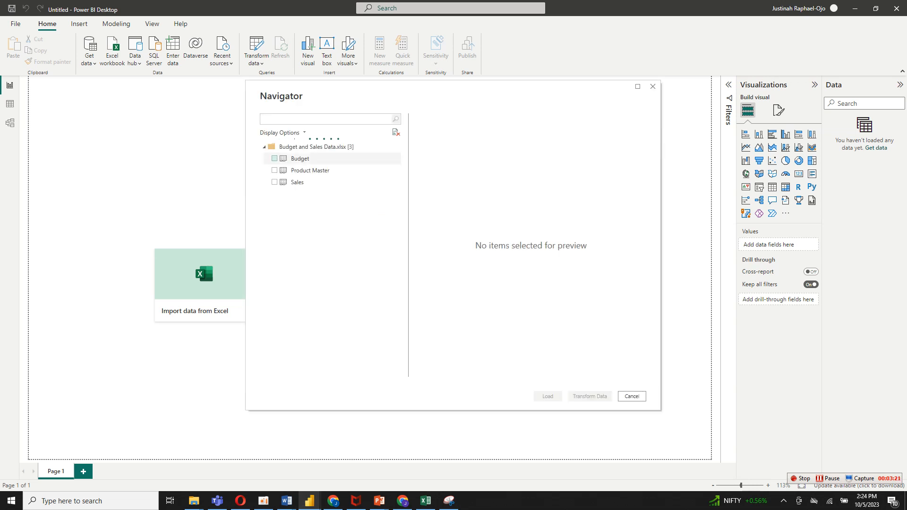
Select the Budget, Product Master and Sales tables of the workbook and load them into the report.
click(300, 158)
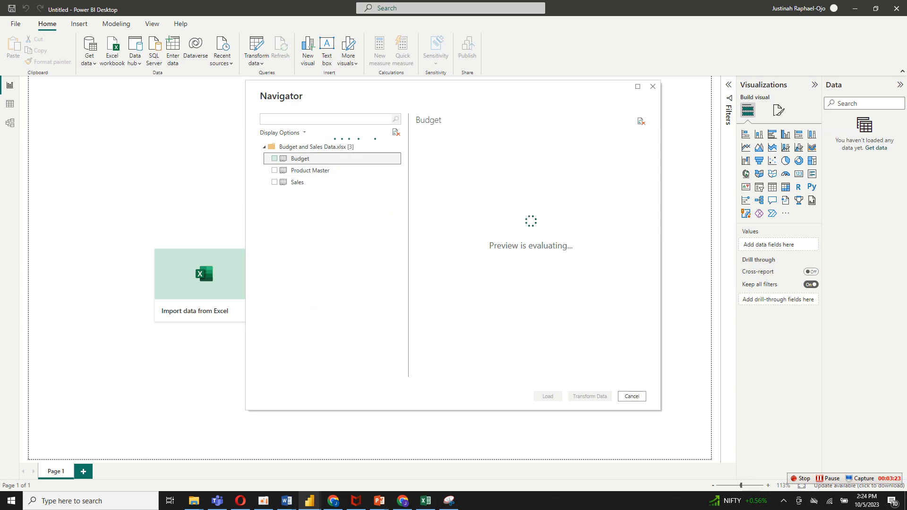
click(274, 158)
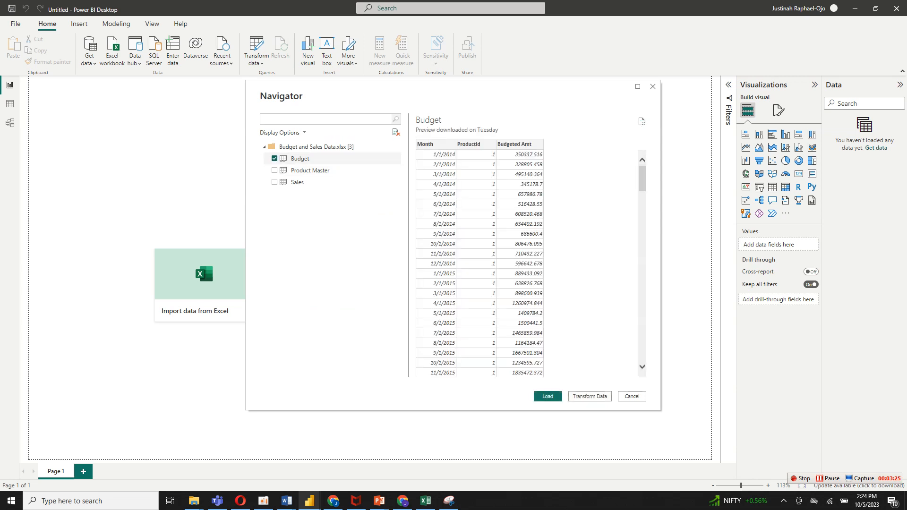
click(274, 171)
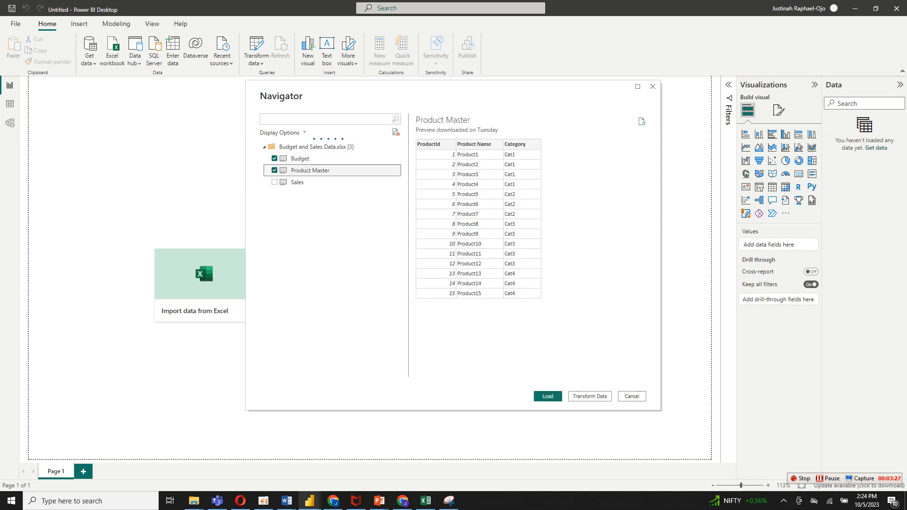
click(274, 182)
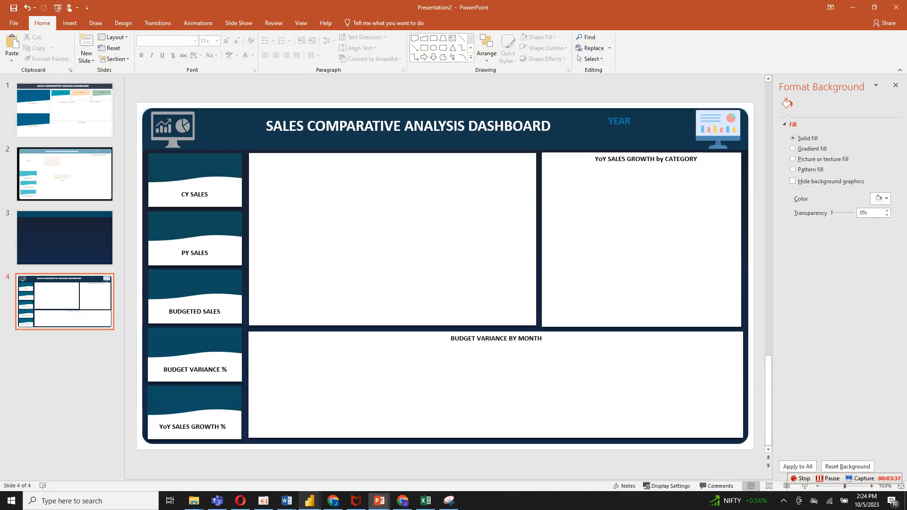
key(Escape)
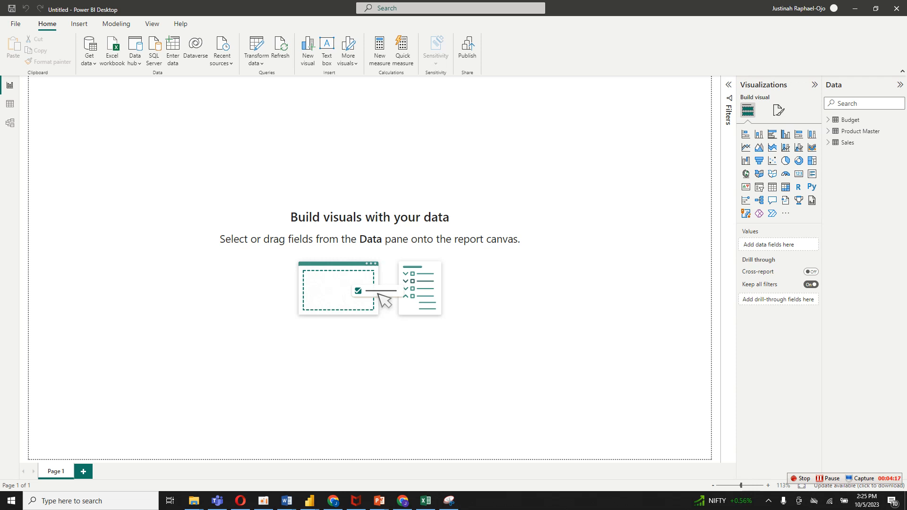
Create a calculated table in the data view with the formula Date Dim = CALENDARAUTO().
click(10, 104)
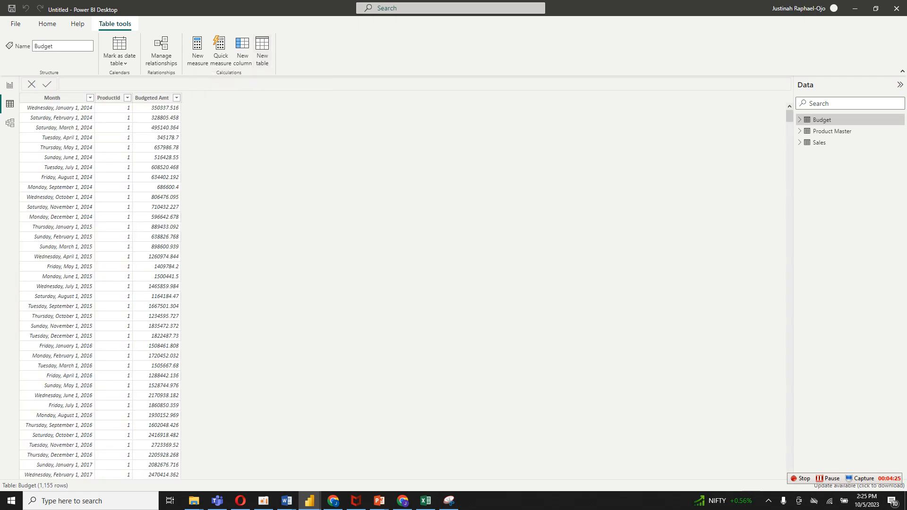
click(262, 51)
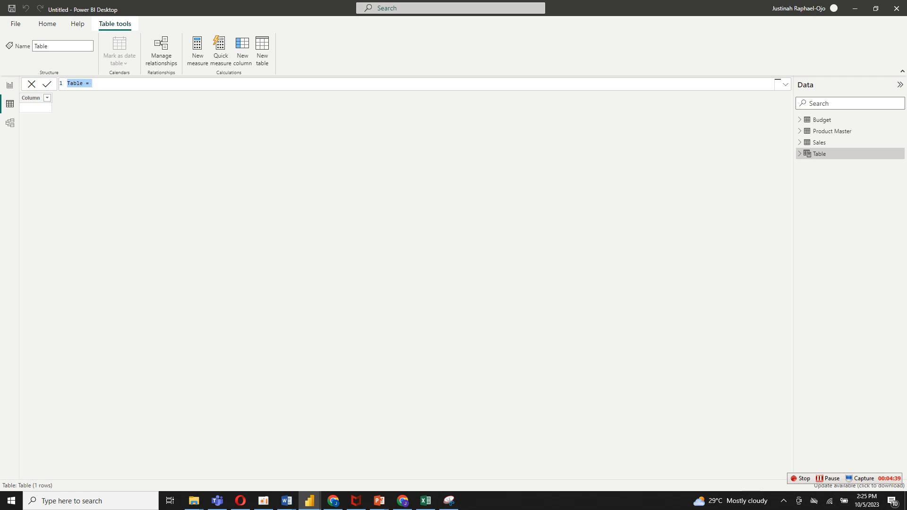
text(Date Dim = c)
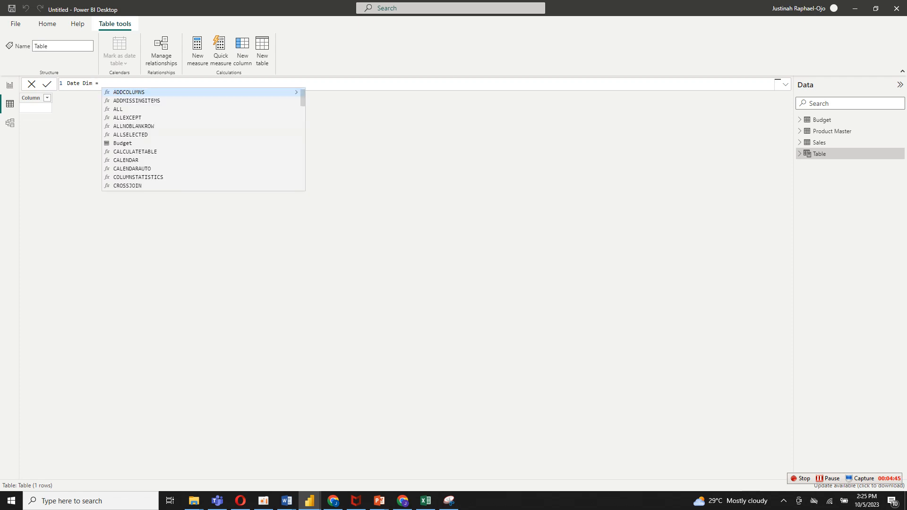
text(alen)
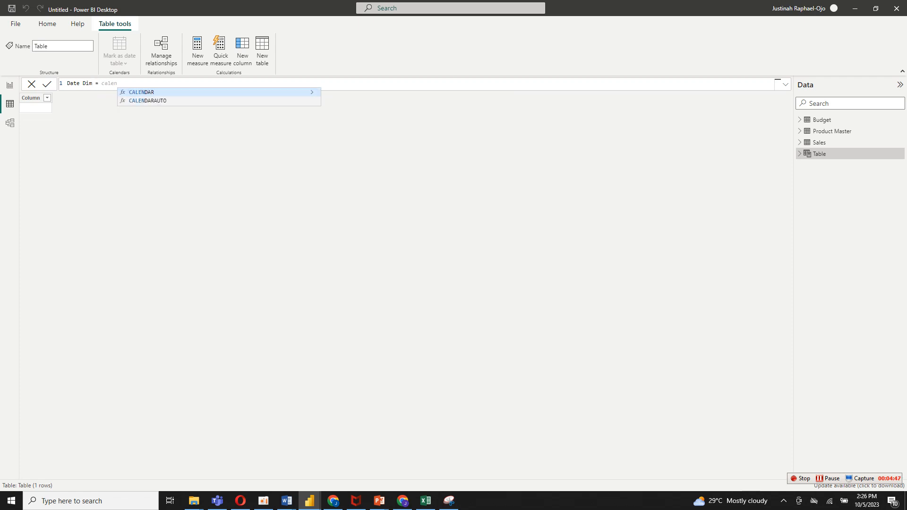
key(Down)
key(Tab)
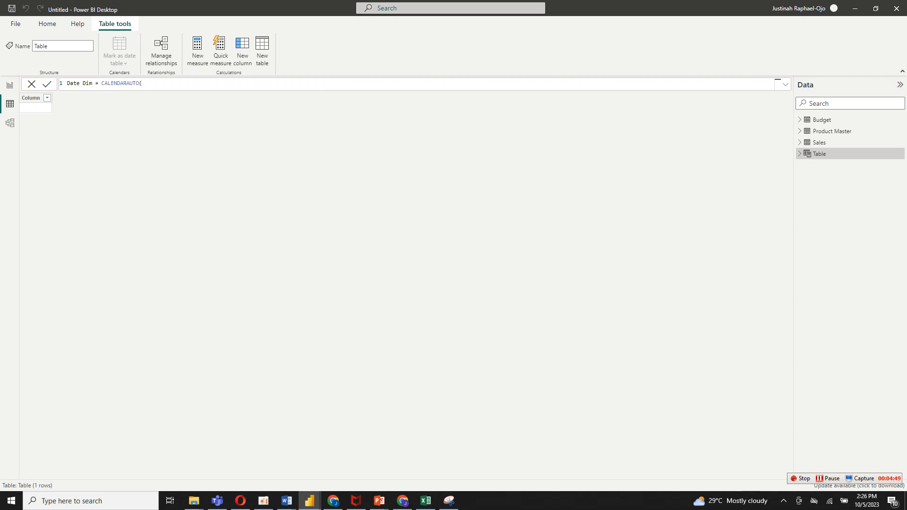
key(Return)
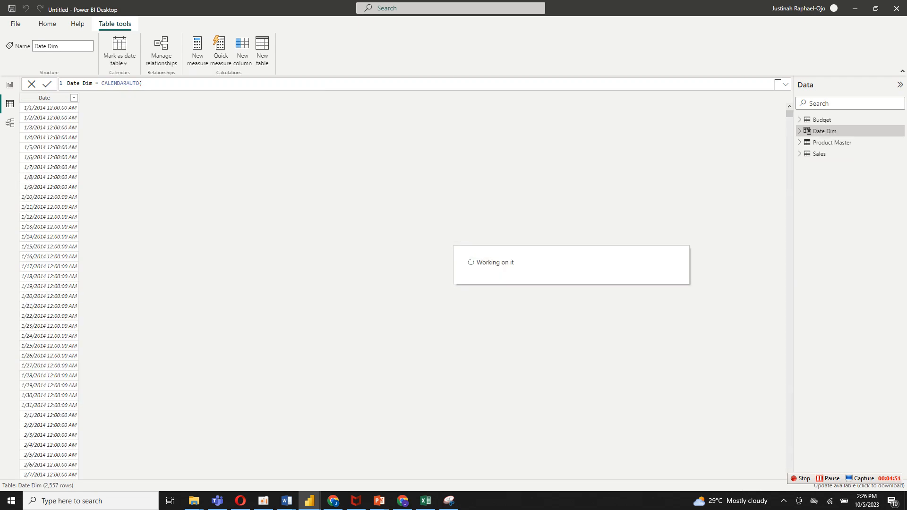
text())
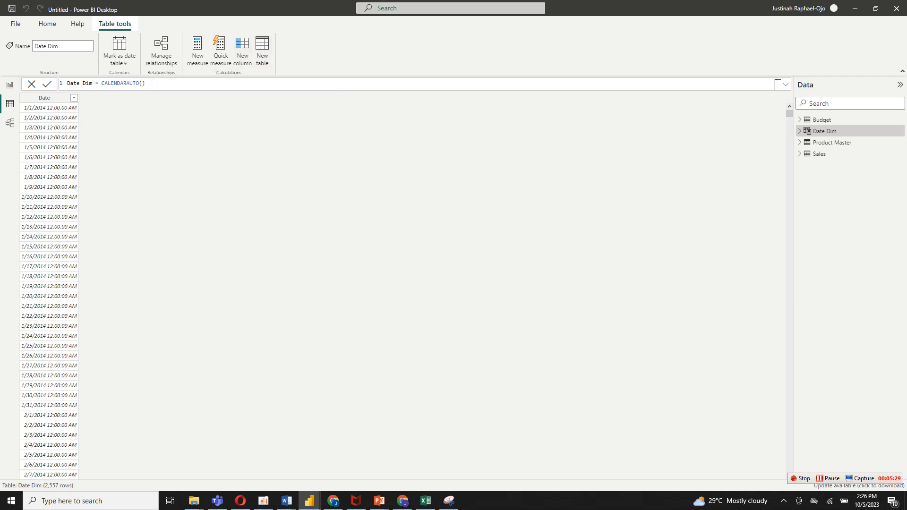
Add a calculated column to the Date Dim table and name it Year in the formula.
click(242, 51)
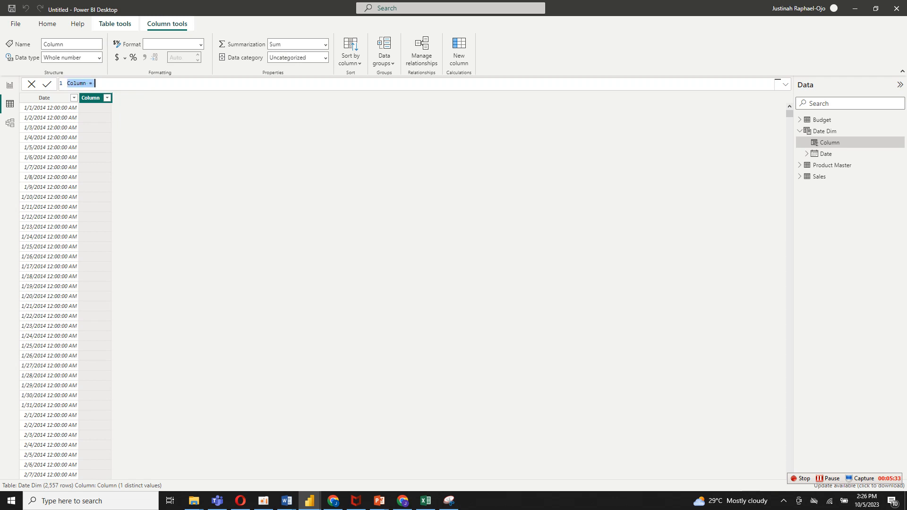
text(Year = dat)
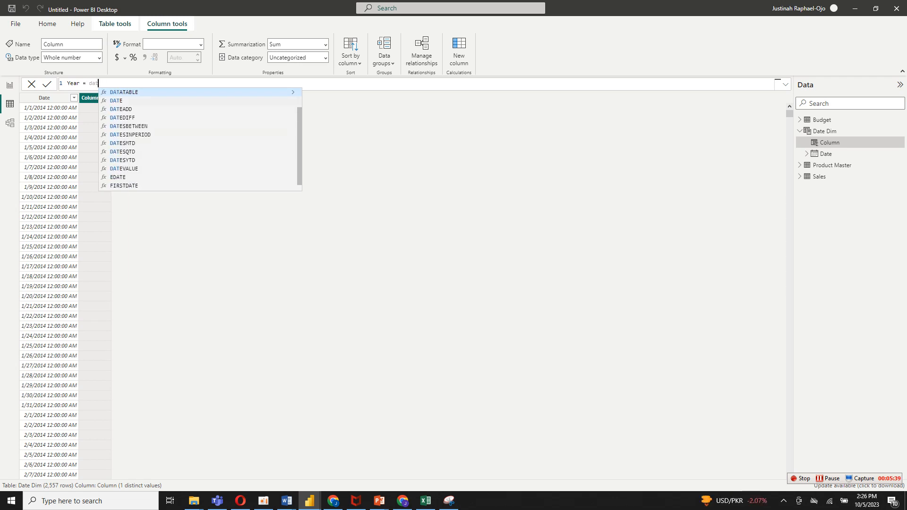
text(e()
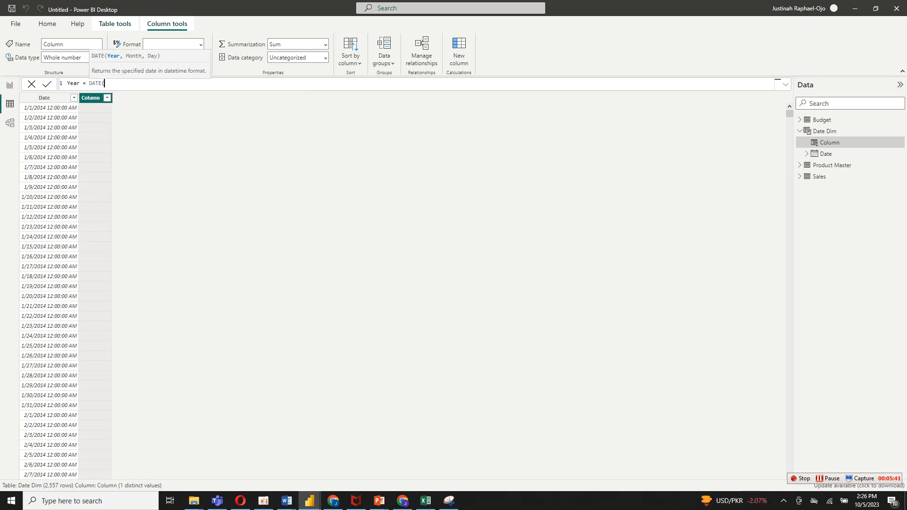
text(d)
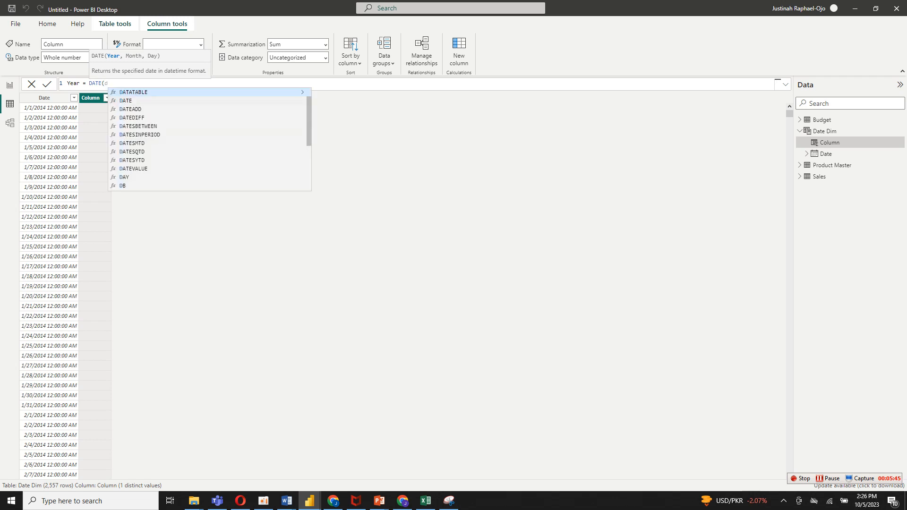
key(BackSpace)
text(dat)
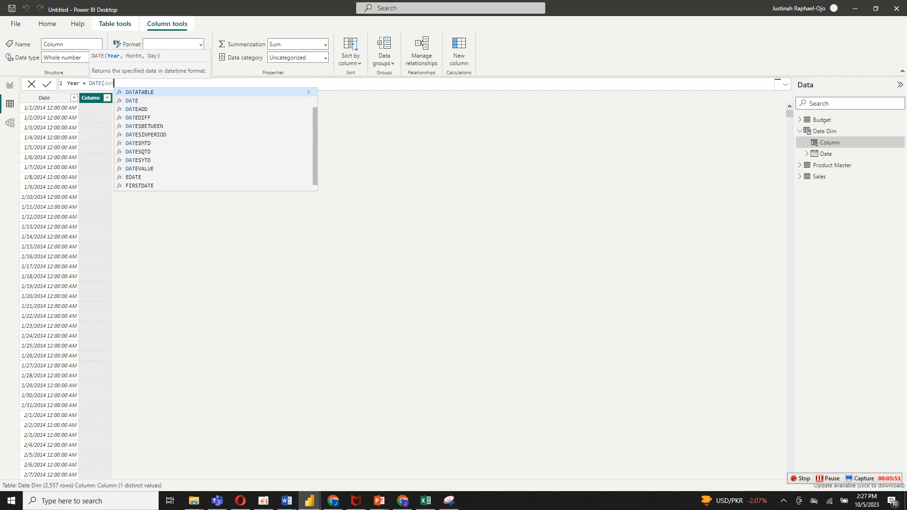
click(133, 100)
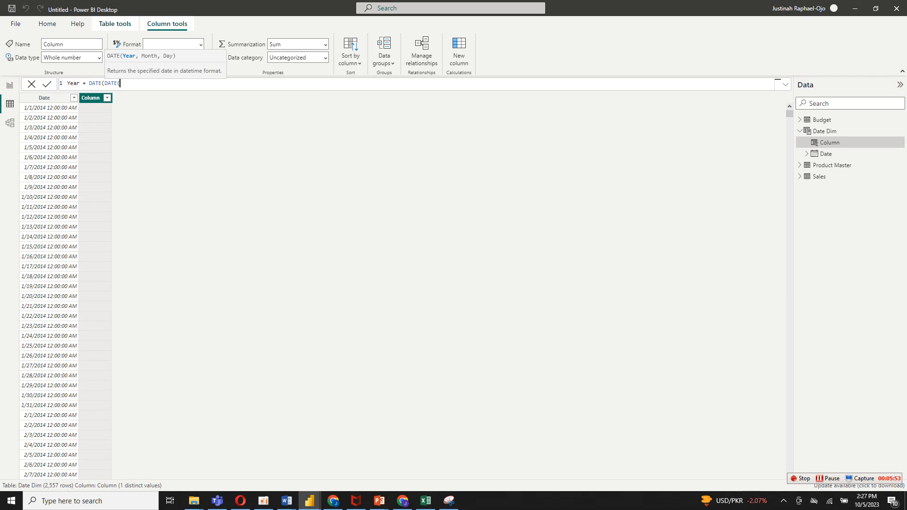
key(BackSpace)
key(BackSpace)
key(BackSpace)
key(BackSpace)
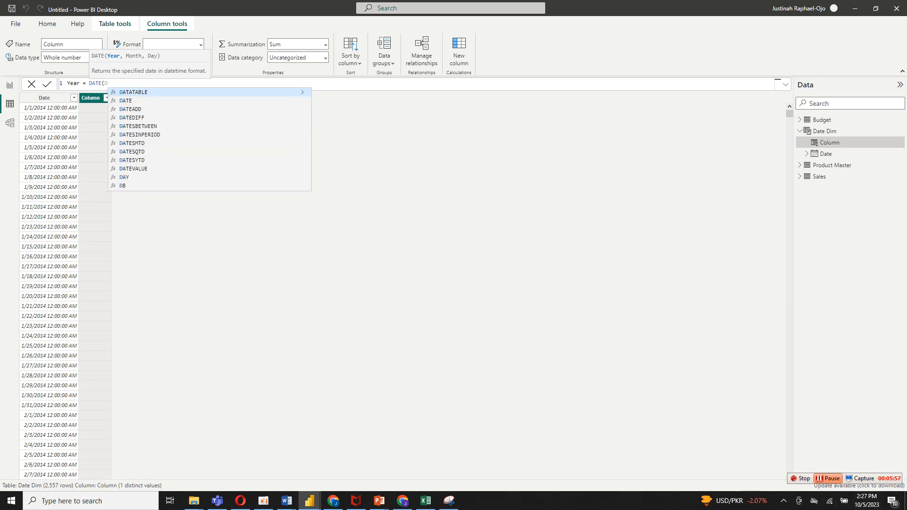
key(BackSpace)
key(BackSpace)
key(BackSpace)
key(BackSpace)
key(BackSpace)
key(BackSpace)
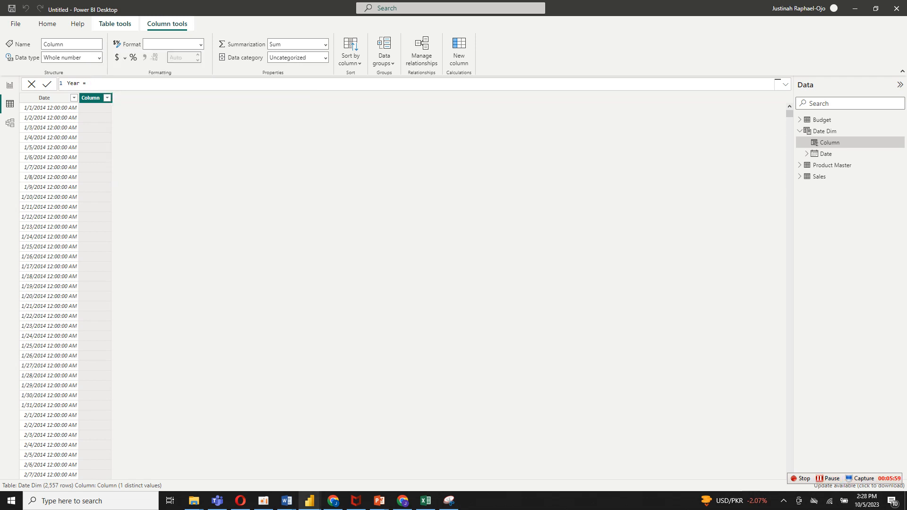
Complete the Year column's formula as Year = 'Date Dim'[Date].[Year].
text(d)
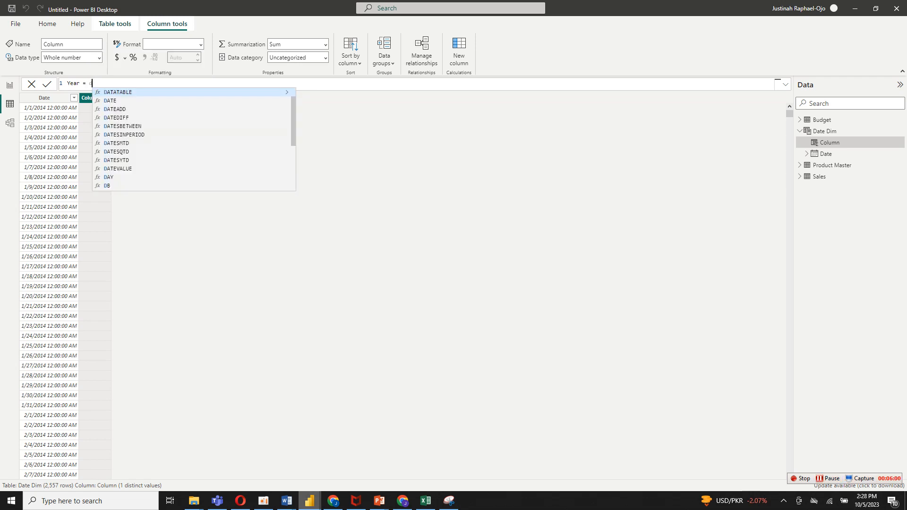
text(ate d)
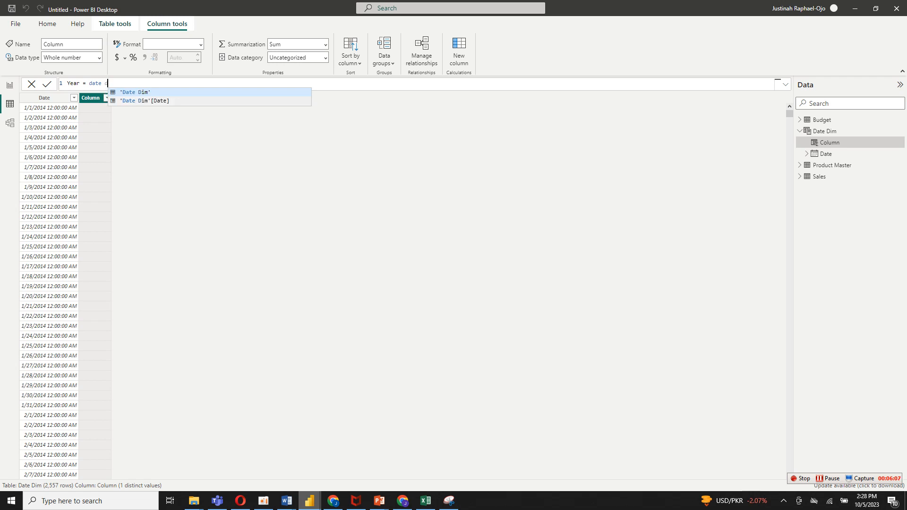
double_click(156, 101)
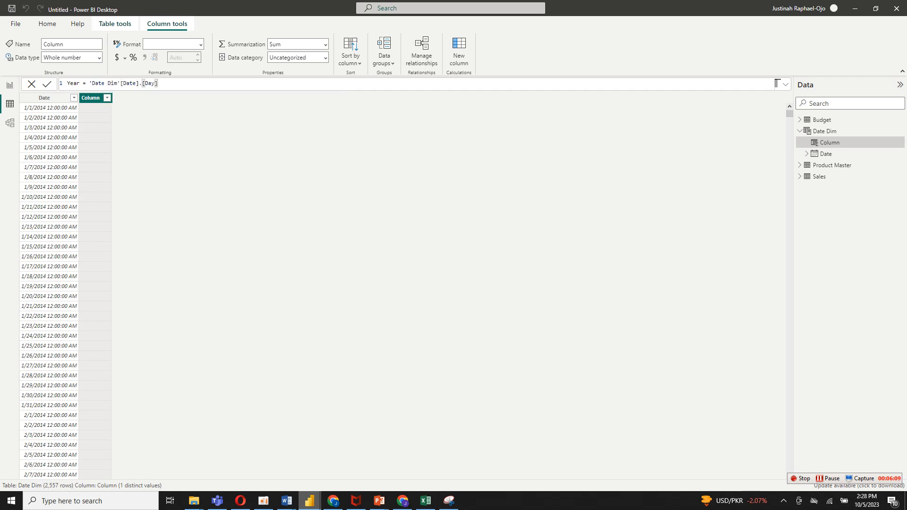
key(BackSpace)
key(BackSpace)
key(BackSpace)
key(BackSpace)
key(BackSpace)
key(BackSpace)
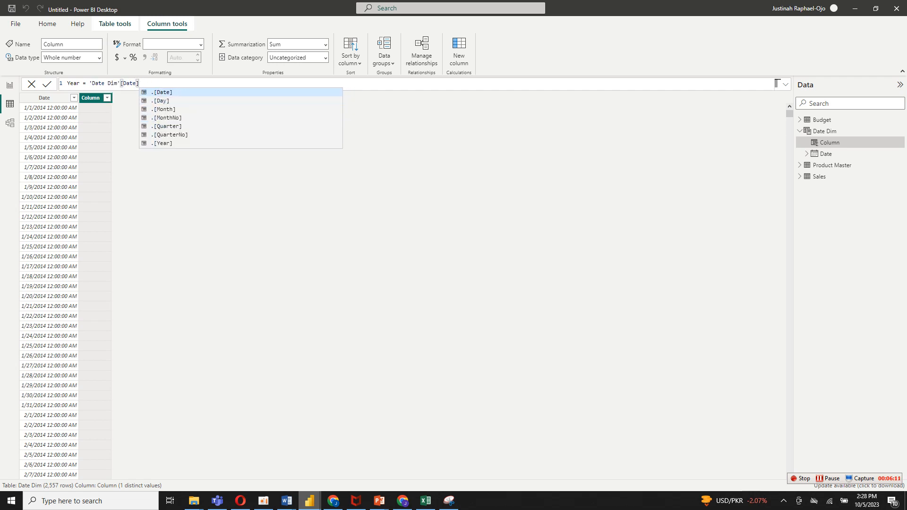
text(,)
key(BackSpace)
click(162, 143)
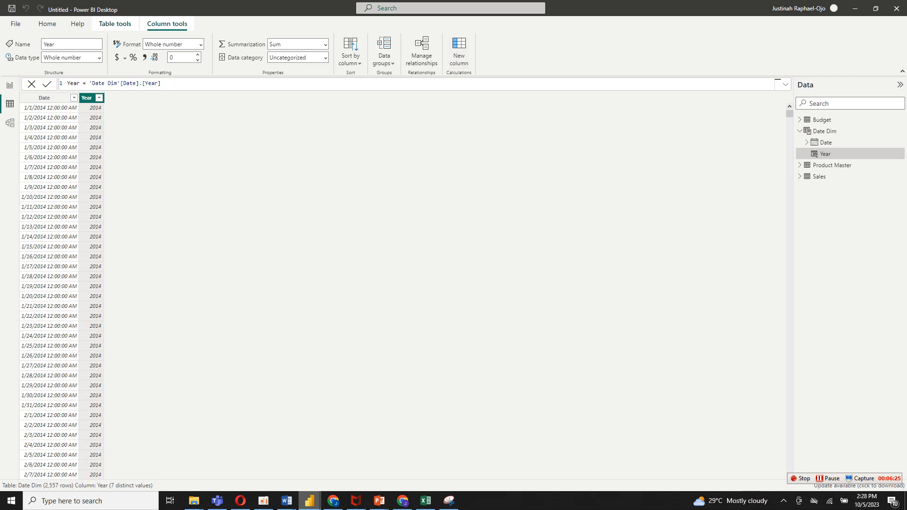
Add a calculated column to the Date Dim table with the formula Month = 'Date Dim'[Date].[Month].
click(458, 52)
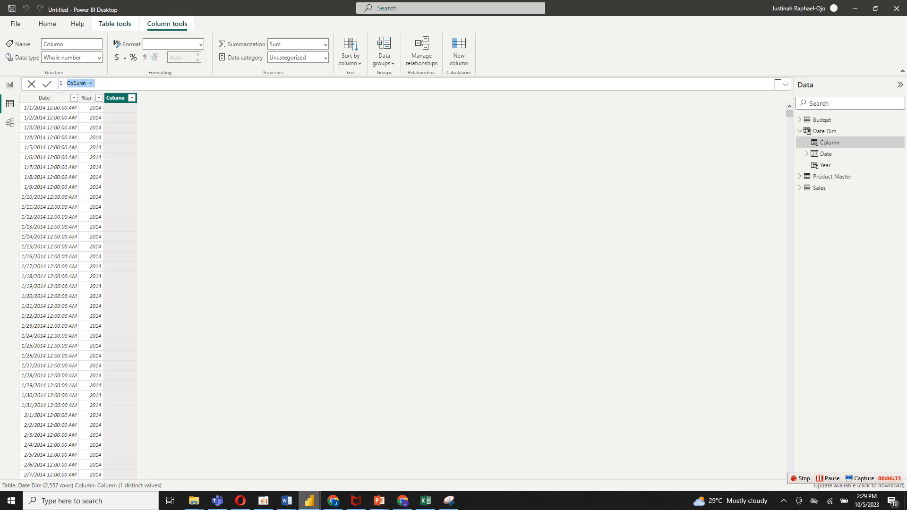
text(Month = date d)
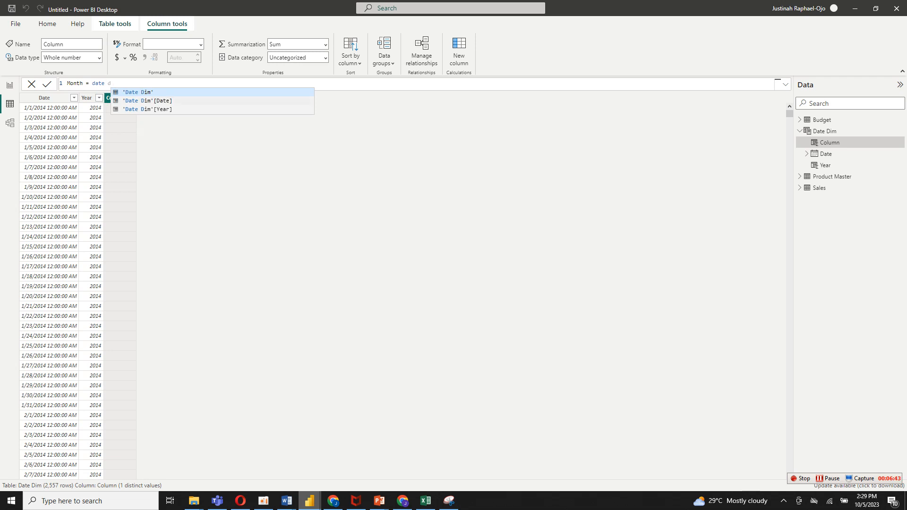
key(Down)
key(Tab)
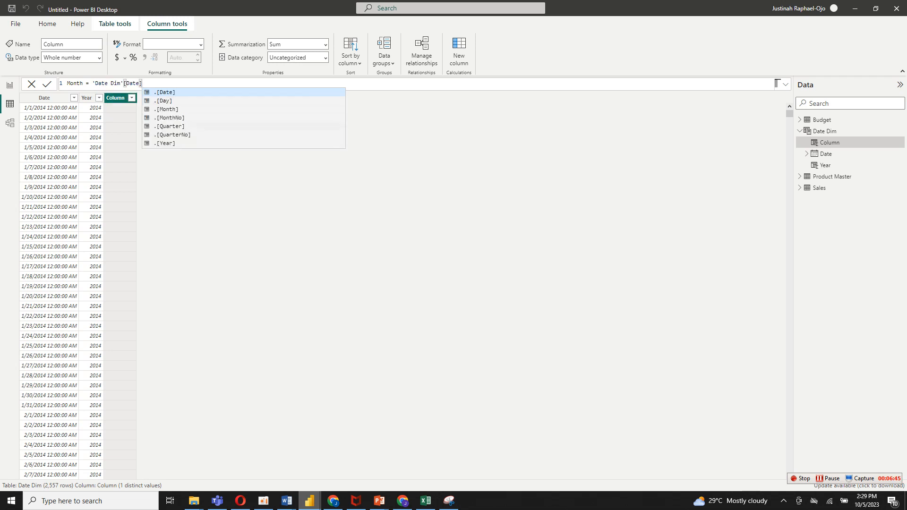
key(Down)
key(Down)
key(Tab)
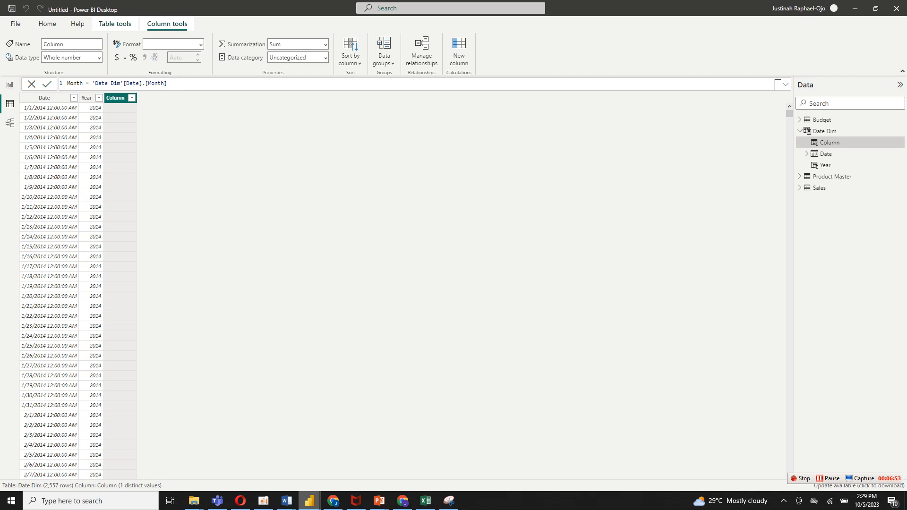
key(Return)
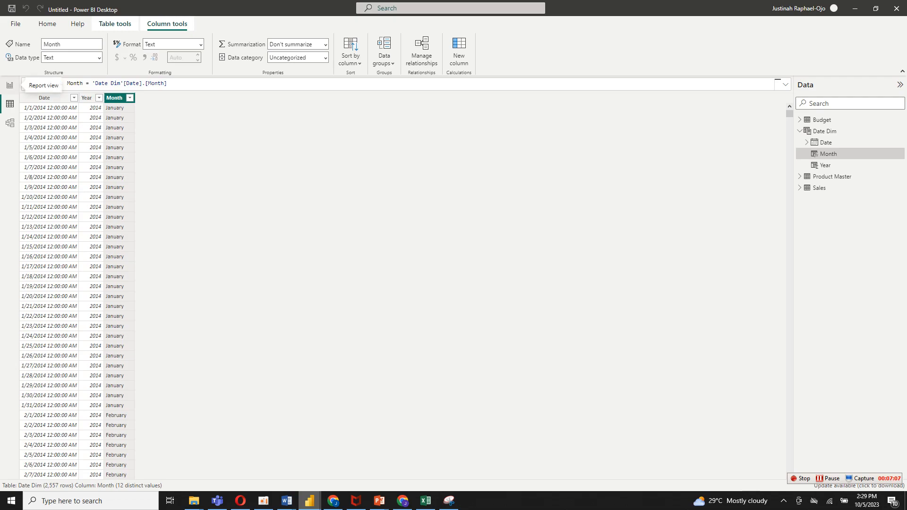
Arrange the tables in the model view with Product Master above, Budget and Sales on either side, and Date Dim below Product Master.
click(9, 85)
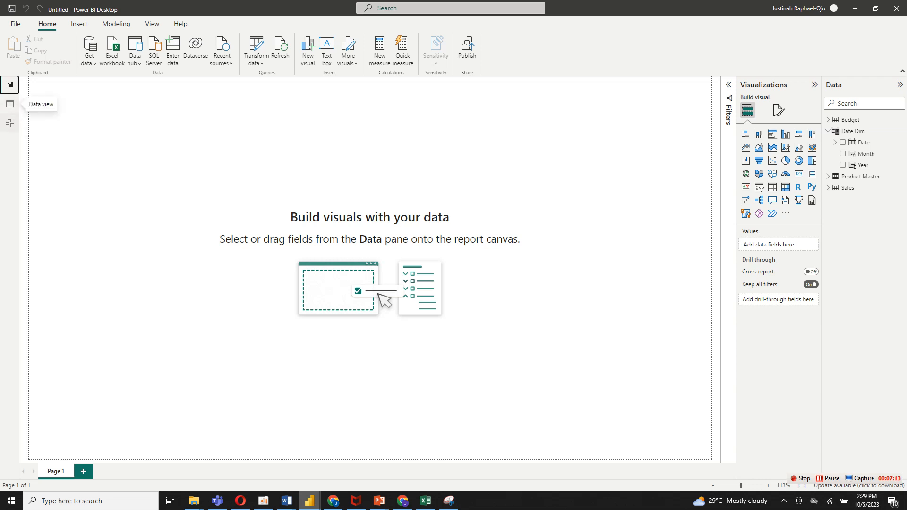
click(9, 123)
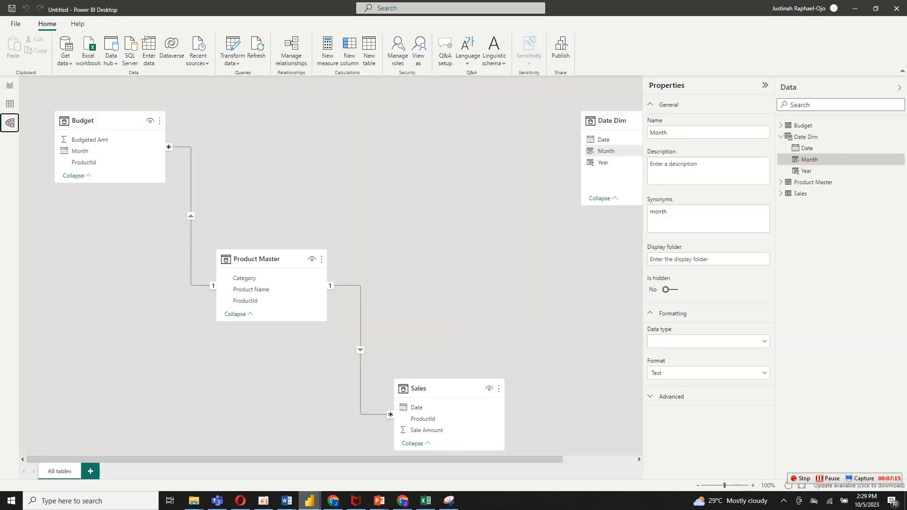
drag(425, 388, 418, 148)
click(265, 259)
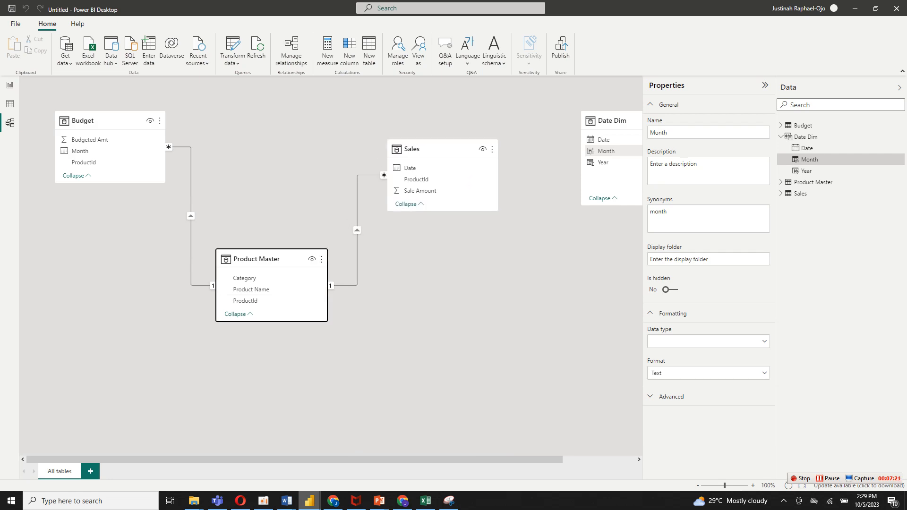
drag(266, 259, 273, 122)
click(425, 168)
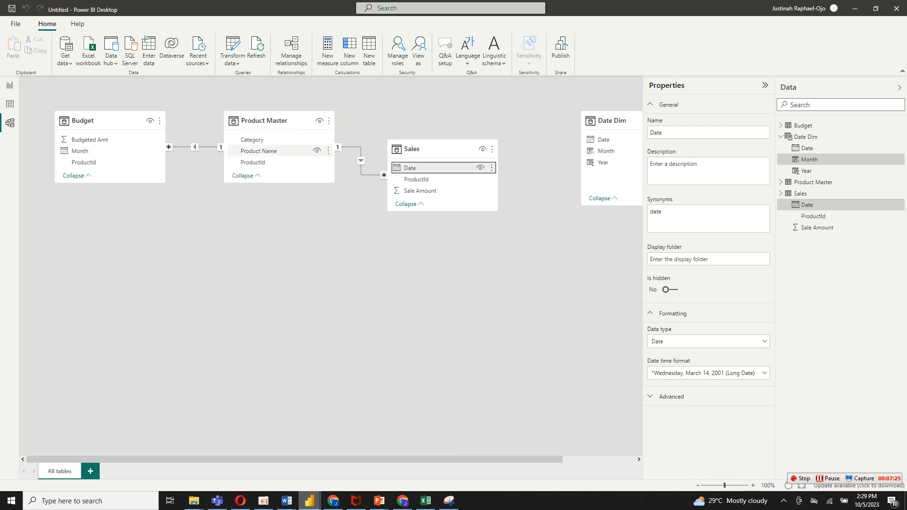
click(109, 121)
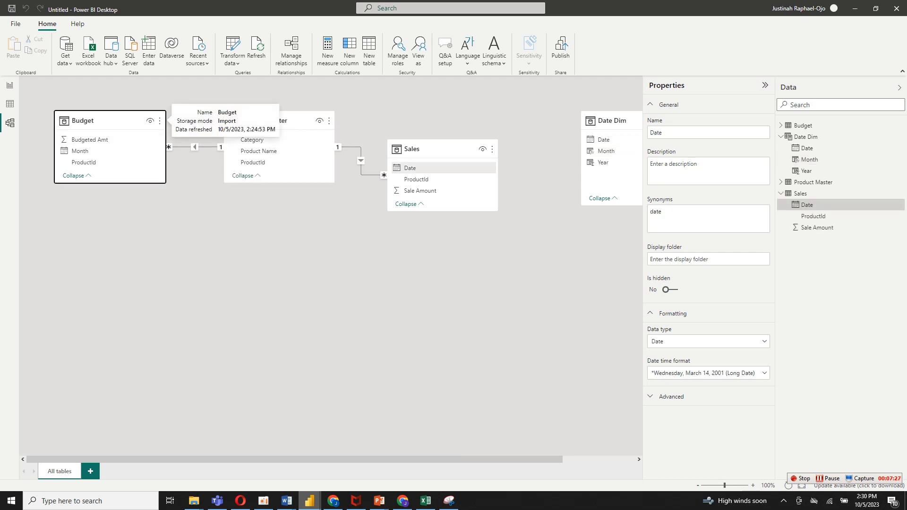
drag(109, 122, 109, 198)
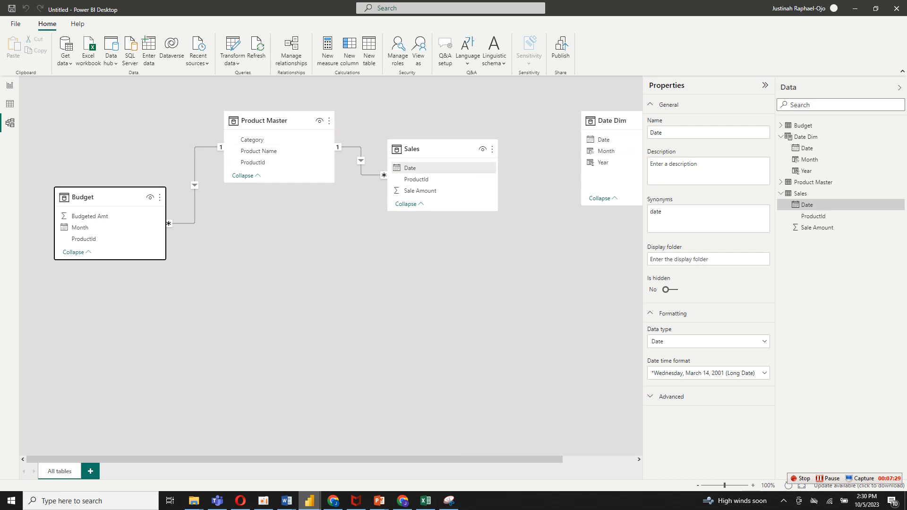
drag(439, 150, 445, 187)
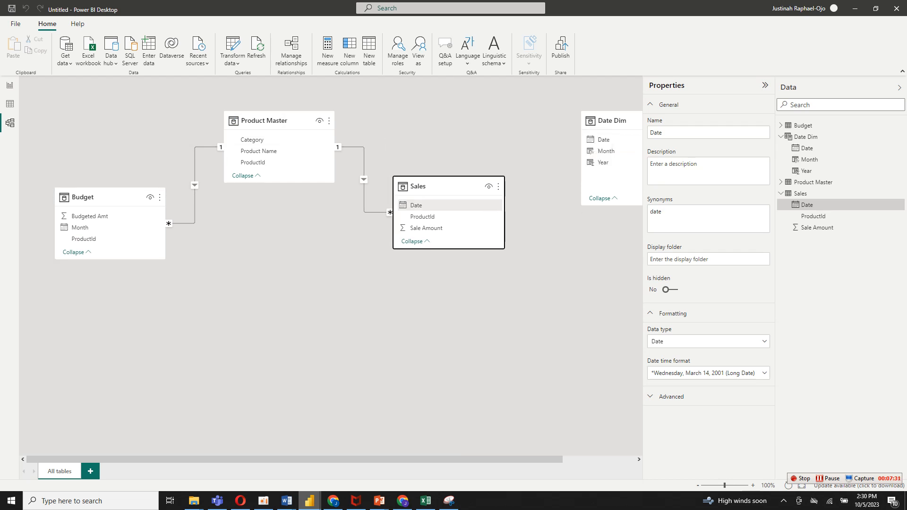
drag(611, 121, 407, 206)
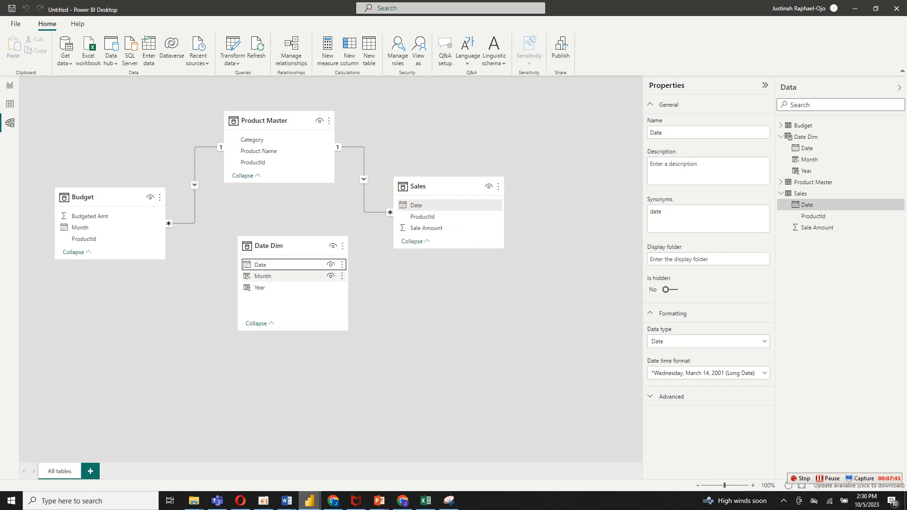
Relate Date Dim's Date to Sales' Date, and its Month to Budget's Month as many-to-many with cross filtering in both directions.
drag(264, 264, 411, 205)
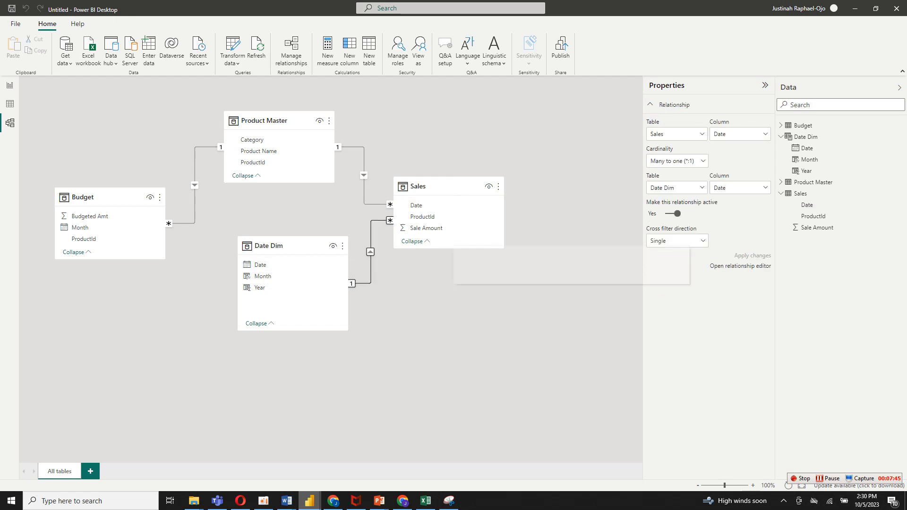
drag(263, 275, 85, 227)
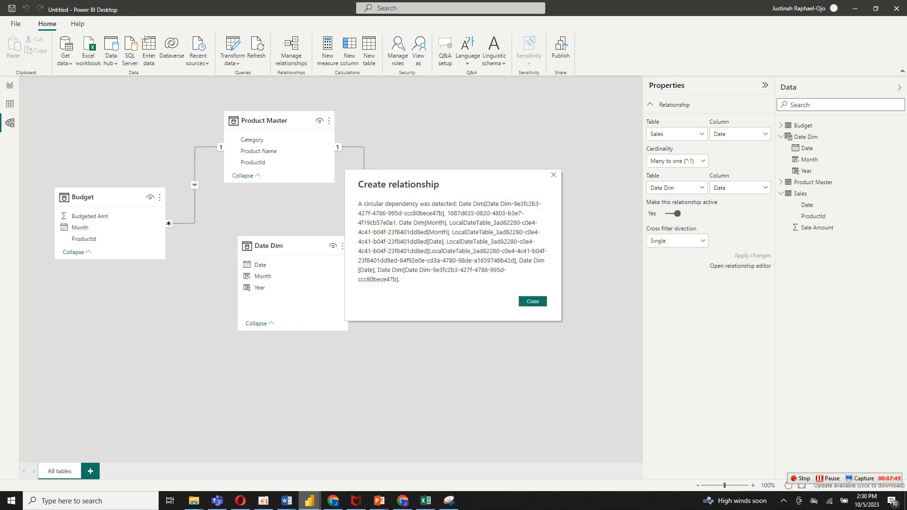
key(Return)
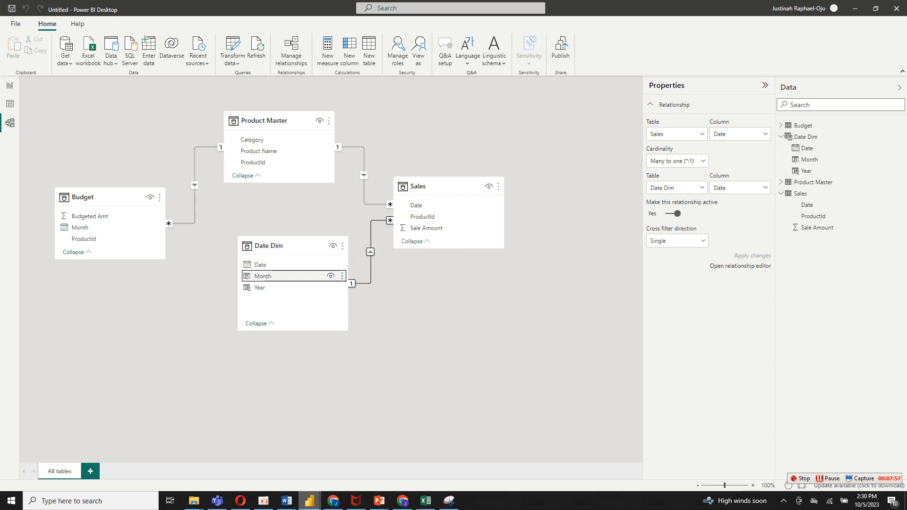
mouse_move(262, 275)
mouse_down()
mouse_move(79, 227)
mouse_move(263, 276)
mouse_up()
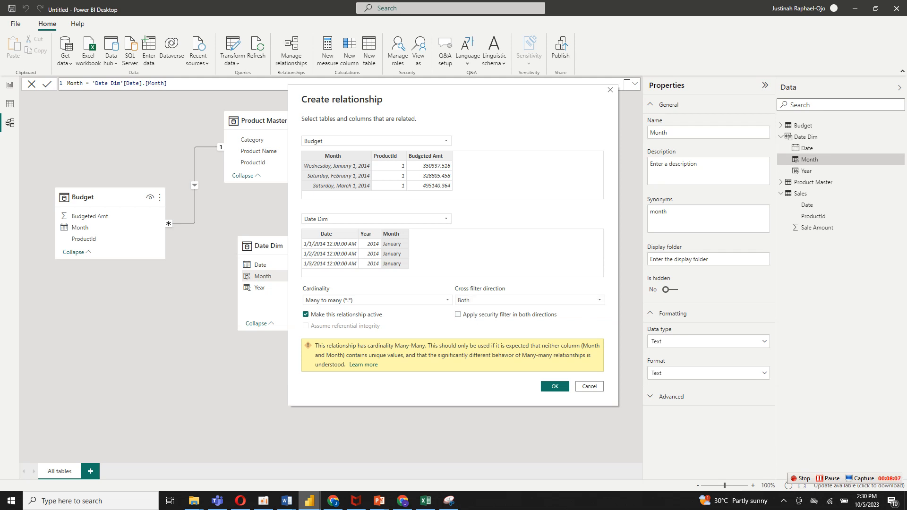
click(554, 386)
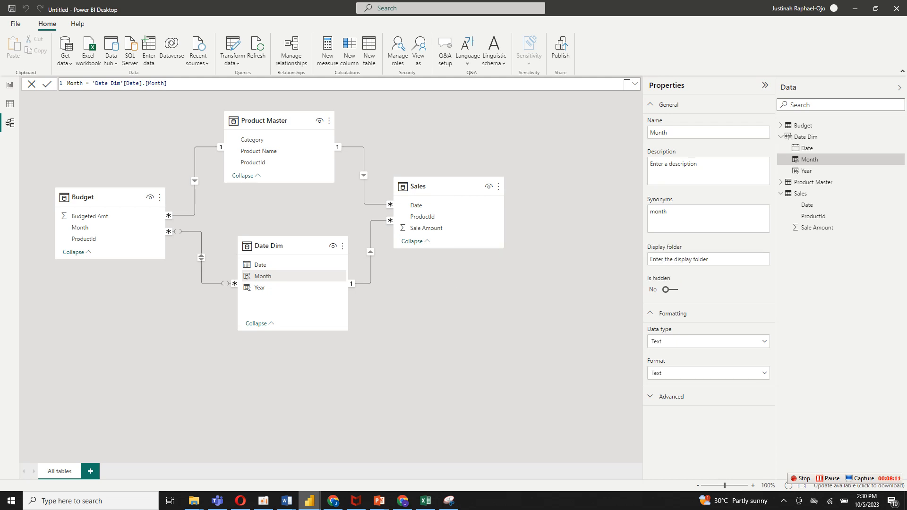
Move the Sales and Budget tables slightly higher in the model diagram.
click(529, 311)
drag(449, 186, 457, 168)
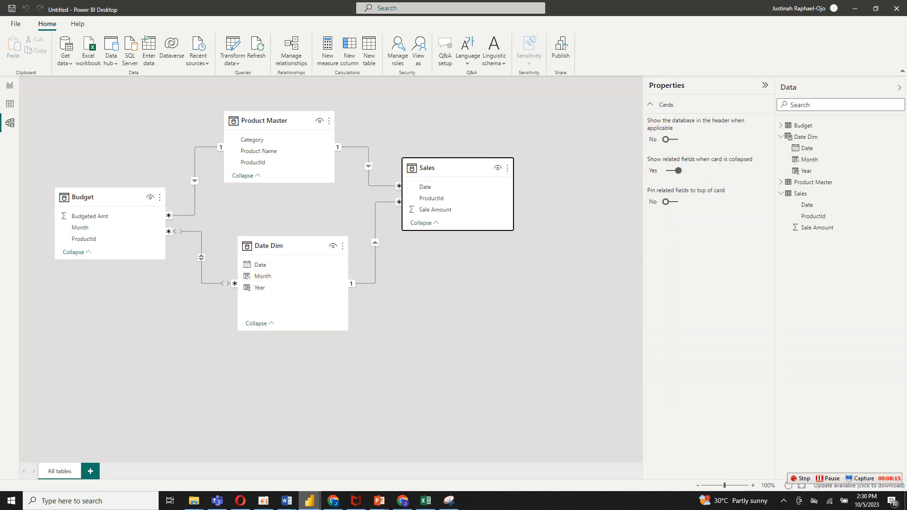
drag(108, 197, 109, 183)
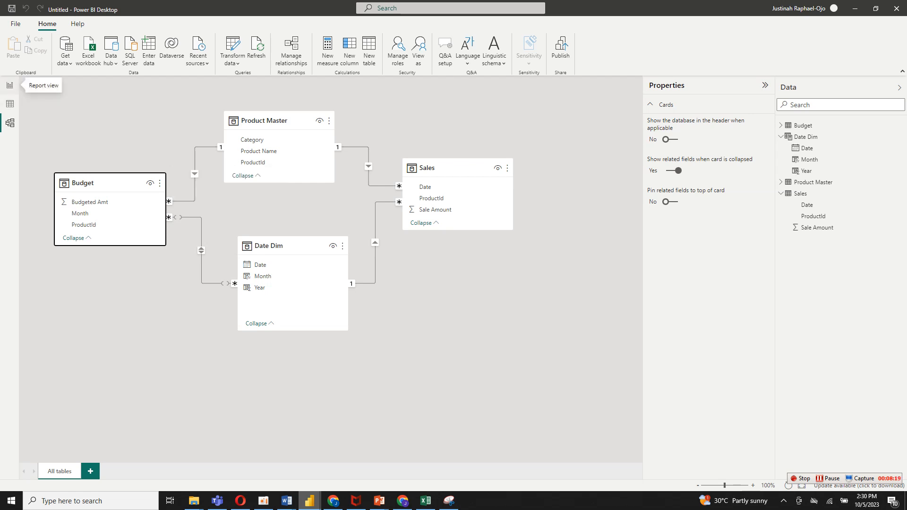
Look at the finished dashboard in the Comparative Analysis Dashboard report, and return to the untitled report's report view.
click(9, 85)
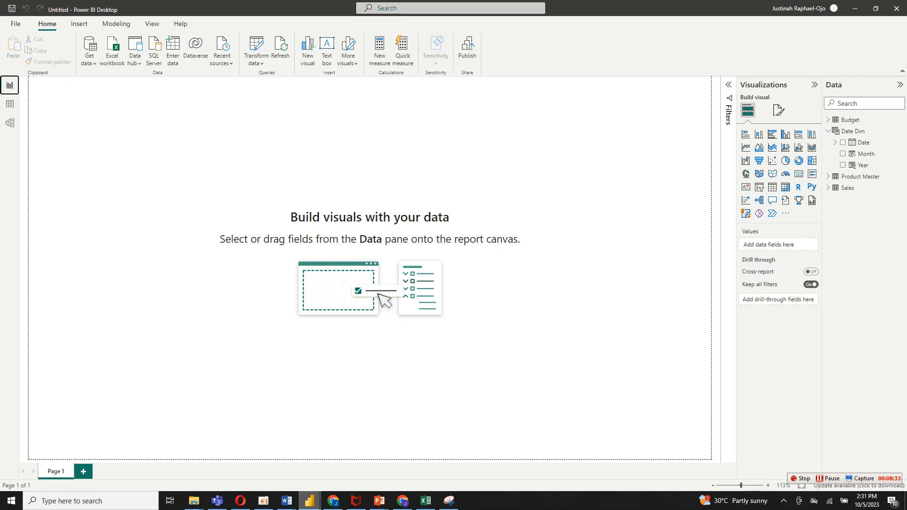
mouse_move(425, 500)
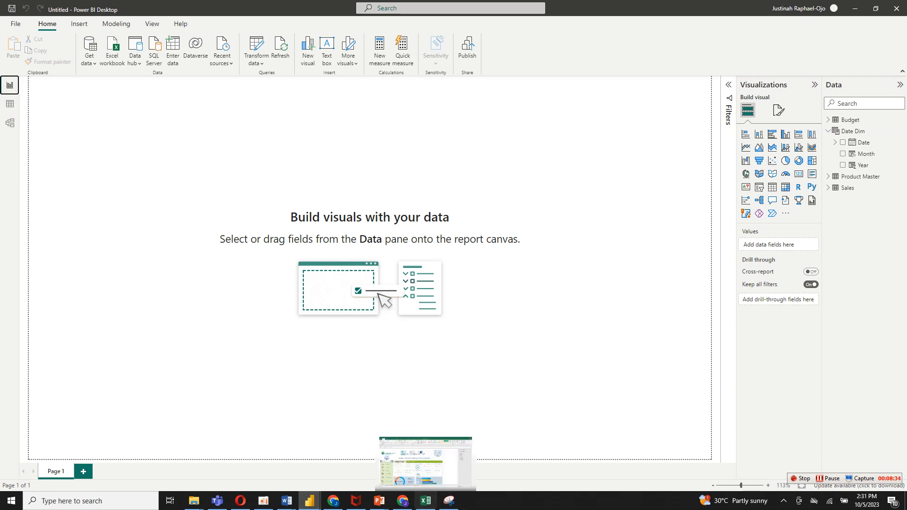
mouse_move(309, 501)
click(360, 460)
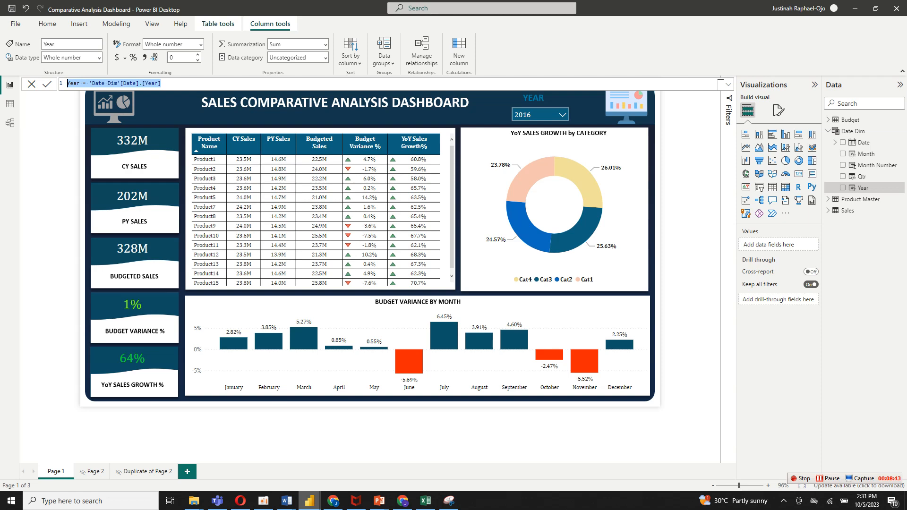
mouse_move(425, 501)
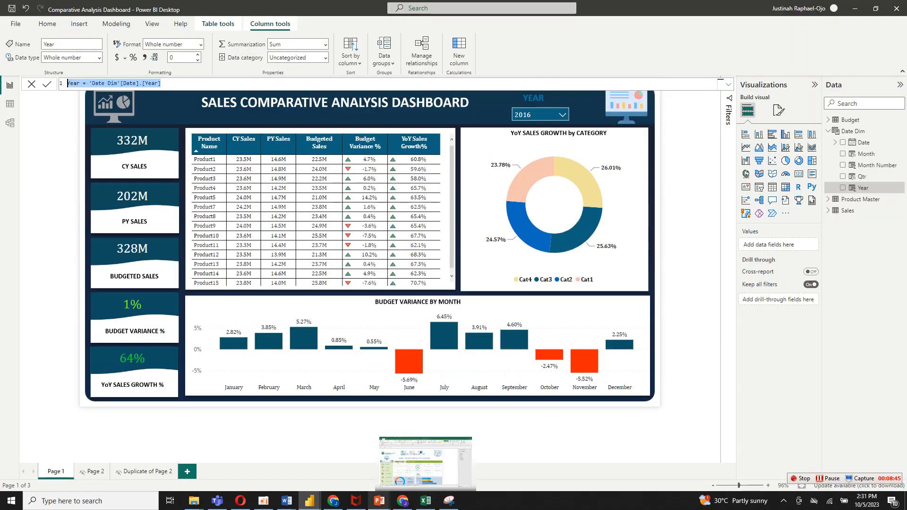
mouse_move(309, 501)
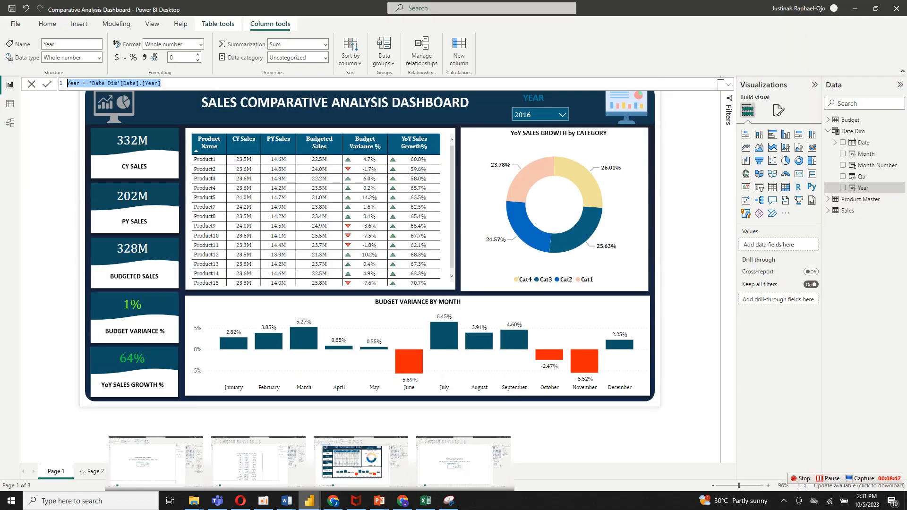
click(462, 463)
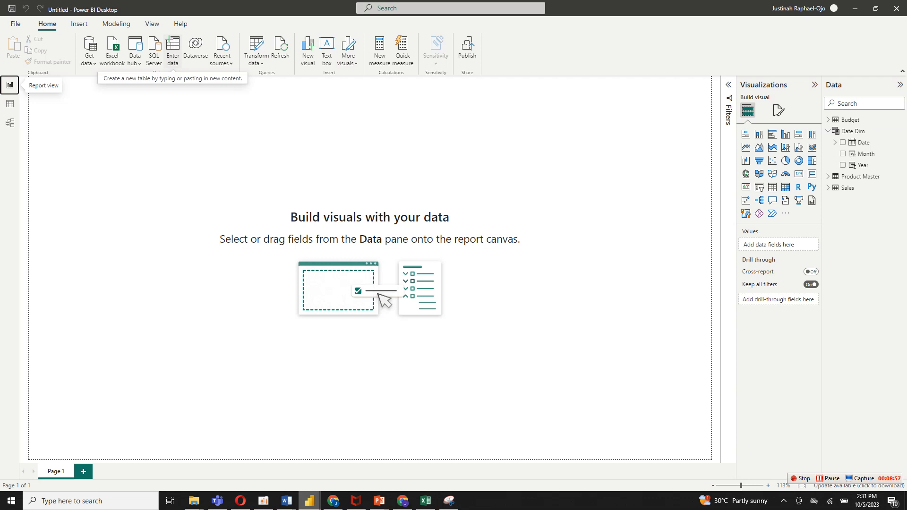
Create an empty table by entering data, name it ALL MEASURE and load it into the report.
click(172, 52)
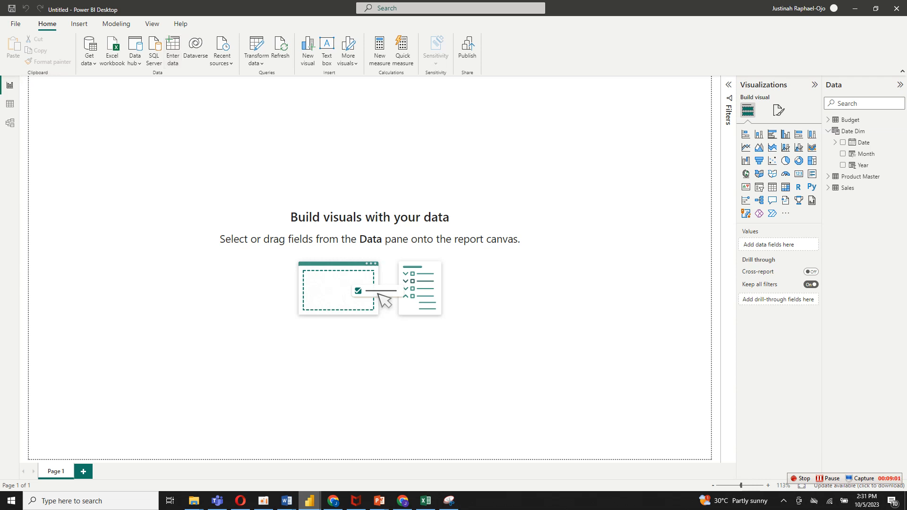
click(310, 366)
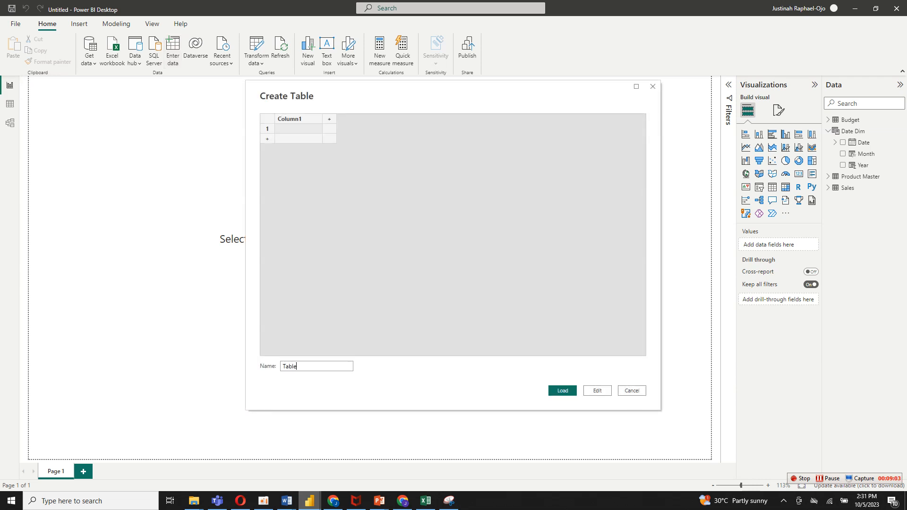
key(BackSpace)
key(BackSpace)
key(BackSpace)
key(BackSpace)
key(BackSpace)
text(aLL)
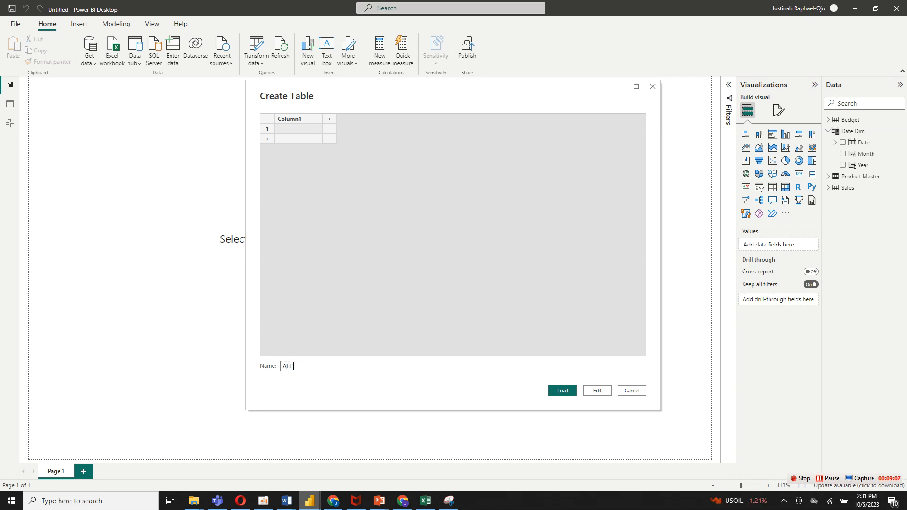
text( m)
key(BackSpace)
text(mea)
key(BackSpace)
key(BackSpace)
key(BackSpace)
key(BackSpace)
text(MEASRUE)
key(BackSpace)
key(BackSpace)
key(BackSpace)
key(BackSpace)
key(BackSpace)
text(SURE)
click(562, 390)
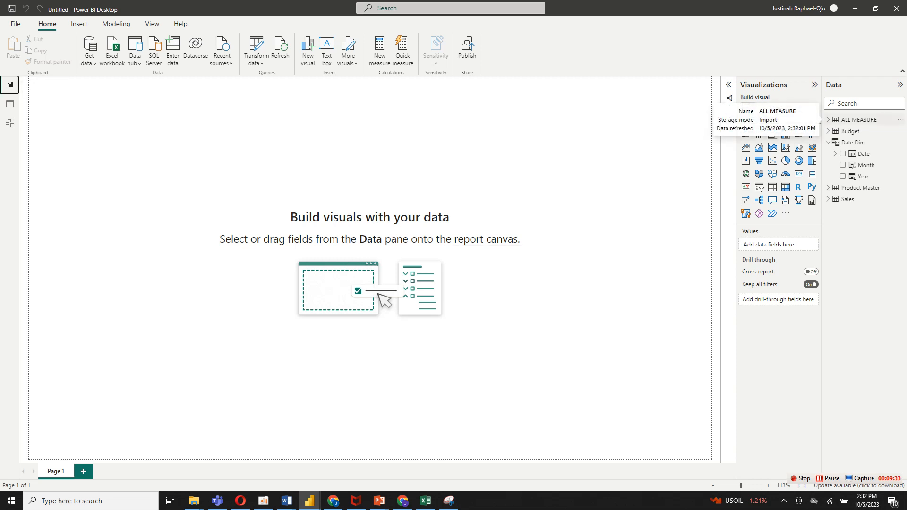
Create a new measure in the ALL MEASURE table and name it CY sales.
click(858, 120)
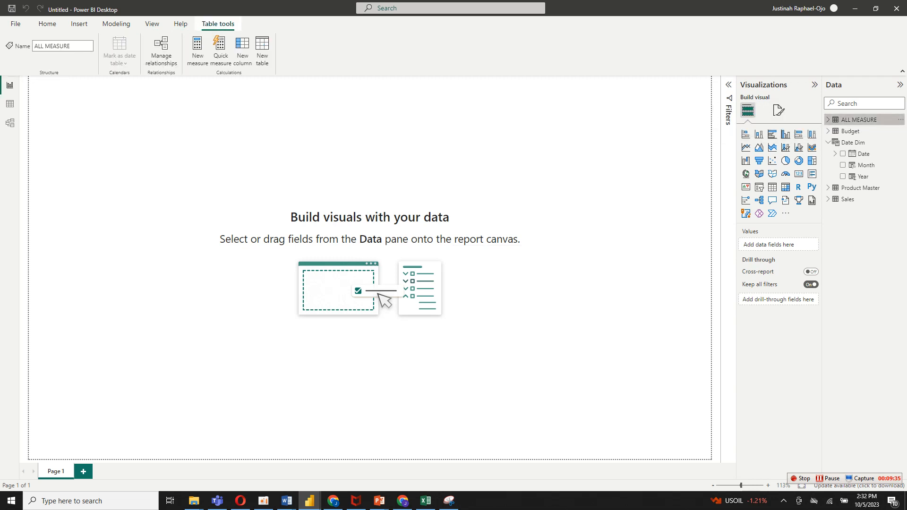
click(828, 120)
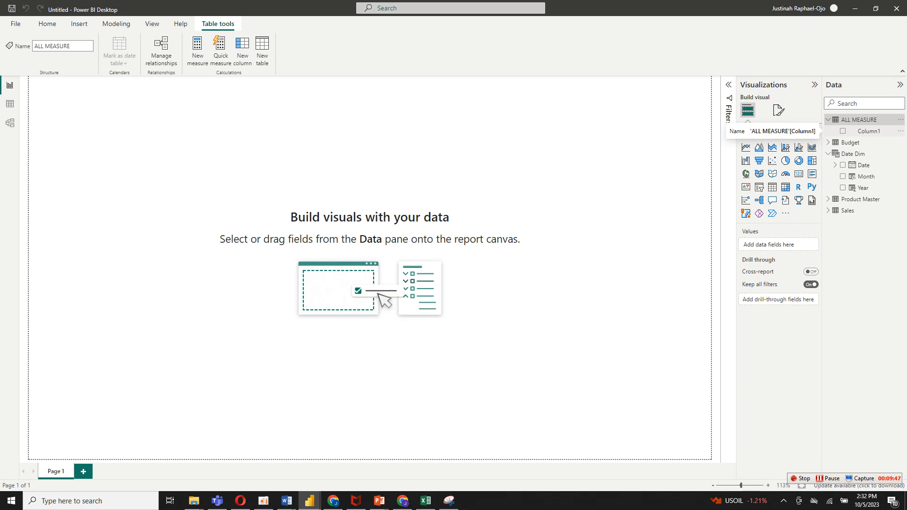
right_click(864, 131)
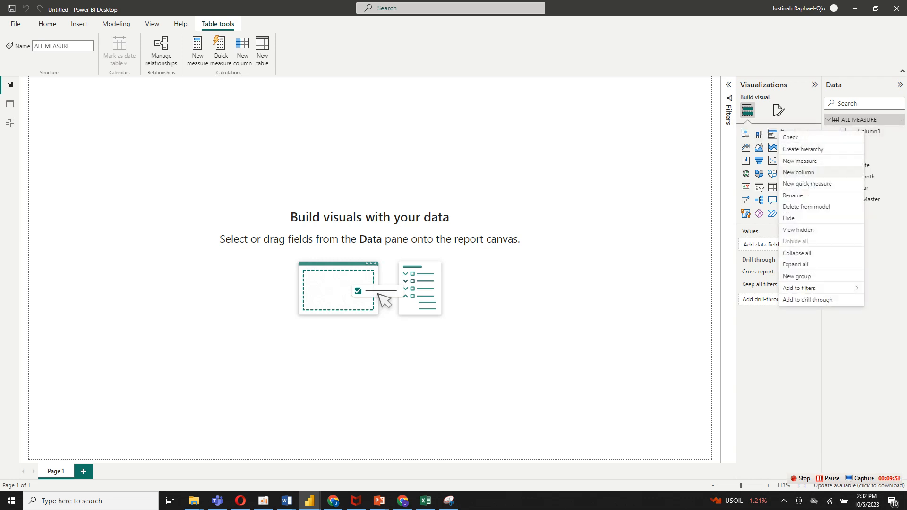
click(810, 161)
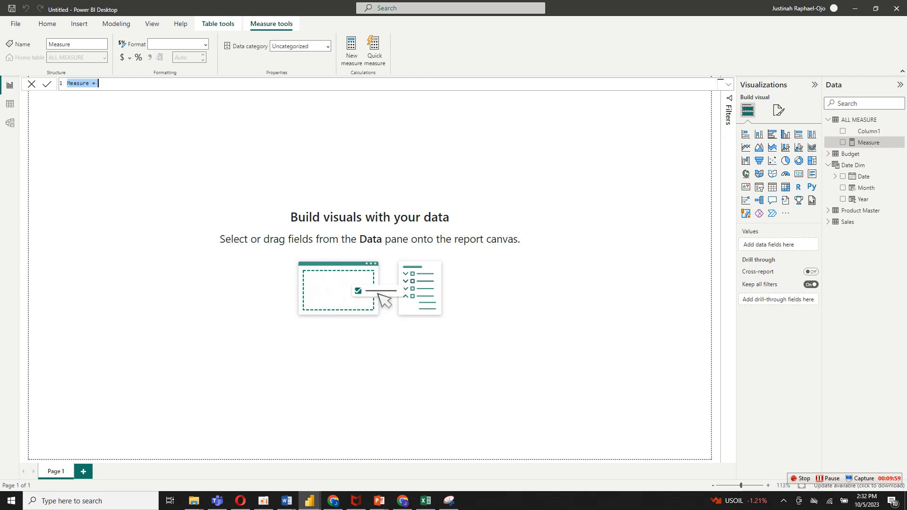
text(CY sales)
key(Return)
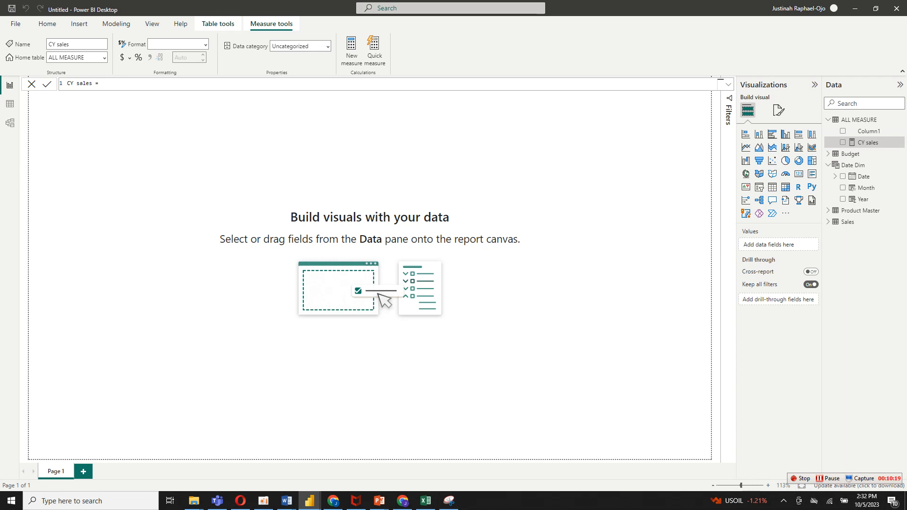
Start the CY sales formula with a variable CY equal to MAX of 'Date Dim'[Year].
text(var)
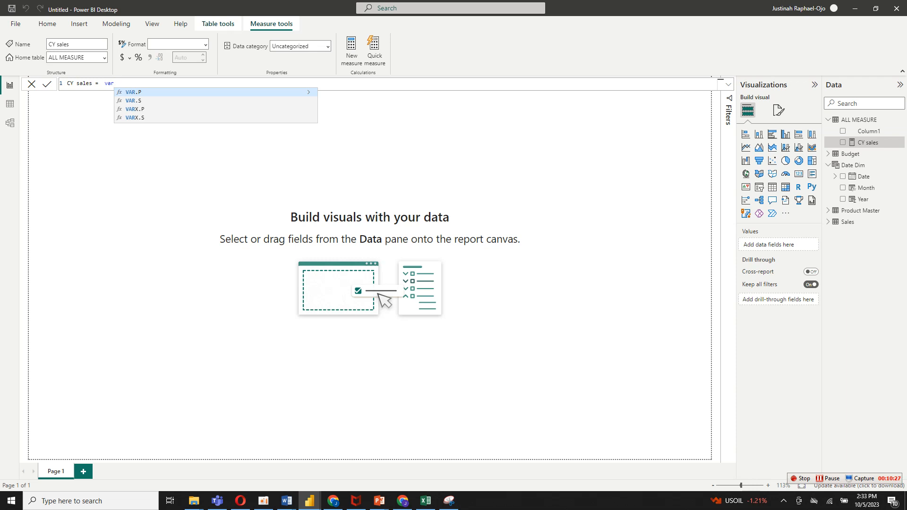
text(cy)
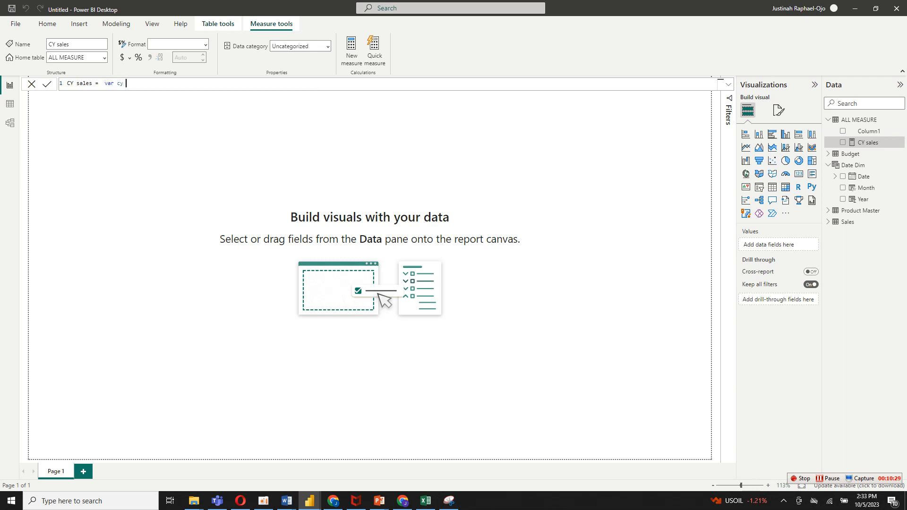
key(BackSpace)
key(BackSpace)
text(CY = max)
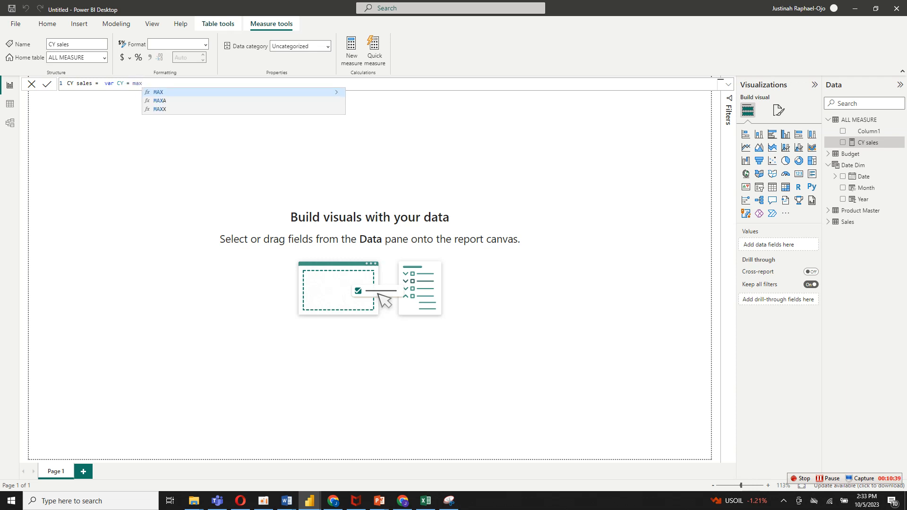
key(Tab)
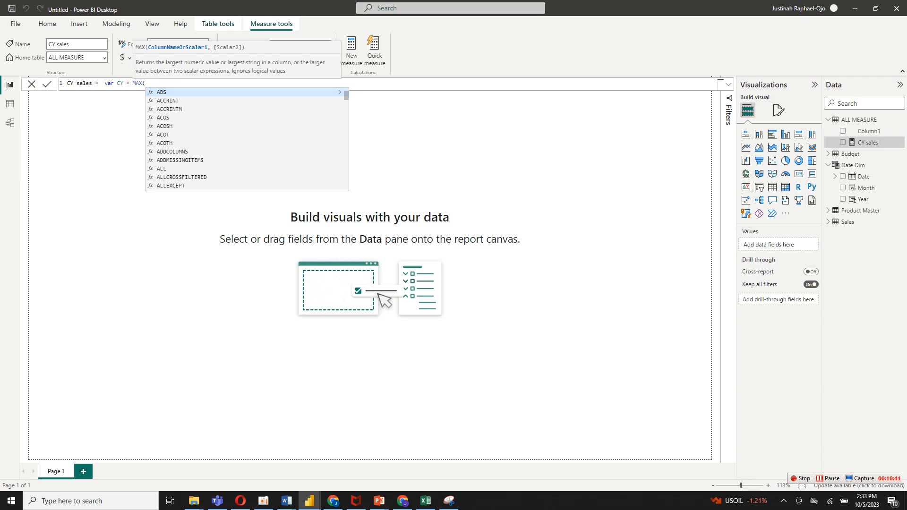
text(date)
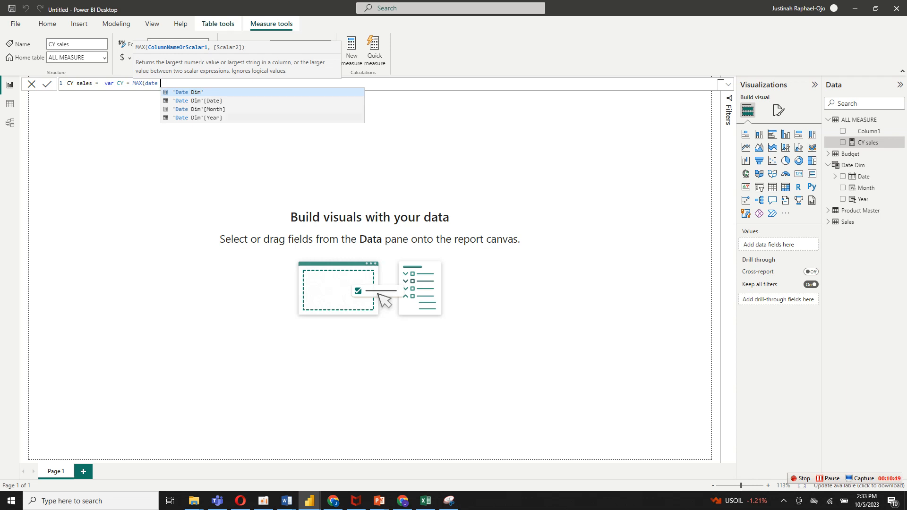
key(Down)
key(Down)
key(Down)
key(Tab)
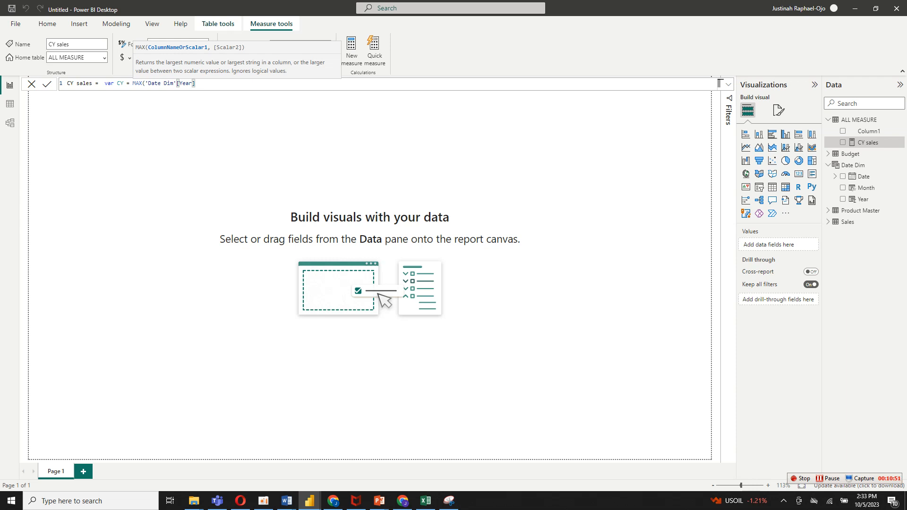
Try to continue the CY sales formula with a comma and Return after 'Date Dim'[Year].
text(re)
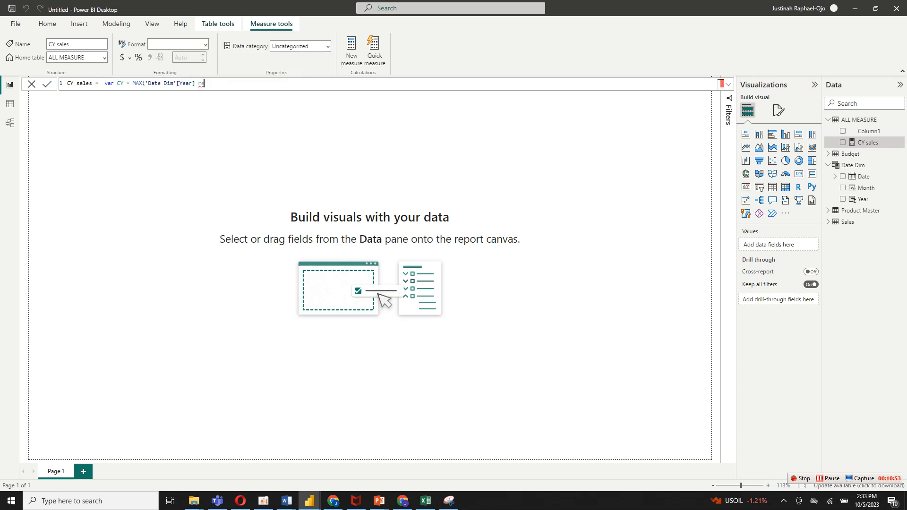
text(tu)
key(BackSpace)
key(BackSpace)
key(BackSpace)
key(BackSpace)
key(BackSpace)
text(, )
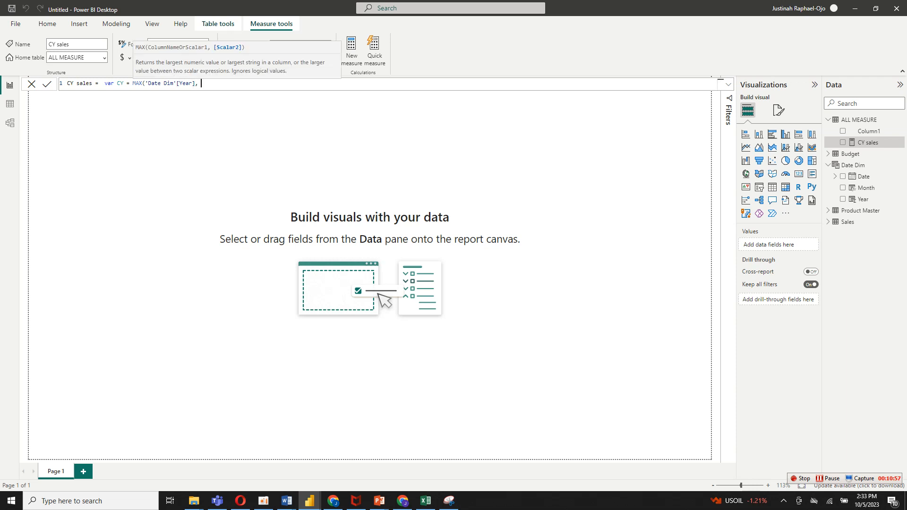
text(Return)
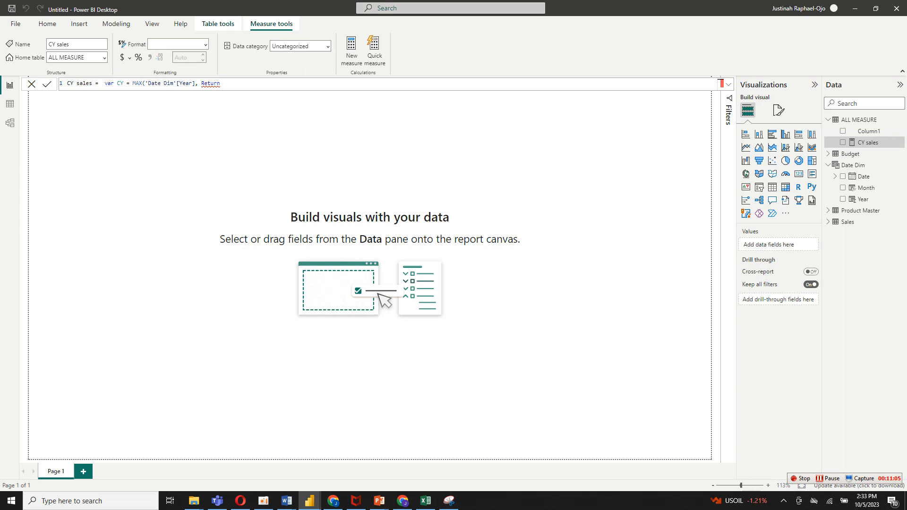
Select the whole CY sales formula and expand the formula editor to several lines.
key(ctrl+shift+Left)
key(ctrl+shift+Left)
key(ctrl+shift+Left)
key(ctrl+shift+Left)
key(ctrl+shift+Left)
key(ctrl+shift+Left)
key(ctrl+shift+Left)
key(ctrl+shift+Left)
key(ctrl+shift+Left)
key(ctrl+shift+Left)
key(ctrl+shift+Left)
key(ctrl+shift+Left)
key(ctrl+shift+Left)
key(ctrl+shift+Left)
key(ctrl+shift+Left)
key(ctrl+shift+Left)
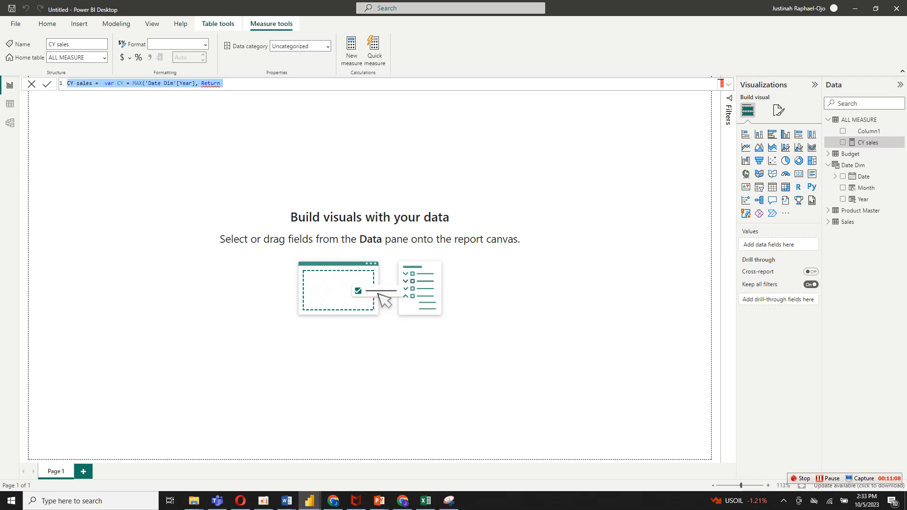
click(728, 84)
click(223, 84)
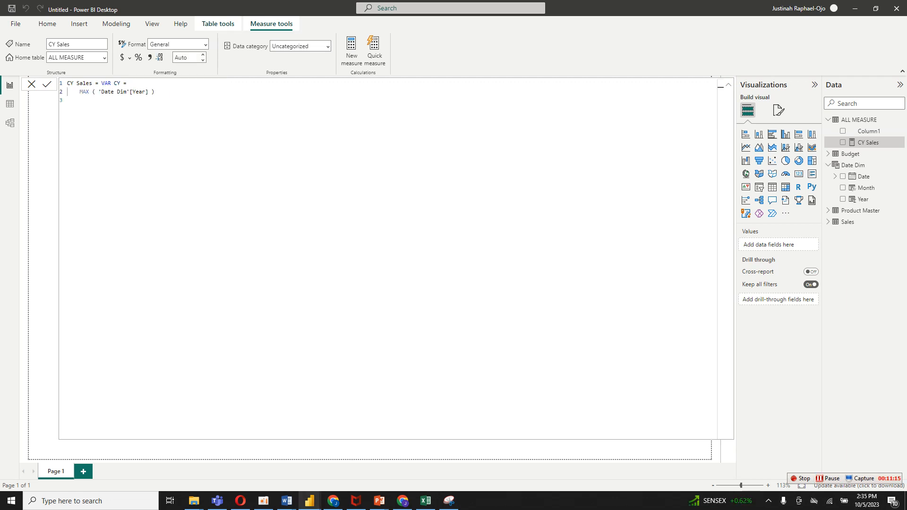
Complete the CY Sales formula with RETURN CALCULATE ( SUM ( Sales[Sale Amount] ), 'Date Dim'[Year] = CY ) and close the editor.
click(155, 91)
text(ret)
key(BackSpace)
key(BackSpace)
key(BackSpace)
text(RE)
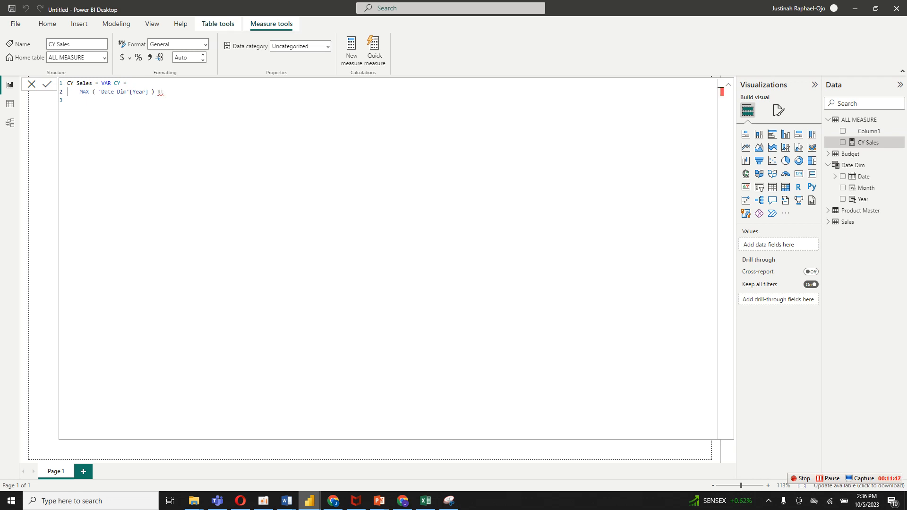
key(BackSpace)
key(BackSpace)
text(RETURN     CALCULATE ( SUM ( Sales[Sale Amount] ), 'Date Dim'[Year] = CY ))
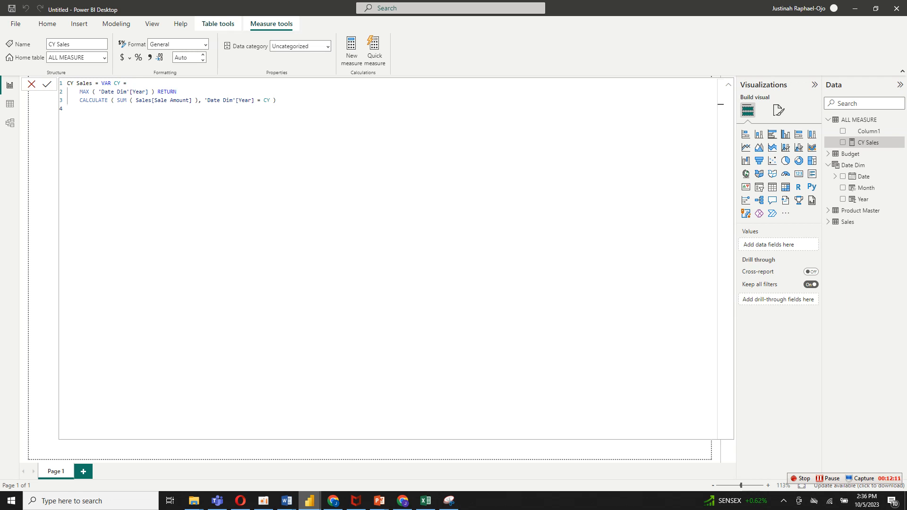
key(Escape)
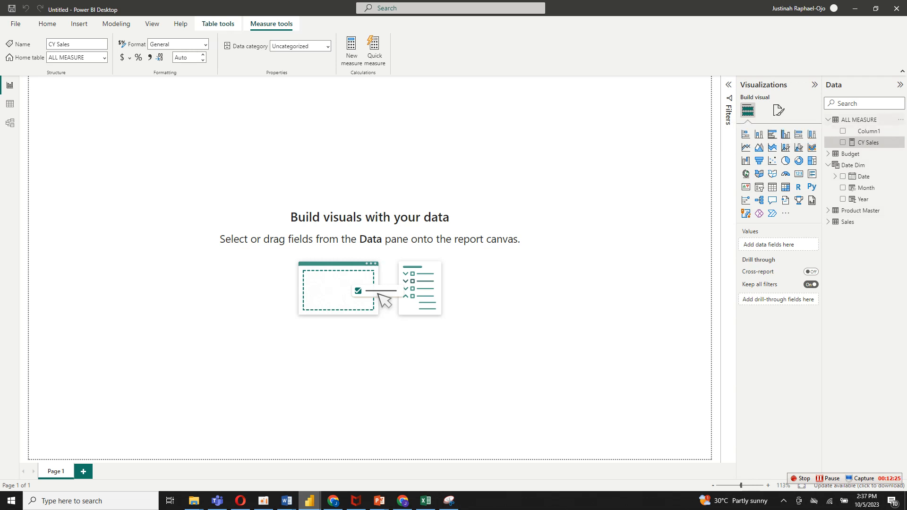
Create a measure named PY Sales in the ALL MEASURE table, starting its formula with CALCULATE([CY Sales].
right_click(831, 122)
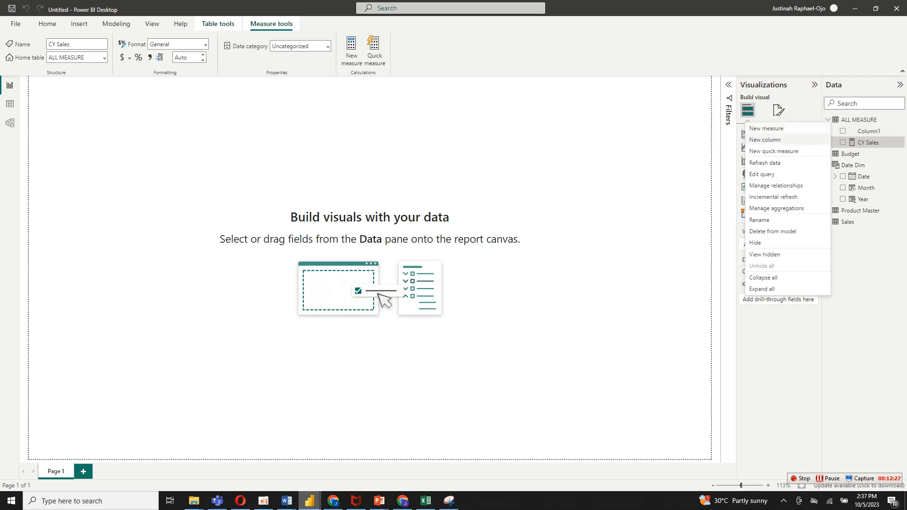
click(783, 129)
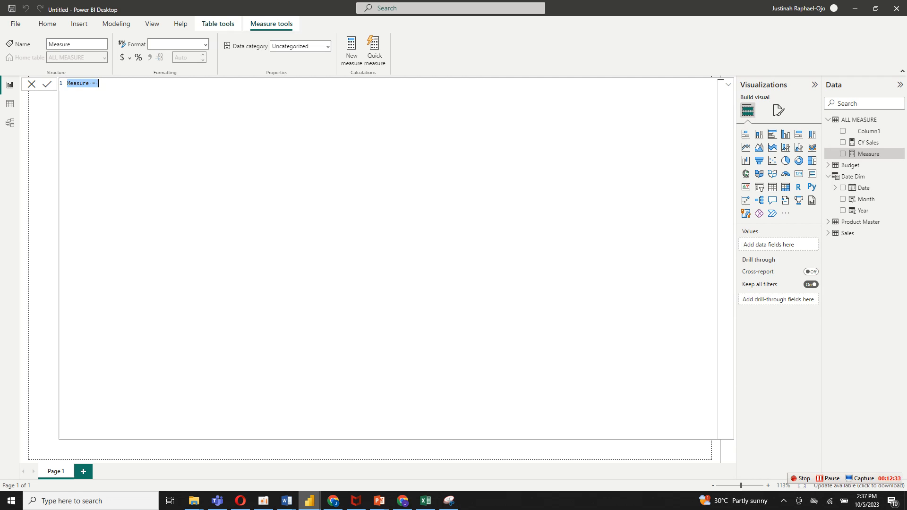
text(PY Sales = Ca)
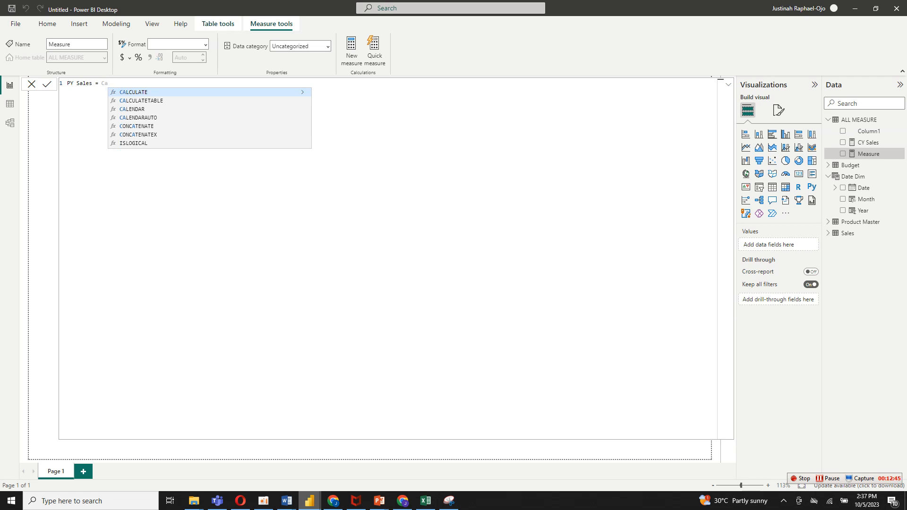
key(Tab)
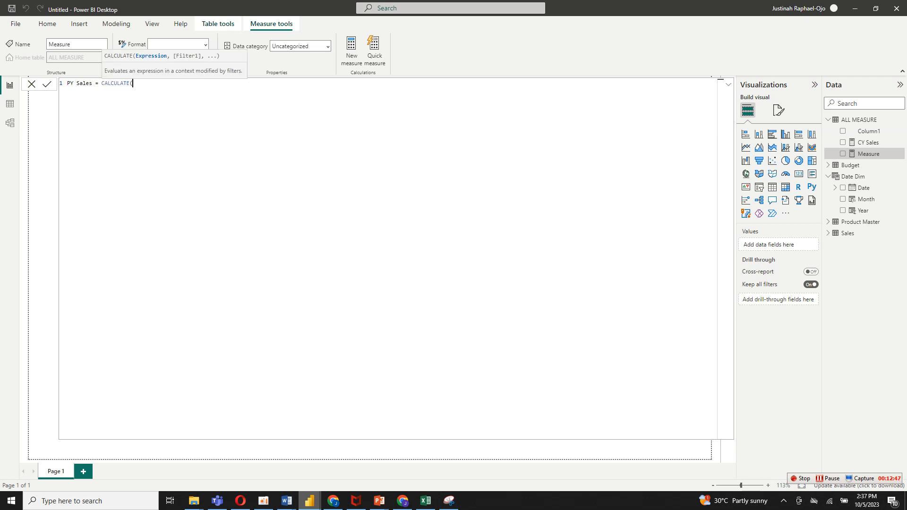
text(cy)
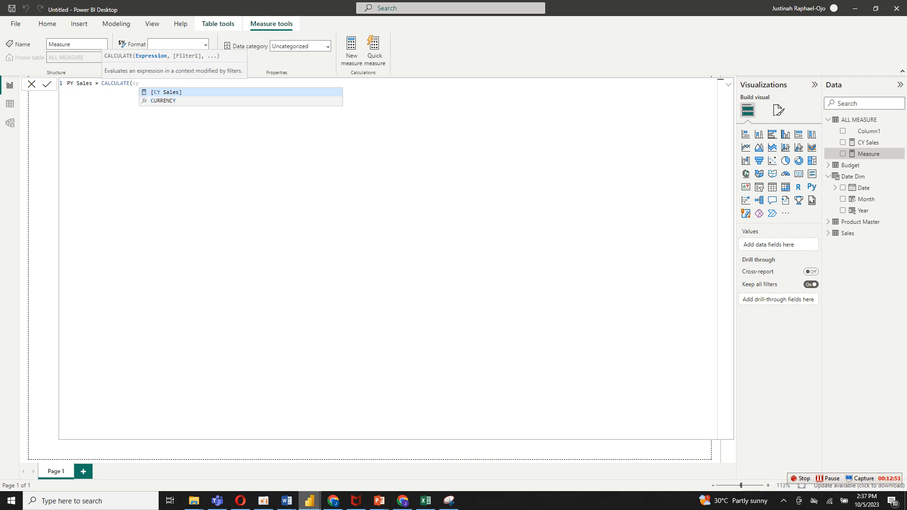
key(Tab)
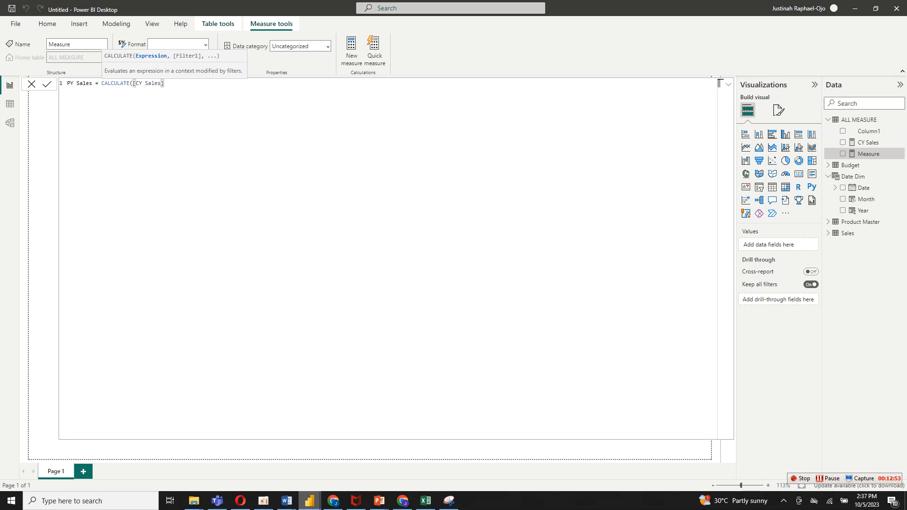
Add a SAMEPERIODLASTYEAR filter on 'Date Dim'[Date] to the PY Sales formula.
text(, )
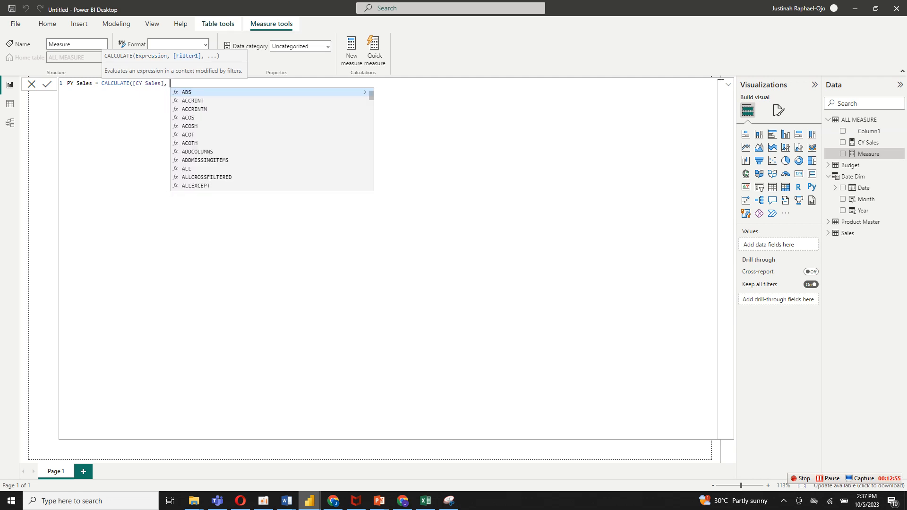
text(same)
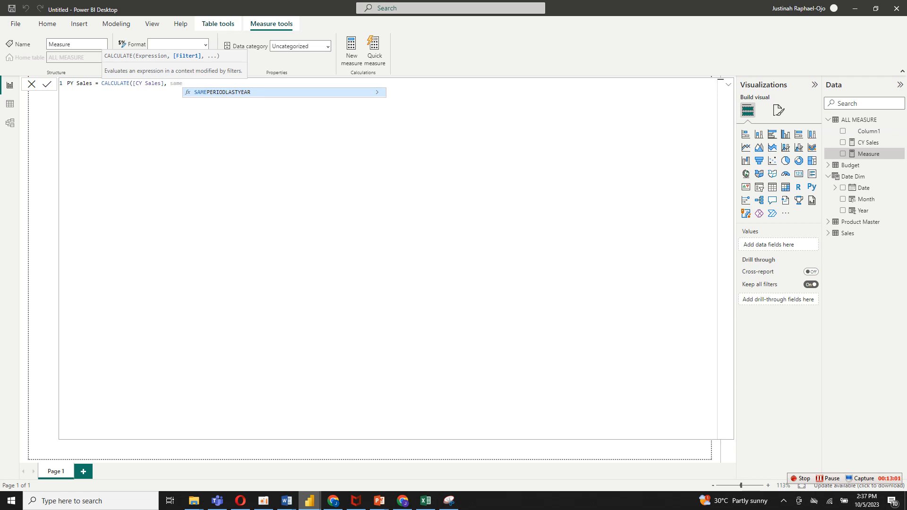
key(Tab)
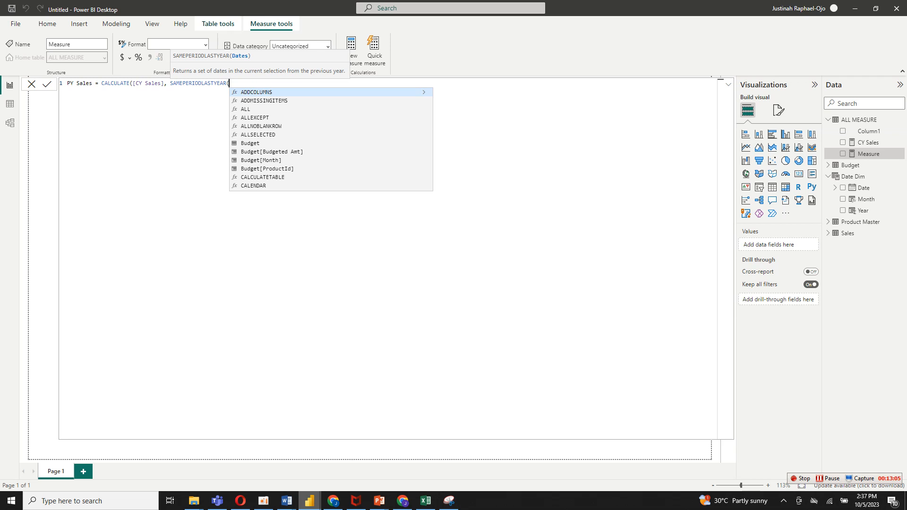
text(date)
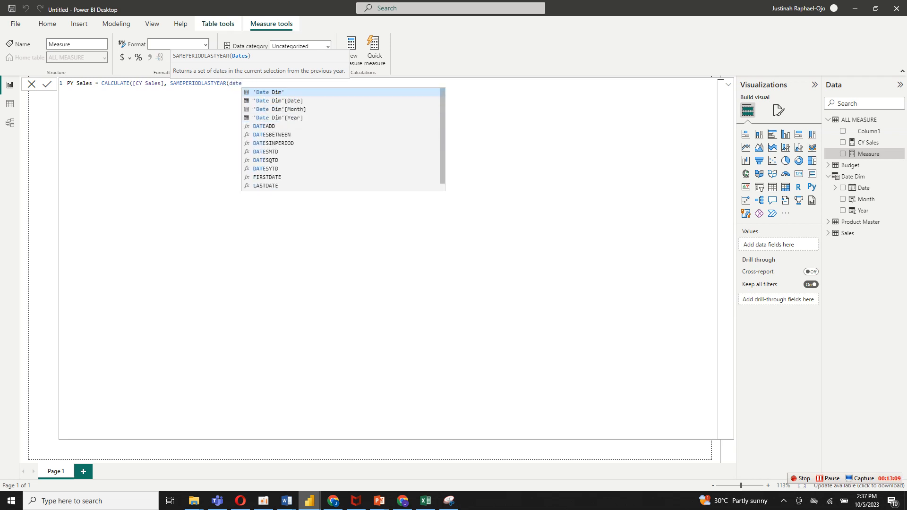
click(278, 101)
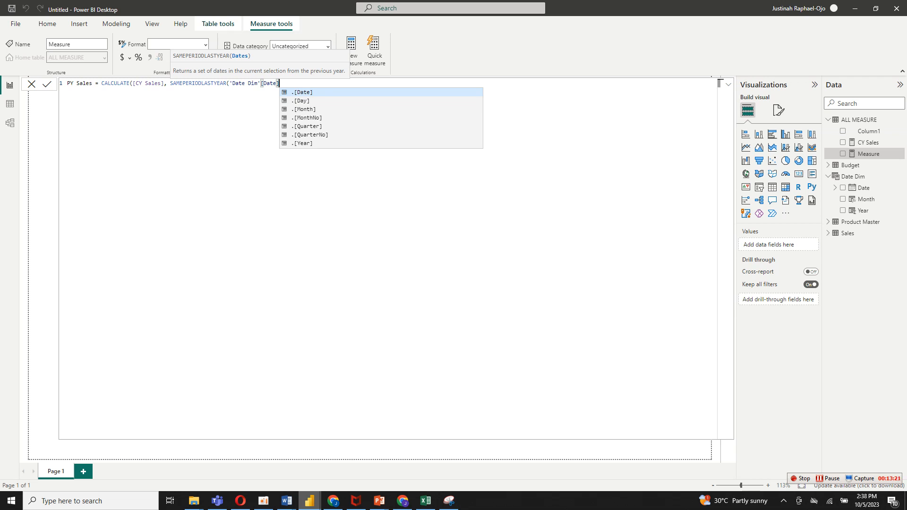
Try to add BLANK() as a second argument of SAMEPERIODLASTYEAR in the PY Sales formula.
text(,)
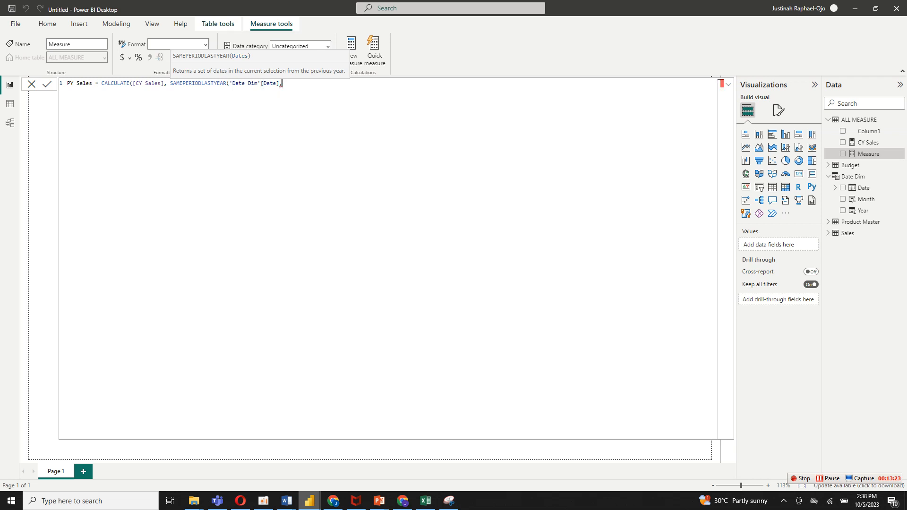
text(bl)
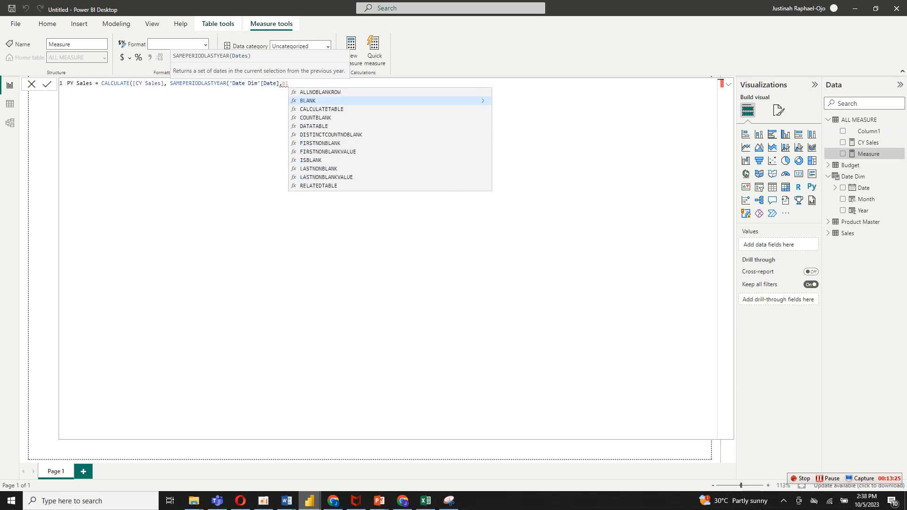
key(Tab)
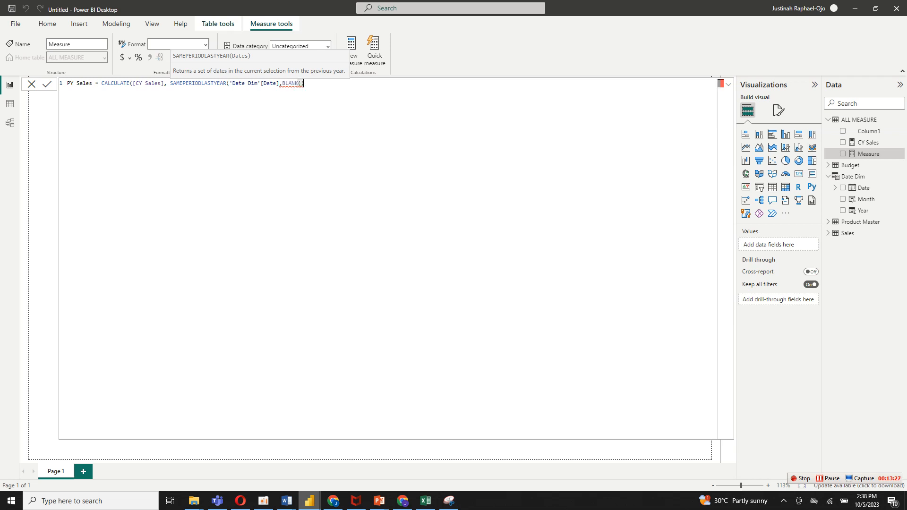
text())
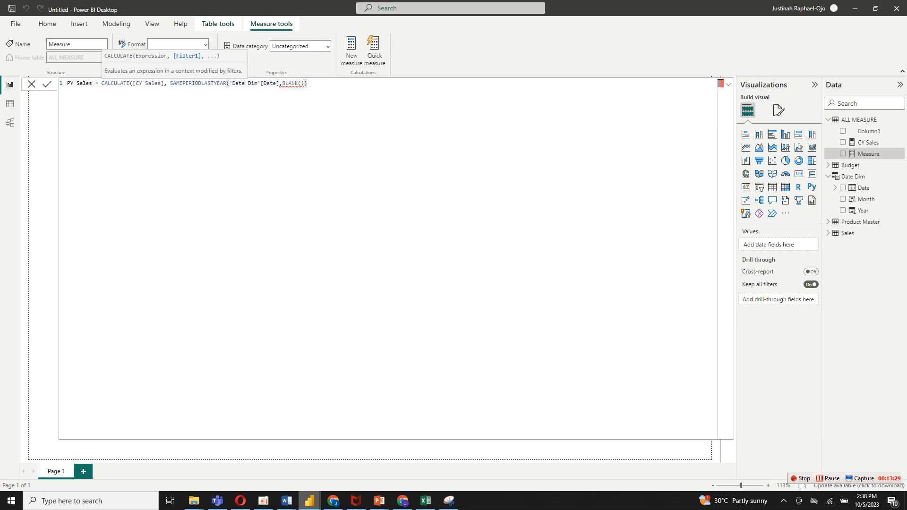
Remove the BLANK() argument so PY Sales reads CALCULATE([CY Sales],SAMEPERIODLASTYEAR('Date Dim'[Date])), and commit the measure.
click(285, 84)
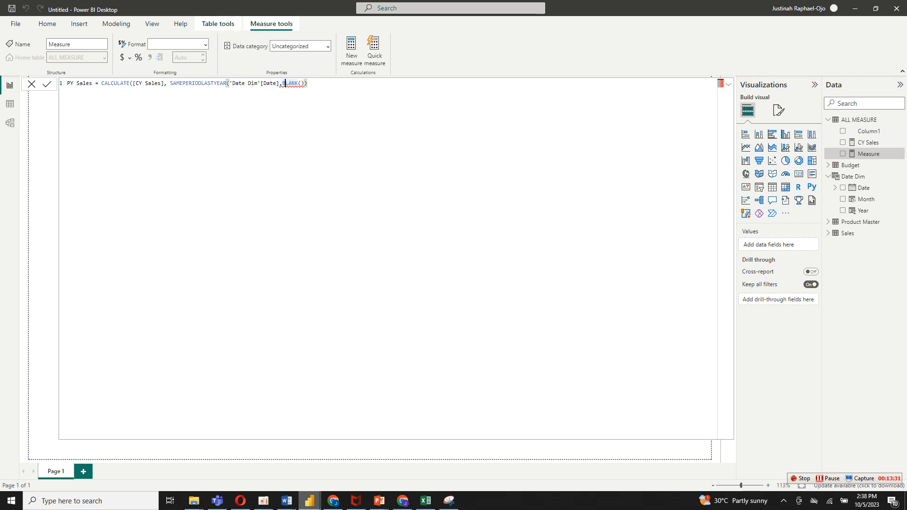
key(BackSpace)
key(BackSpace)
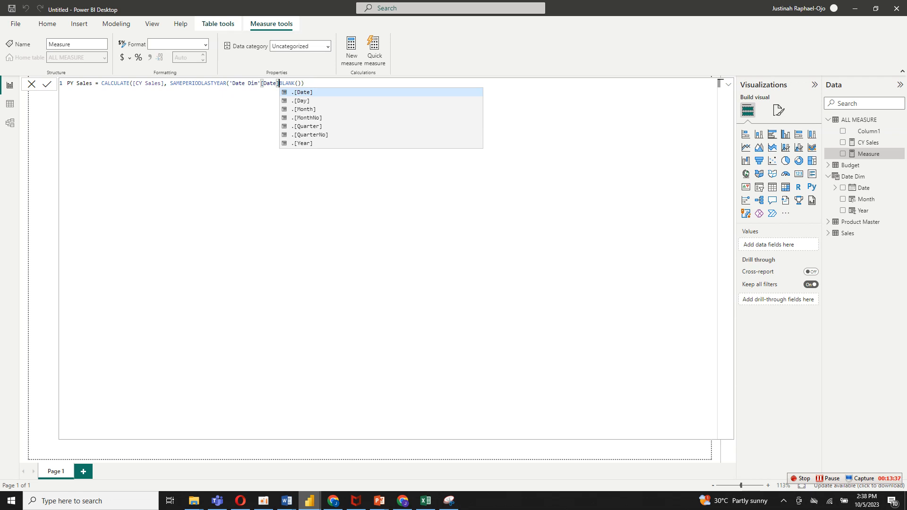
key(End)
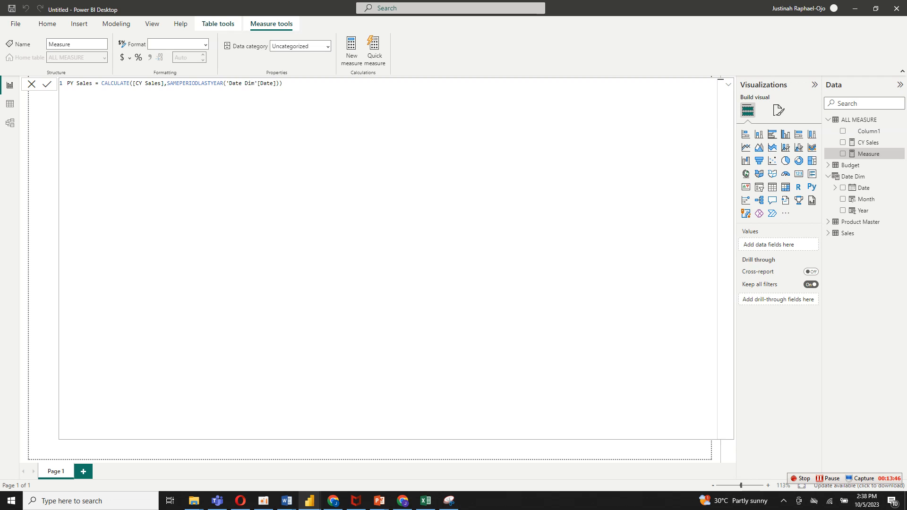
click(283, 84)
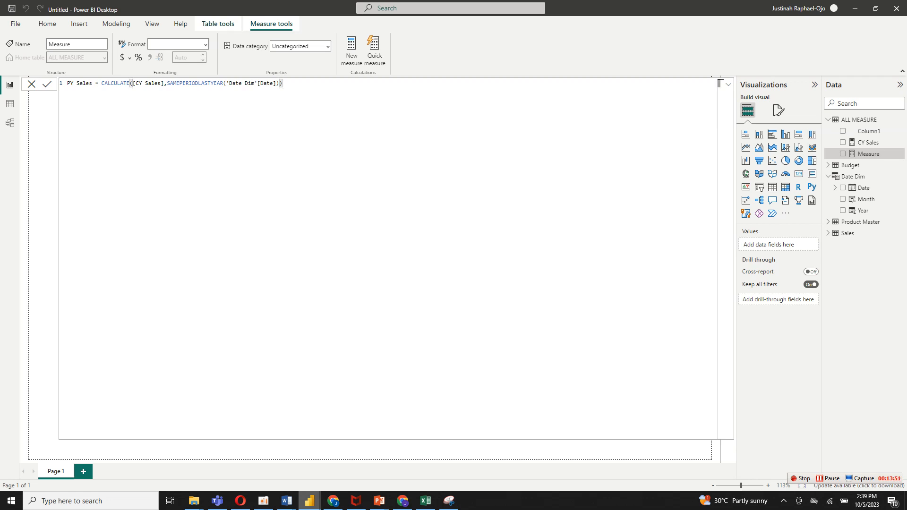
key(shift+Home)
click(283, 83)
click(134, 83)
click(283, 83)
click(70, 84)
key(Return)
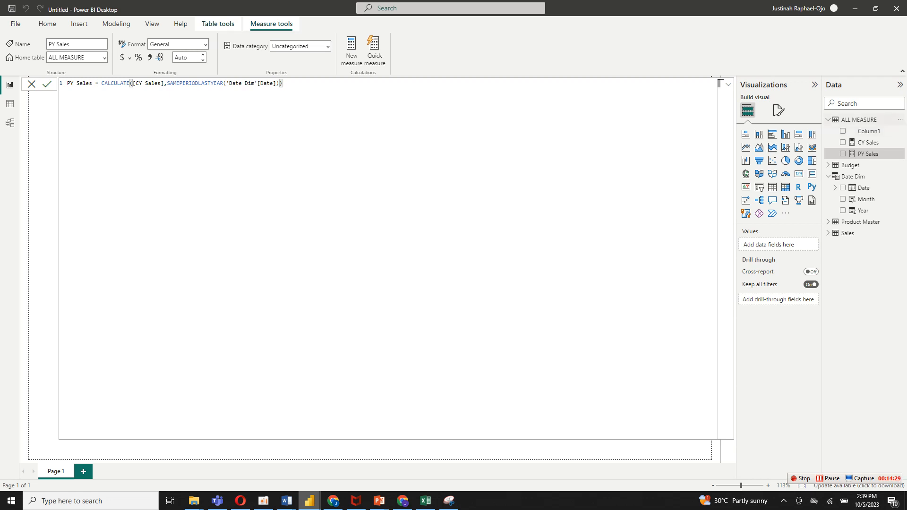
right_click(863, 121)
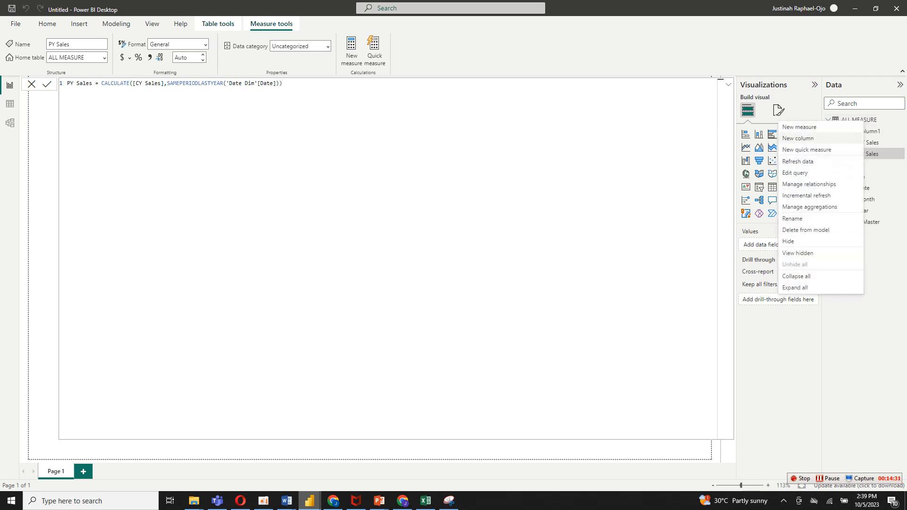
click(808, 128)
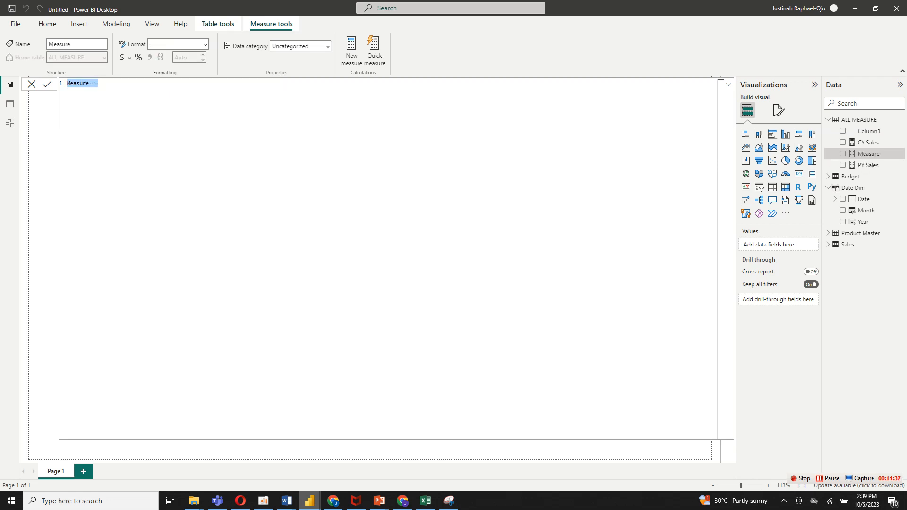
key(Escape)
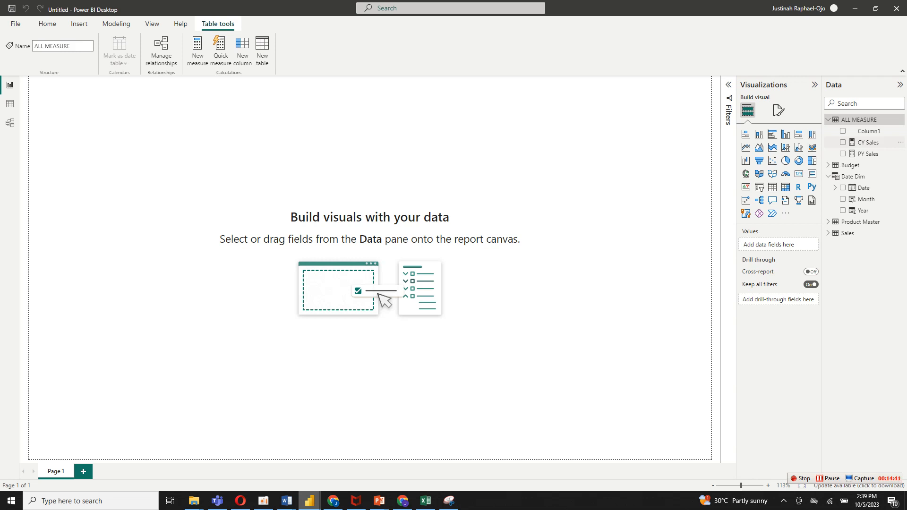
Copy the whole CY Sales formula and paste it into a new measure in the ALL MEASURE table.
double_click(868, 142)
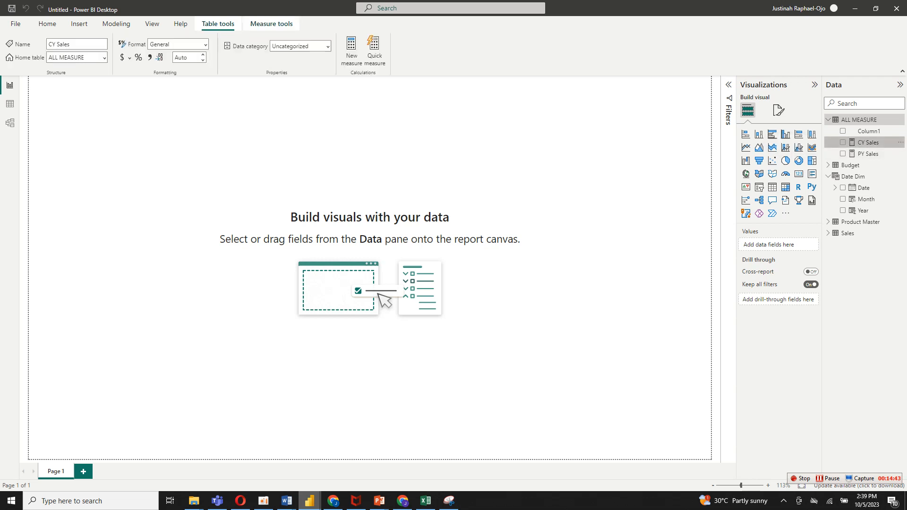
key(Escape)
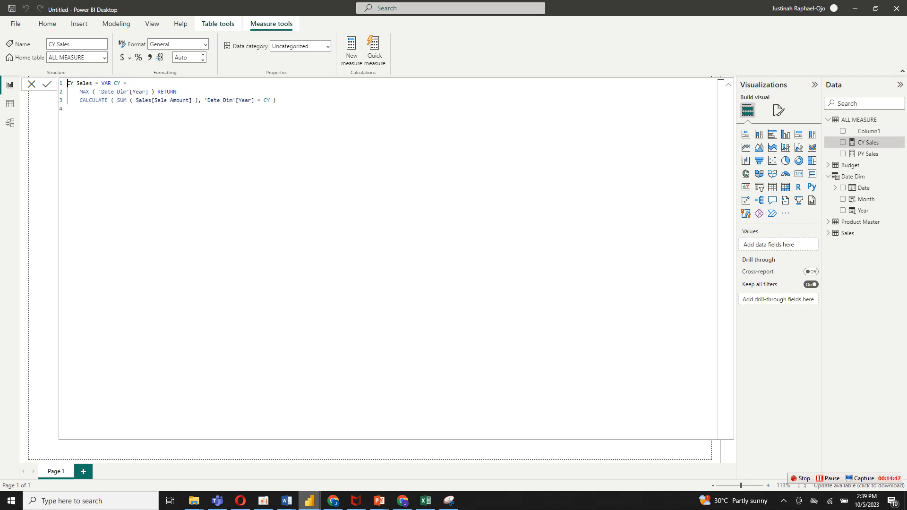
key(ctrl+a)
key(ctrl+c)
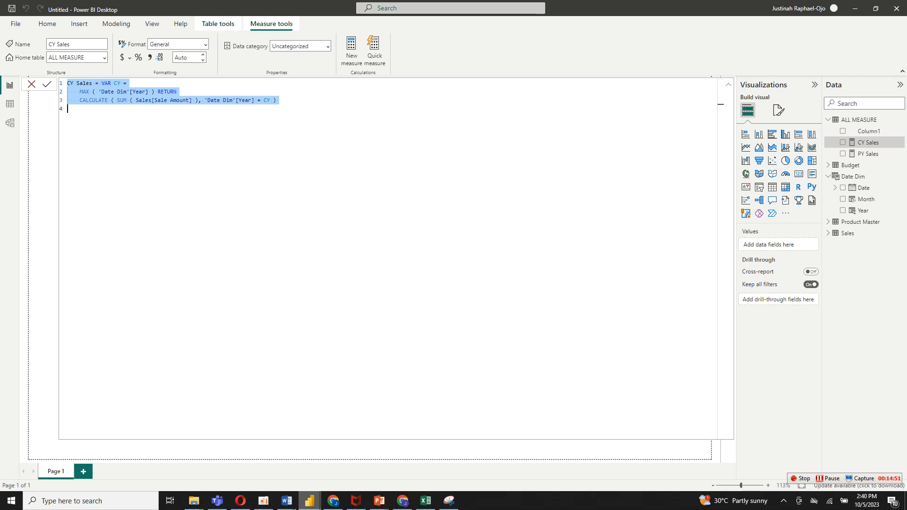
click(32, 85)
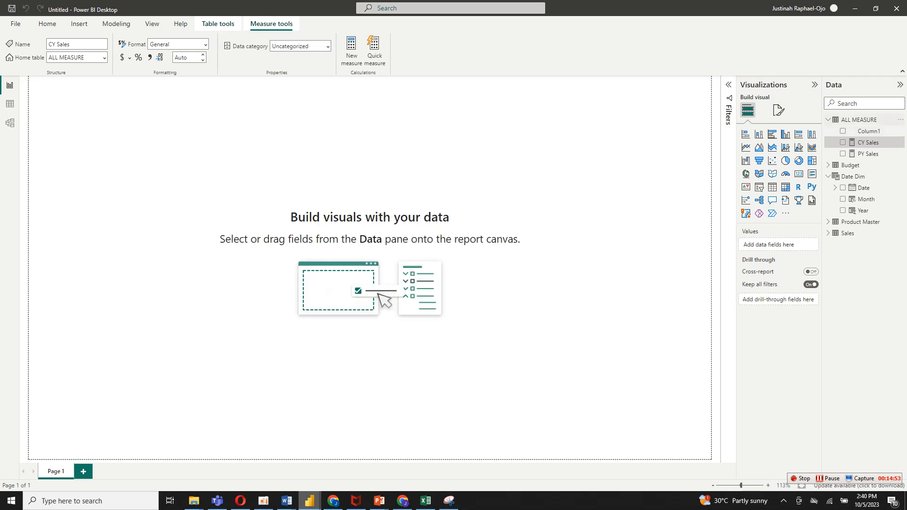
right_click(860, 121)
click(826, 128)
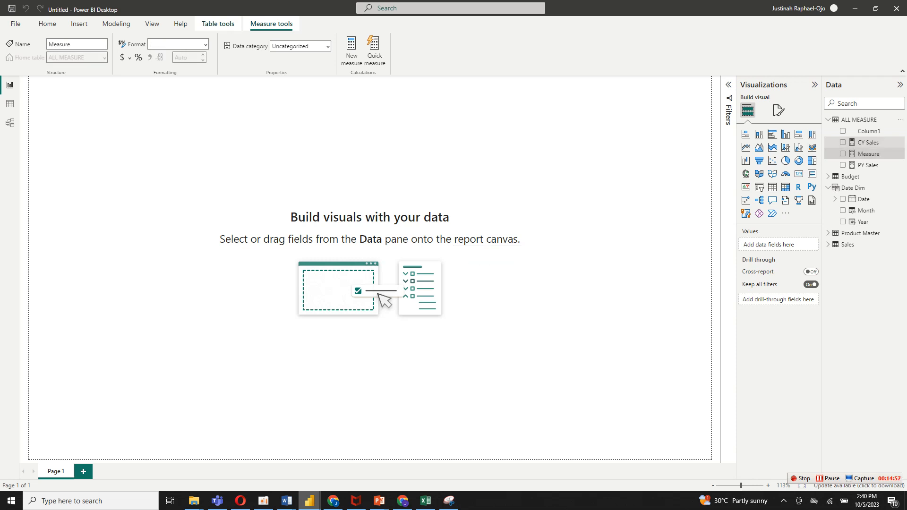
key(ctrl+v)
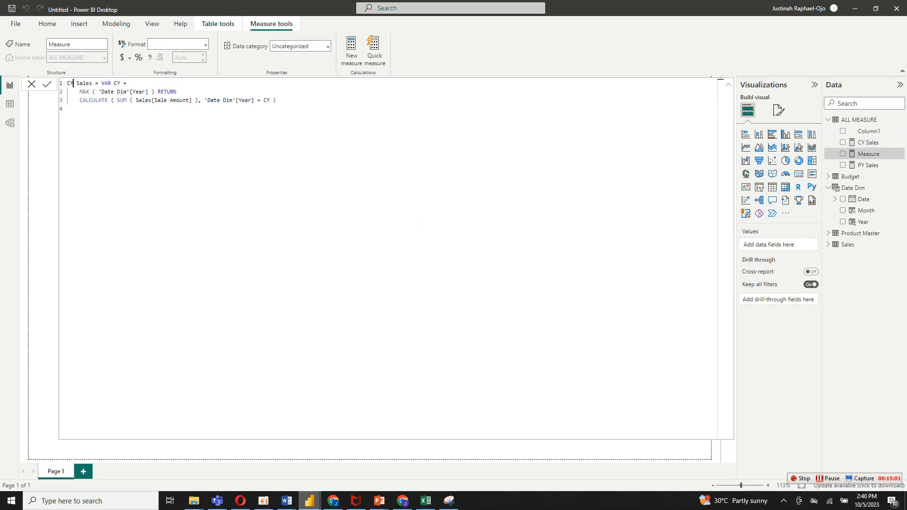
Change the name in the pasted formula from CY Sales to Budgeted Sales.
drag(74, 83, 67, 83)
text(BUDGETED SA)
key(BackSpace)
key(BackSpace)
key(BackSpace)
key(BackSpace)
key(BackSpace)
key(BackSpace)
key(BackSpace)
key(BackSpace)
key(BackSpace)
key(BackSpace)
key(BackSpace)
text(b)
key(BackSpace)
text(Bu)
text(g)
key(BackSpace)
text(dgeted Sales)
key(BackSpace)
key(BackSpace)
key(BackSpace)
key(BackSpace)
key(BackSpace)
key(BackSpace)
Replace Sales[Sale Amount] with Budget[Budgeted Amt] inside the SUM of the Budgeted Sales formula and commit the measure.
click(186, 100)
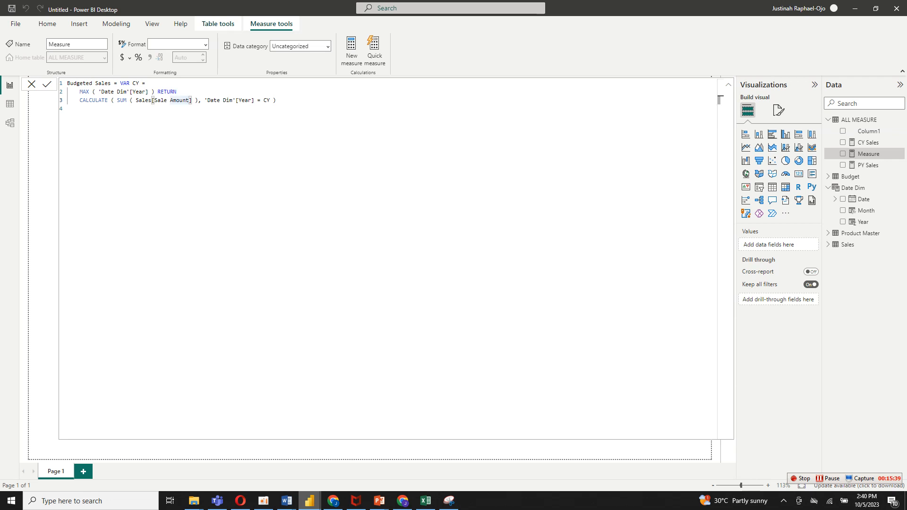
drag(186, 100, 136, 100)
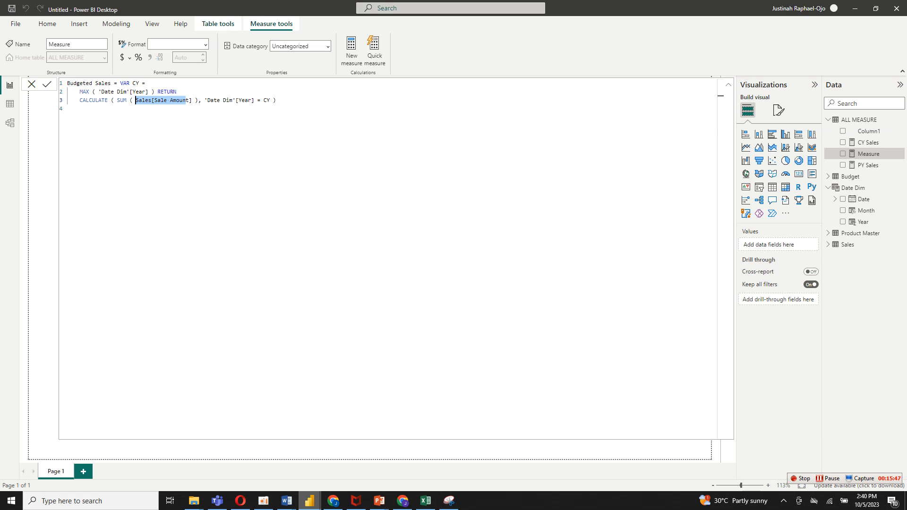
text(b)
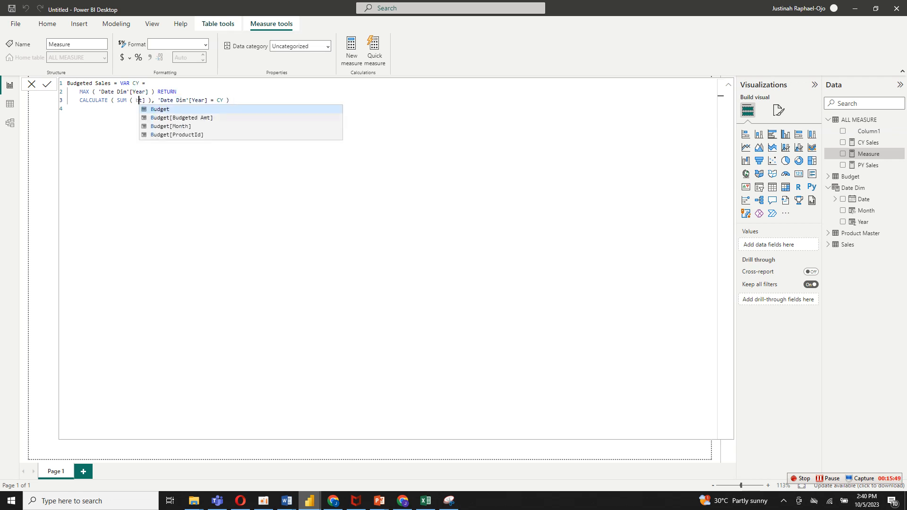
click(181, 118)
click(68, 109)
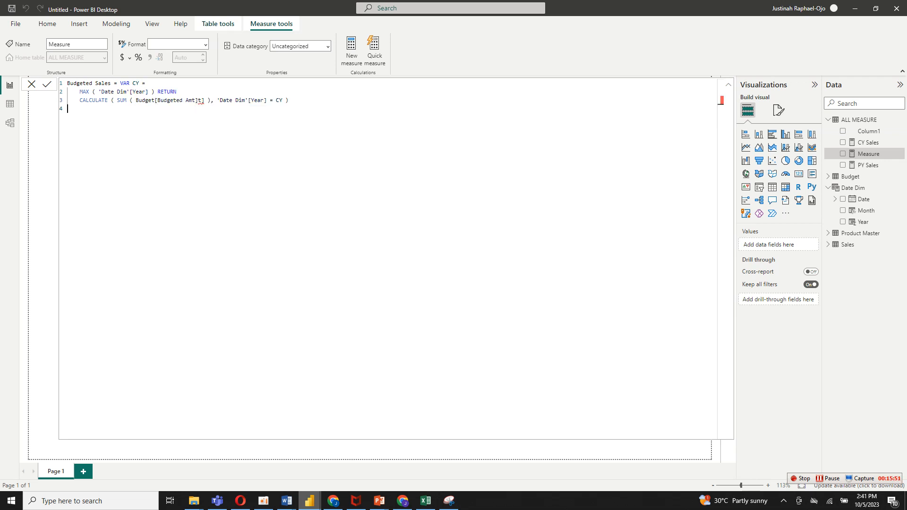
click(205, 101)
key(BackSpace)
key(BackSpace)
key(Return)
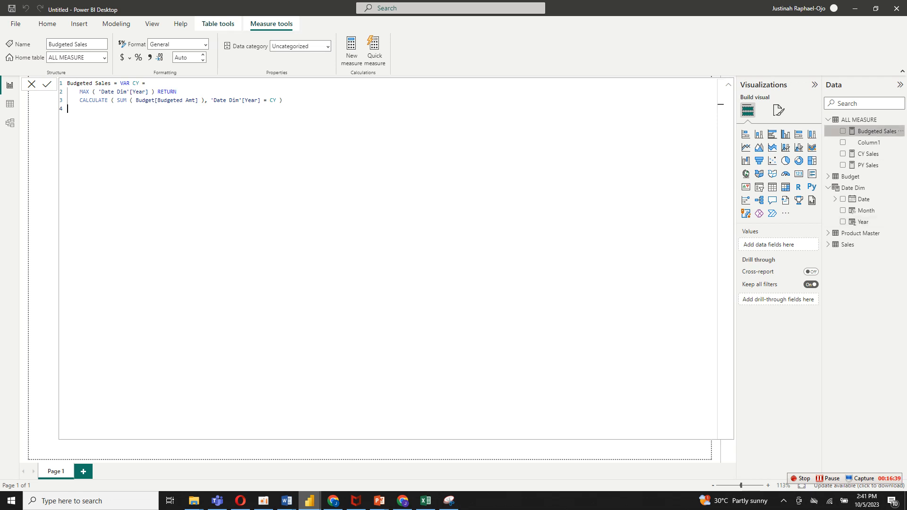
Create a measure named YoY Gwrowth Sales % in the ALL MEASURE table, starting its formula with the DIVIDE function.
right_click(848, 121)
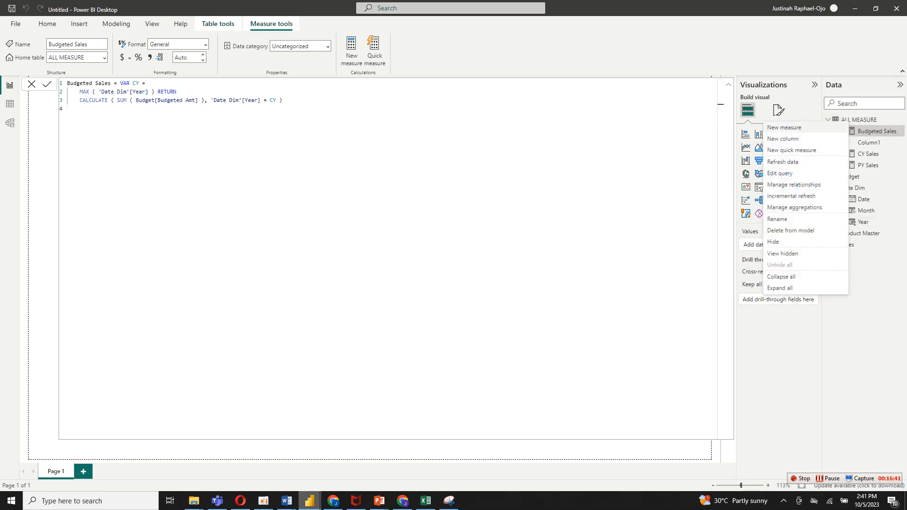
click(807, 128)
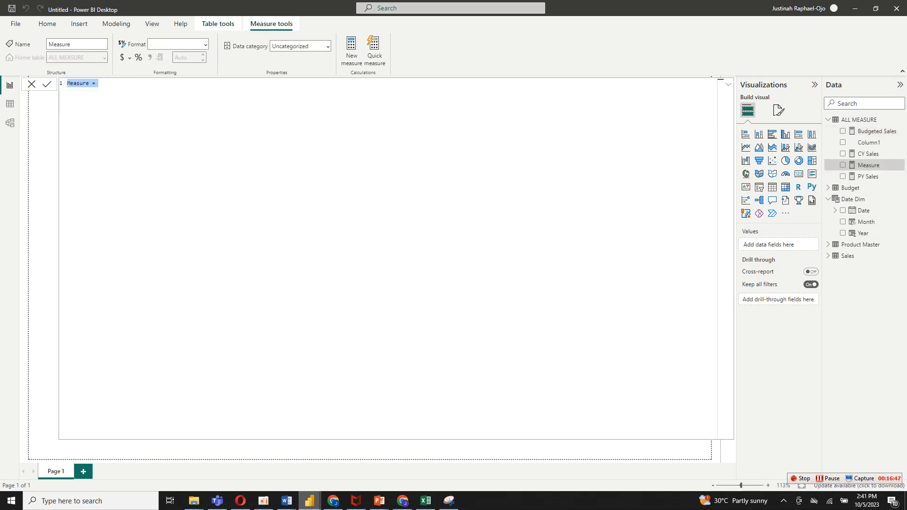
text(YoY)
text(Gwrowth Sales % = div)
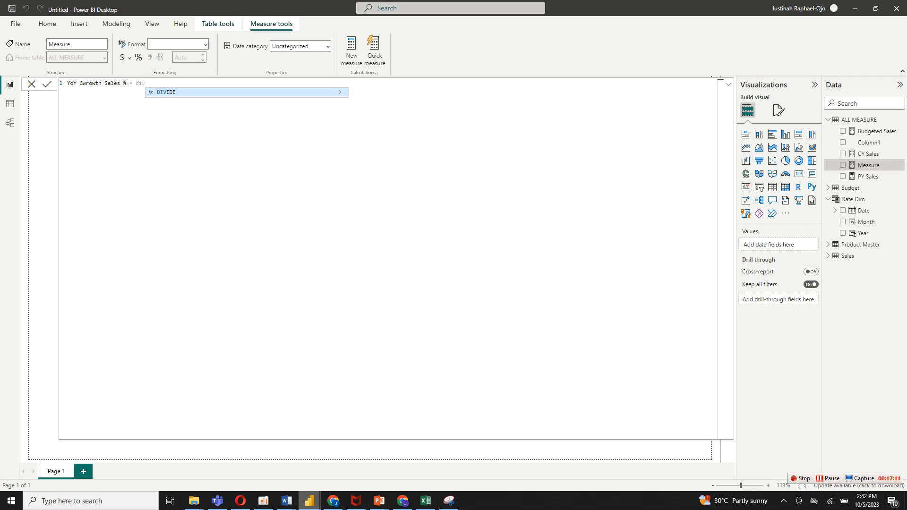
key(Tab)
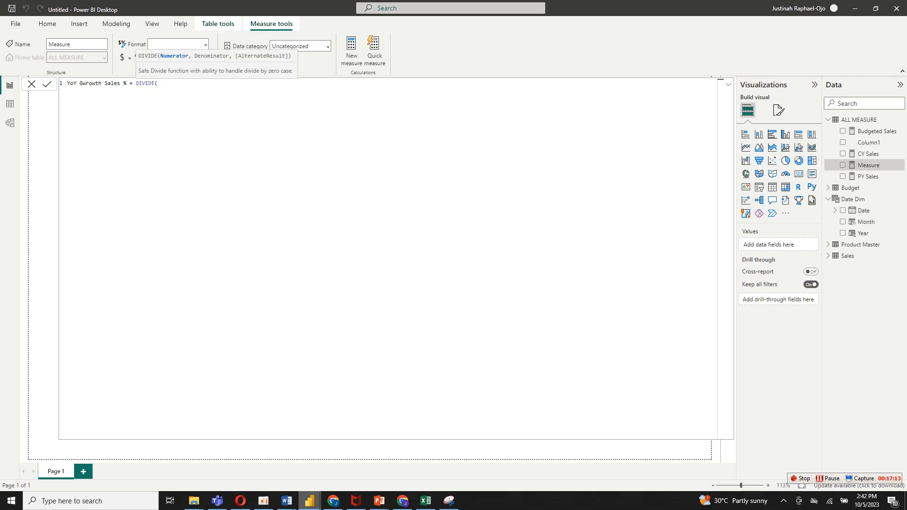
Enter [CY Sales]-[PY Sales] as the DIVIDE numerator in the YoY Gwrowth Sales % formula.
text(cy)
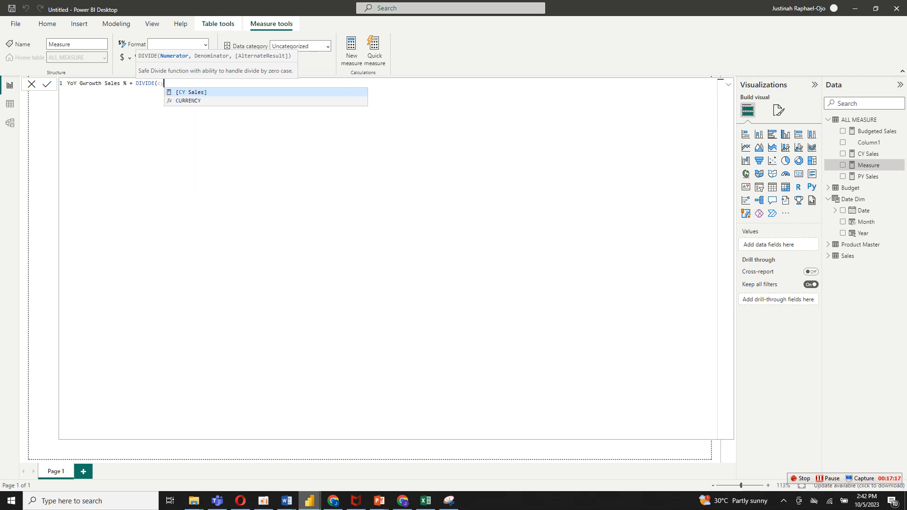
key(Tab)
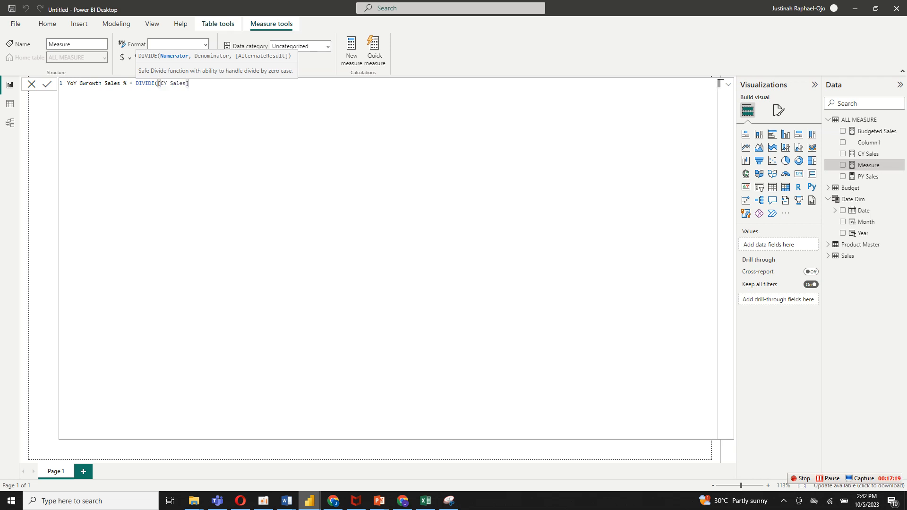
text(-py)
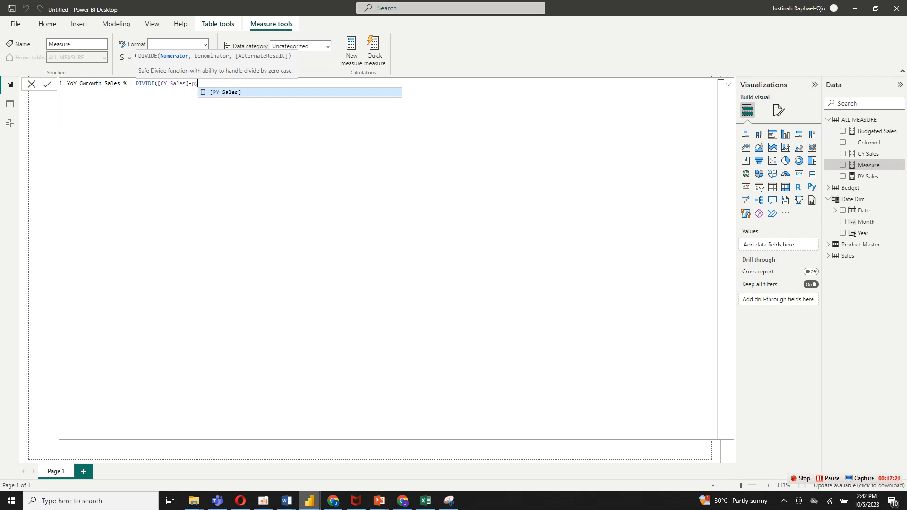
key(Tab)
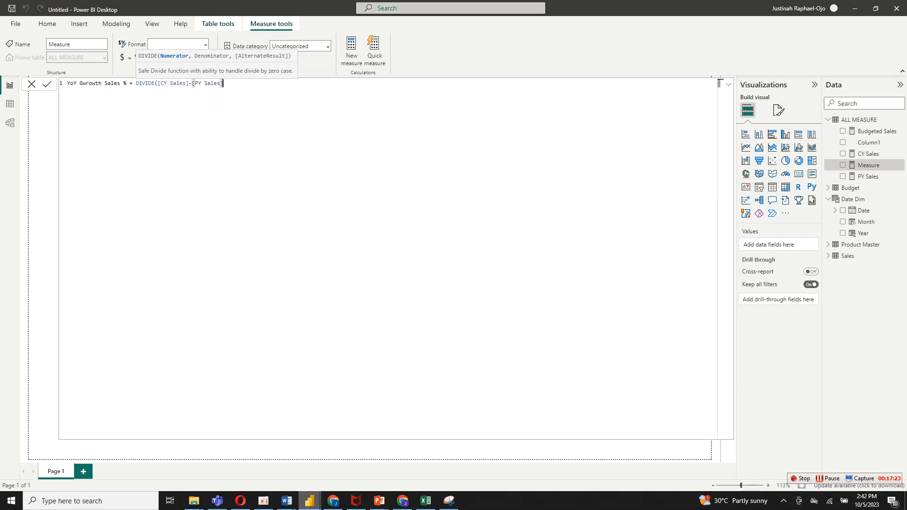
Complete the YoY Gwrowth Sales % formula with denominator [PY Sales] and alternate result BLANK(), commit it, and format the measure as a percentage.
text(,py)
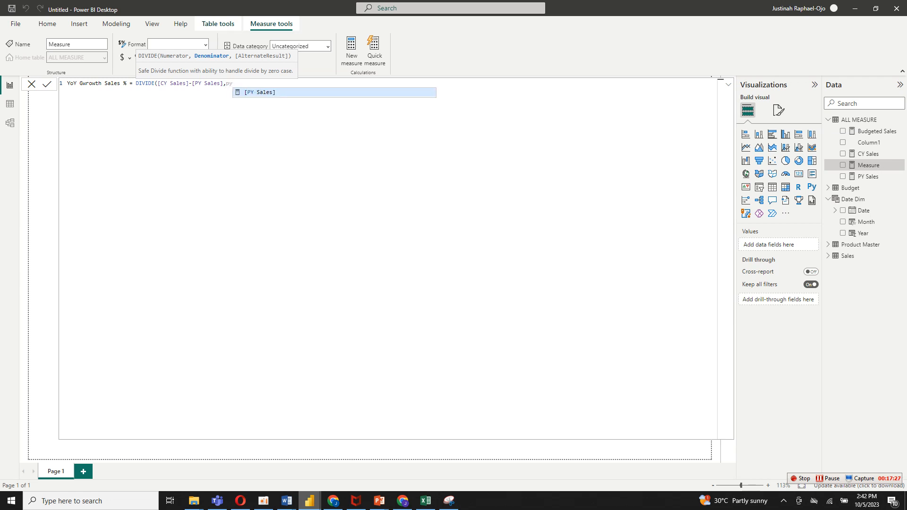
key(Tab)
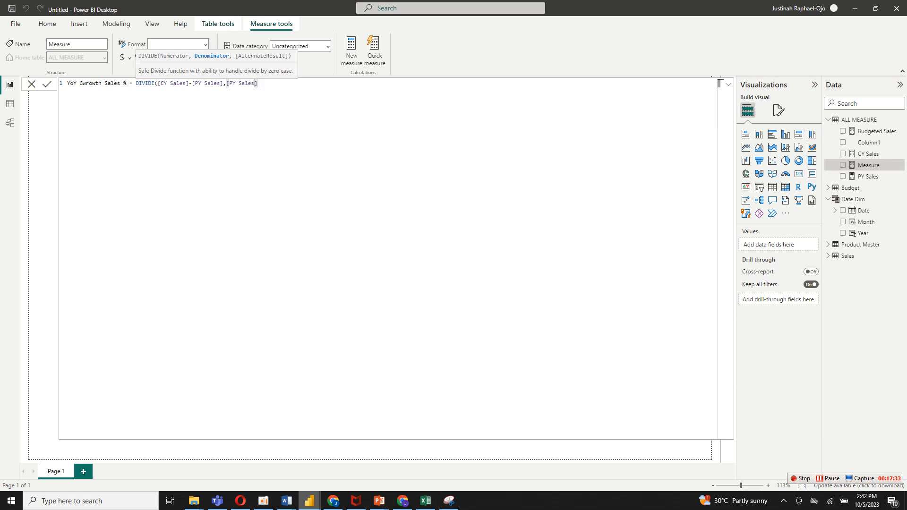
text(,bl)
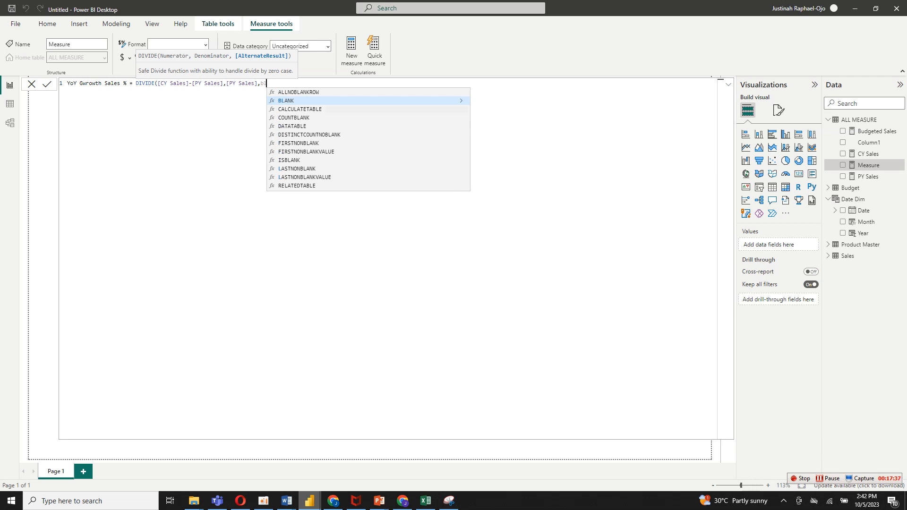
key(Tab)
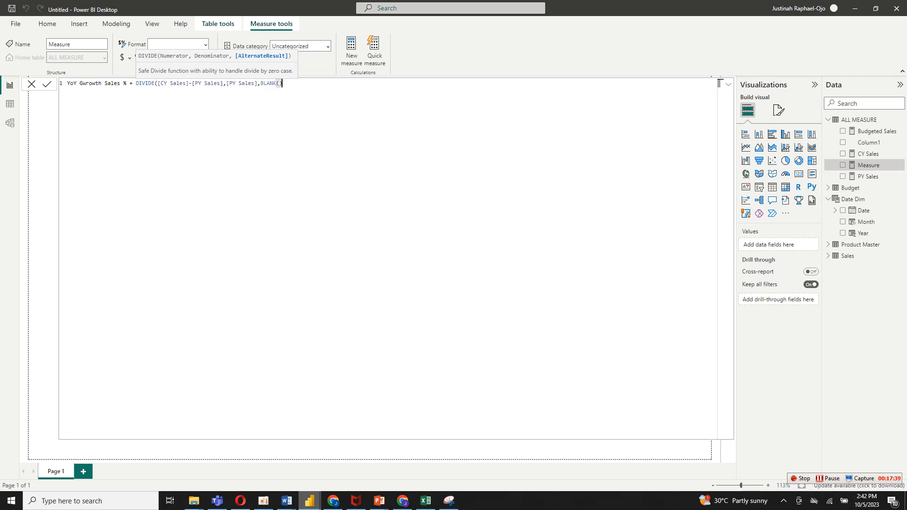
key(Return)
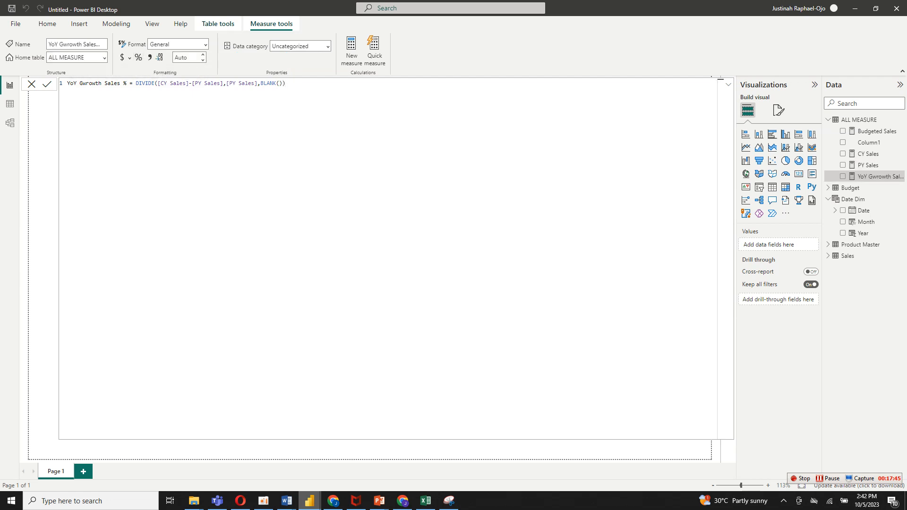
click(138, 57)
Create a measure named Budget Variance % in the ALL MEASURE table, starting its formula with the DIVIDE function.
right_click(860, 120)
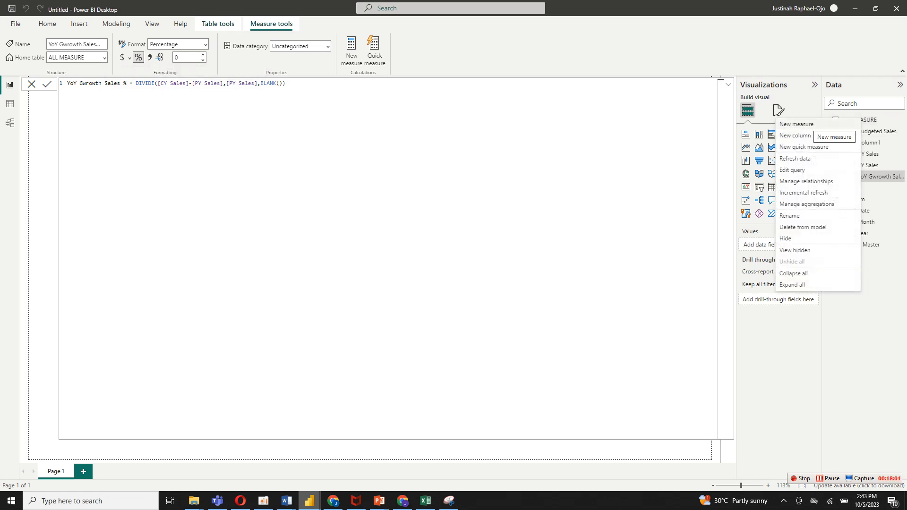
click(797, 125)
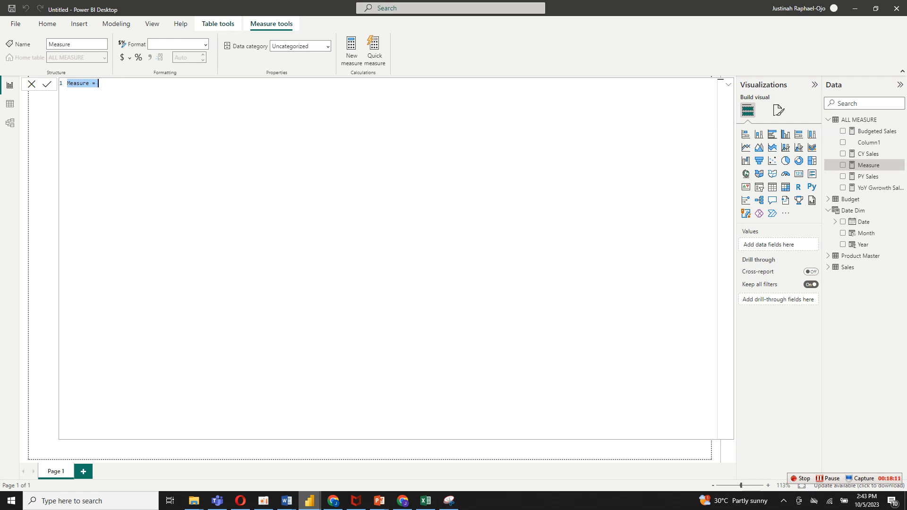
text(Budget Variance % = c)
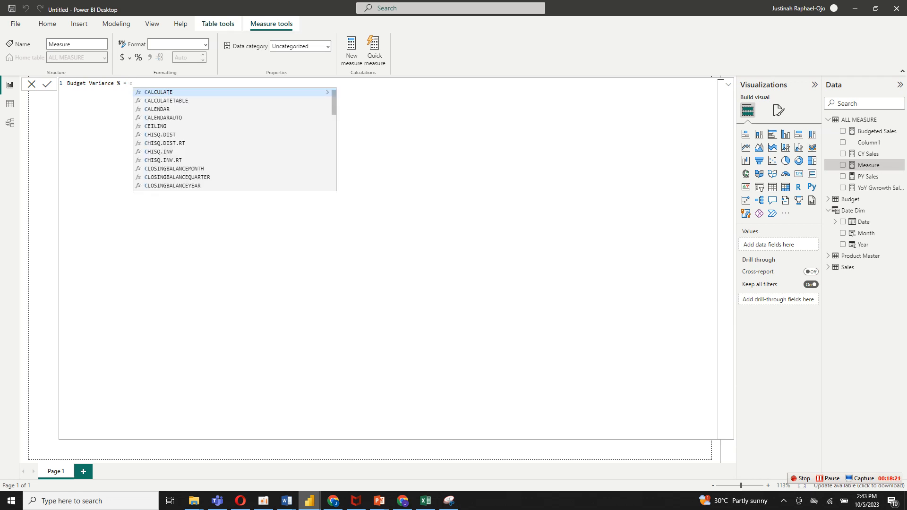
key(BackSpace)
text(dy)
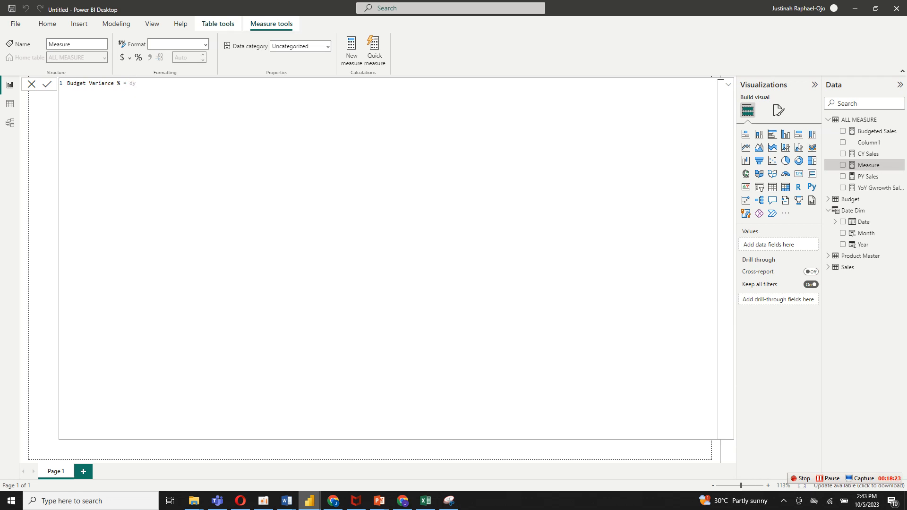
key(BackSpace)
text(iv)
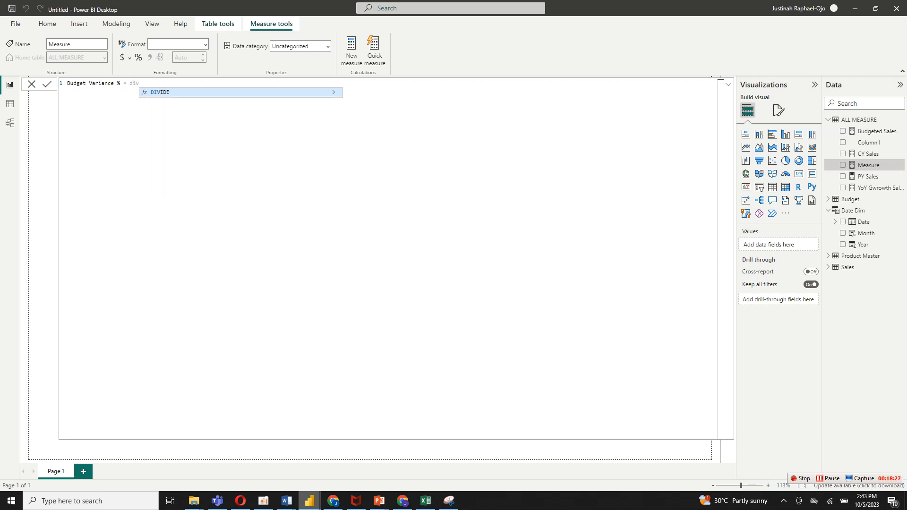
key(Tab)
Enter [CY Sales]-[Budgeted Sales] as the DIVIDE numerator in the Budget Variance % formula.
text(cy)
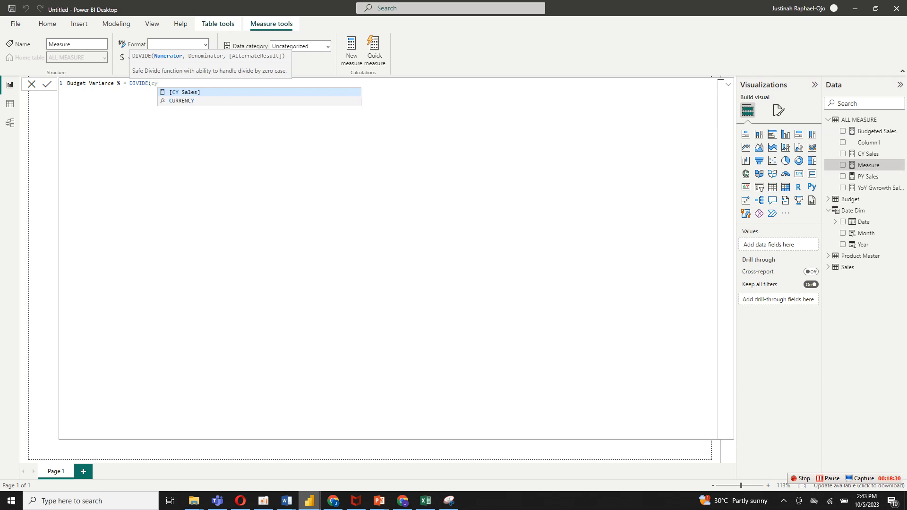
key(Tab)
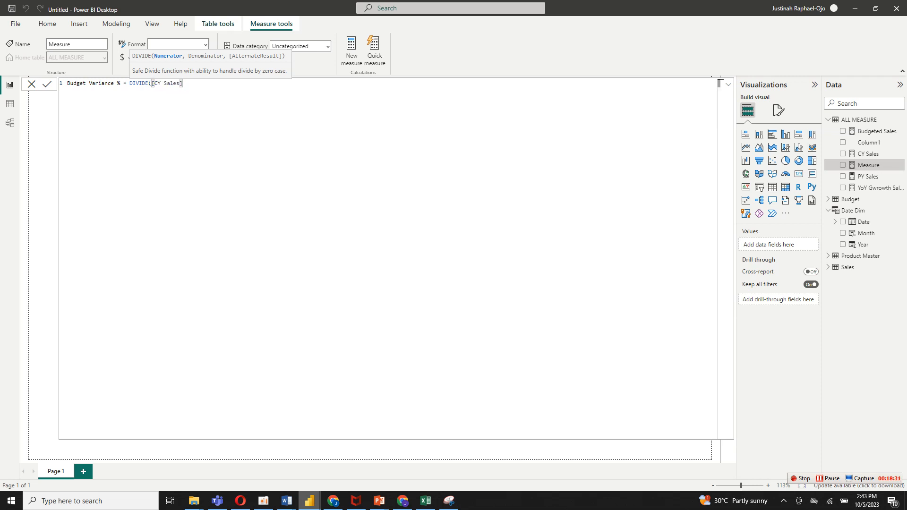
text(-b)
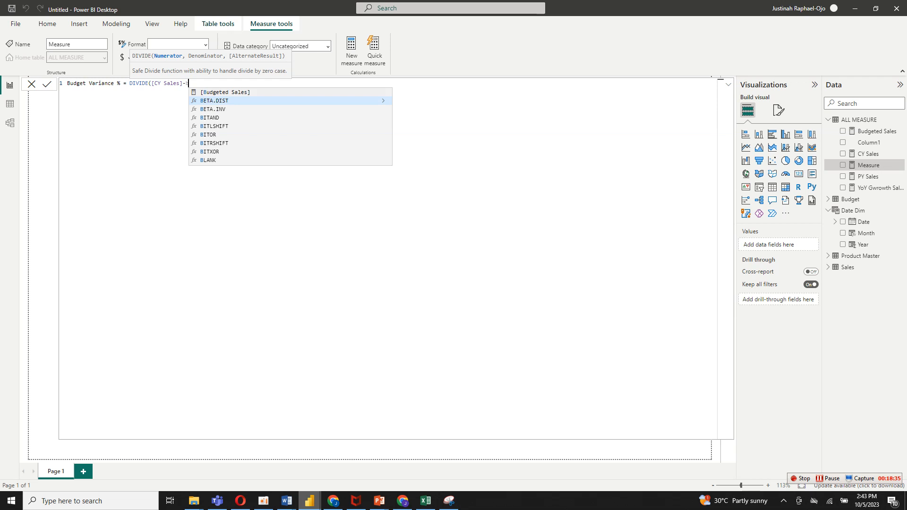
key(Up)
key(Tab)
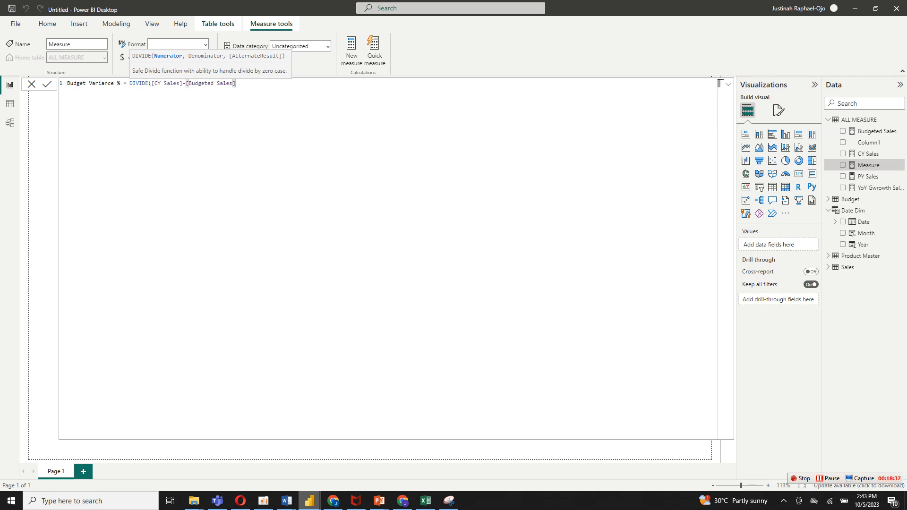
Complete the Budget Variance % formula with denominator [Budgeted Sales] and alternate result BLANK(), commit it, and format the measure as a percentage.
text(,)
text( [b)
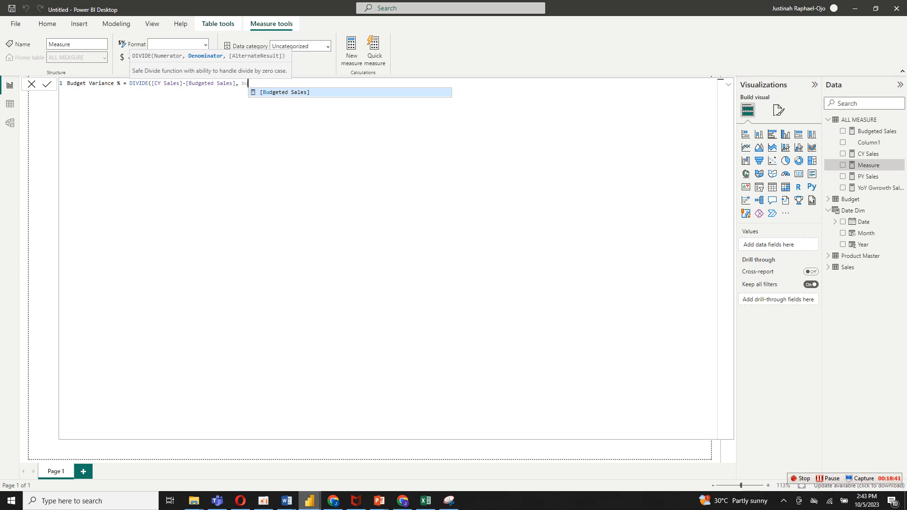
key(Tab)
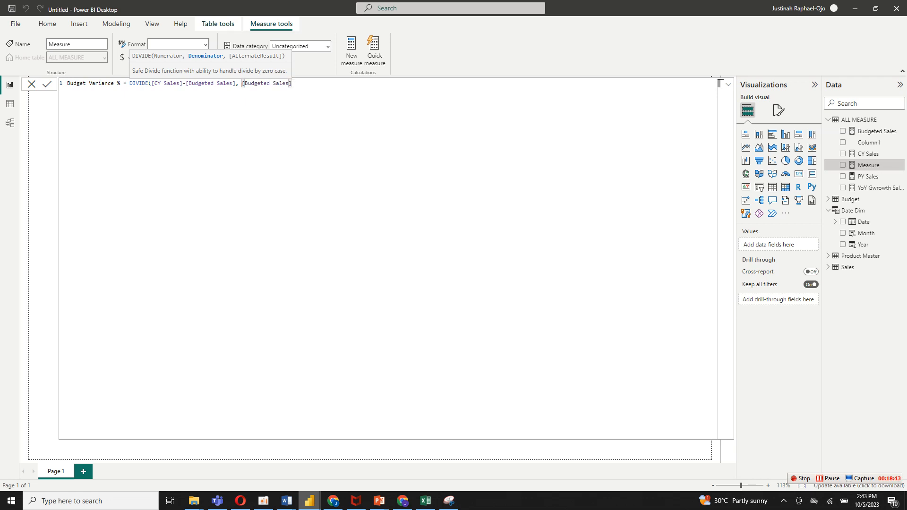
text(,bl)
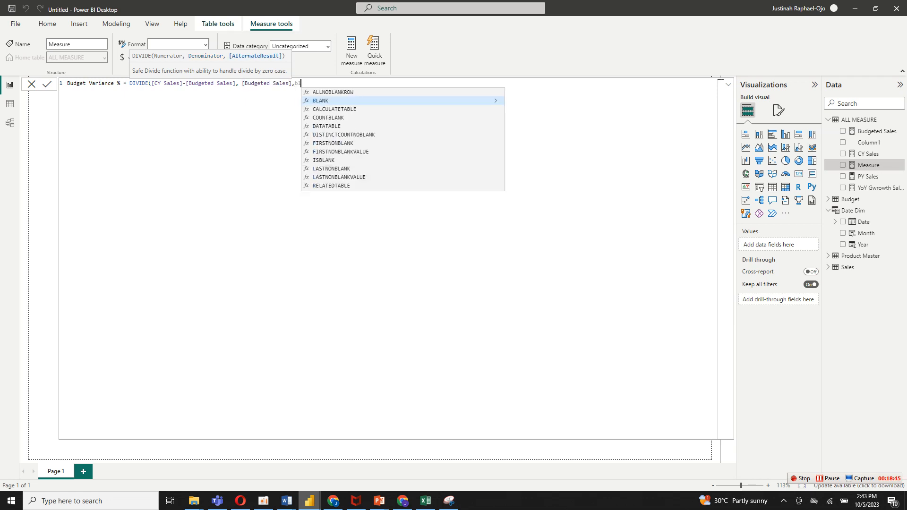
key(Tab)
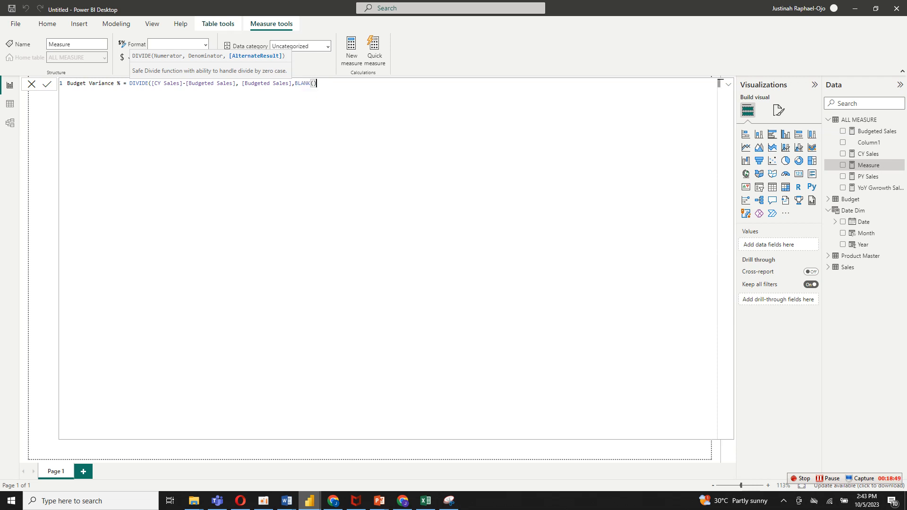
key(Return)
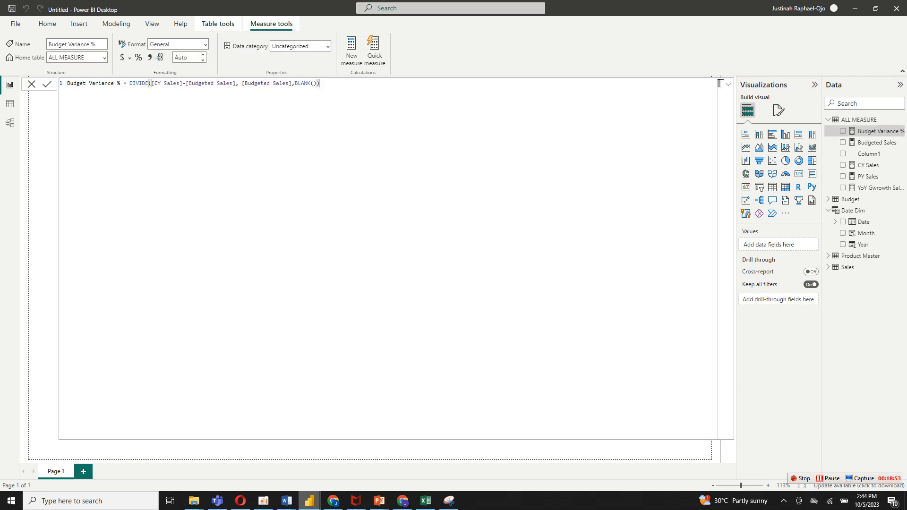
click(138, 58)
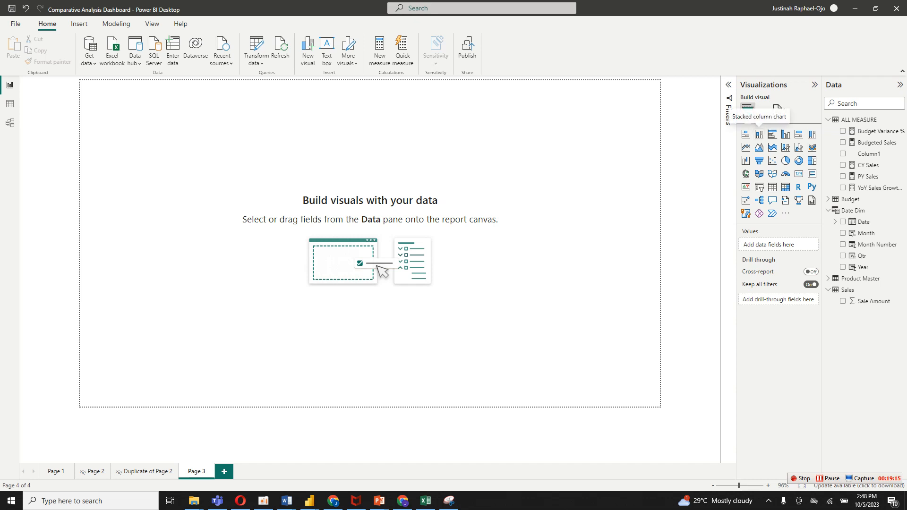
Load the SALES PIC2 picture from the Downloads folder as the canvas background image of Page 3.
click(777, 110)
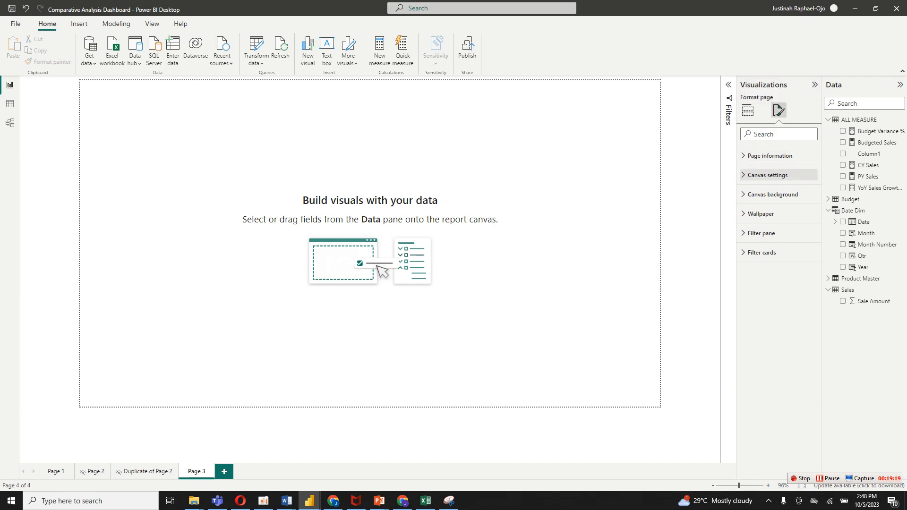
click(773, 194)
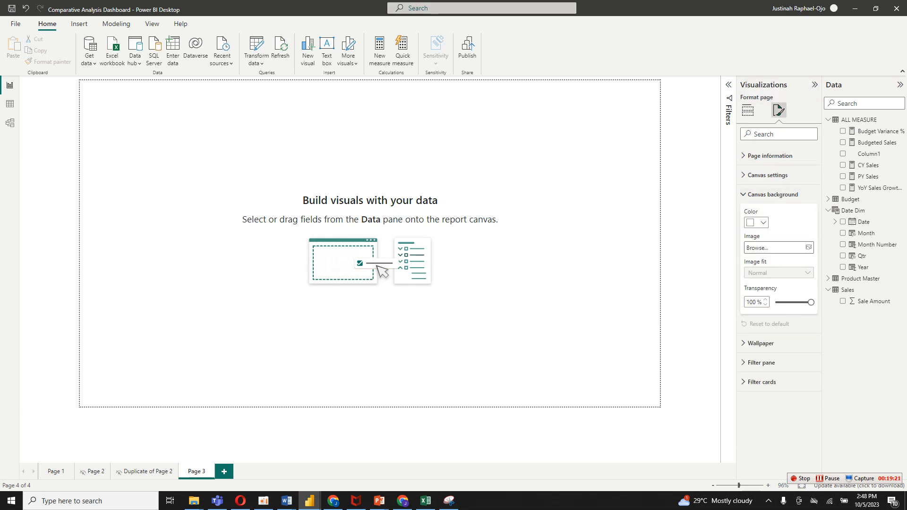
click(778, 247)
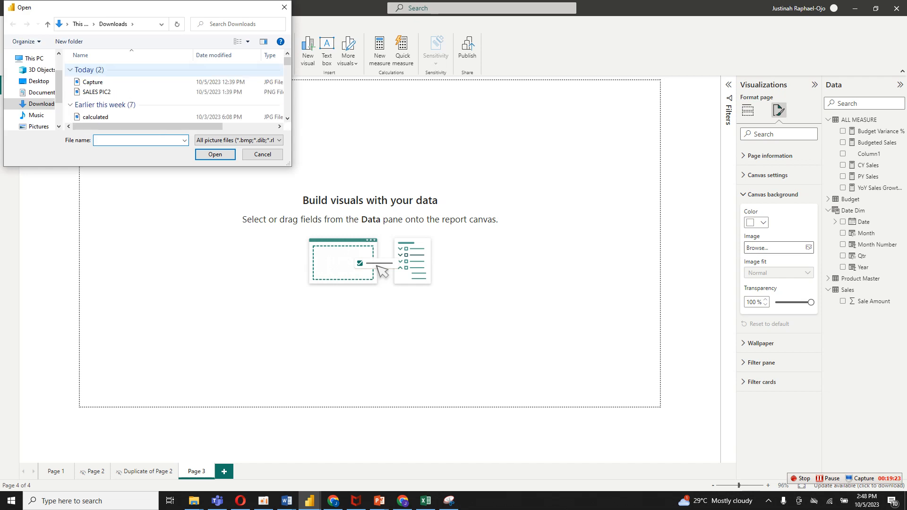
click(110, 91)
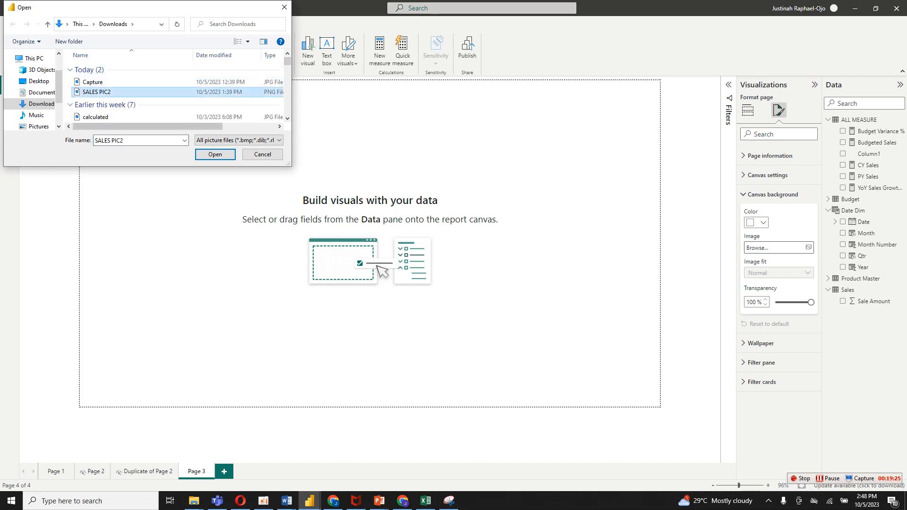
click(216, 154)
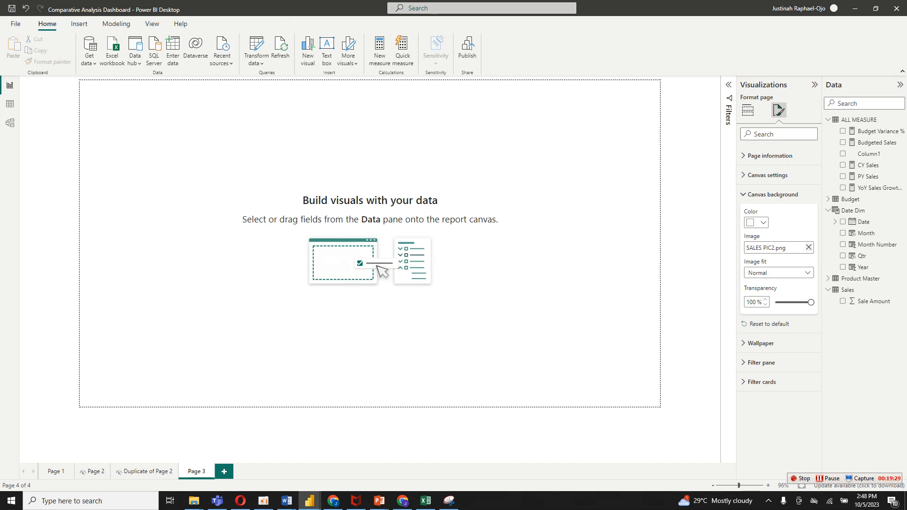
Set the background image fit to Fit and its transparency to 0%, and return to the visual-building options.
click(784, 273)
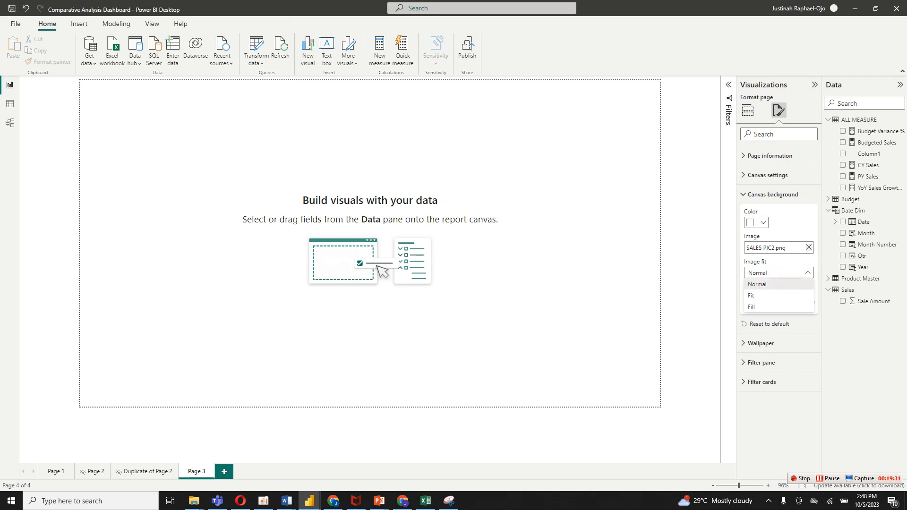
click(756, 295)
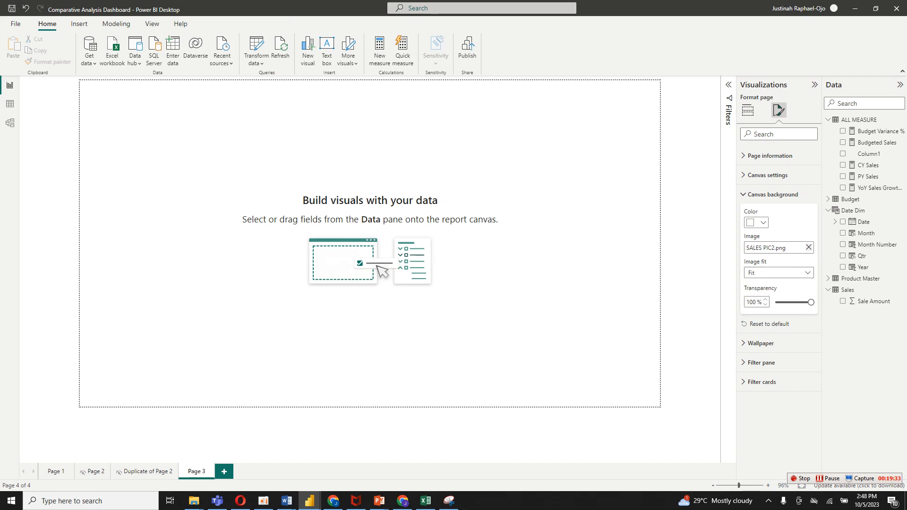
drag(811, 302, 775, 302)
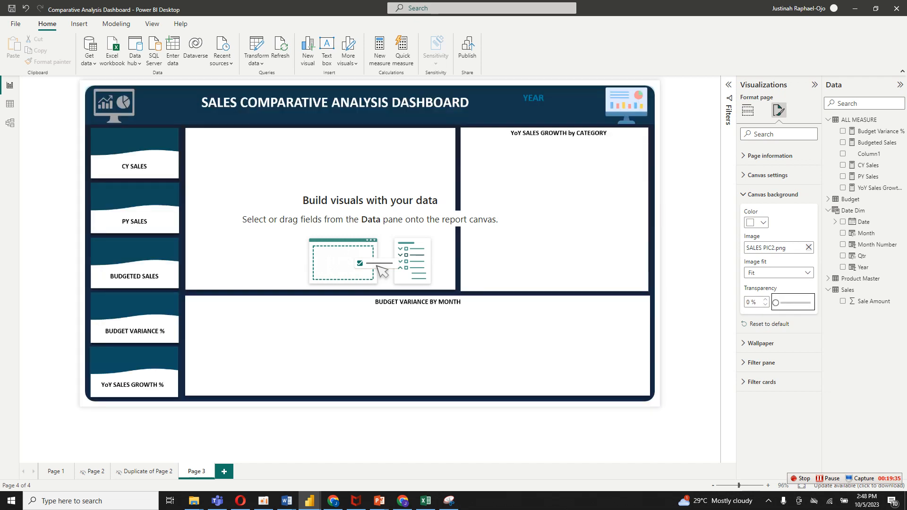
click(747, 110)
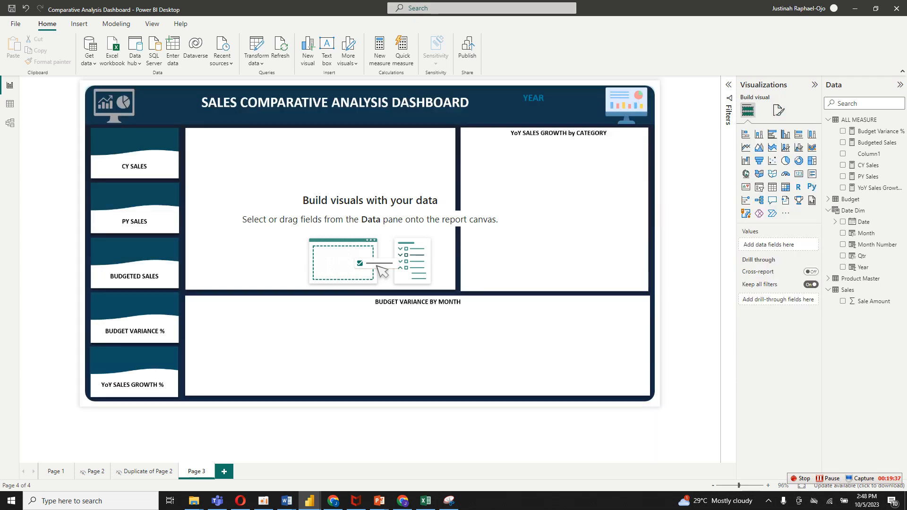
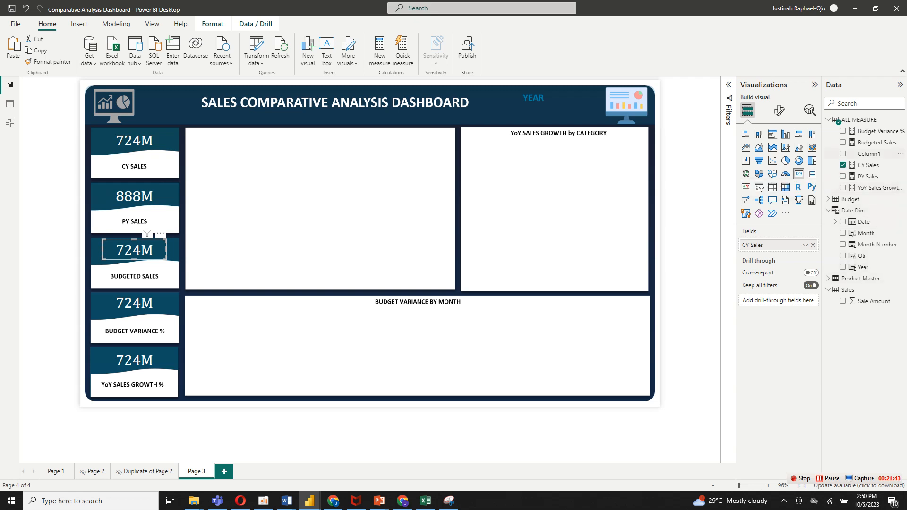
Replace CY Sales with the Budgeted Sales measure in the BUDGETED SALES card and with Budget Variance % in the BUDGET VARIANCE % card.
drag(877, 142, 790, 245)
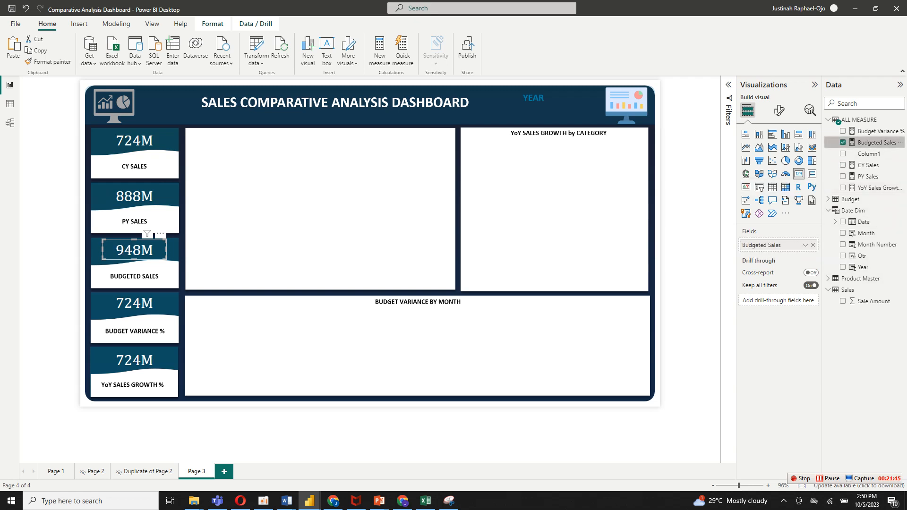
click(154, 289)
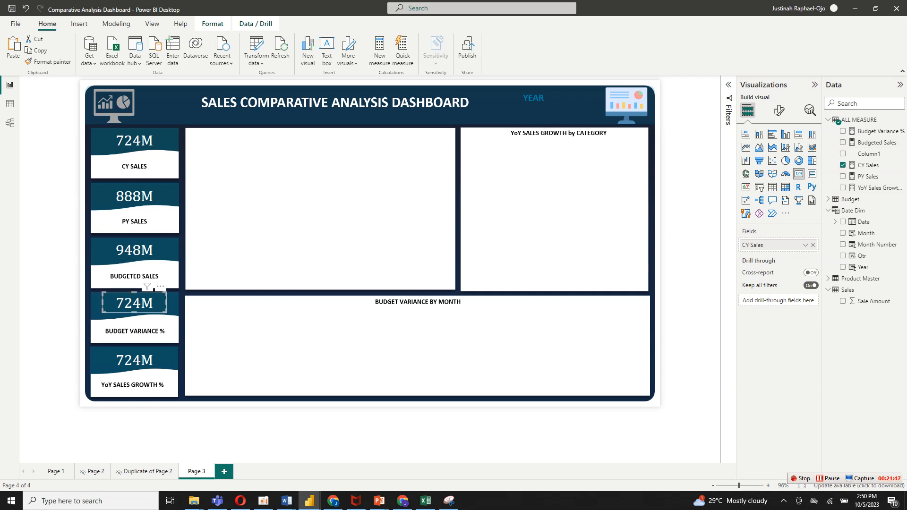
drag(876, 131, 789, 247)
drag(877, 131, 786, 245)
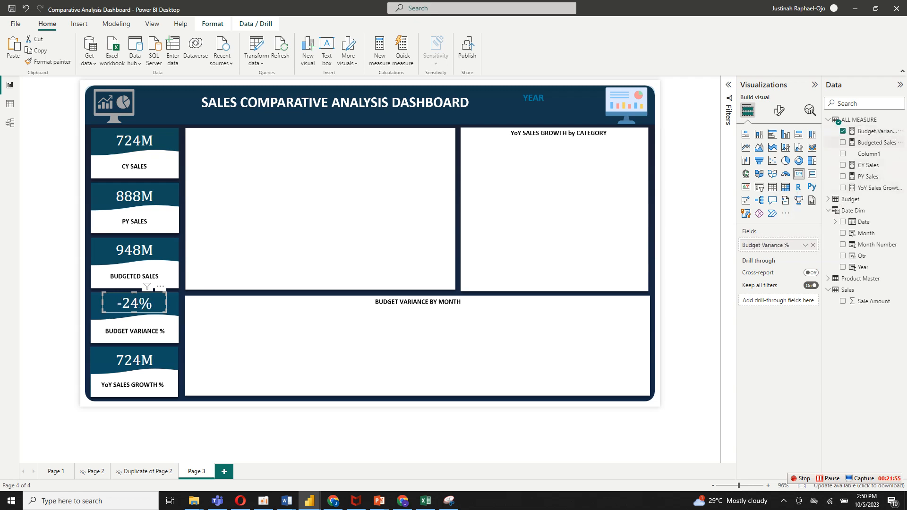
Replace the field in the YoY SALES GROWTH % card with the YoY Sales Growth% measure.
drag(876, 188, 731, 276)
click(135, 360)
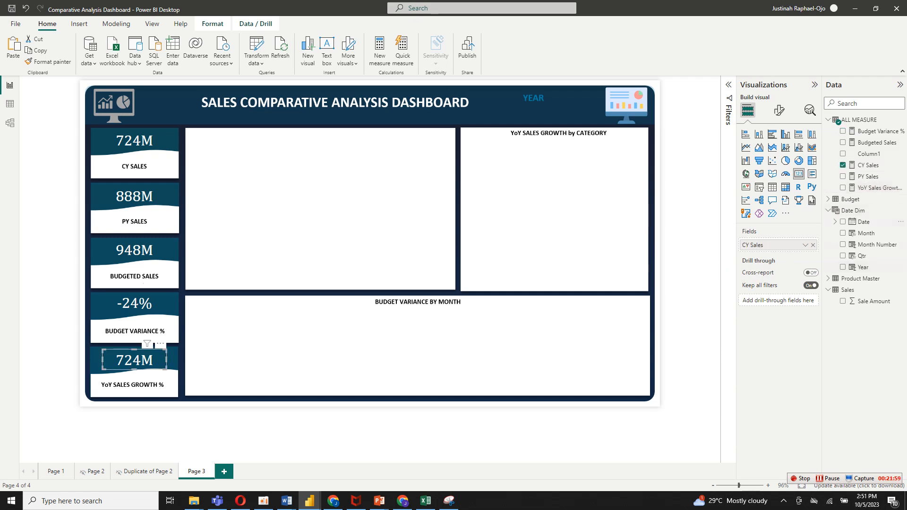
drag(877, 188, 760, 247)
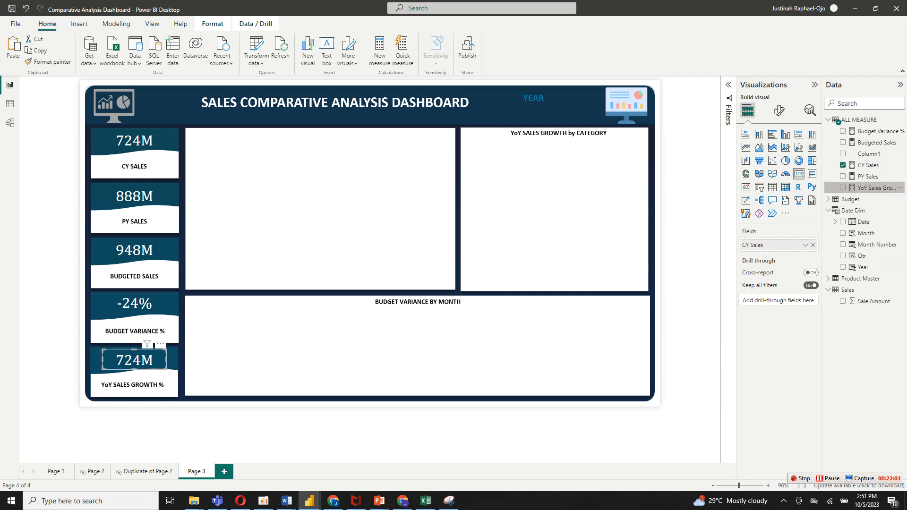
drag(876, 188, 770, 244)
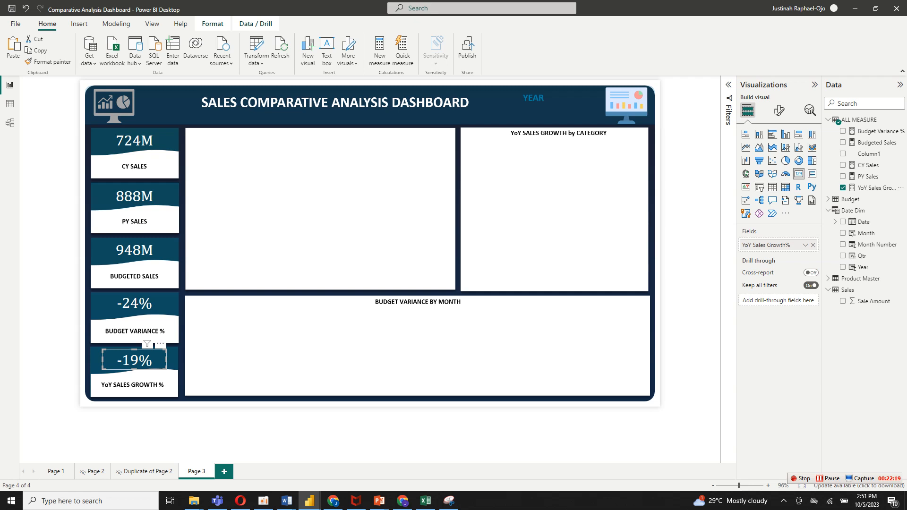
Open conditional formatting for the callout value color of the Budget Variance % card and set the format style to Rules.
click(152, 302)
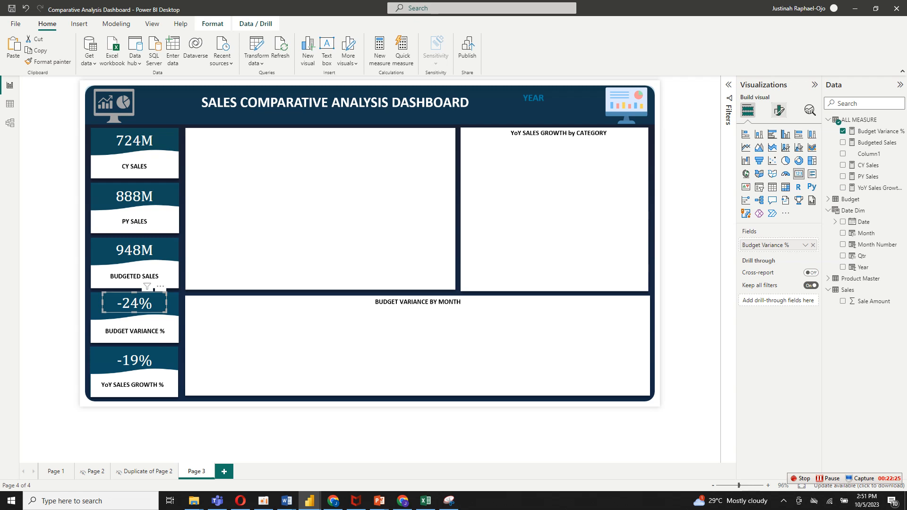
click(778, 110)
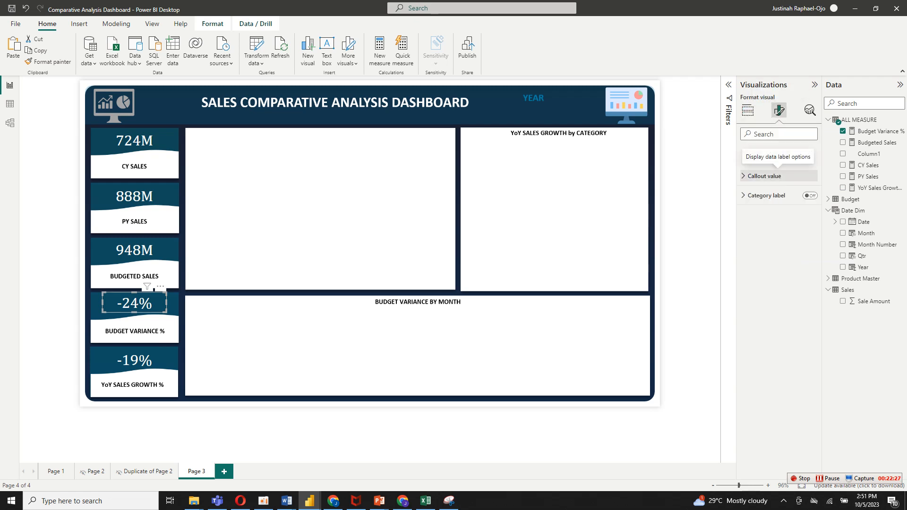
click(776, 176)
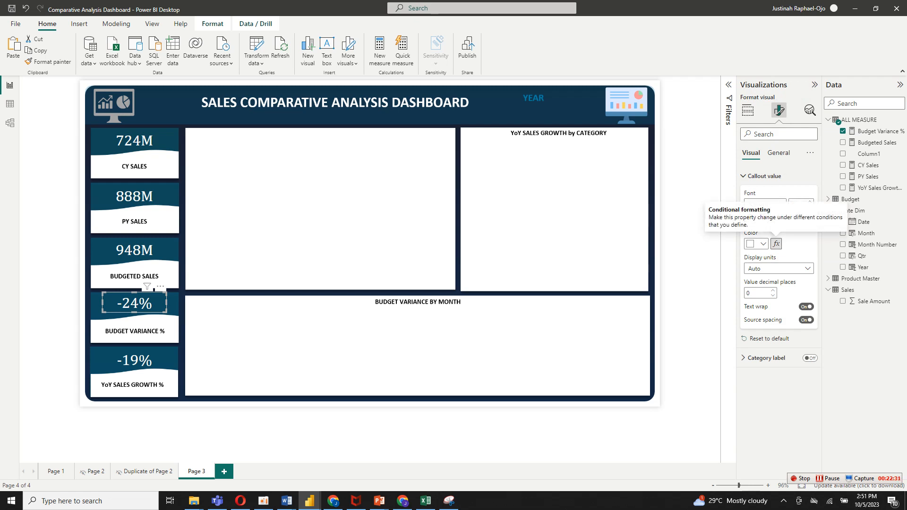
click(776, 243)
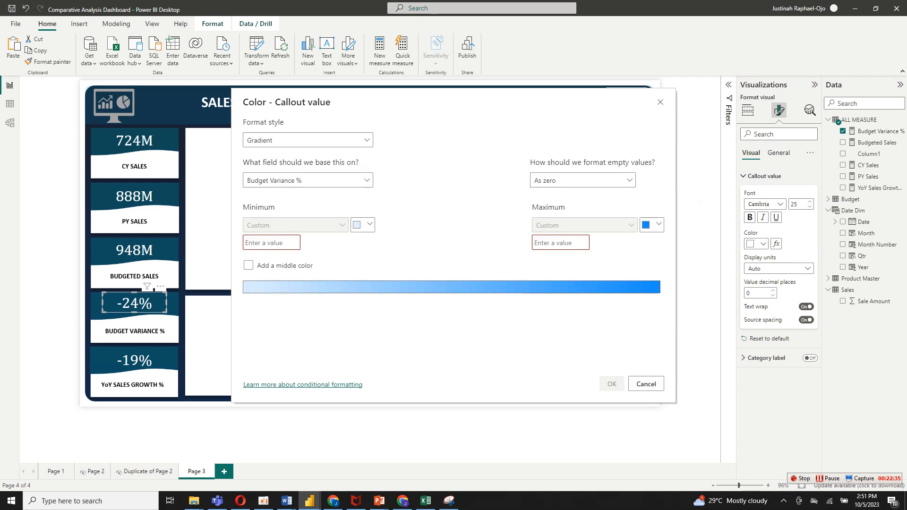
click(308, 139)
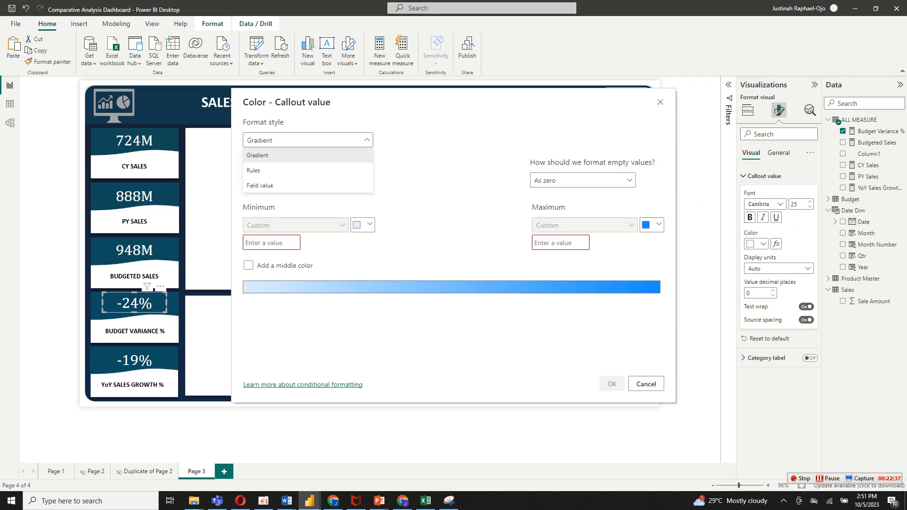
click(259, 170)
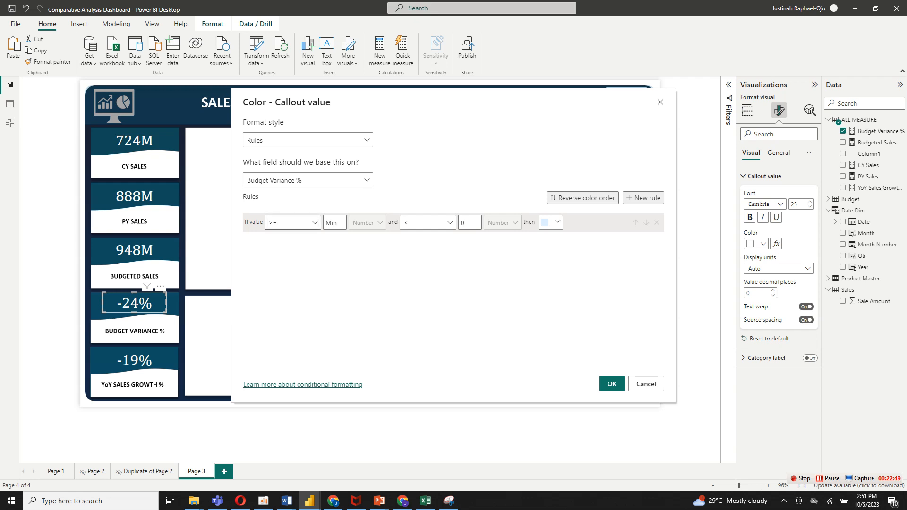
Set the first color rule's condition to values >= 0 and < Max.
click(293, 223)
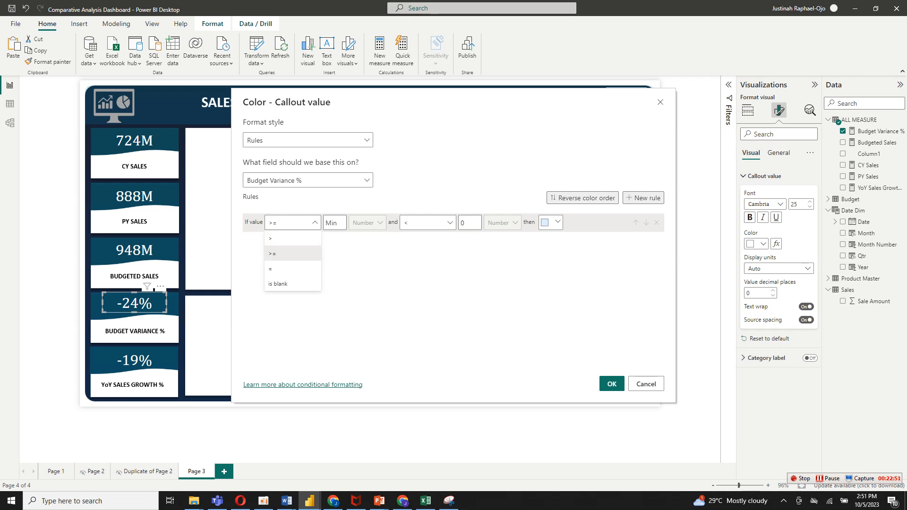
click(293, 253)
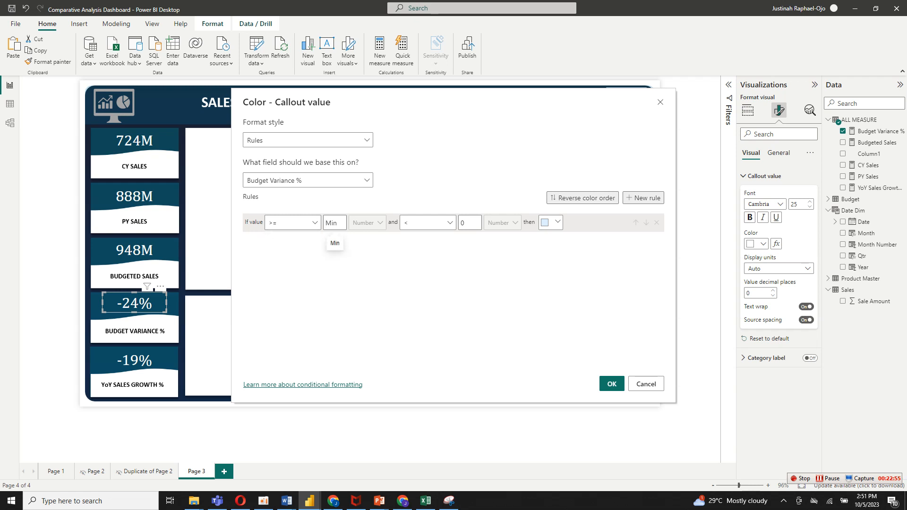
text(0)
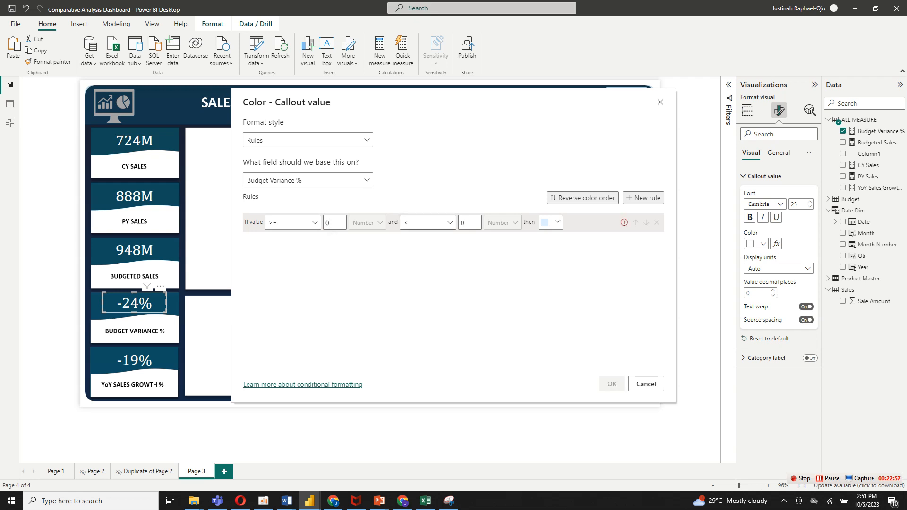
click(427, 222)
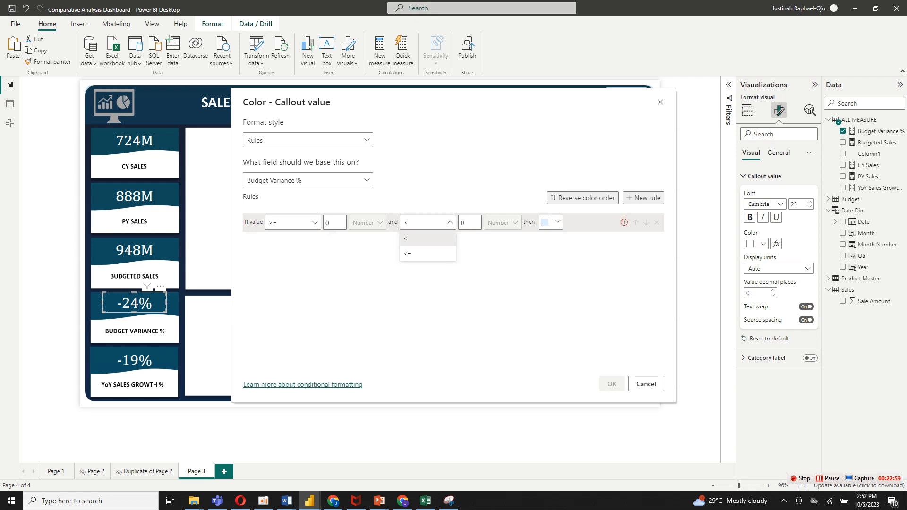
click(428, 222)
click(470, 223)
key(BackSpace)
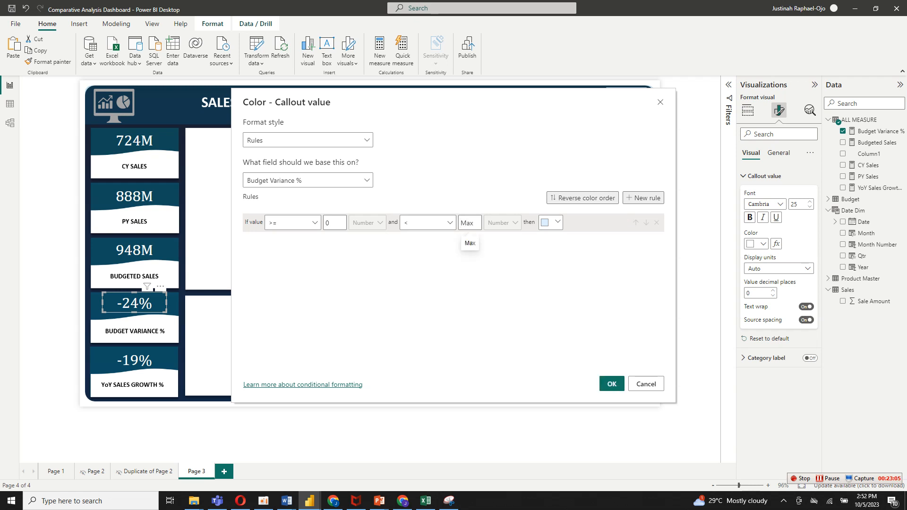
Give the first rule a custom bright green color, #11F205.
click(550, 223)
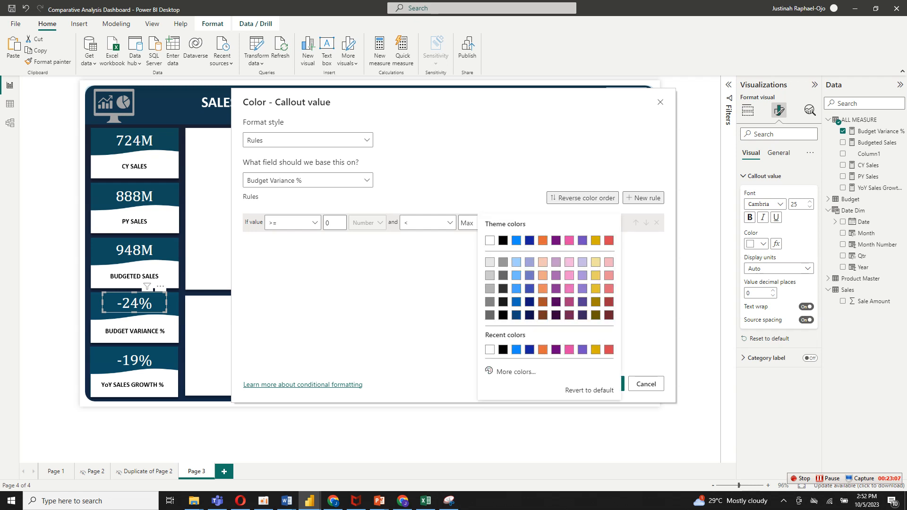
click(512, 371)
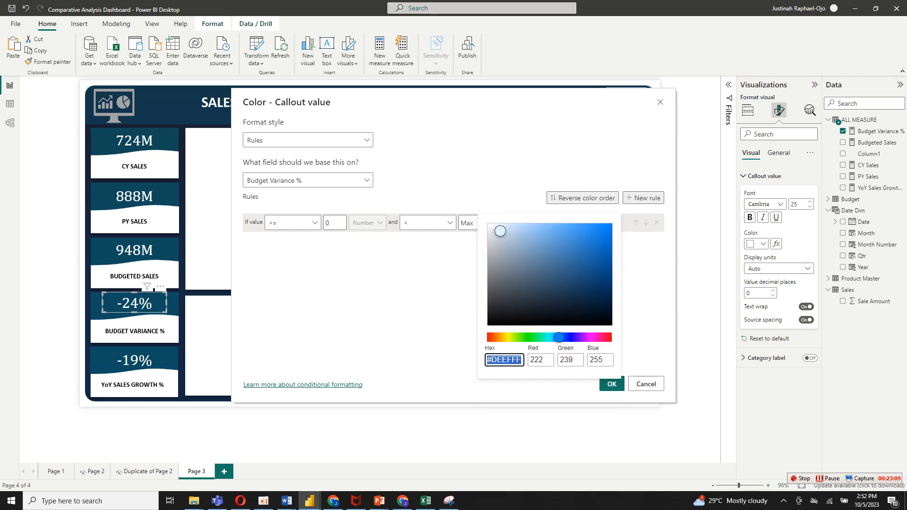
click(519, 337)
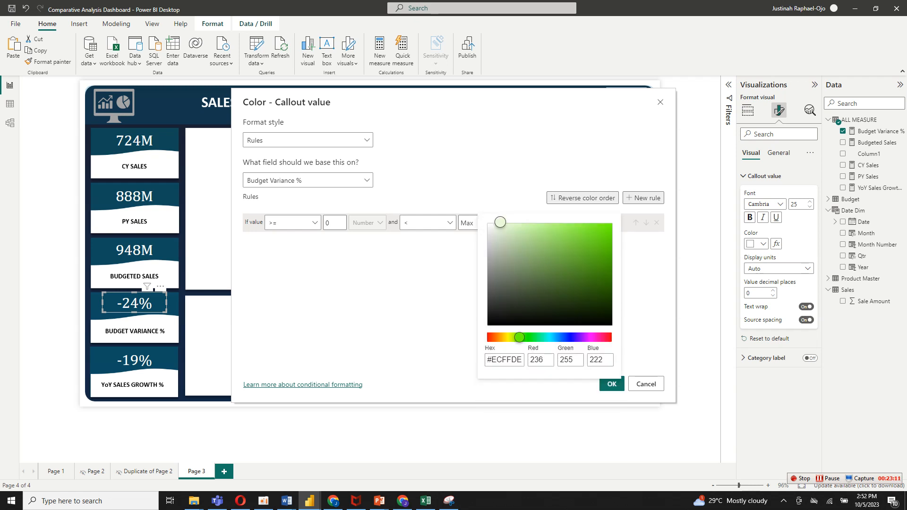
drag(520, 337, 527, 337)
click(593, 232)
click(605, 227)
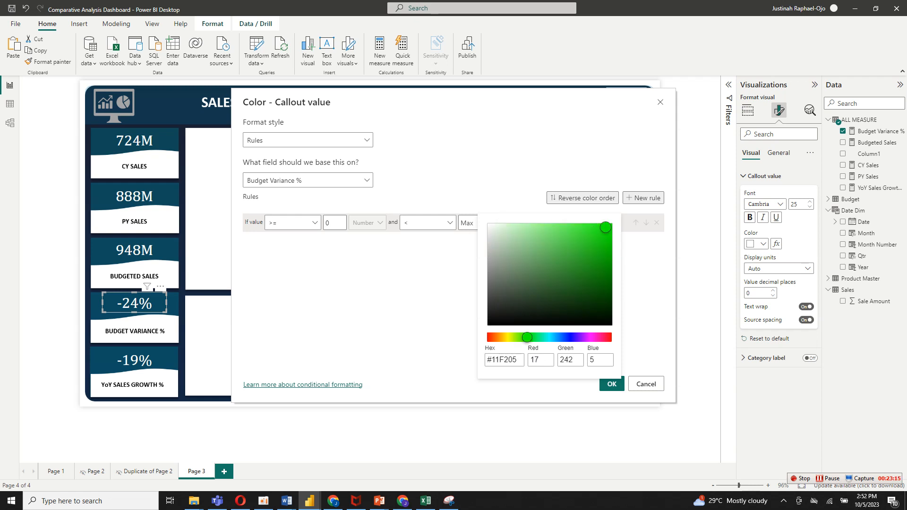
click(643, 293)
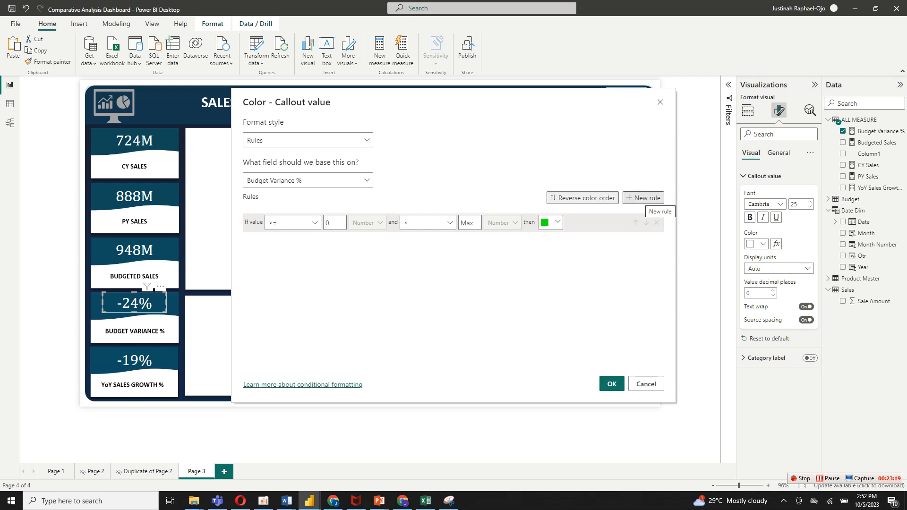
Add a second rule for values >= Min and < 0 with custom orange #F25900, and apply the conditional formatting.
click(643, 198)
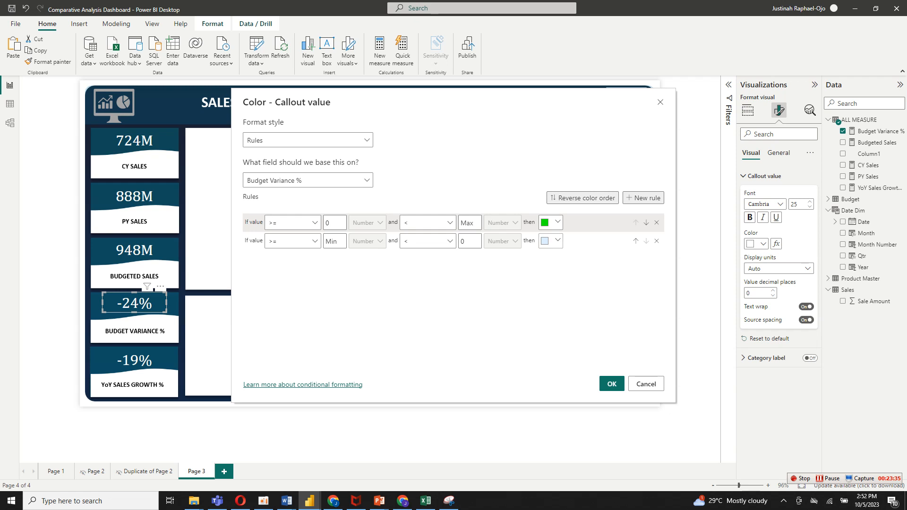
click(552, 241)
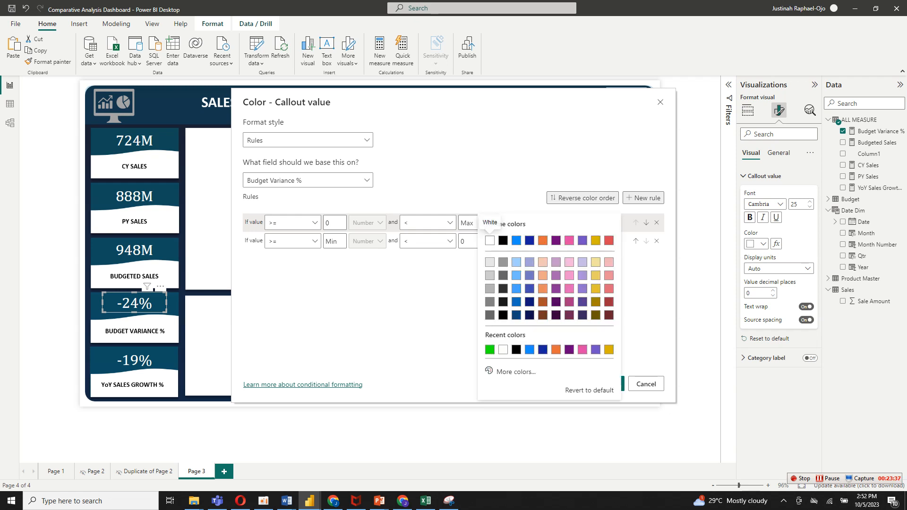
click(516, 372)
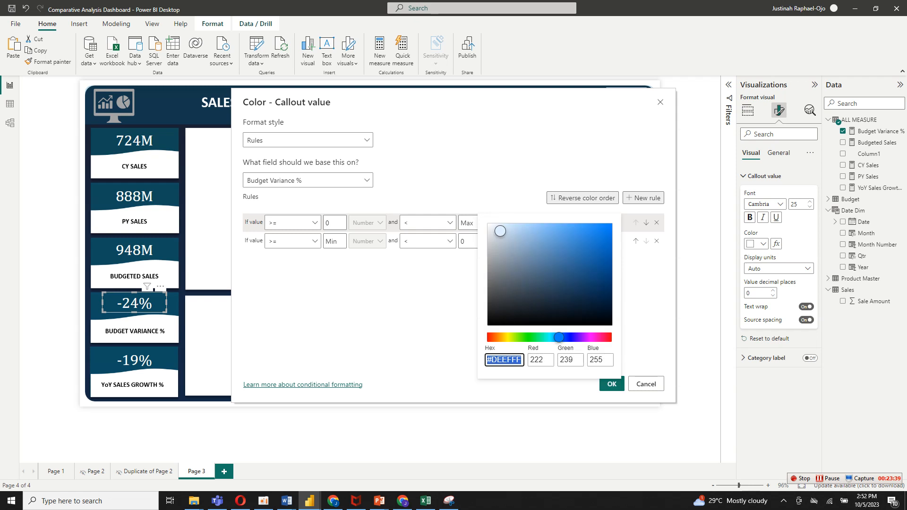
text(#FFE2DE)
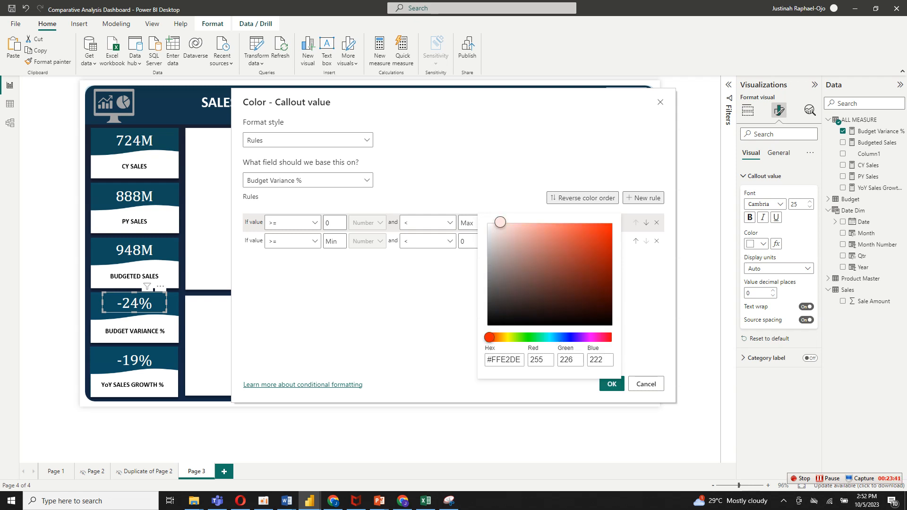
click(608, 227)
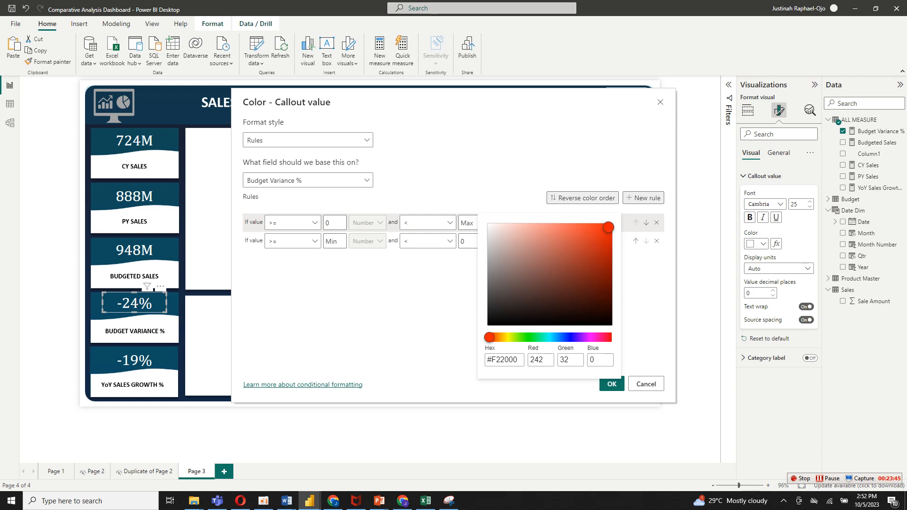
drag(490, 337, 494, 337)
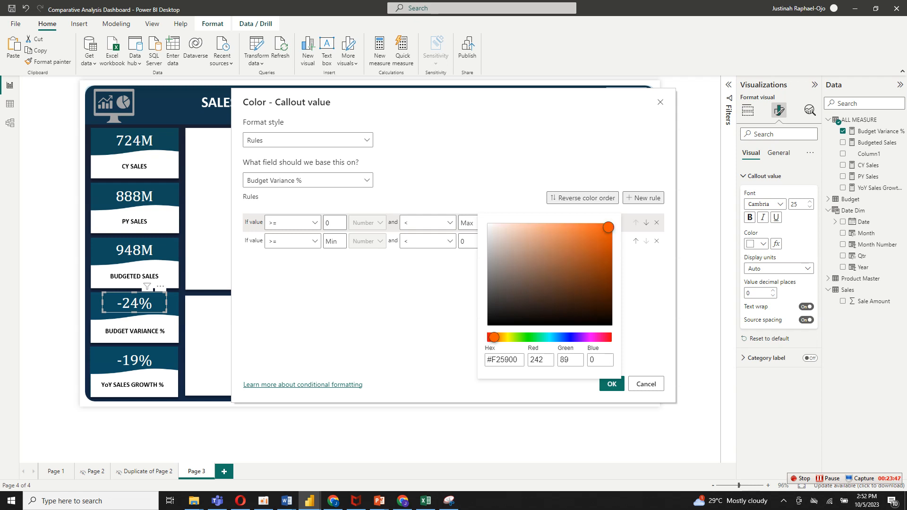
click(644, 330)
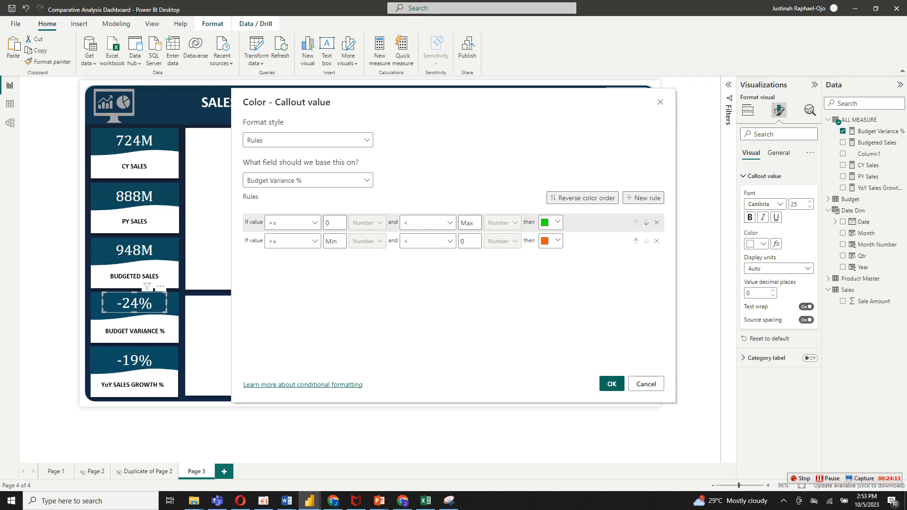
click(611, 384)
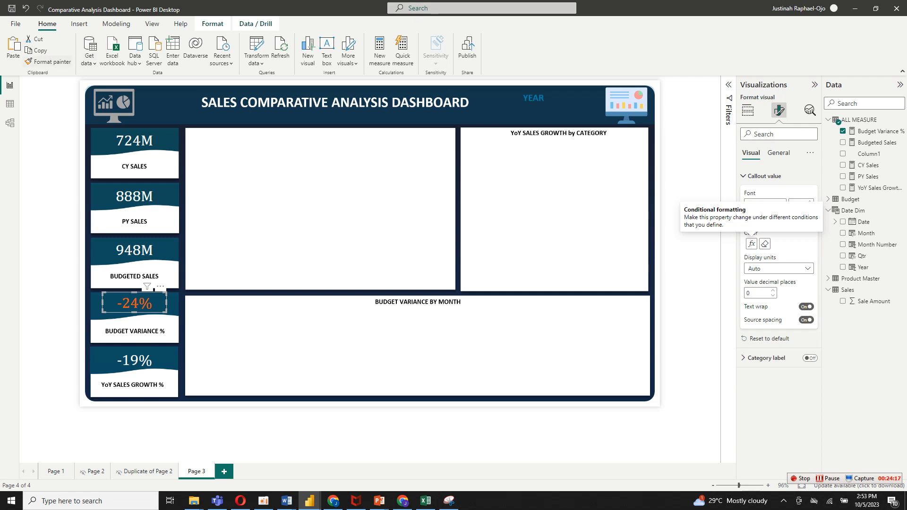
Copy the Budget Variance % card's formatting onto the YoY Sales Growth % card with Format Painter.
click(47, 61)
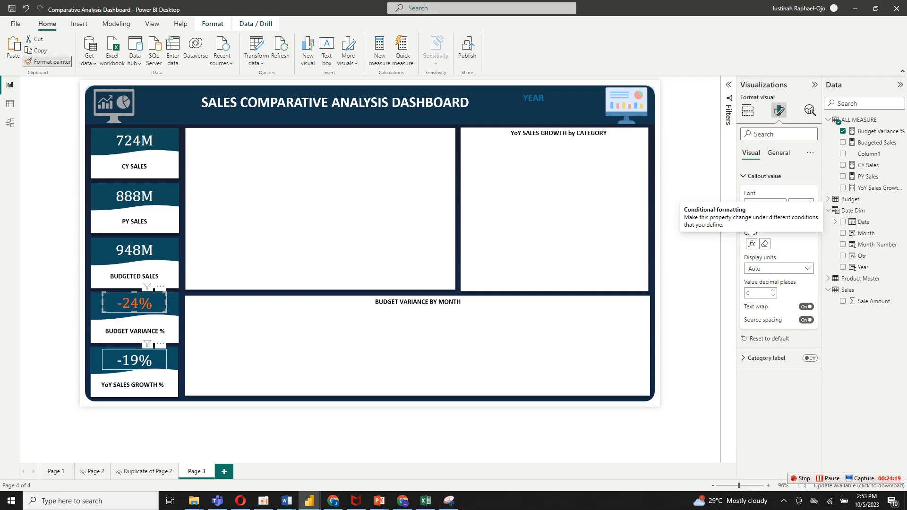
click(135, 360)
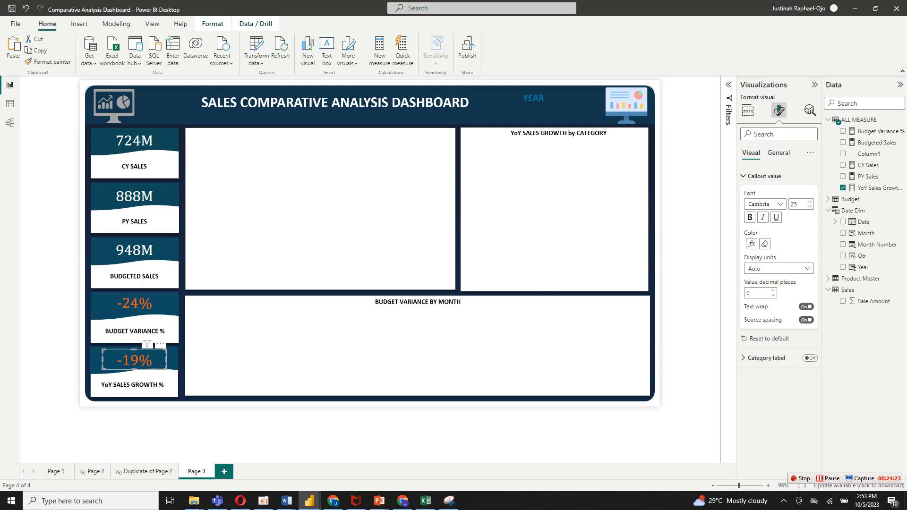
click(154, 291)
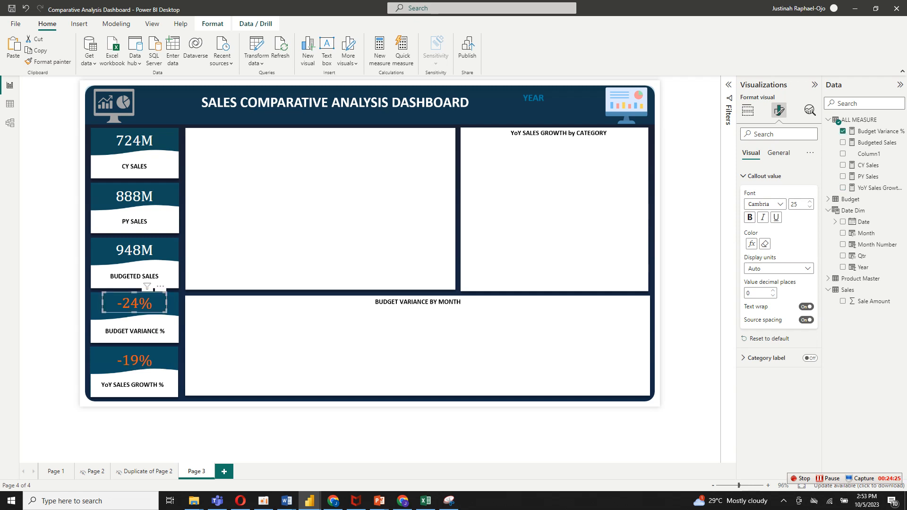
click(48, 62)
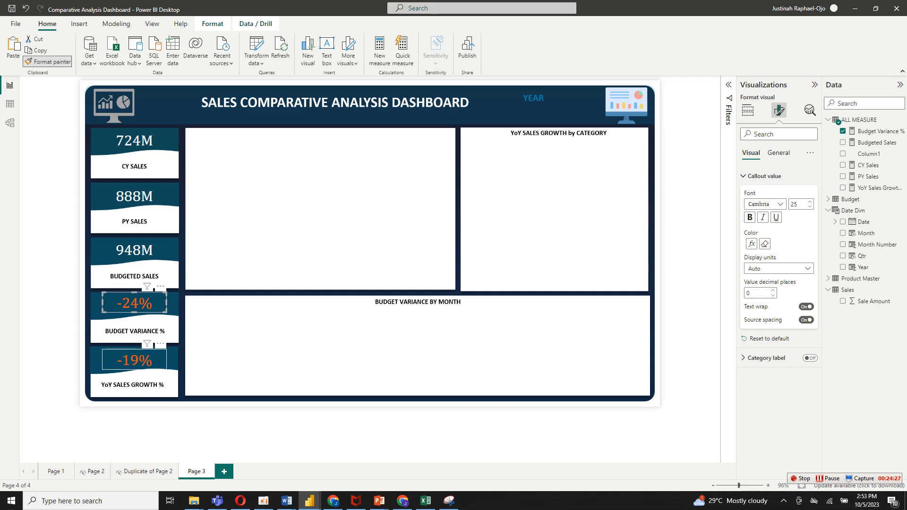
click(134, 361)
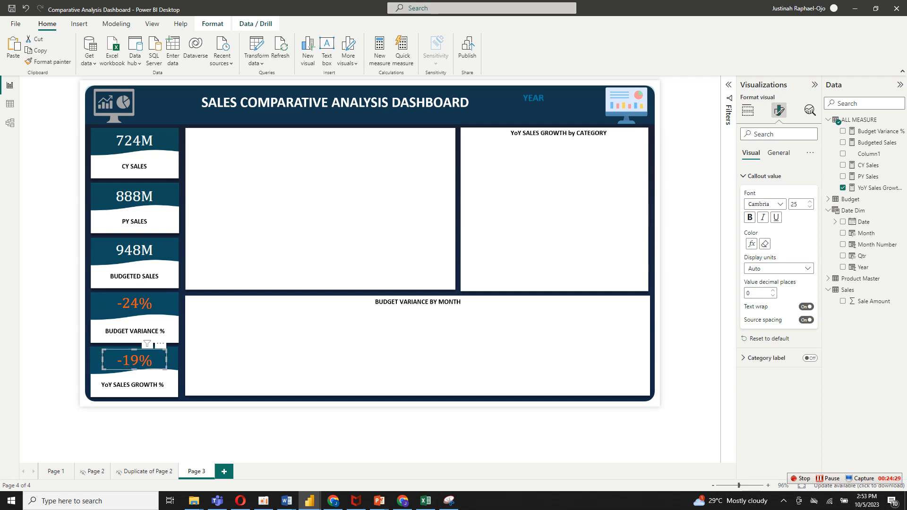
Add a slicer to the page using the Year field from the Date Dim table.
click(688, 198)
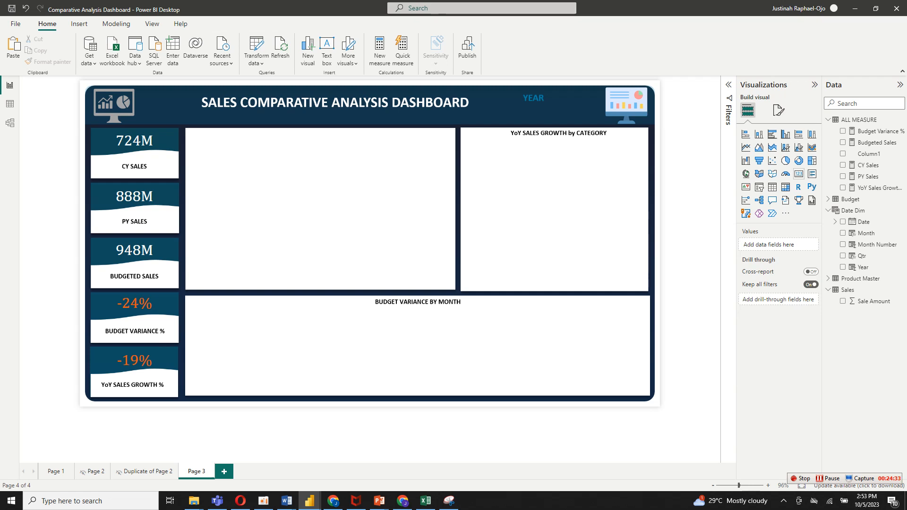
click(759, 187)
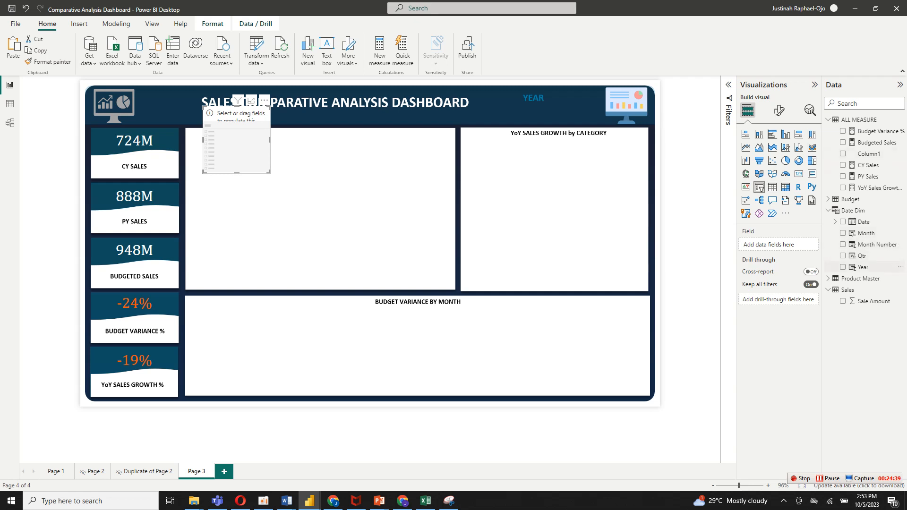
drag(863, 267, 774, 245)
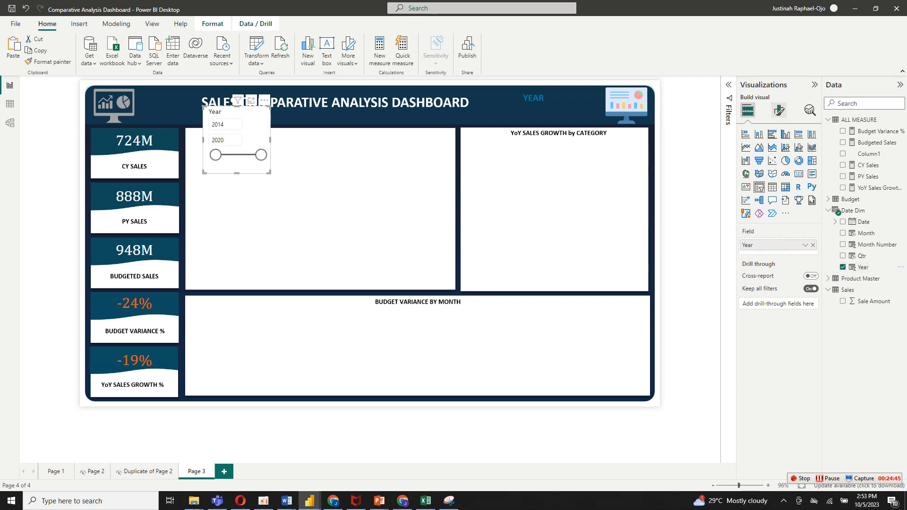
Turn off the Year slicer's header.
click(778, 110)
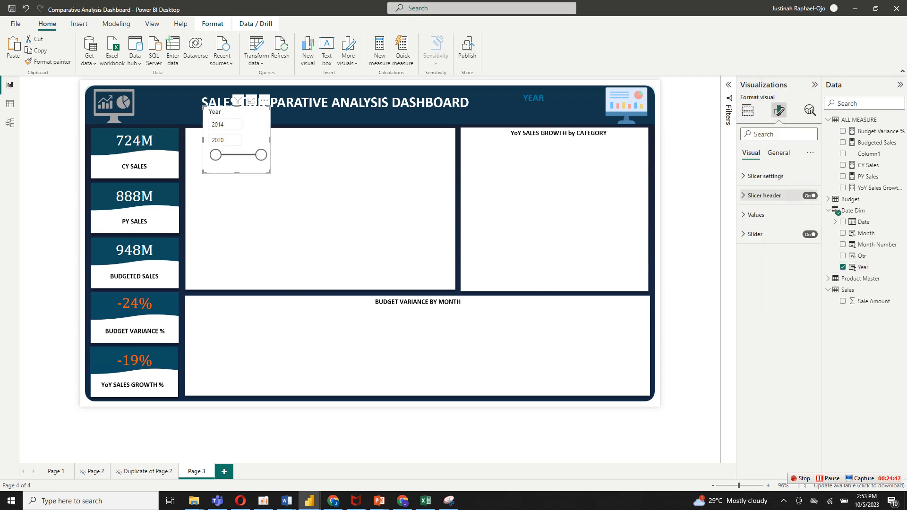
click(764, 195)
click(764, 195)
click(809, 195)
click(764, 195)
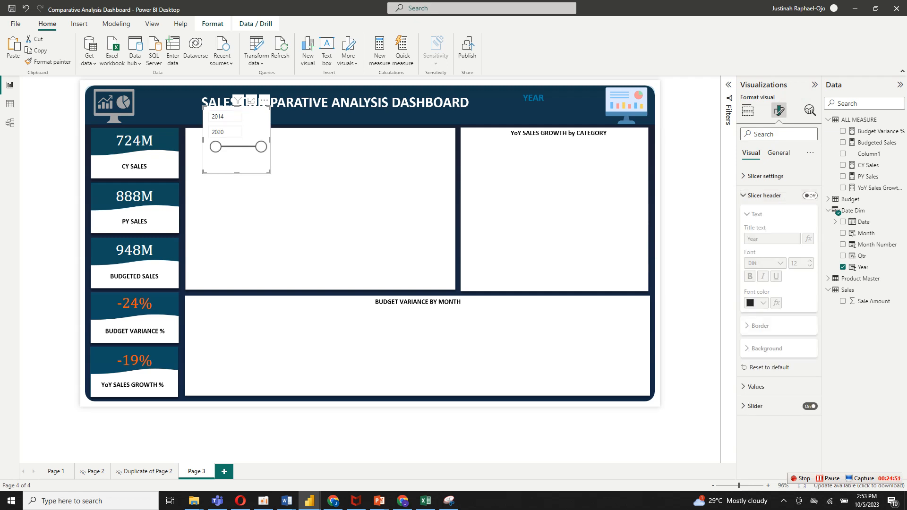
Change the Year slicer's style to Dropdown.
click(765, 175)
click(778, 219)
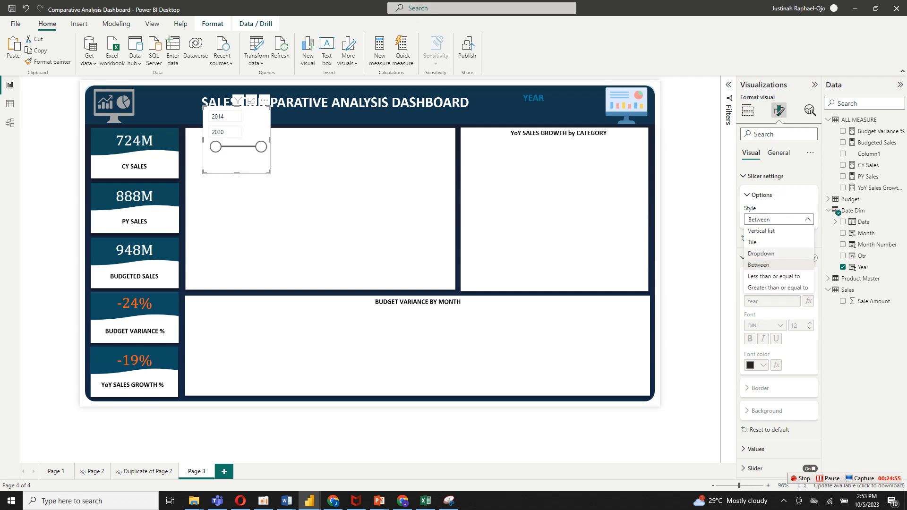
click(761, 253)
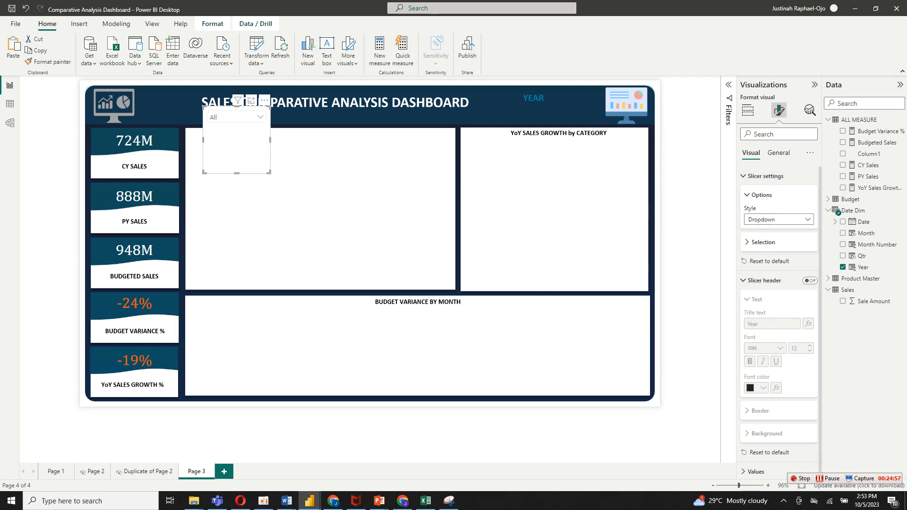
Remove the Year slicer's background, shrink it to a small box and place it beneath the YEAR label in the header.
click(777, 153)
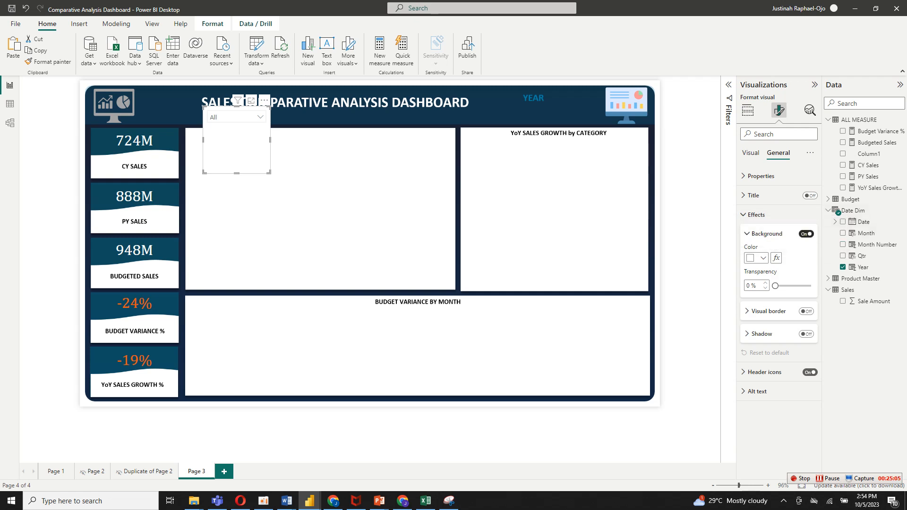
click(806, 234)
drag(269, 172, 247, 124)
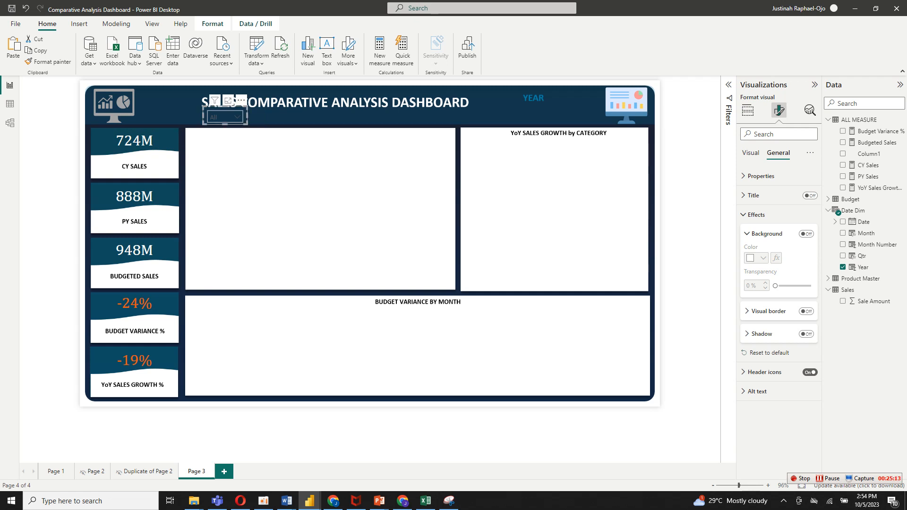
drag(222, 114, 530, 112)
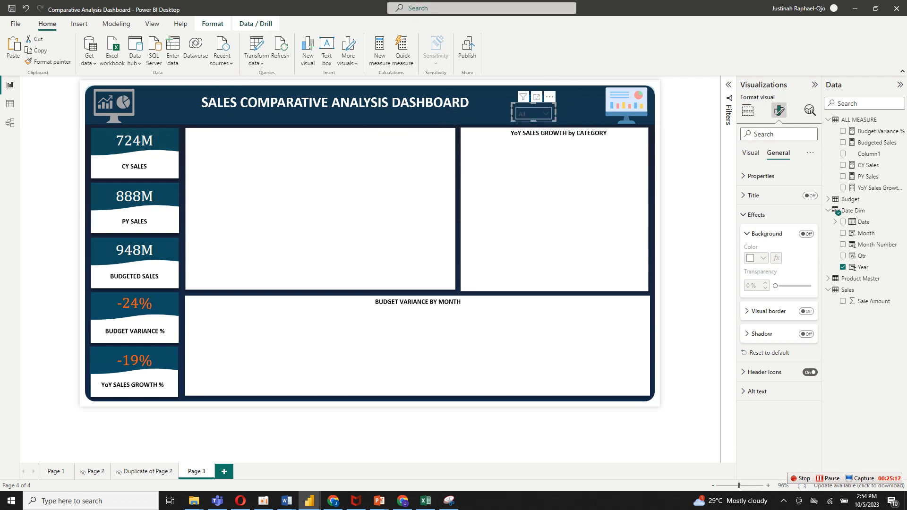
Filter the page by 2014, 2015, 2017 and 2018 in the Year slicer to check the cards' values and colors.
click(531, 112)
click(523, 125)
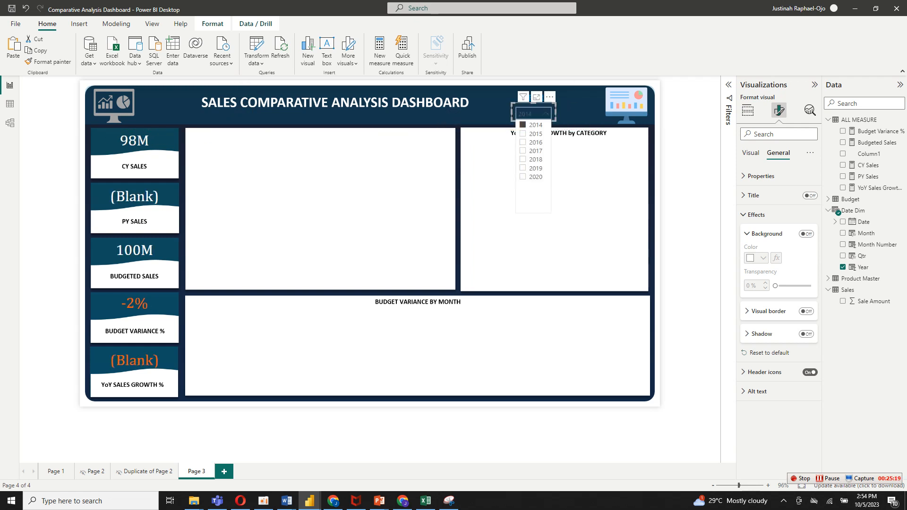
click(523, 133)
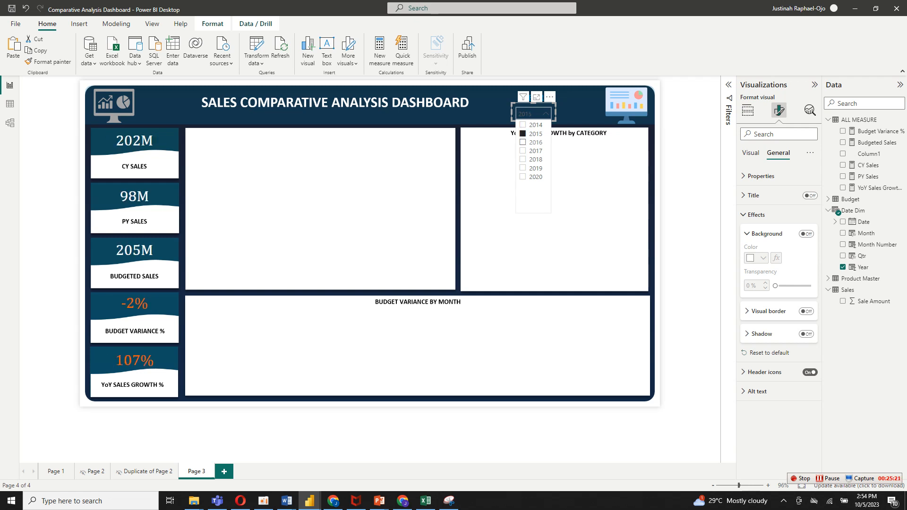
click(523, 150)
click(522, 160)
Base the YoY Sales Growth % card's callout color rules on the YoY Sales Growth% measure and apply them.
click(134, 361)
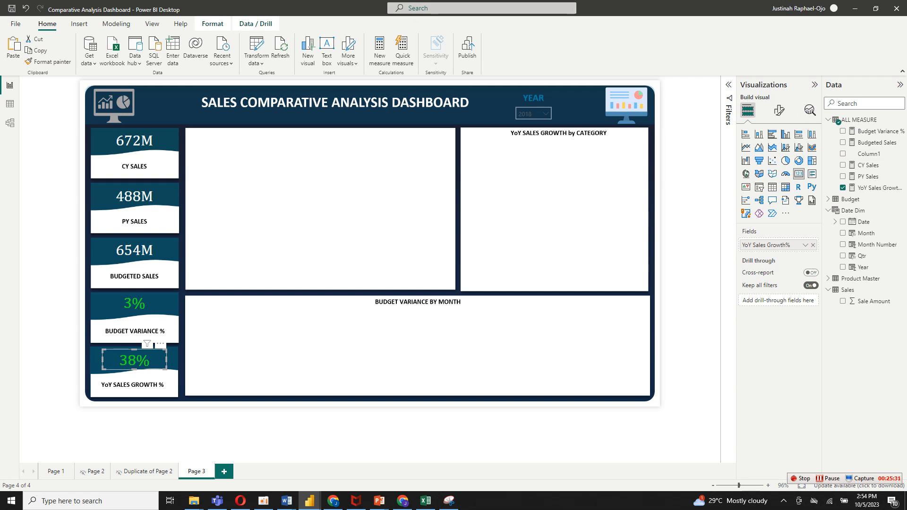
click(778, 110)
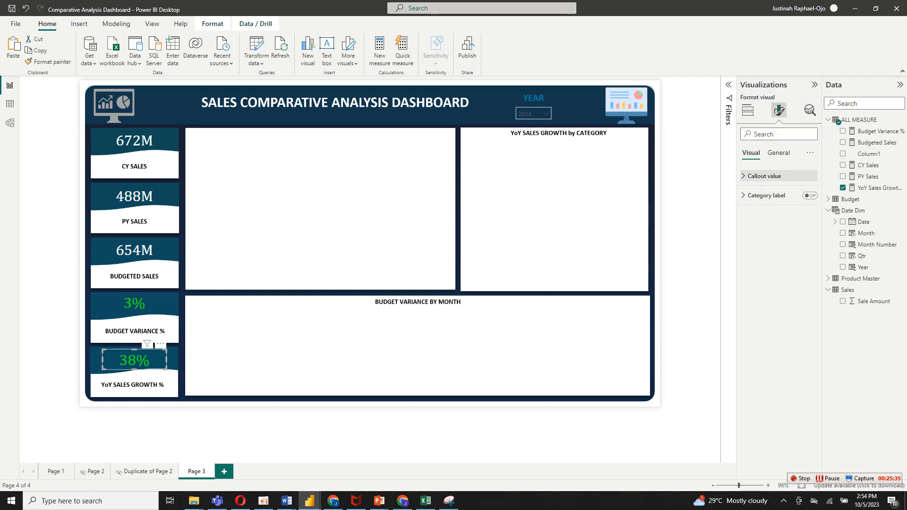
click(764, 176)
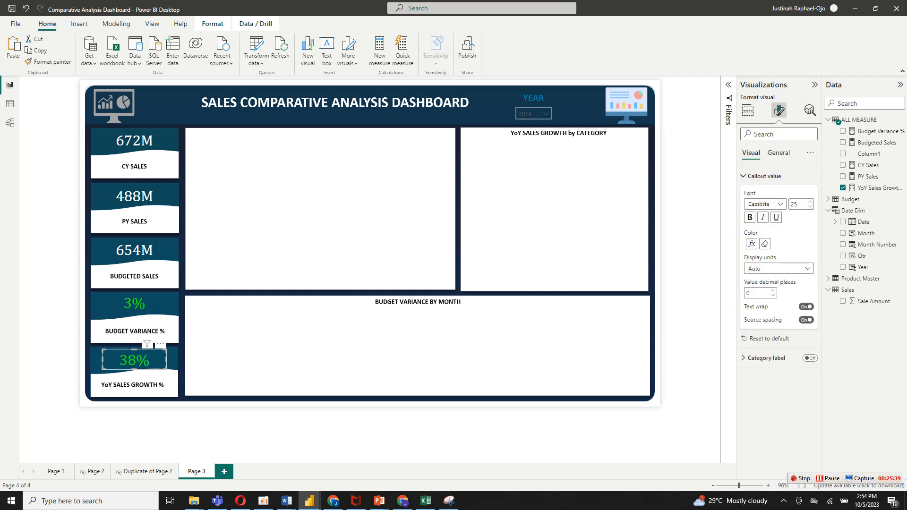
click(751, 243)
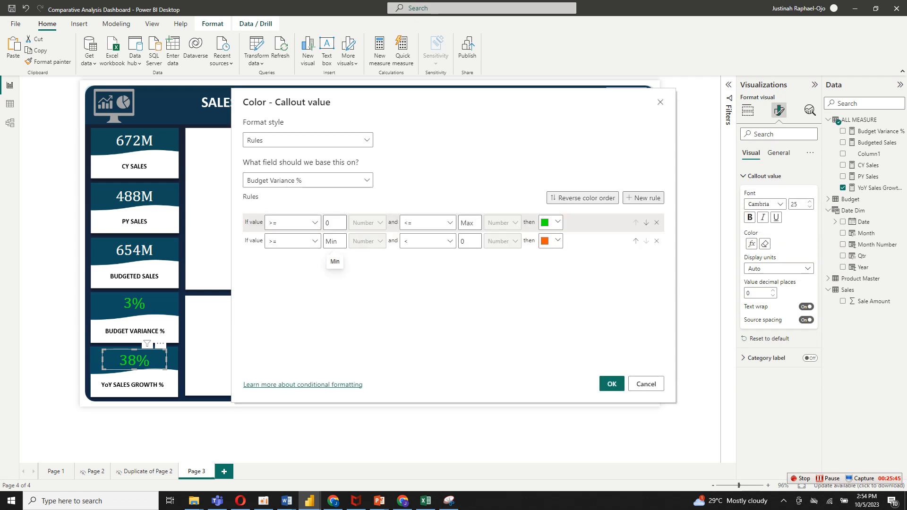
click(293, 222)
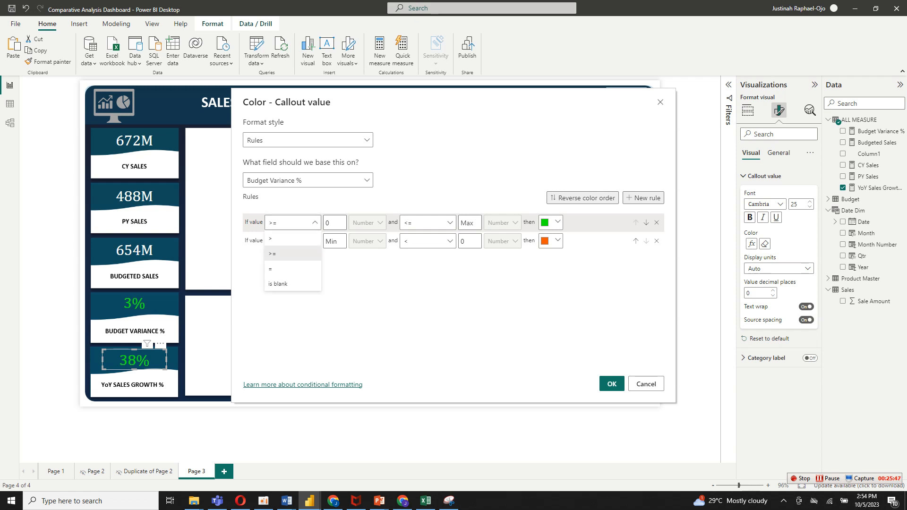
click(308, 181)
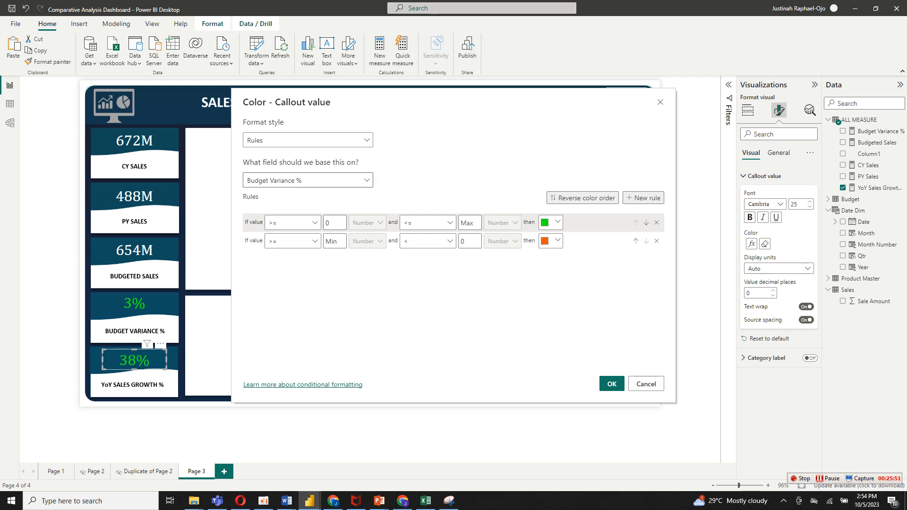
click(308, 180)
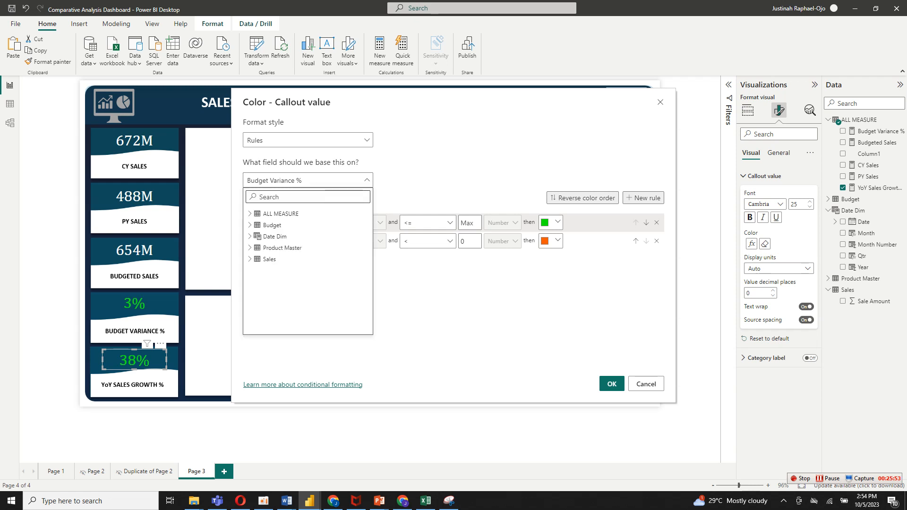
text(Y)
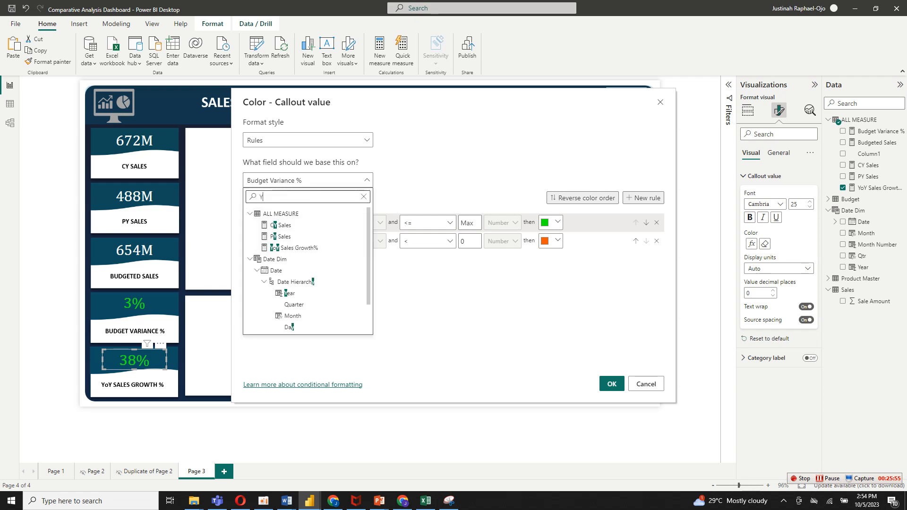
text(o)
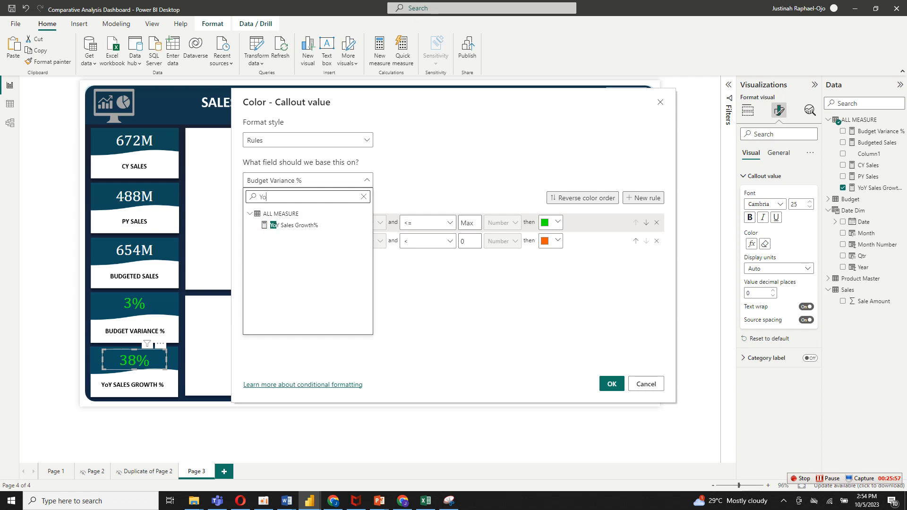
click(297, 225)
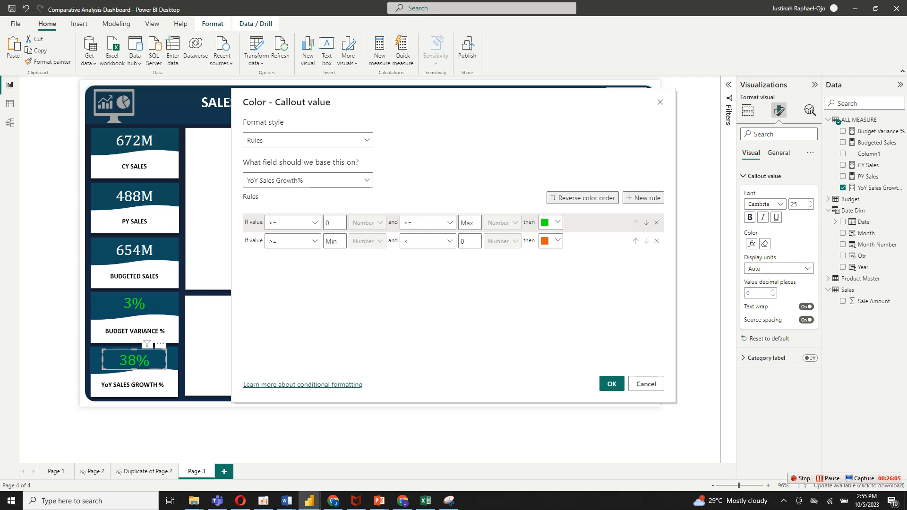
click(612, 383)
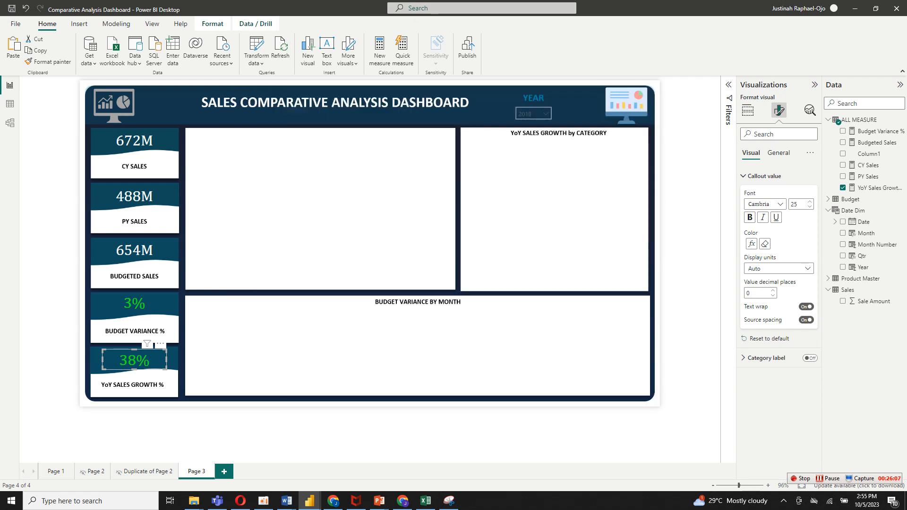
Check the card colors for 2016, 2015, 2018 and 2019 with the Year slicer, ending with 2020 selected.
click(545, 114)
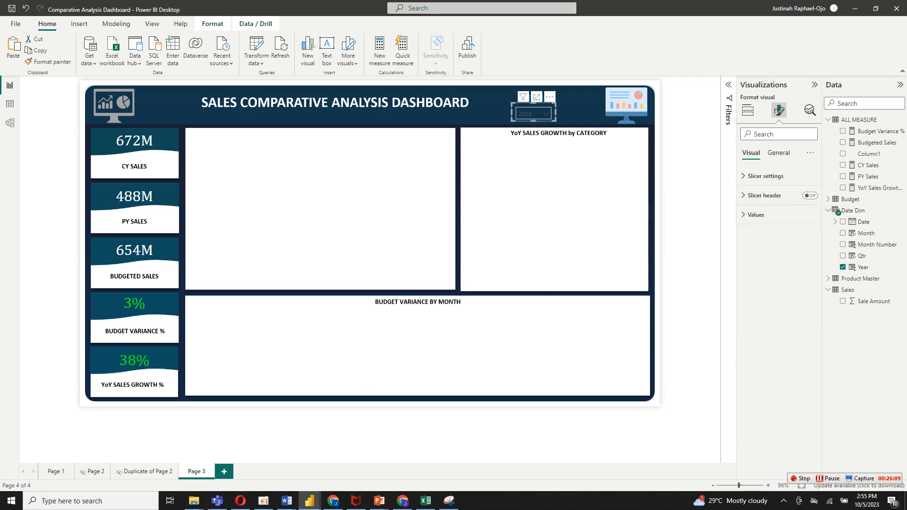
click(544, 114)
click(523, 142)
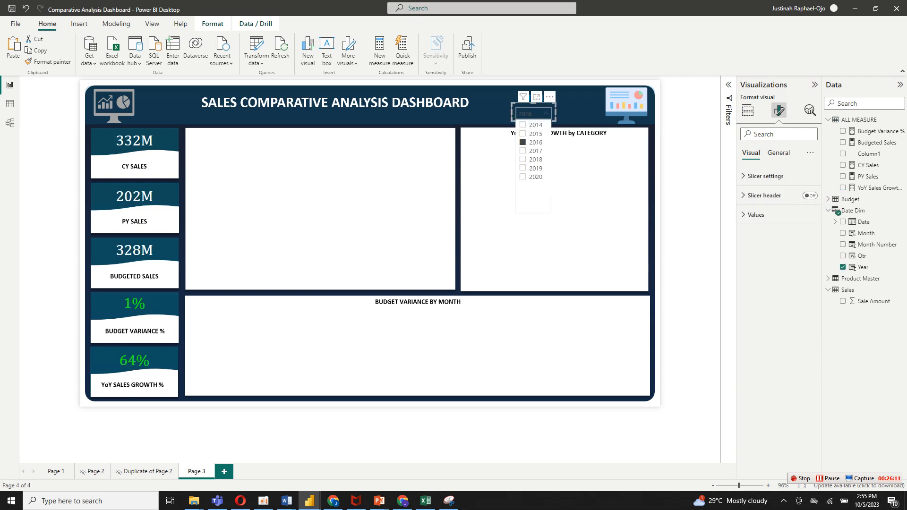
click(523, 134)
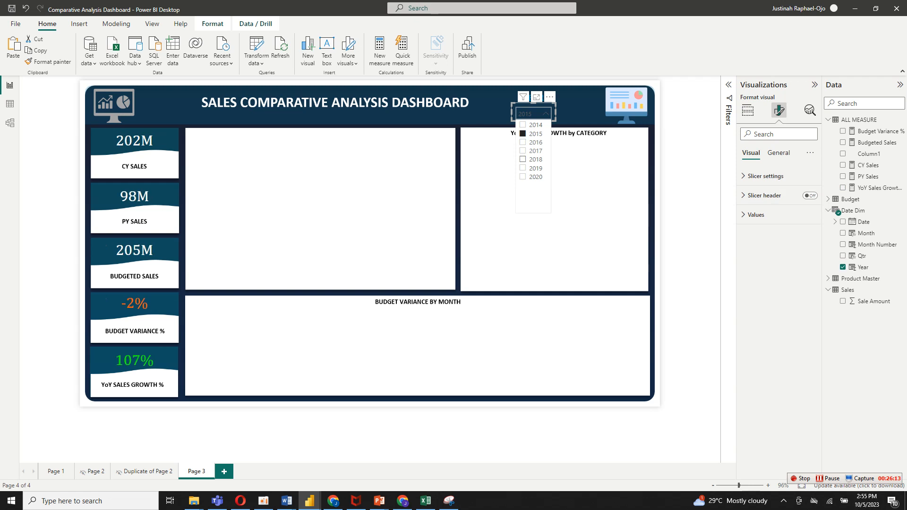
click(522, 159)
click(523, 168)
click(523, 176)
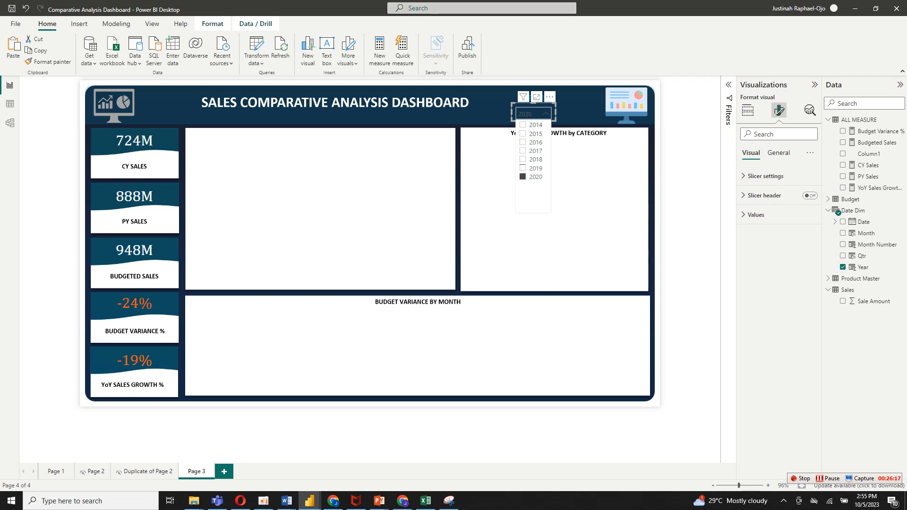
Look at the finished dashboard on Page 1 for reference and return to Page 3.
click(586, 189)
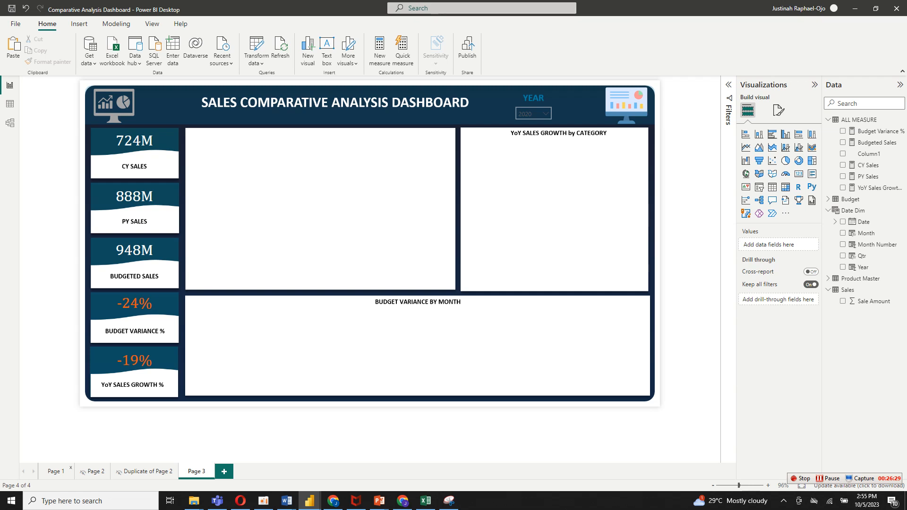
click(56, 472)
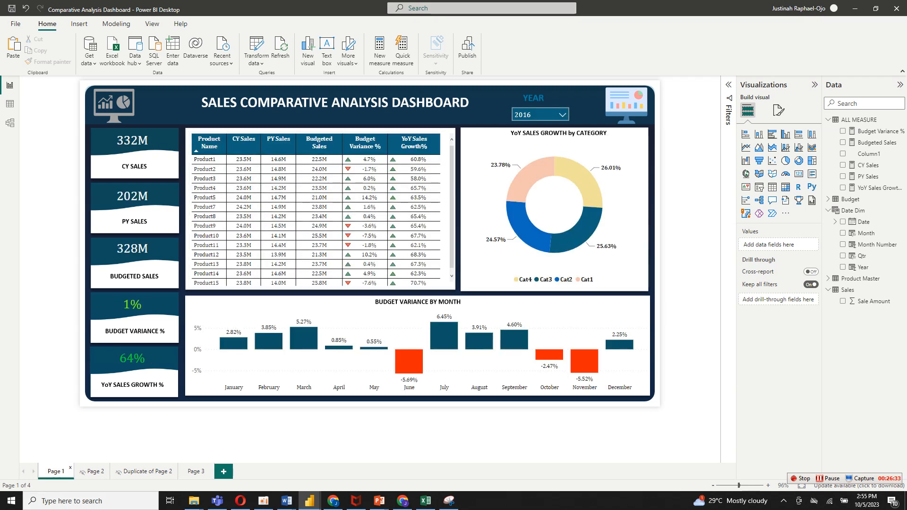
click(196, 471)
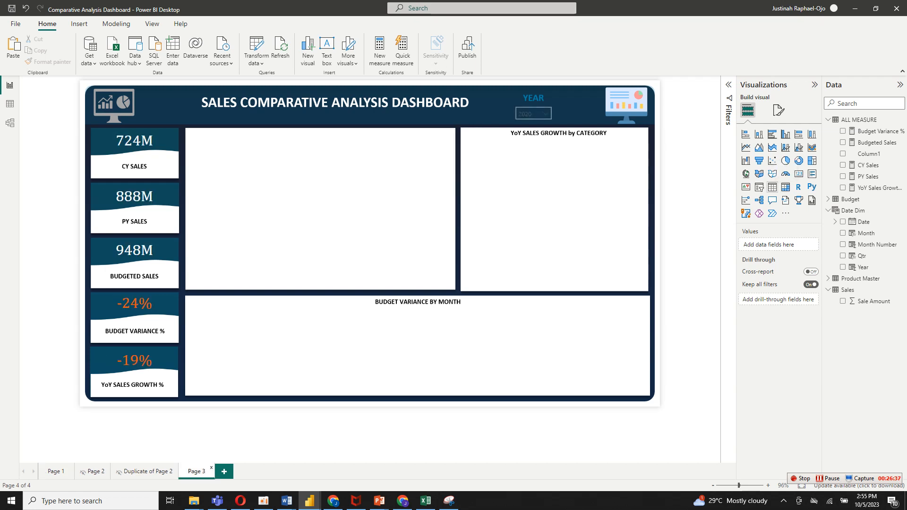
Add a table visual and size it to fill the large empty panel beside the cards.
click(772, 187)
drag(595, 109, 206, 133)
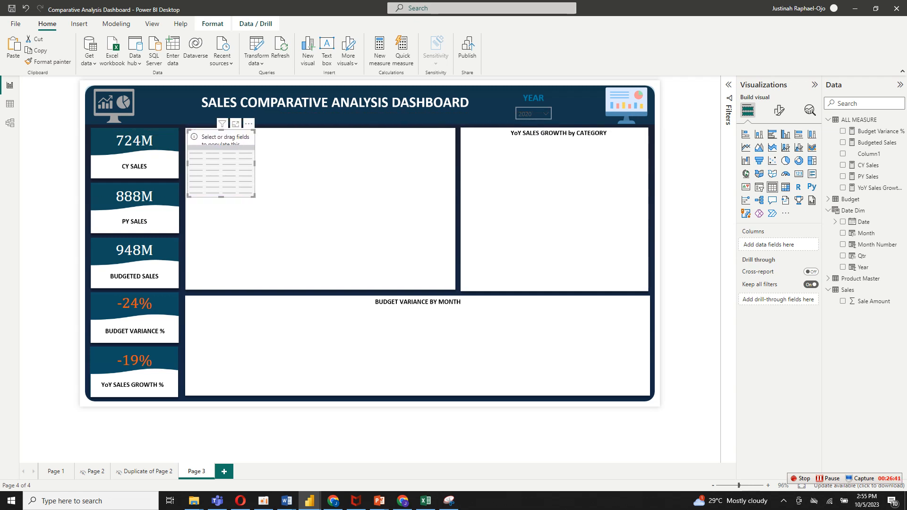
drag(254, 196, 453, 286)
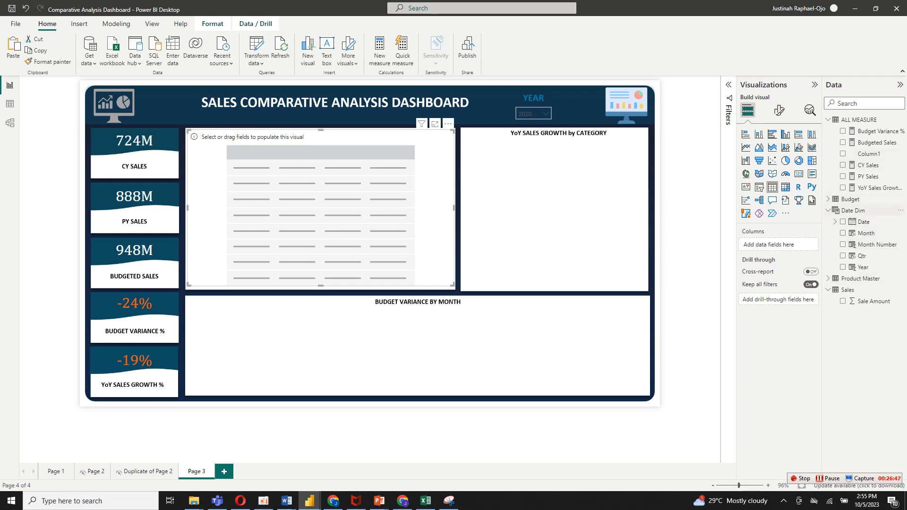
Add the Product Name field from the Product Master table as the table's first column.
click(860, 278)
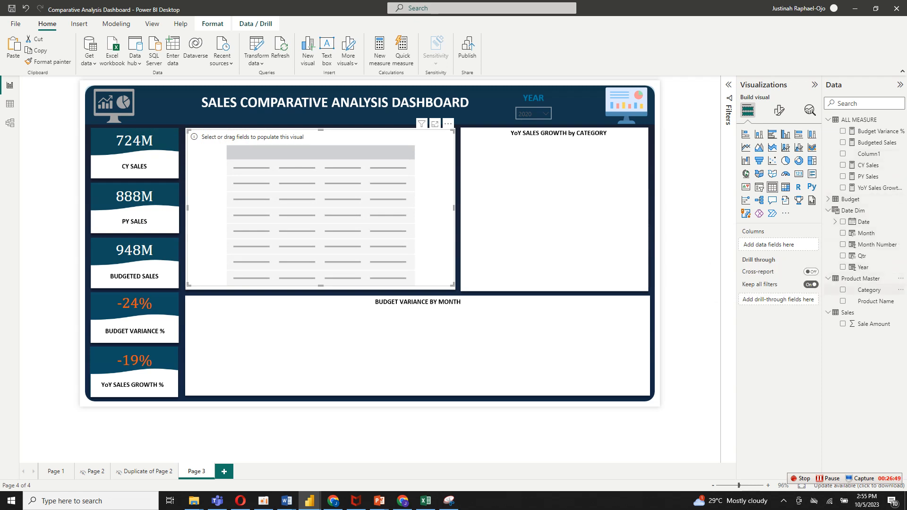
click(875, 301)
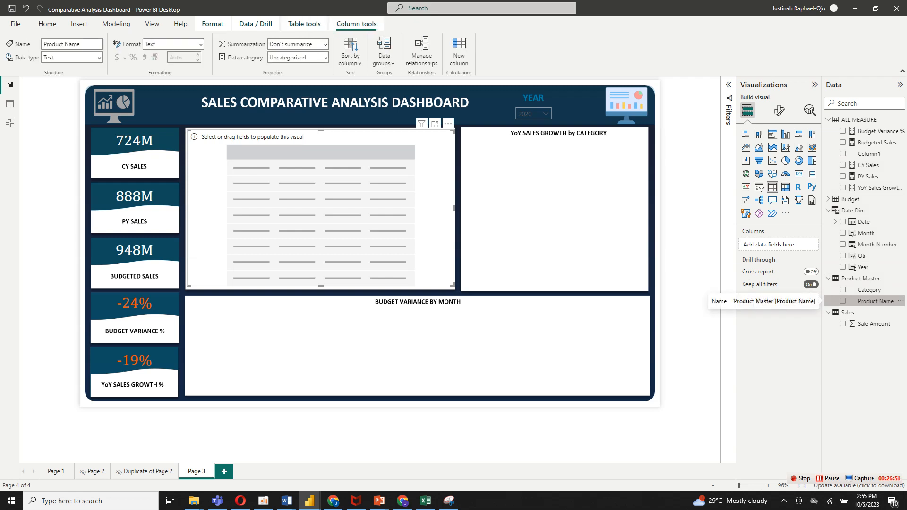
click(842, 301)
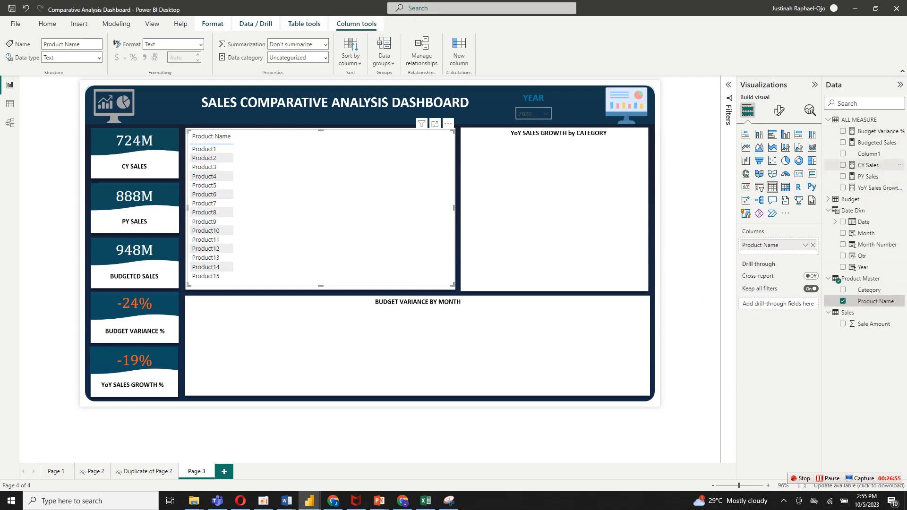
Add the CY Sales, PY Sales, Budget Variance %, Budgeted Sales and YoY Sales Growth% measures to the product table.
click(843, 164)
click(842, 176)
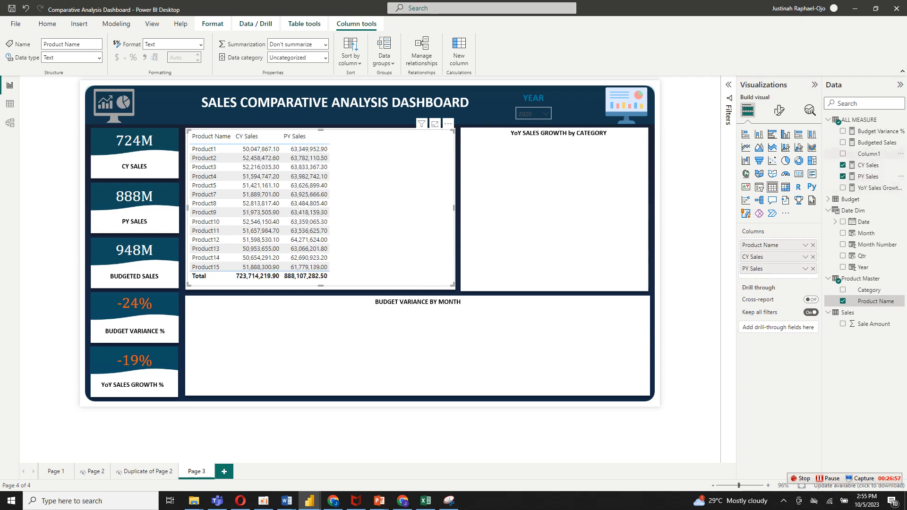
click(842, 131)
click(842, 142)
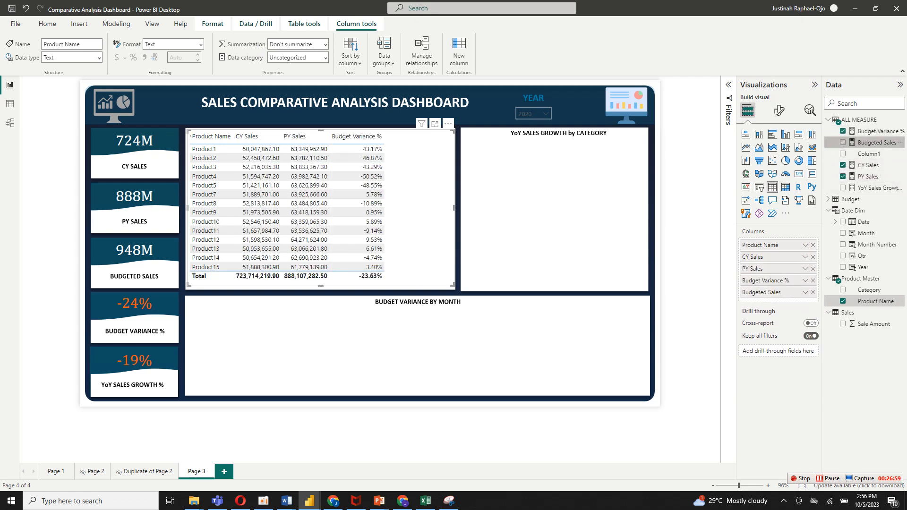
click(842, 187)
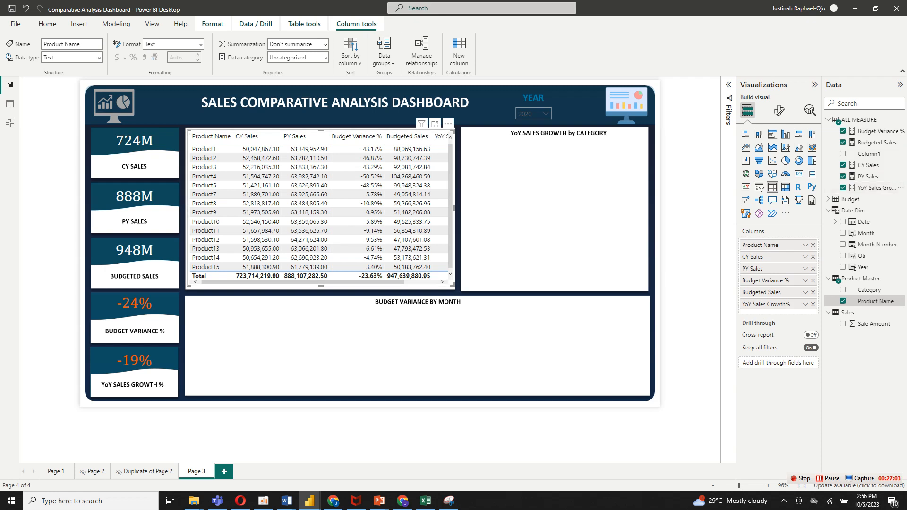
Apply the Minimal style preset to the product table.
click(779, 111)
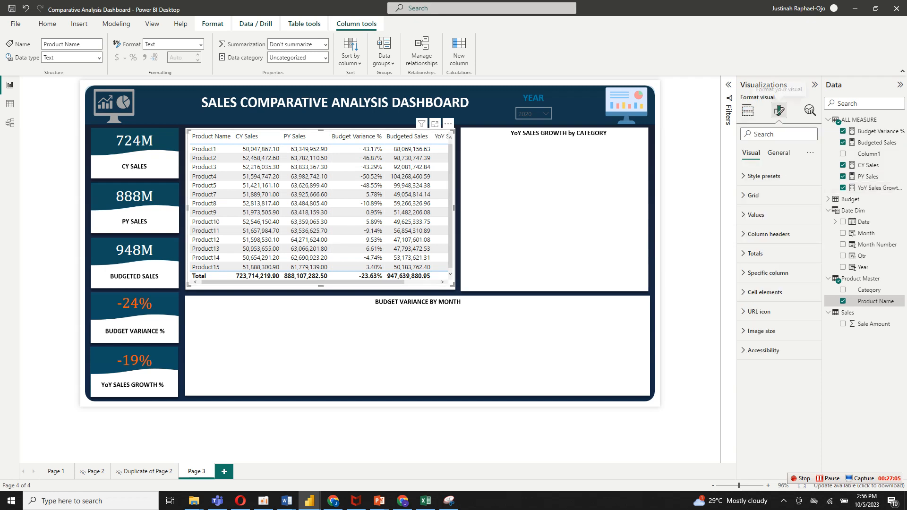
click(762, 175)
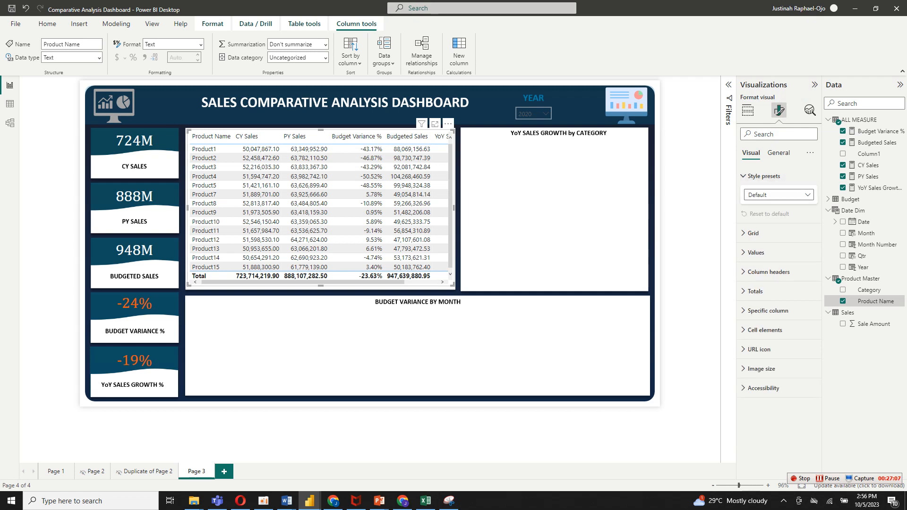
click(777, 195)
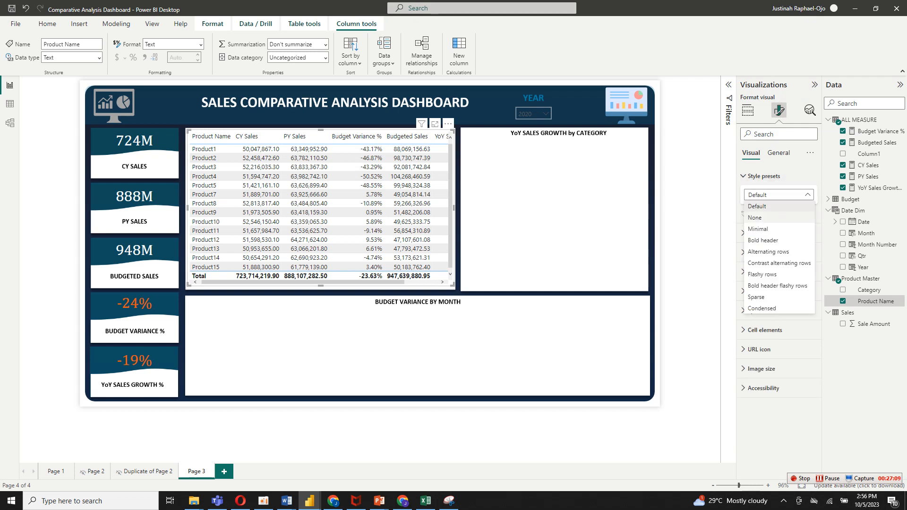
click(758, 228)
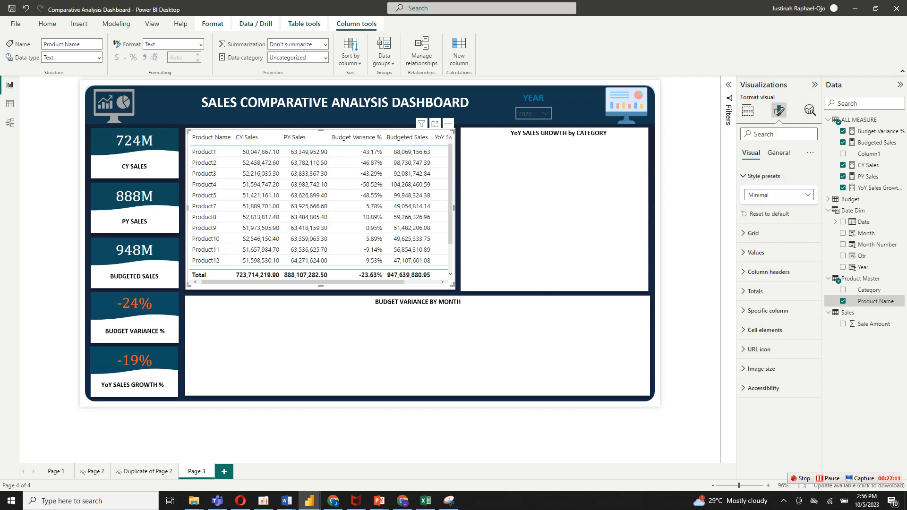
click(761, 176)
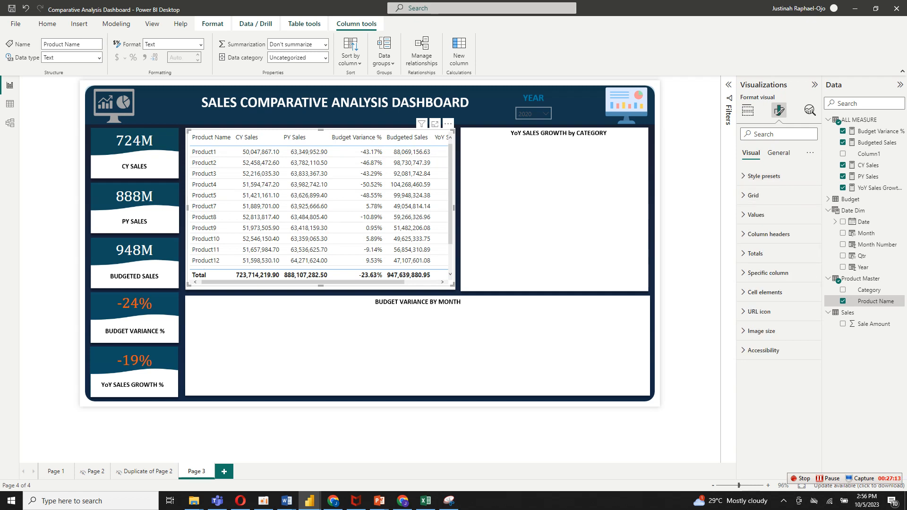
Color the table's horizontal gridlines black and turn on vertical gridlines in black as well.
click(754, 195)
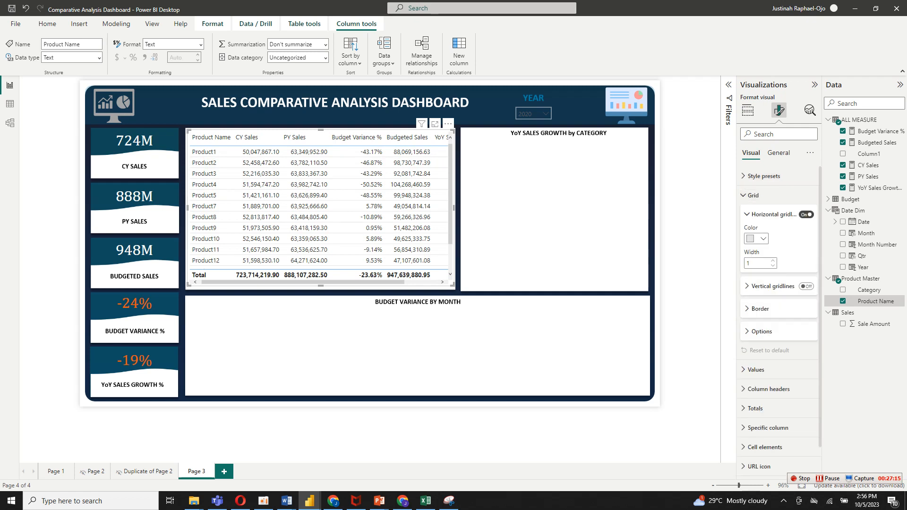
click(756, 238)
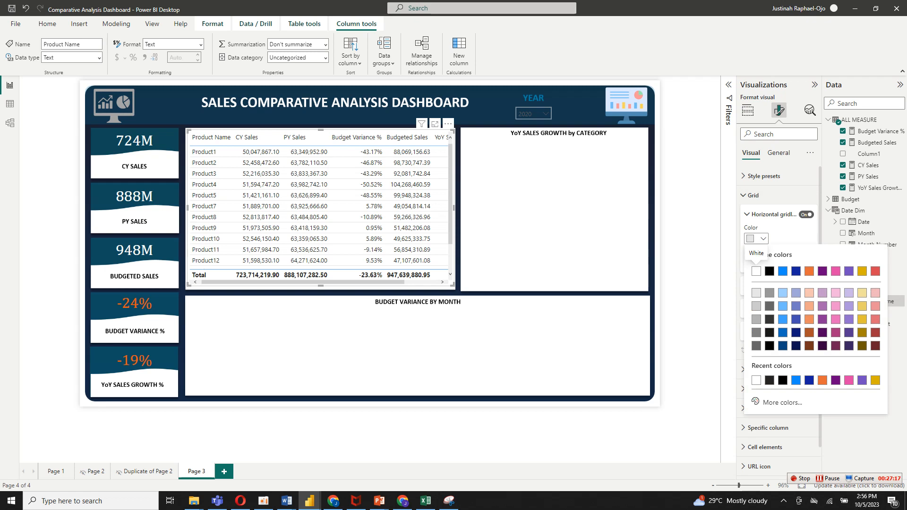
click(769, 270)
click(806, 286)
click(773, 287)
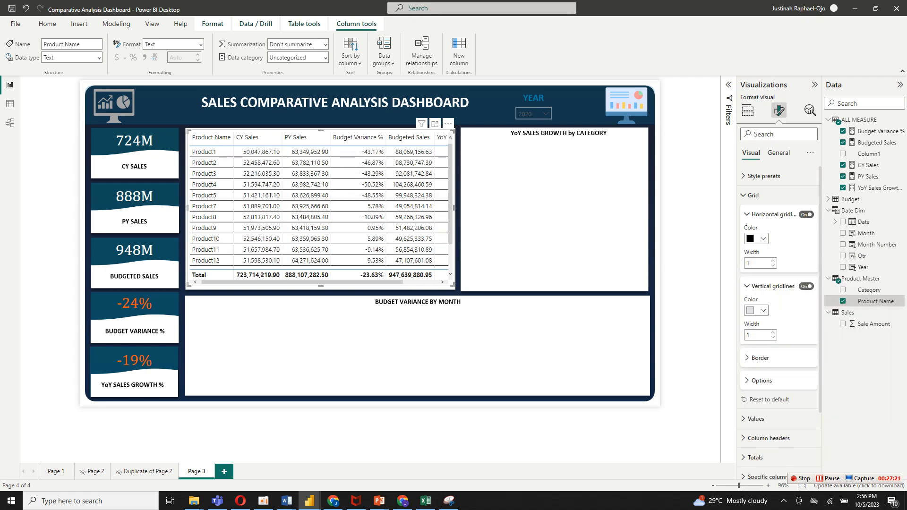
click(756, 310)
click(769, 343)
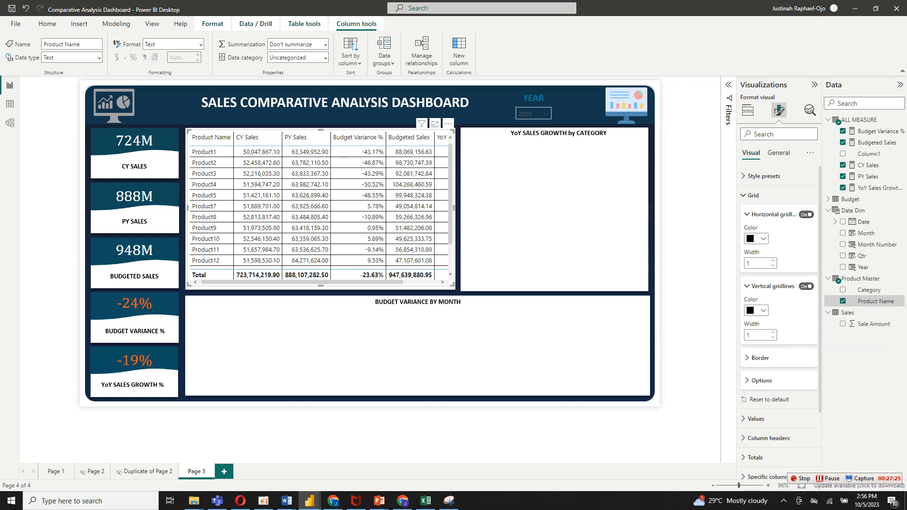
click(747, 286)
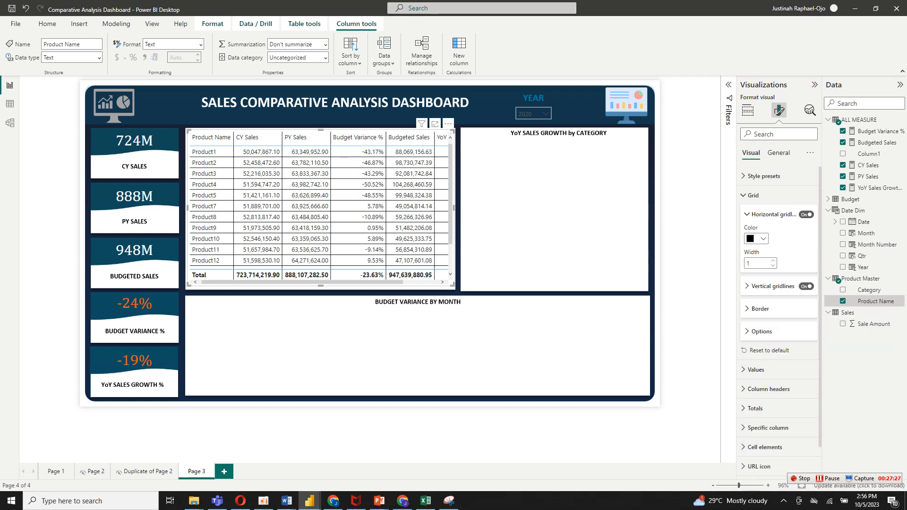
click(752, 195)
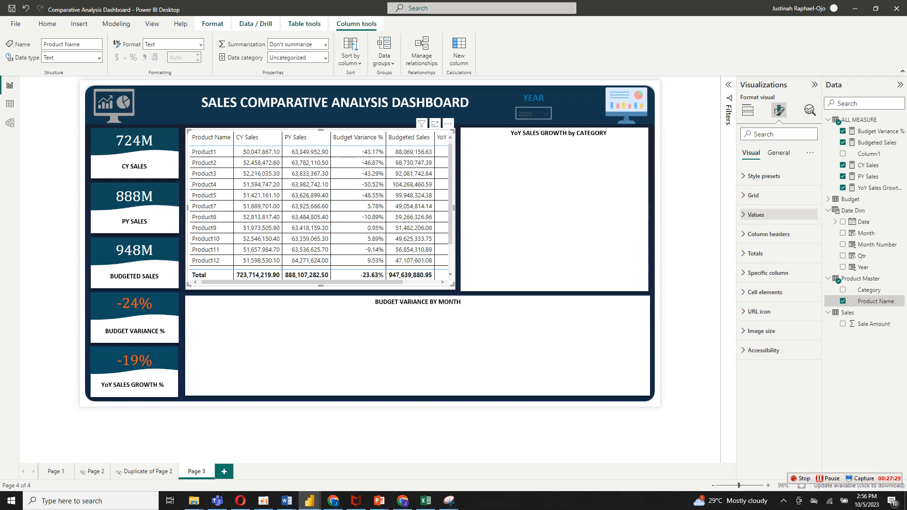
Set the font of the table's values to Cambria.
click(756, 214)
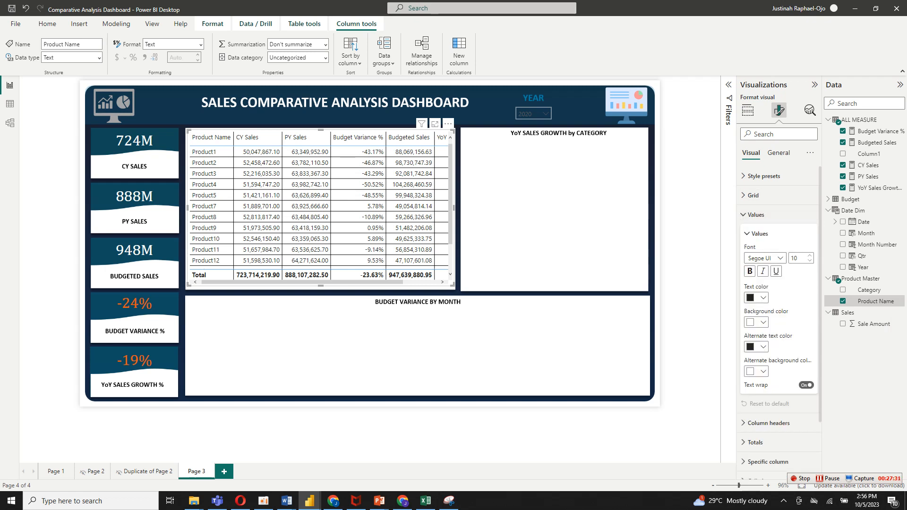
click(765, 258)
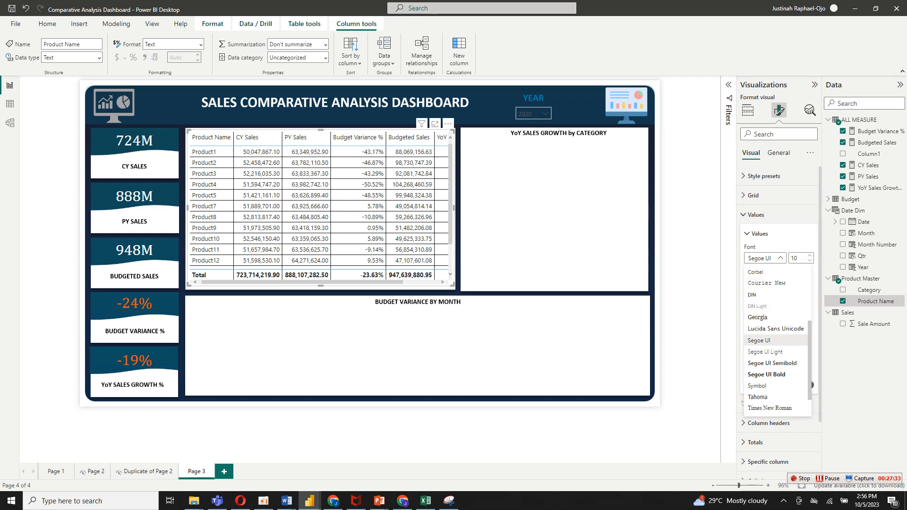
scroll(775, 330, up, 5)
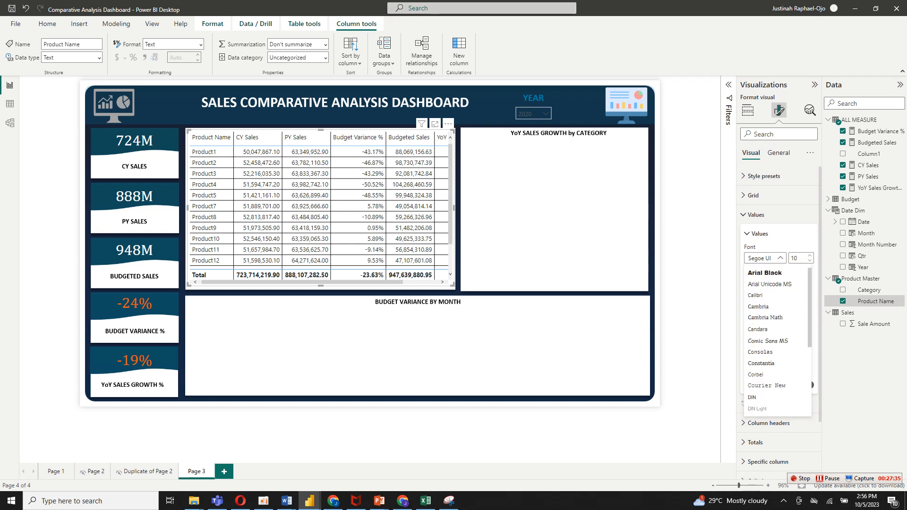
click(760, 306)
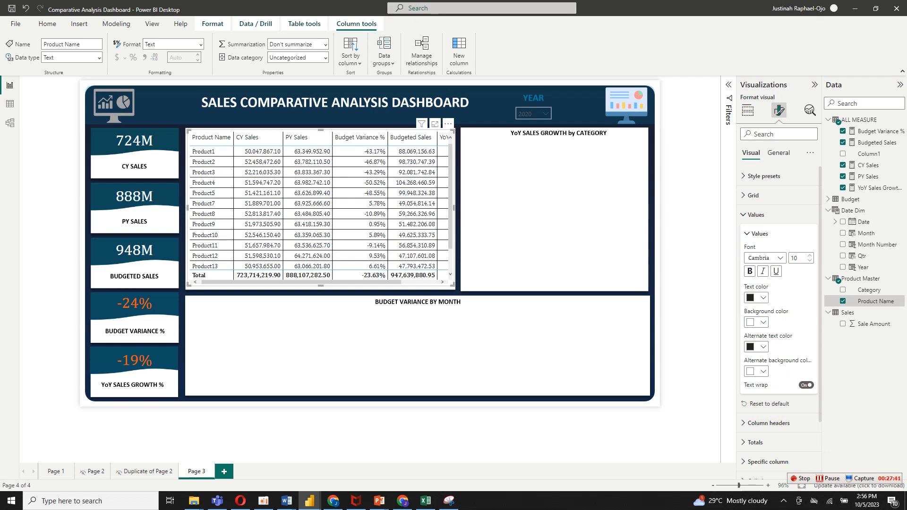
scroll(778, 322, down, 3)
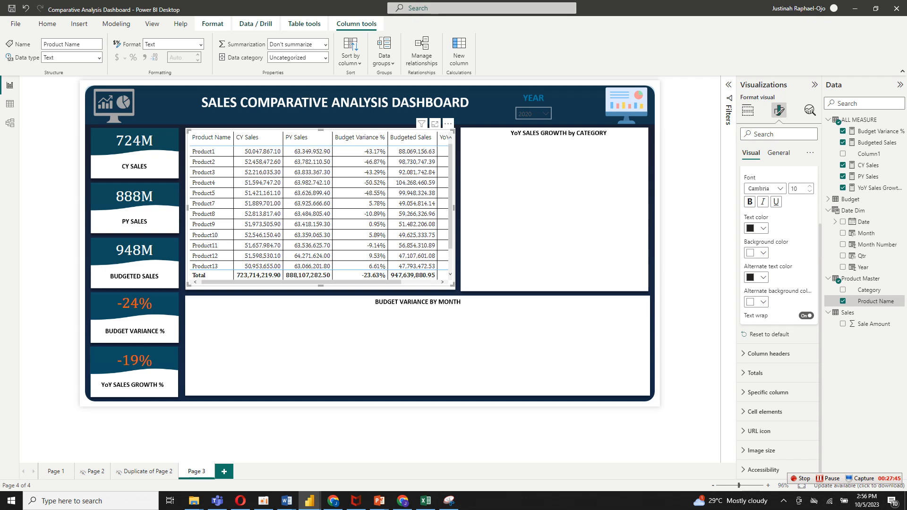
scroll(778, 284, up, 3)
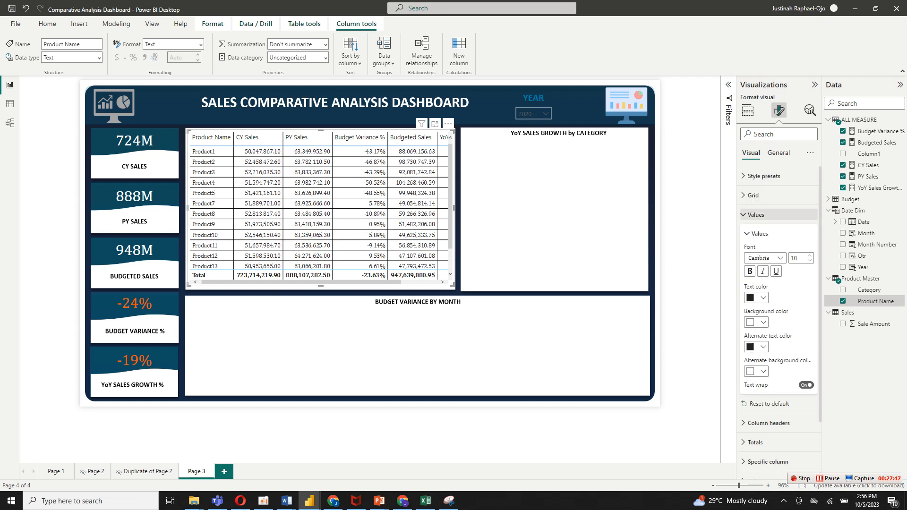
click(756, 215)
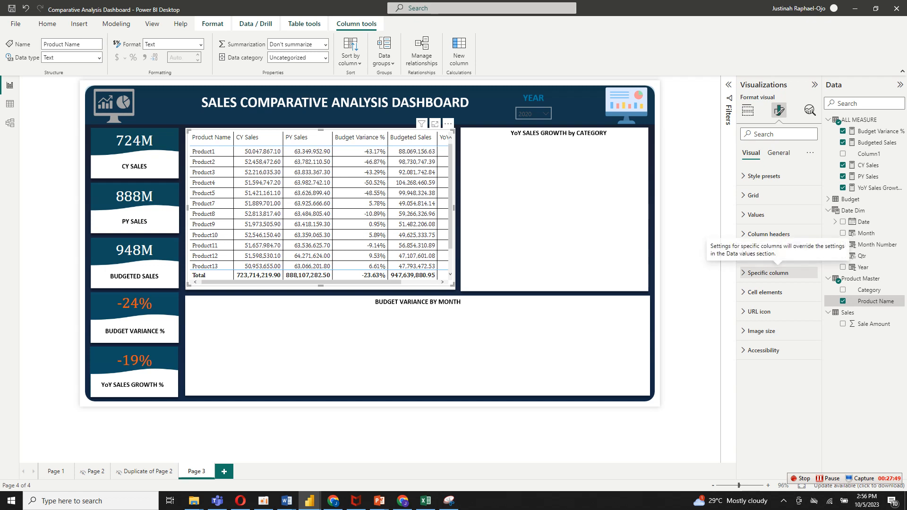
Set the table's column header text to a custom dark teal that matches the dashboard cards.
click(768, 234)
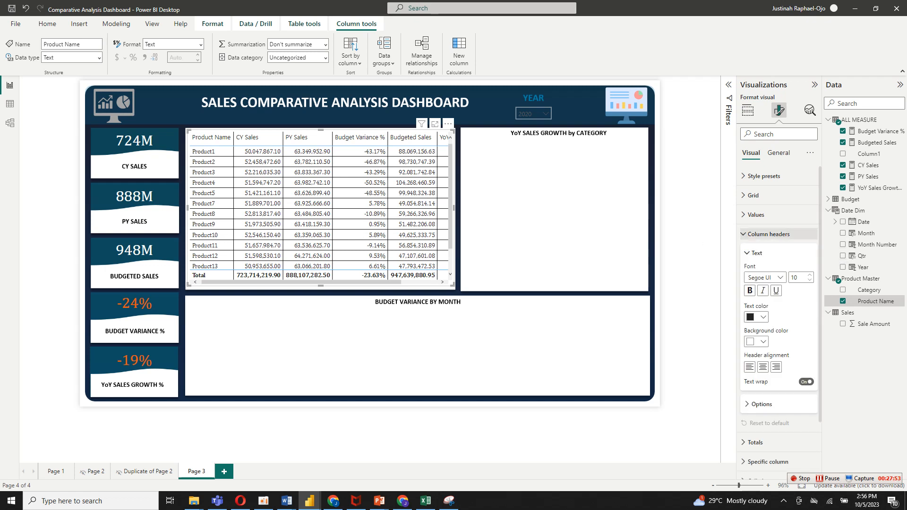
click(757, 317)
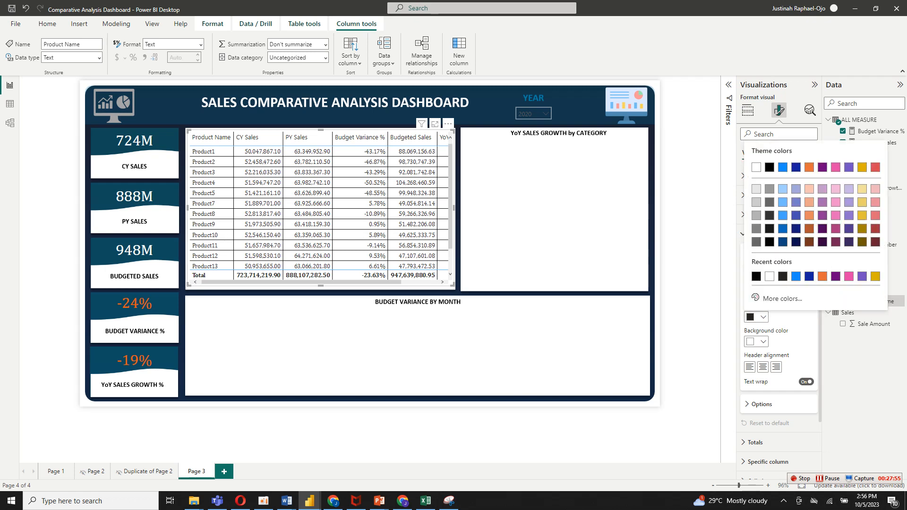
click(777, 298)
drag(763, 264, 818, 264)
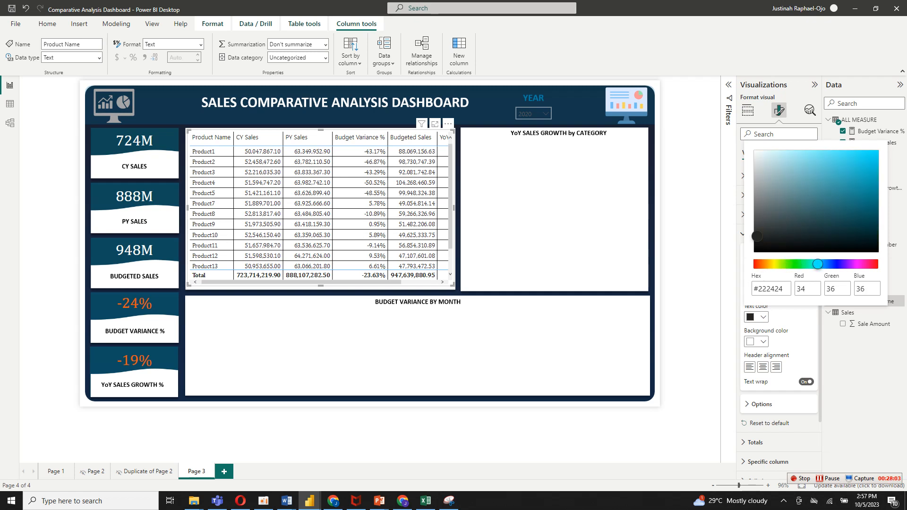
click(852, 233)
click(865, 202)
key(Escape)
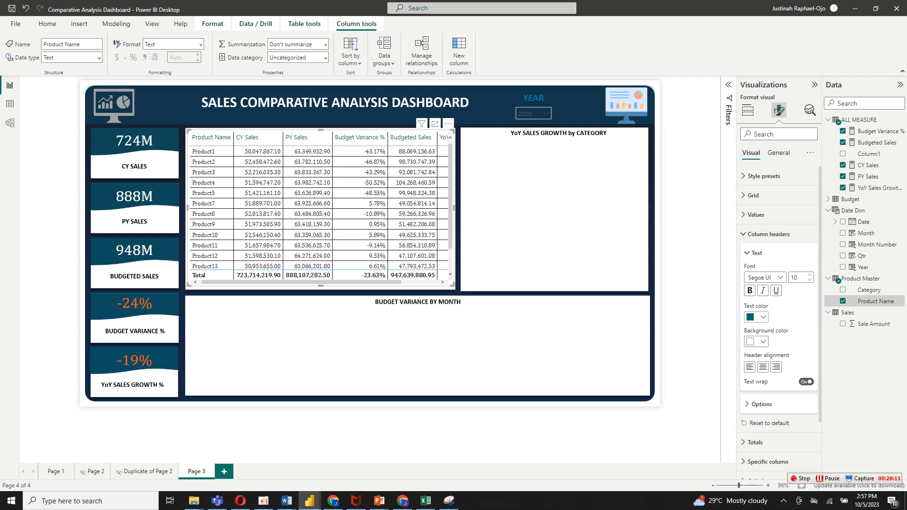
Make the column header text white and fill the header background with the recently used dark teal.
click(758, 317)
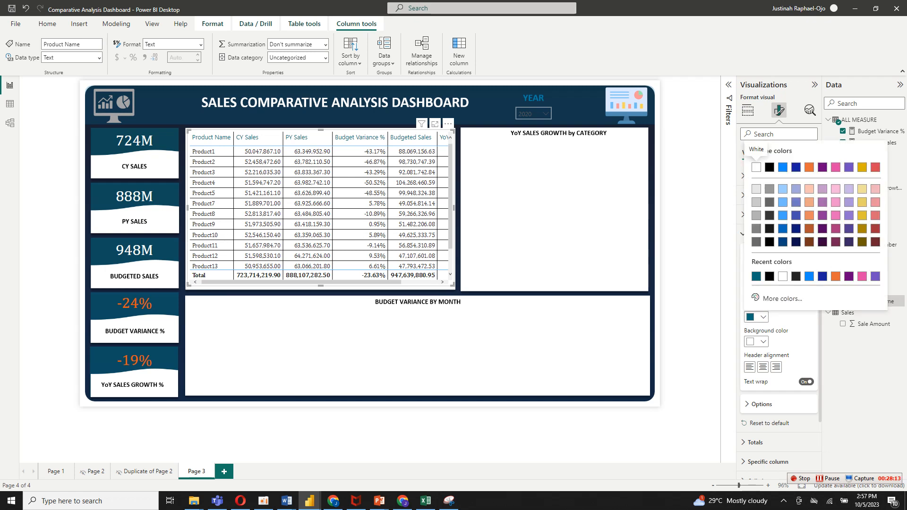
click(755, 167)
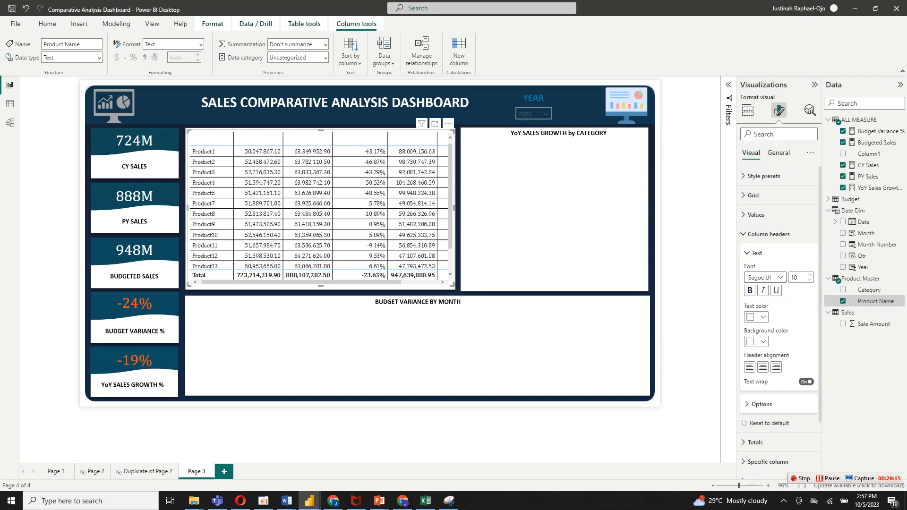
click(758, 341)
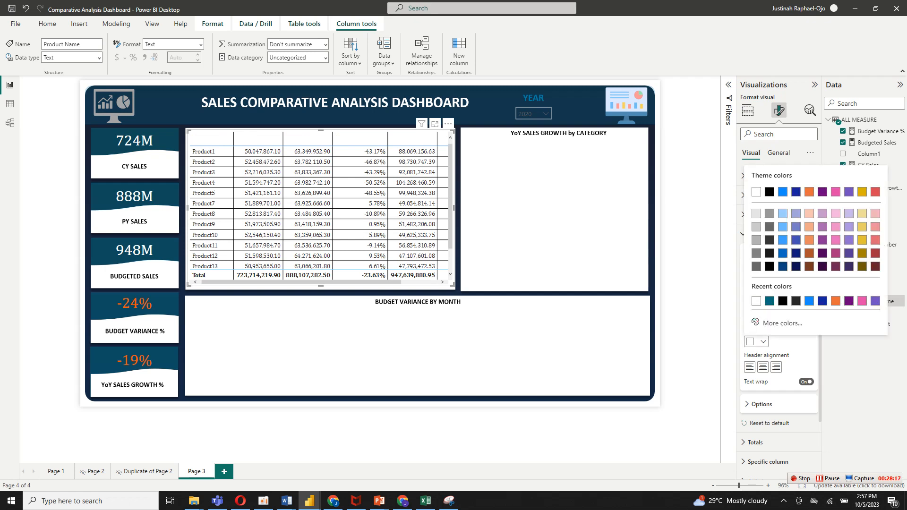
click(769, 301)
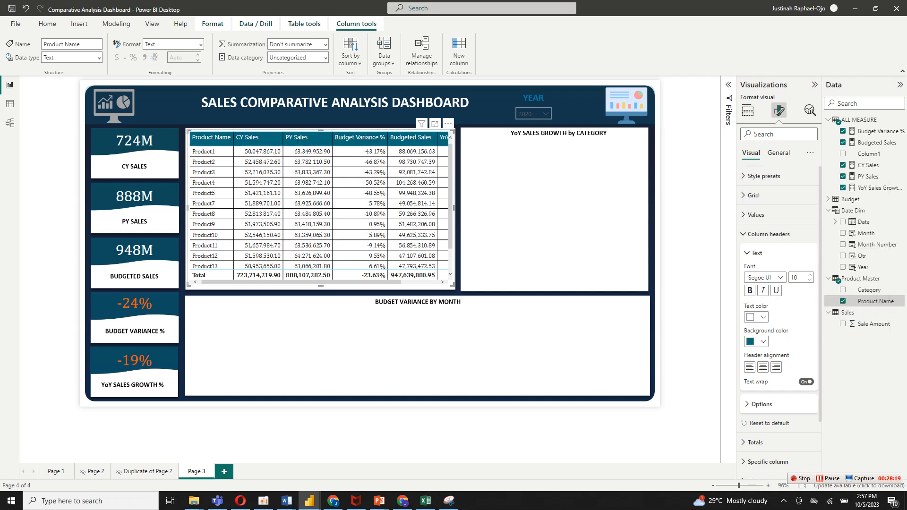
Center the table's column headers and format their text as bold Cambria.
click(762, 367)
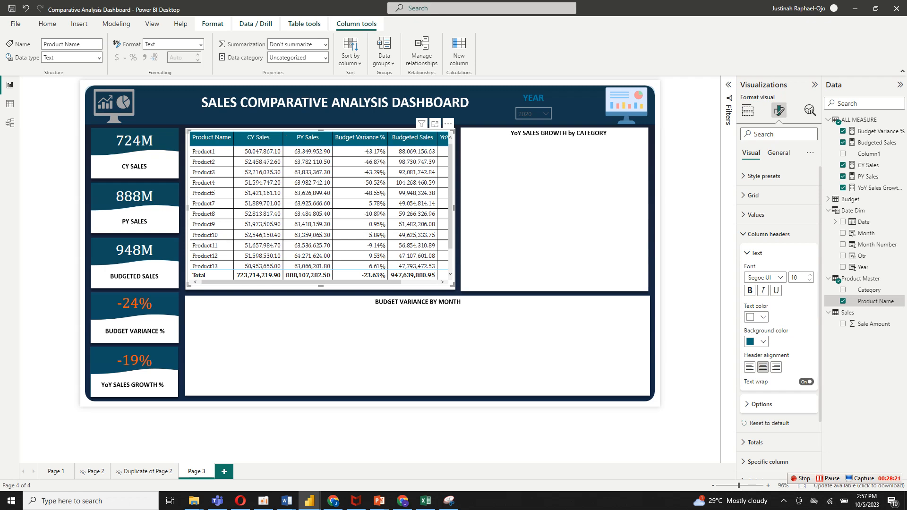
click(750, 291)
click(763, 277)
scroll(775, 316, up, 5)
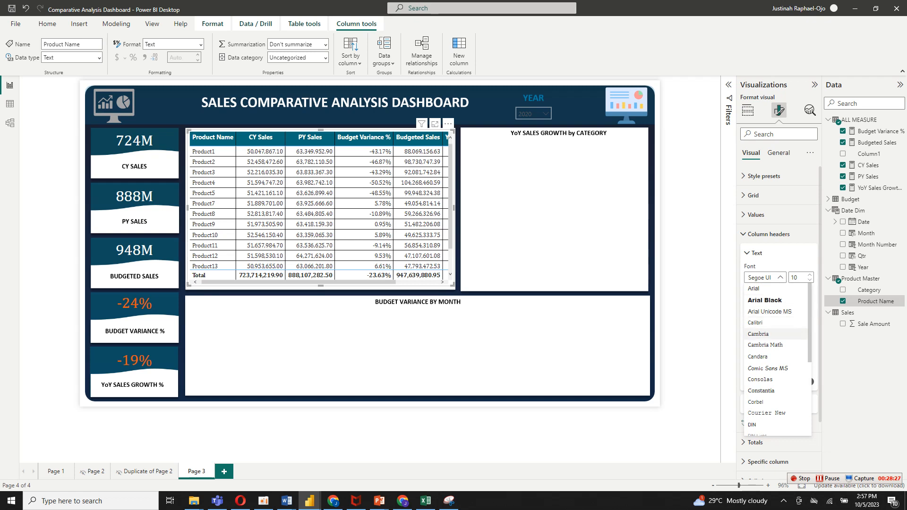
click(758, 334)
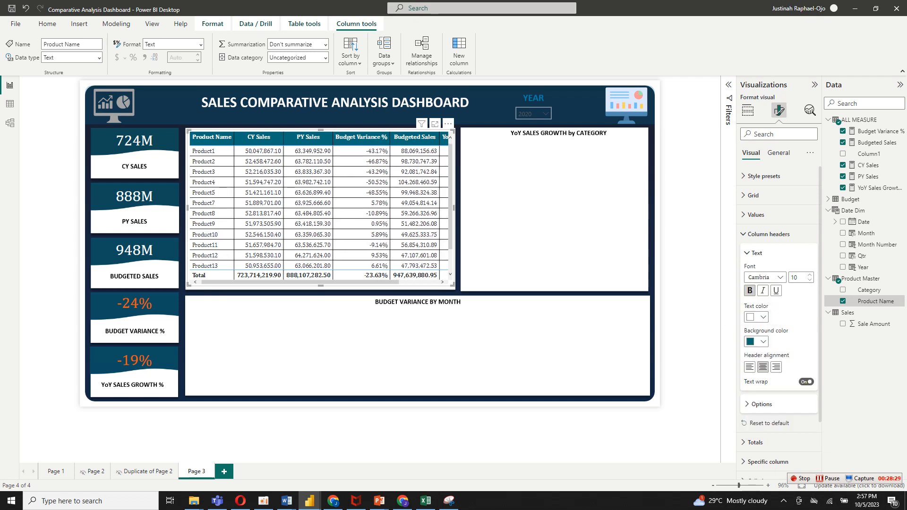
click(756, 253)
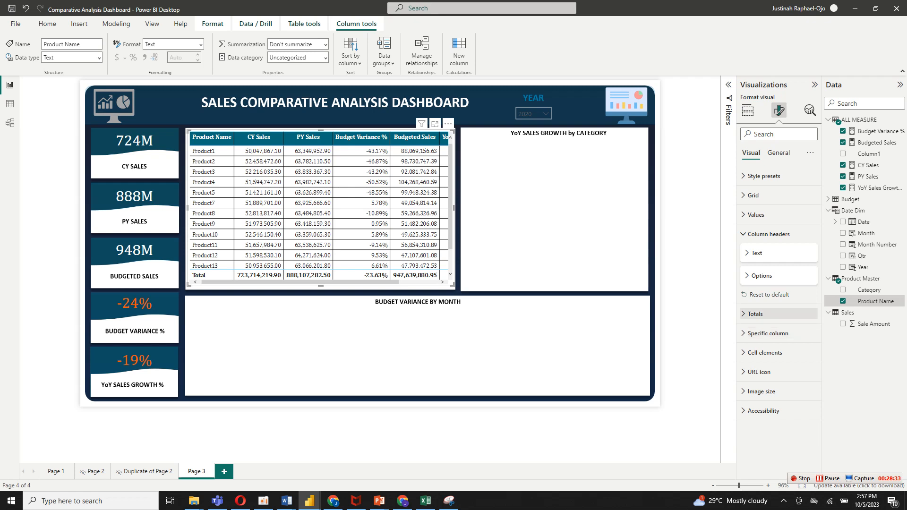
Turn off the totals row of the product table.
click(755, 313)
click(807, 333)
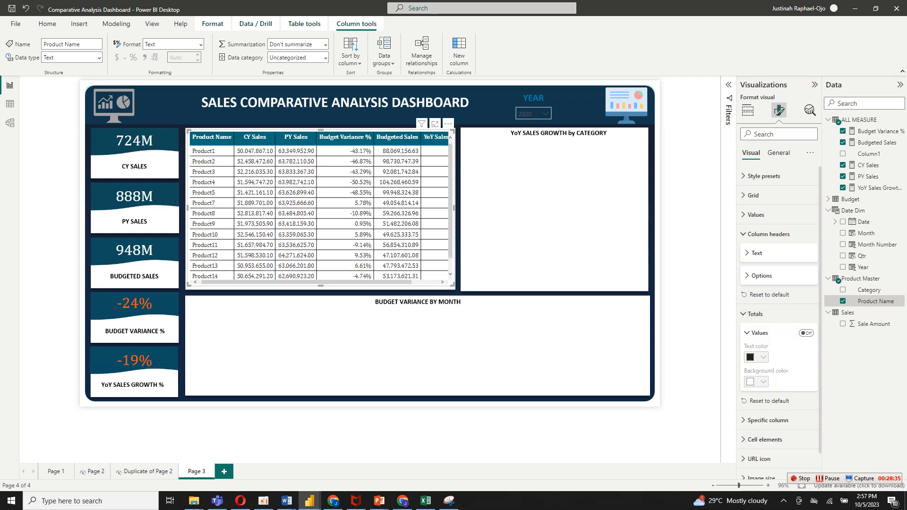
click(754, 314)
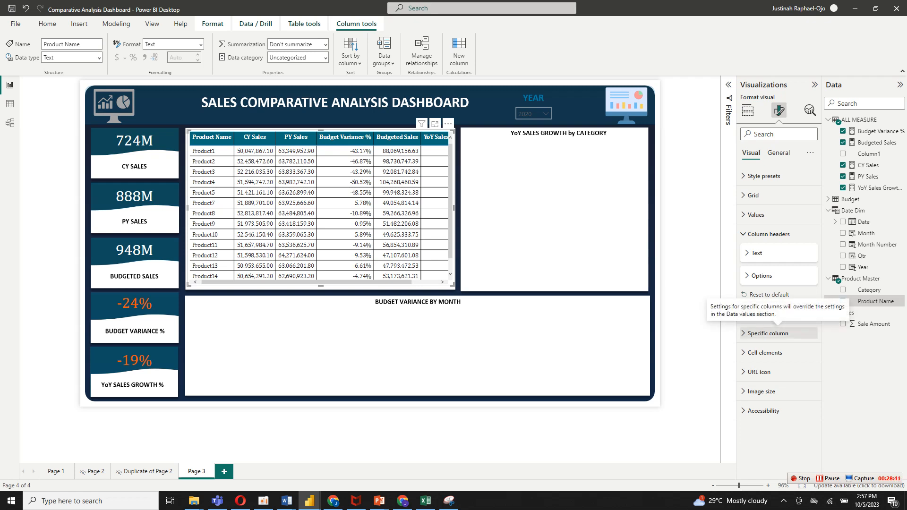
Center the CY Sales column's values in the product table and set their display units to Millions.
click(768, 332)
scroll(778, 321, down, 5)
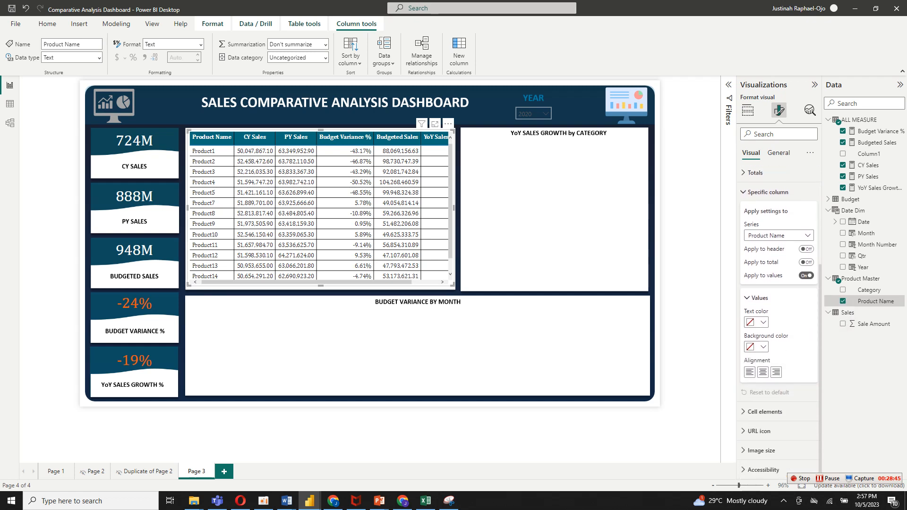
click(778, 235)
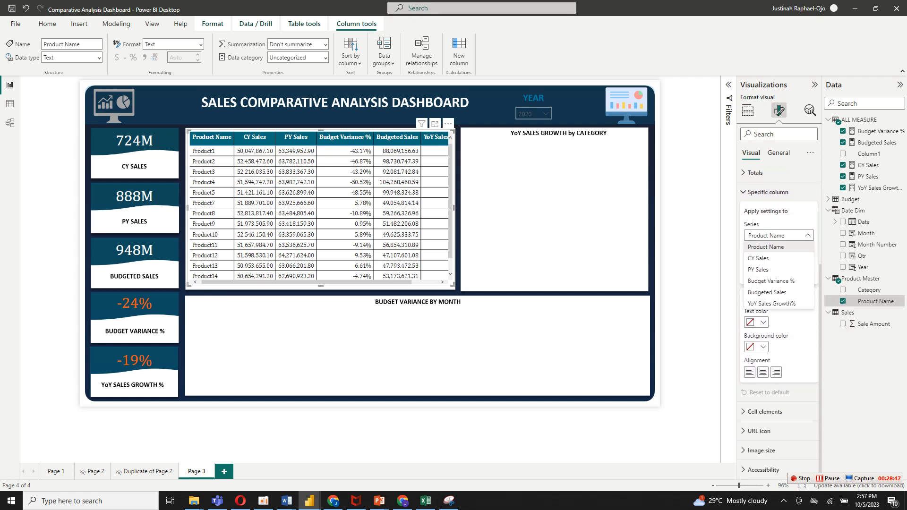
click(757, 258)
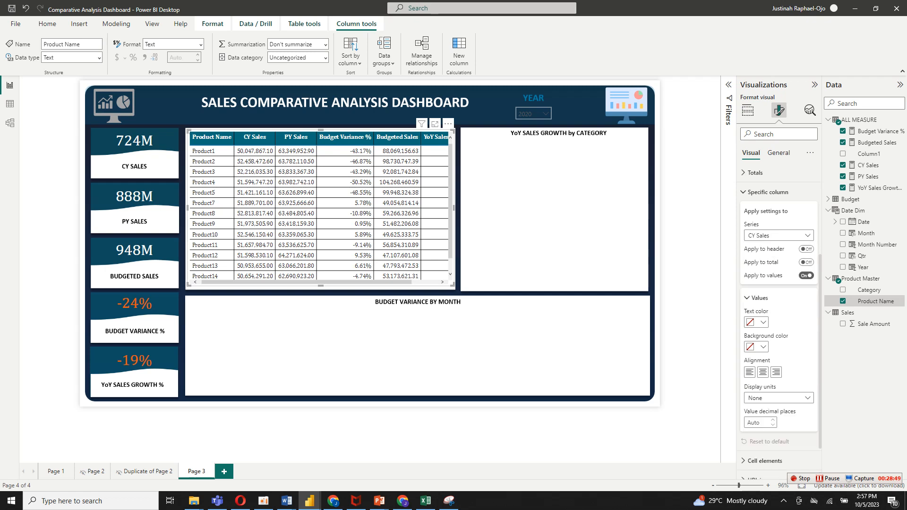
click(762, 372)
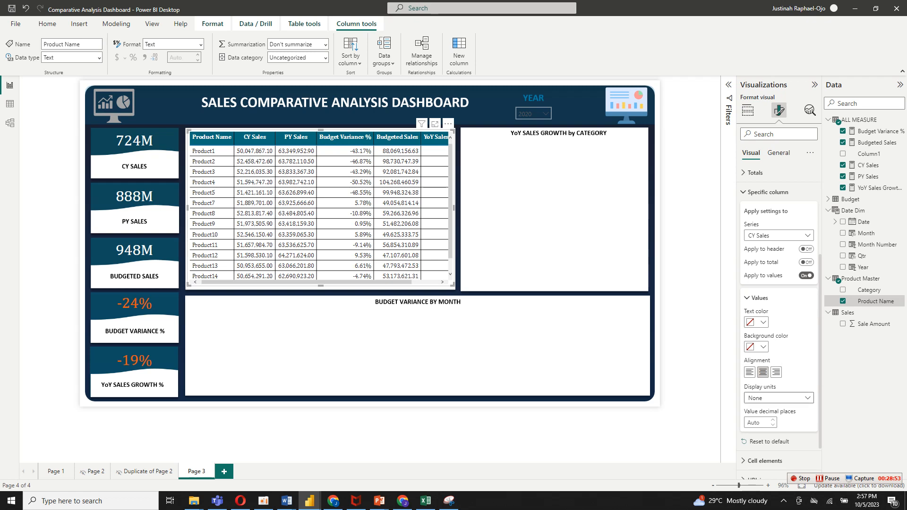
click(778, 397)
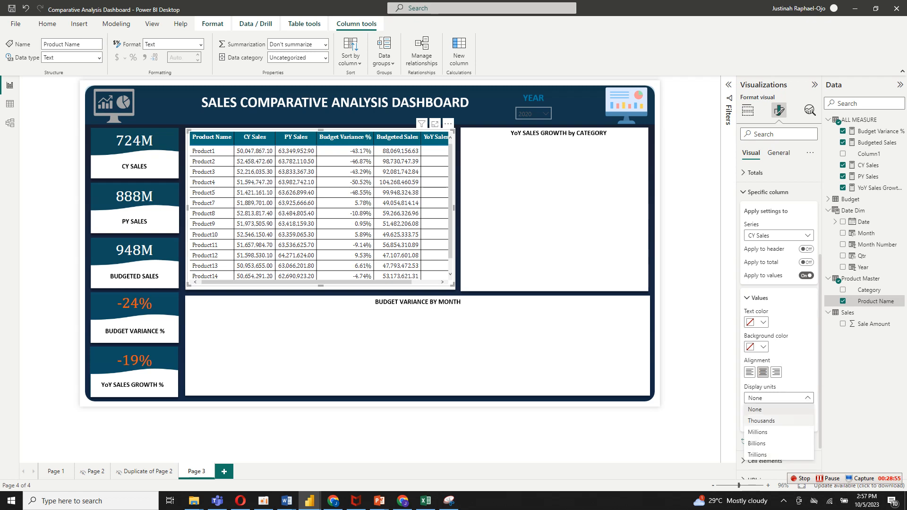
click(758, 432)
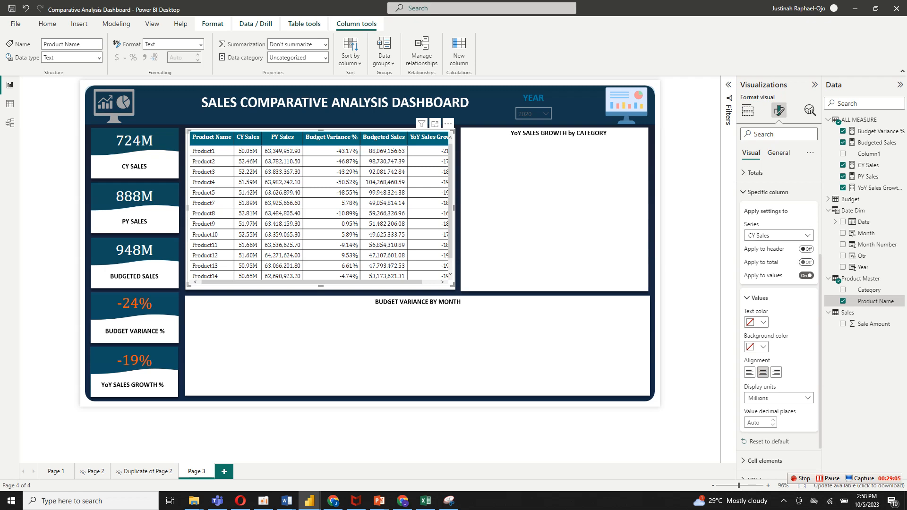
Set the PY Sales column's display units to Millions and center its values.
click(806, 235)
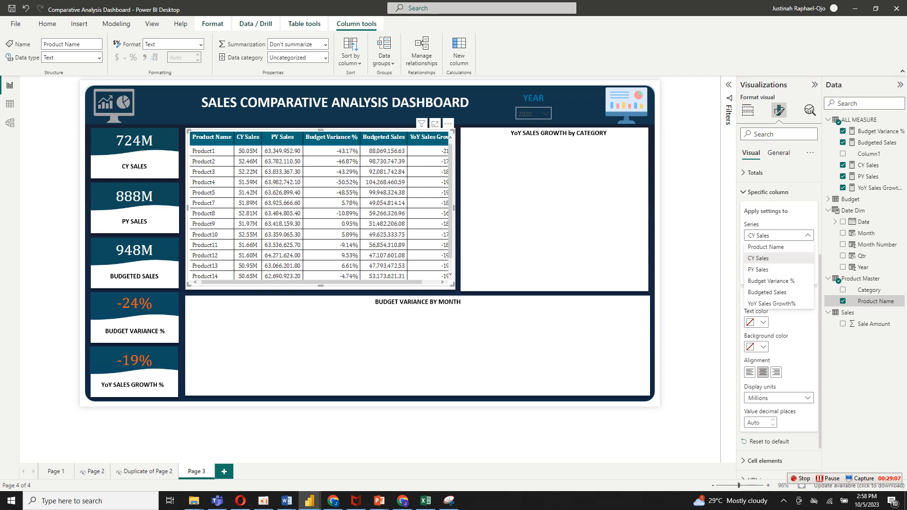
click(758, 269)
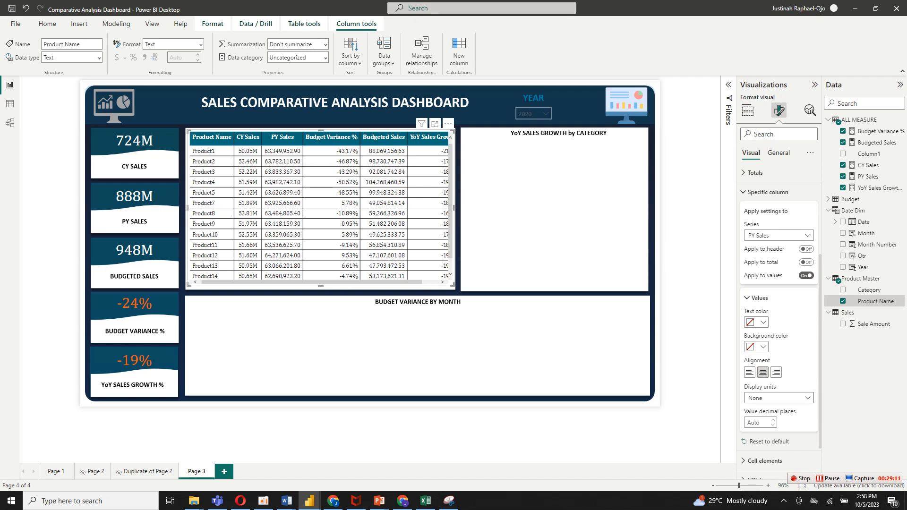
click(778, 398)
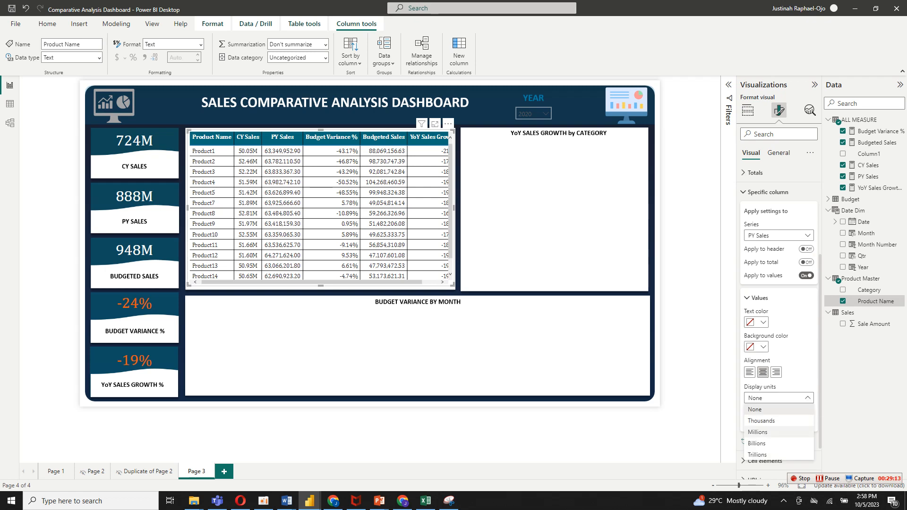
click(765, 432)
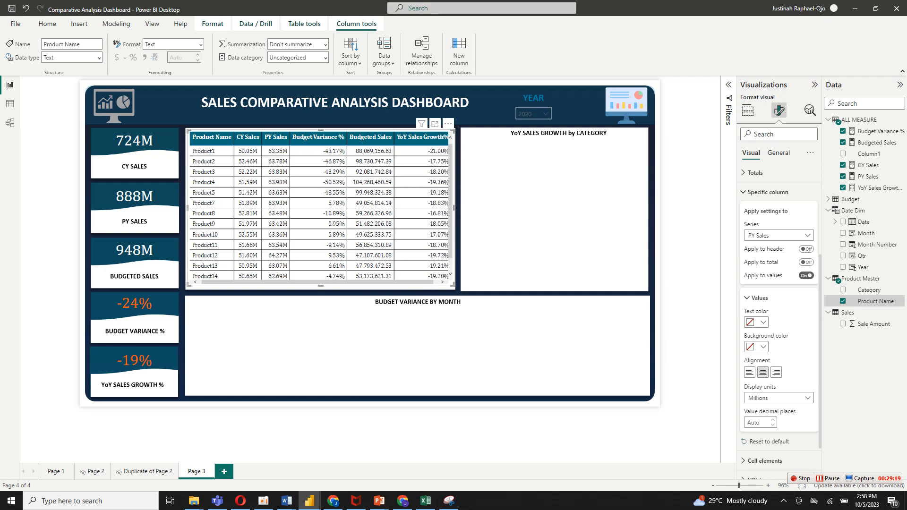
click(762, 372)
Set the Budget Variance % column's display units to Millions and center its values.
click(778, 236)
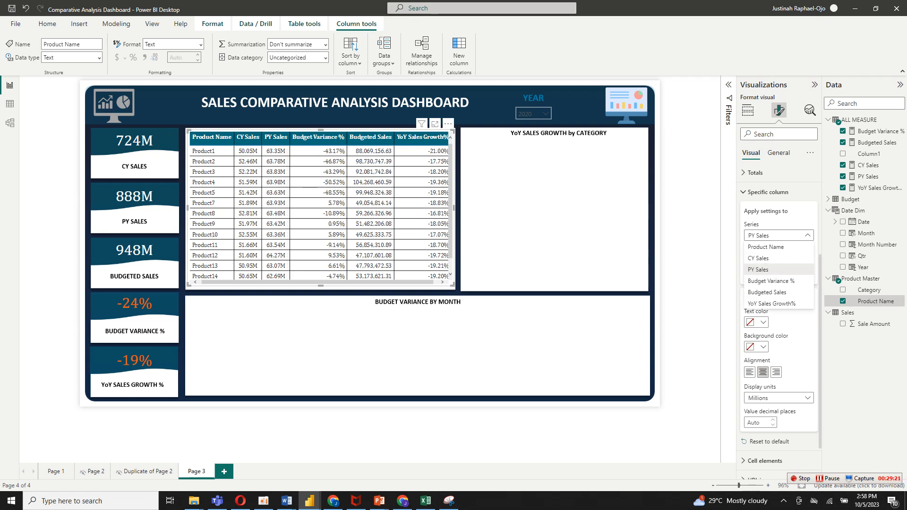
click(774, 280)
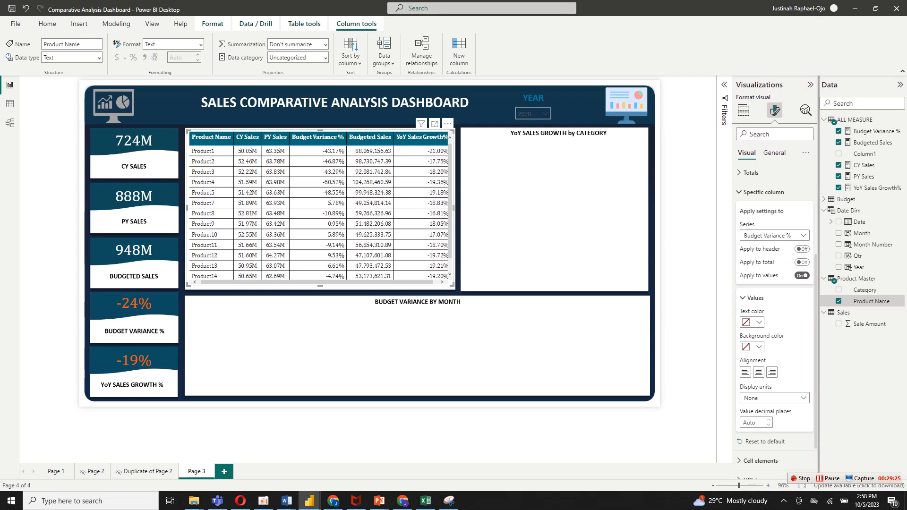
scroll(776, 307, down, 2)
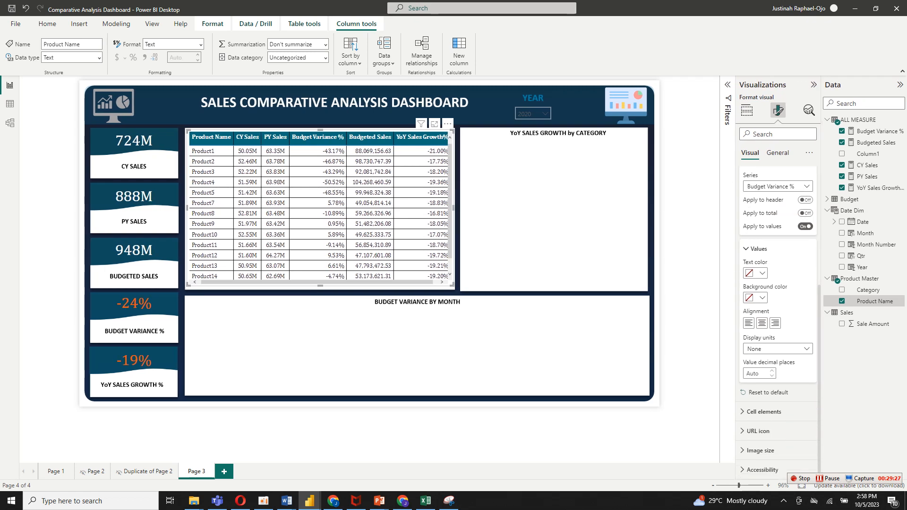
click(777, 349)
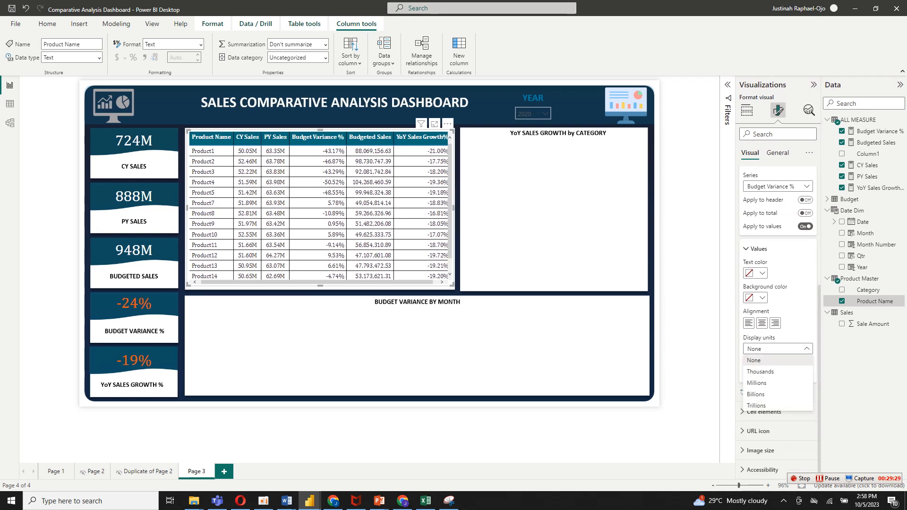
click(756, 382)
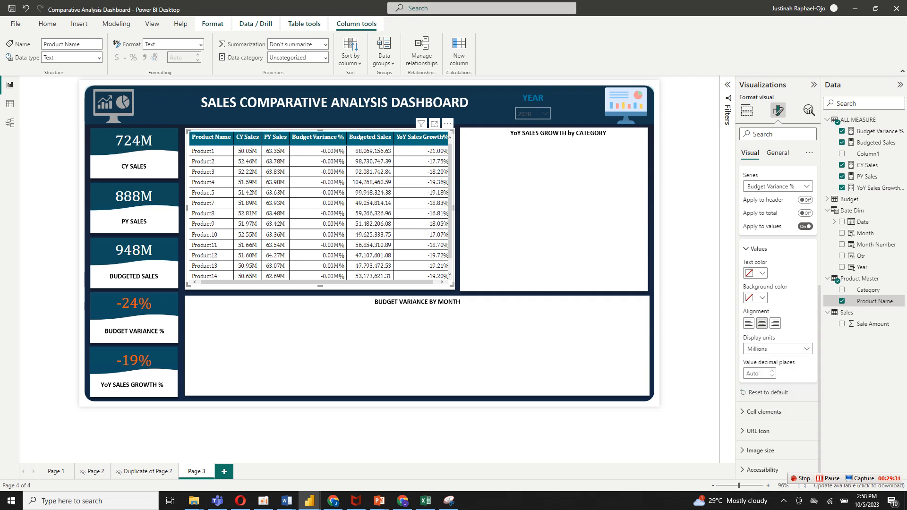
click(761, 323)
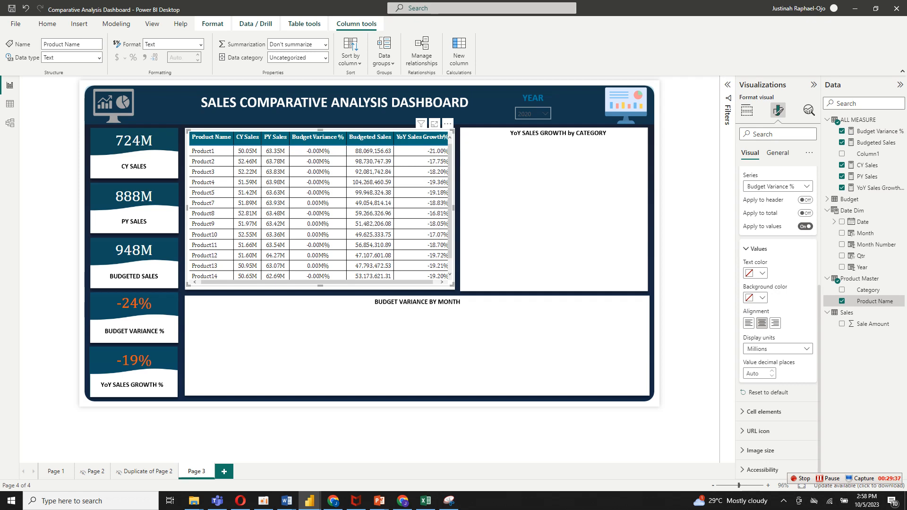
Center the Budgeted Sales column's values and set their display units to Millions.
click(777, 186)
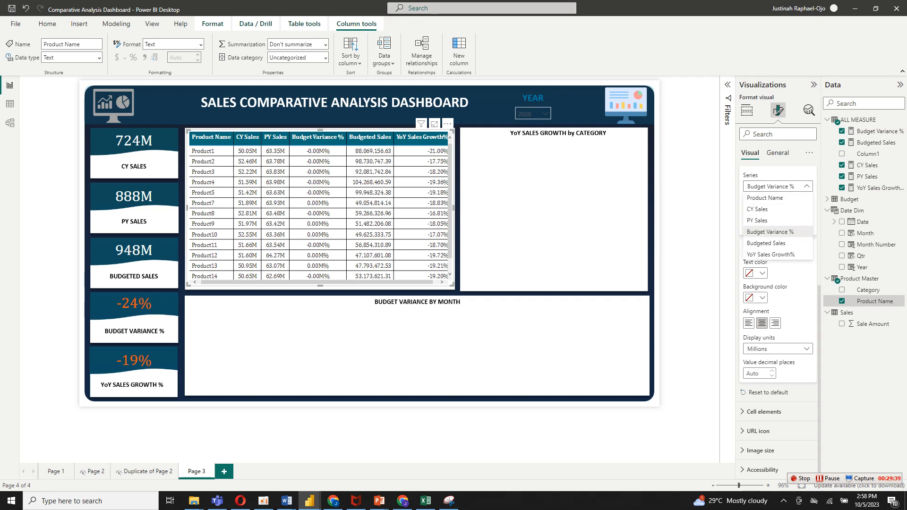
click(773, 242)
click(761, 323)
click(777, 349)
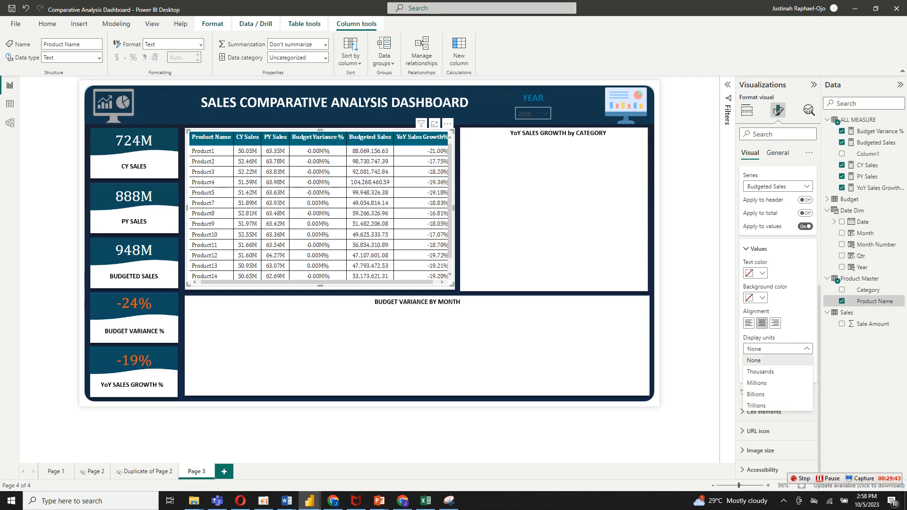
click(756, 382)
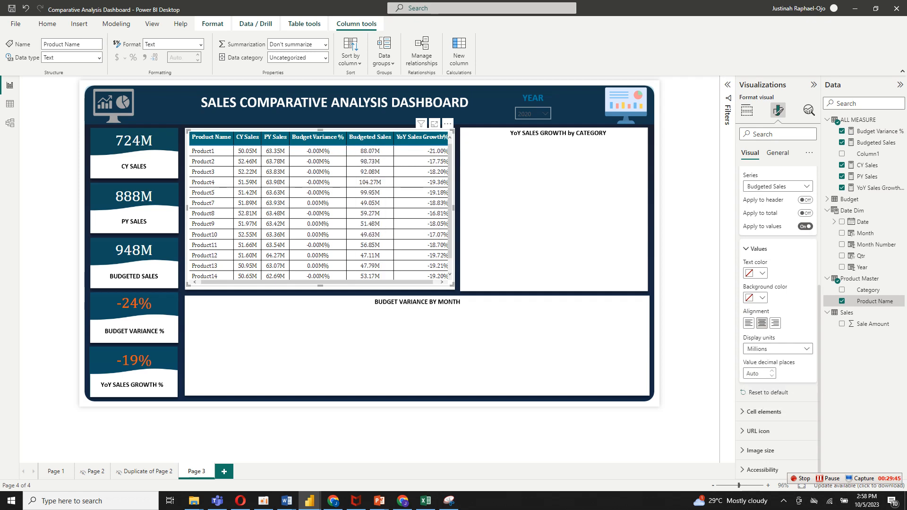
Center the YoY Sales Growth% column's values and set their display units to Millions.
click(777, 186)
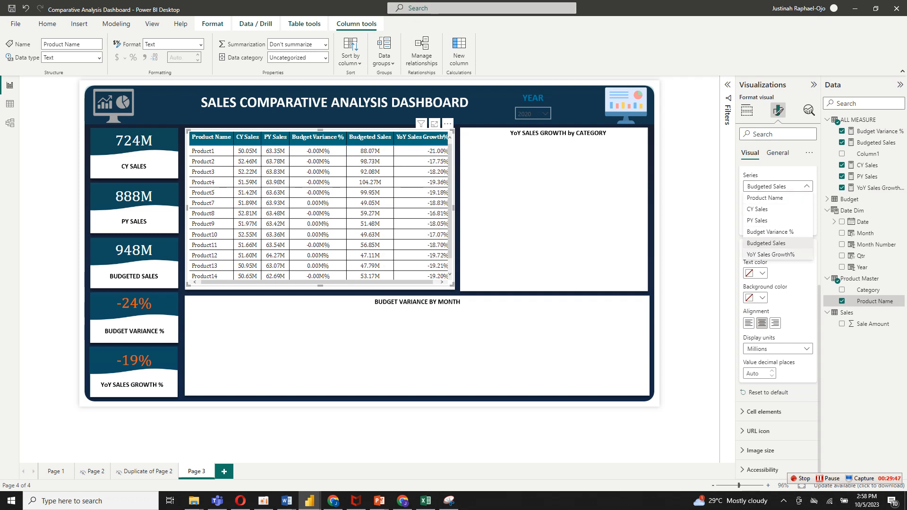
click(770, 254)
click(777, 348)
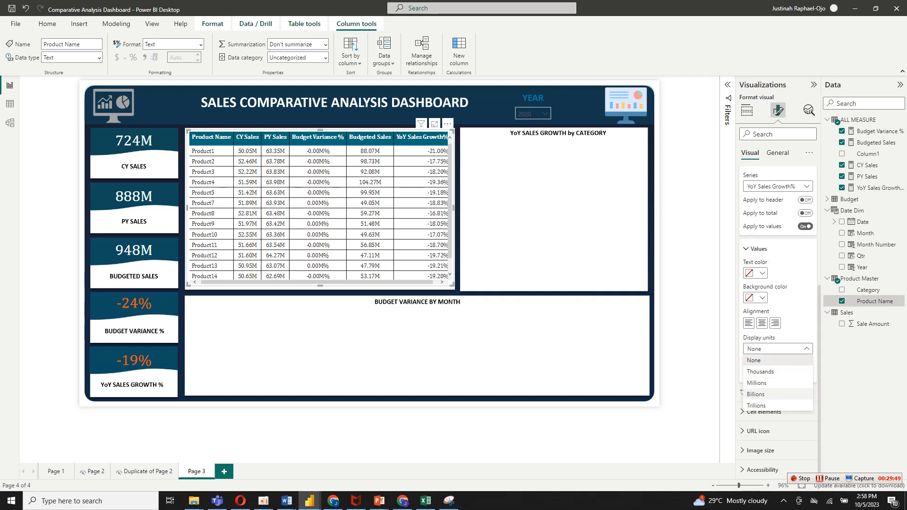
click(756, 382)
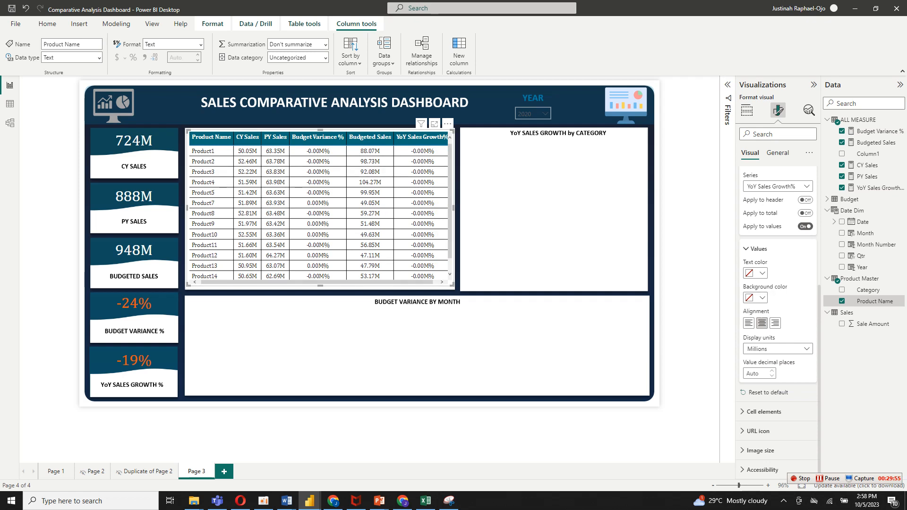
Reorder the product table's columns so that Budgeted Sales comes directly before Budget Variance %.
scroll(777, 283, up, 4)
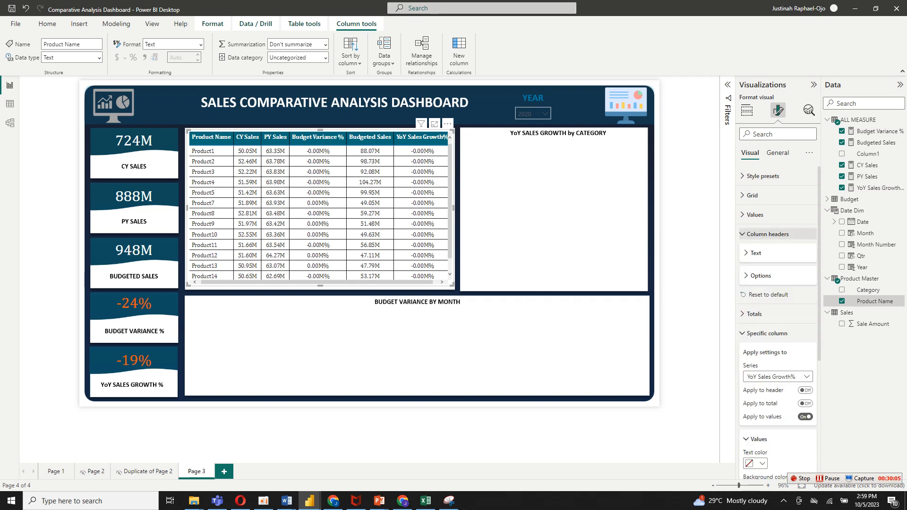
click(767, 234)
click(767, 272)
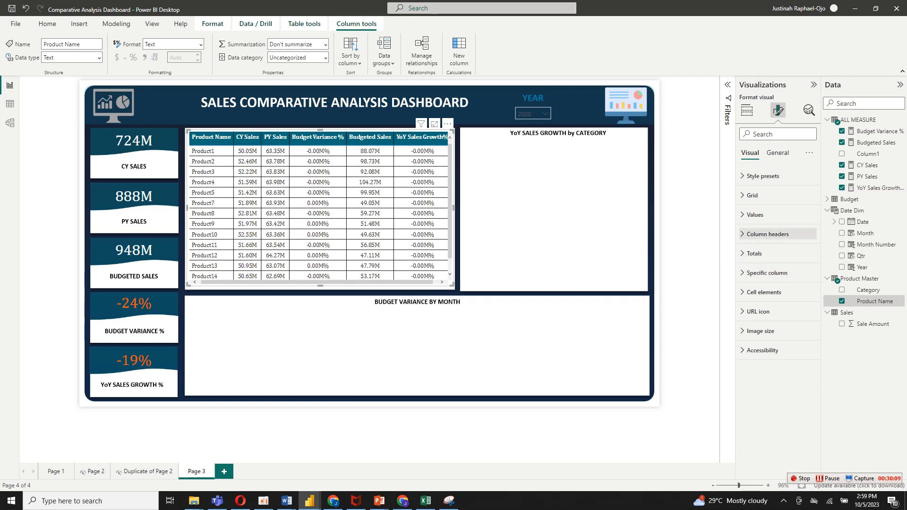
click(747, 110)
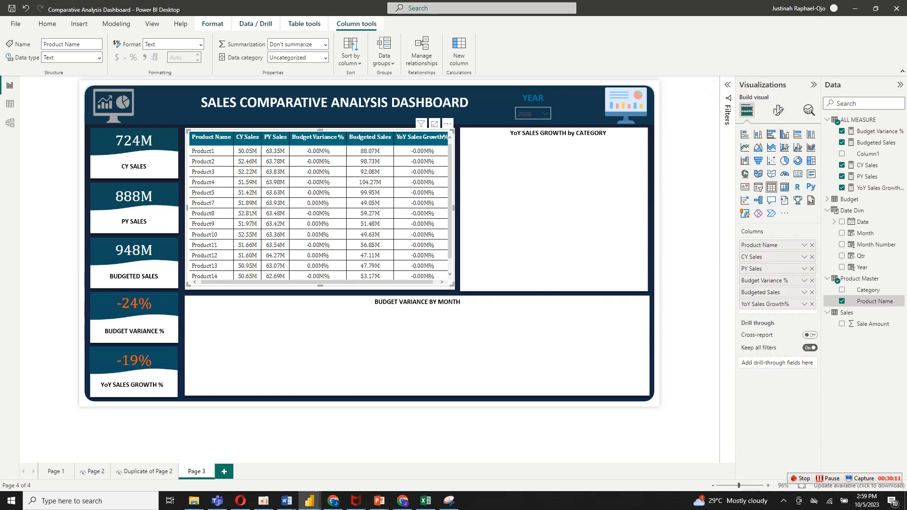
drag(760, 292, 764, 275)
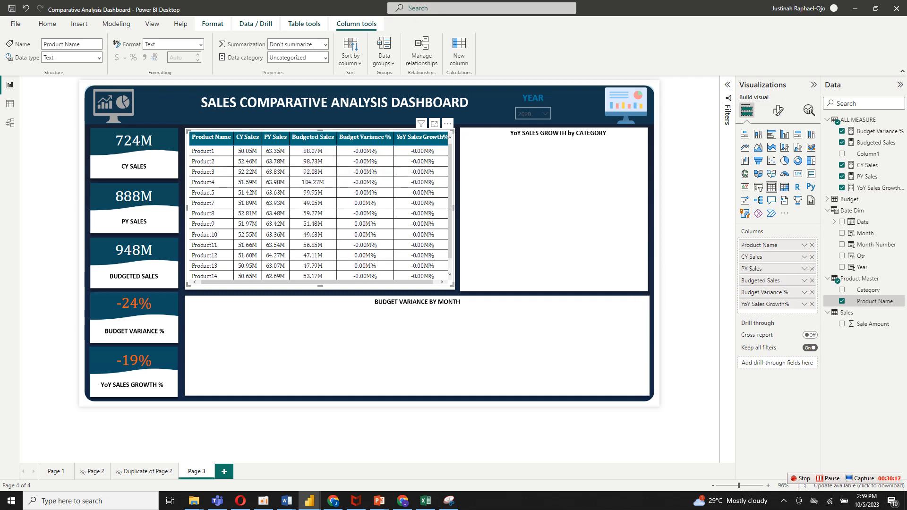
Review the product table and KPI cards while filtering the Year slicer to 2018, 2017, 2016, 2015 and 2014 in turn.
scroll(320, 212, down, 1)
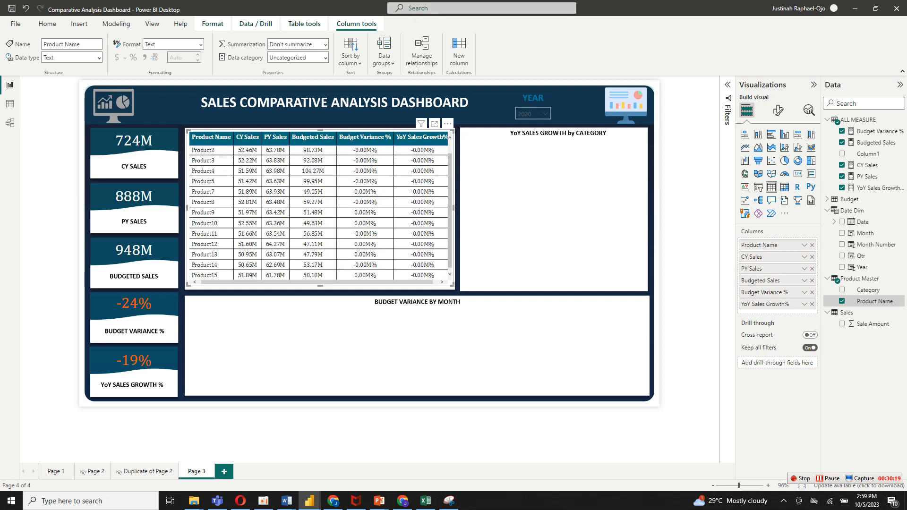
scroll(320, 211, up, 1)
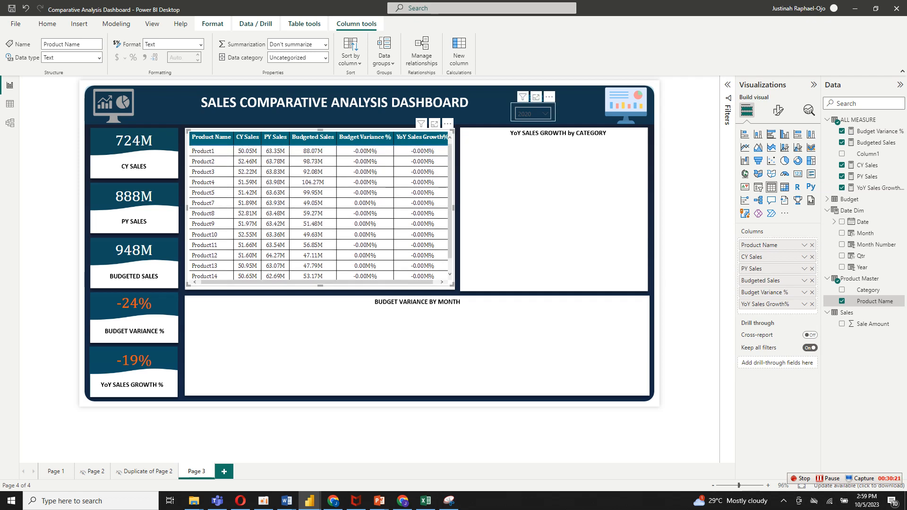
click(533, 114)
click(522, 160)
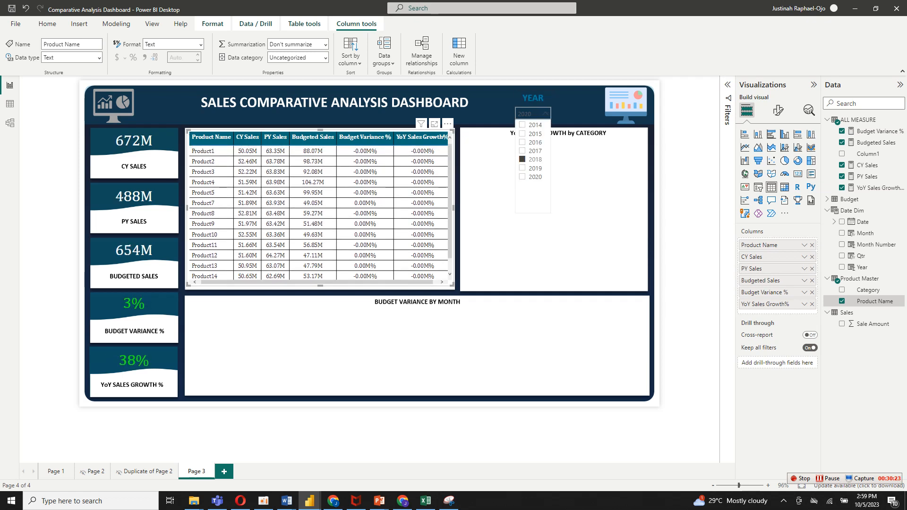
click(522, 151)
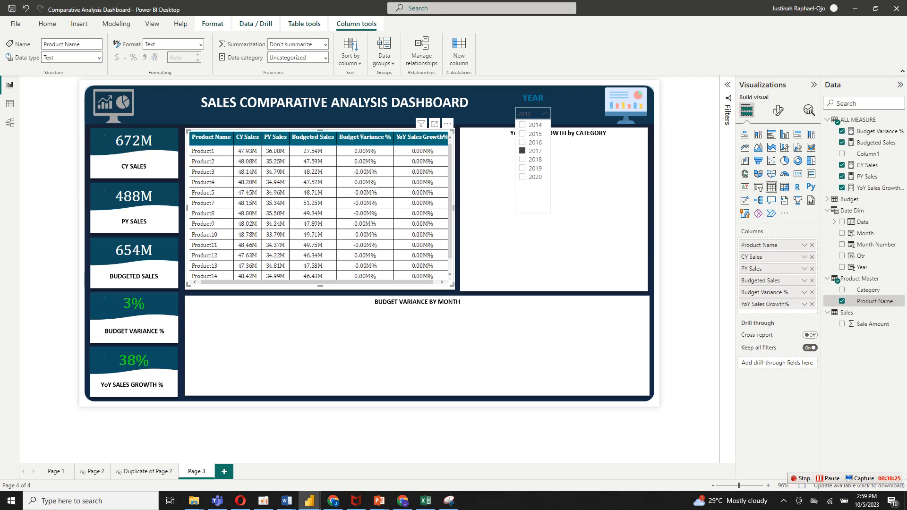
click(523, 142)
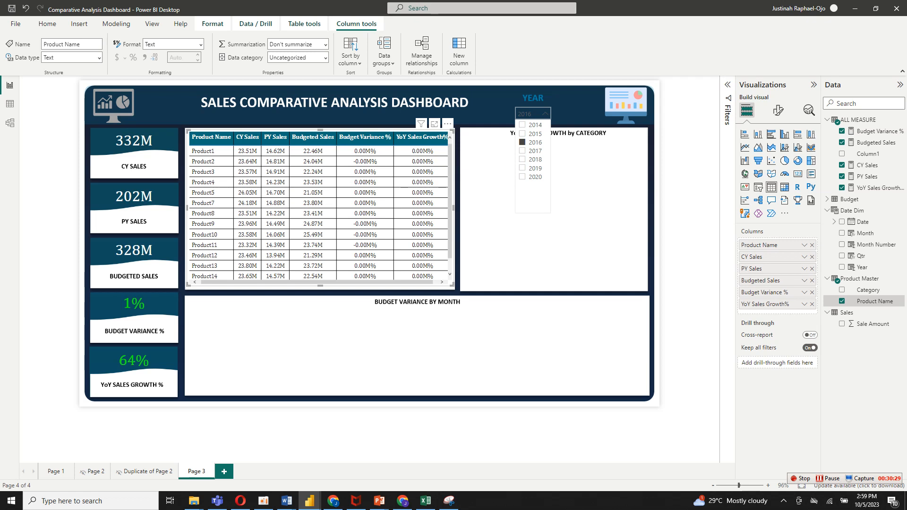
scroll(318, 213, down, 1)
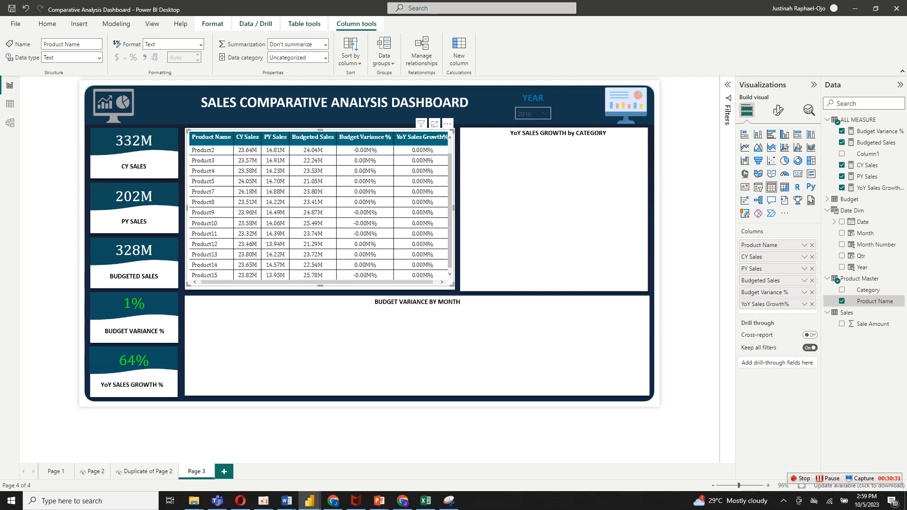
scroll(319, 212, up, 1)
click(533, 114)
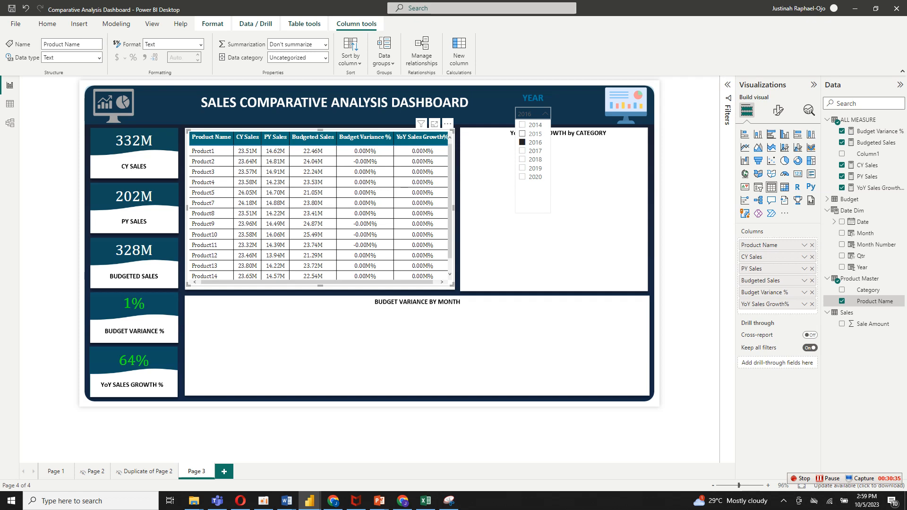
click(522, 134)
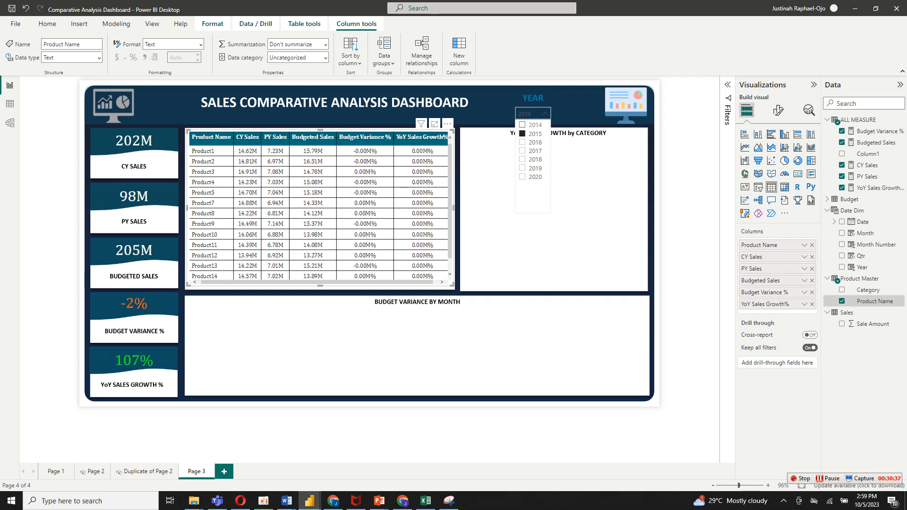
click(522, 125)
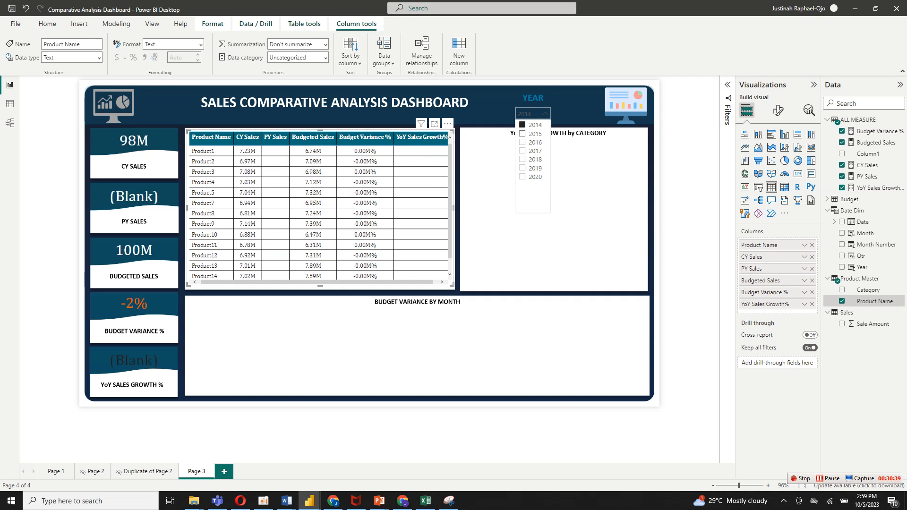
Filter the Year slicer to 2016 and sort the product table by Budget Variance % in descending order.
click(522, 133)
click(522, 143)
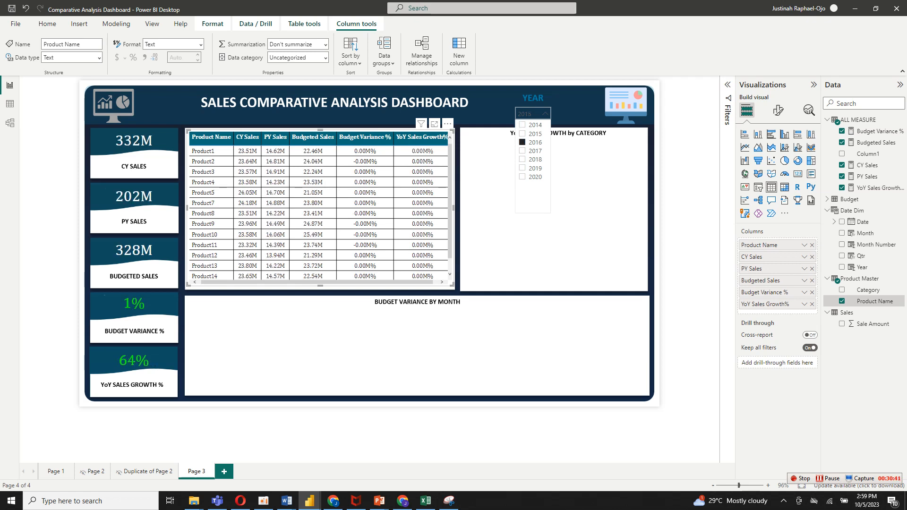
click(828, 478)
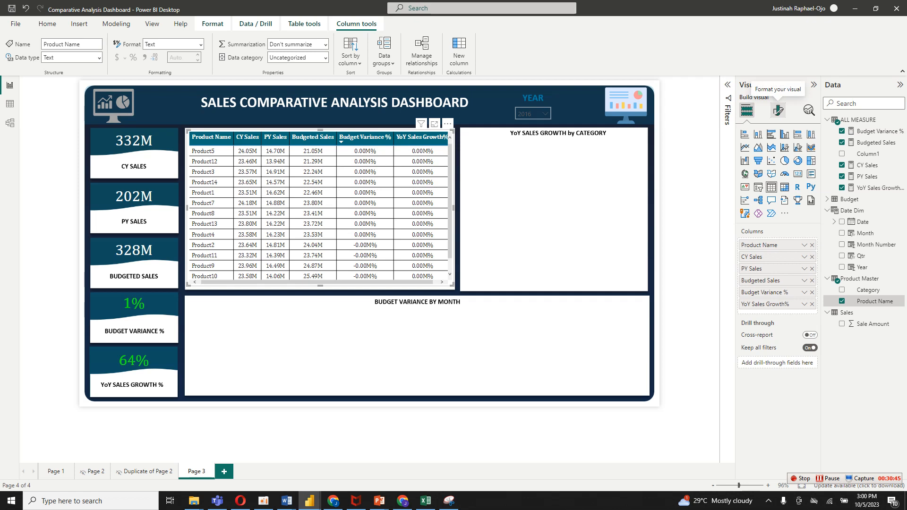
Set the display units of the product table's YoY Sales Growth% values to None.
click(777, 110)
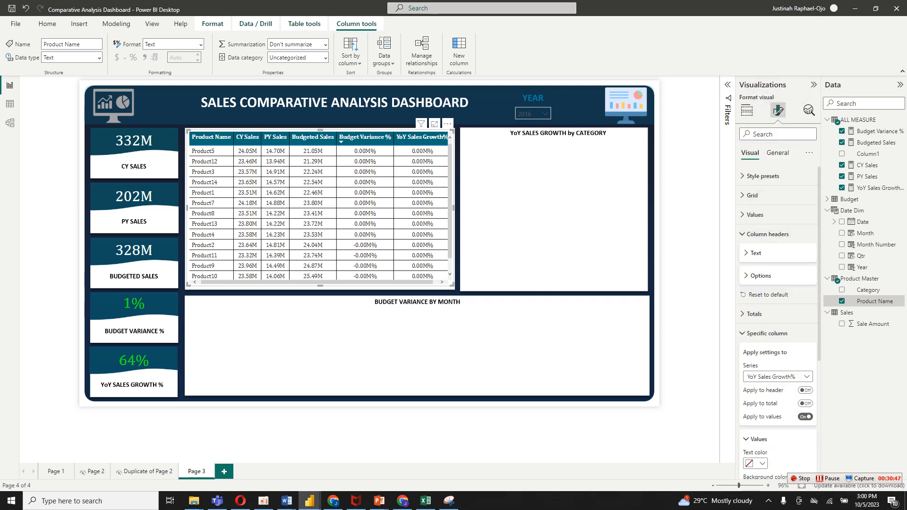
scroll(777, 330, down, 5)
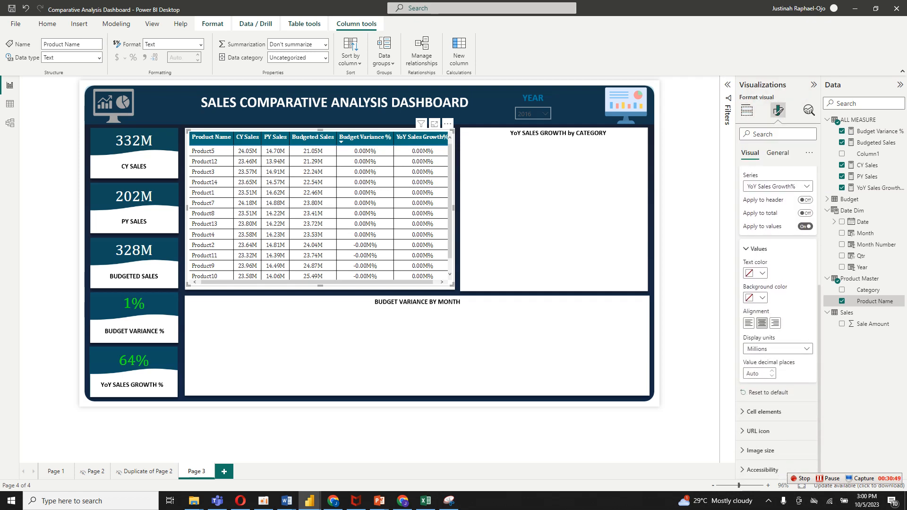
click(778, 349)
click(777, 360)
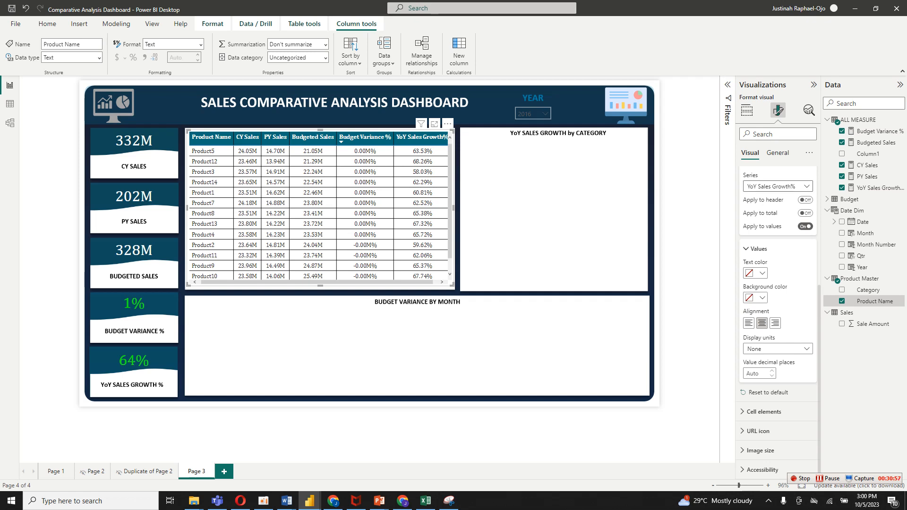
Set the display units of the product table's Budget Variance % values to None.
click(777, 186)
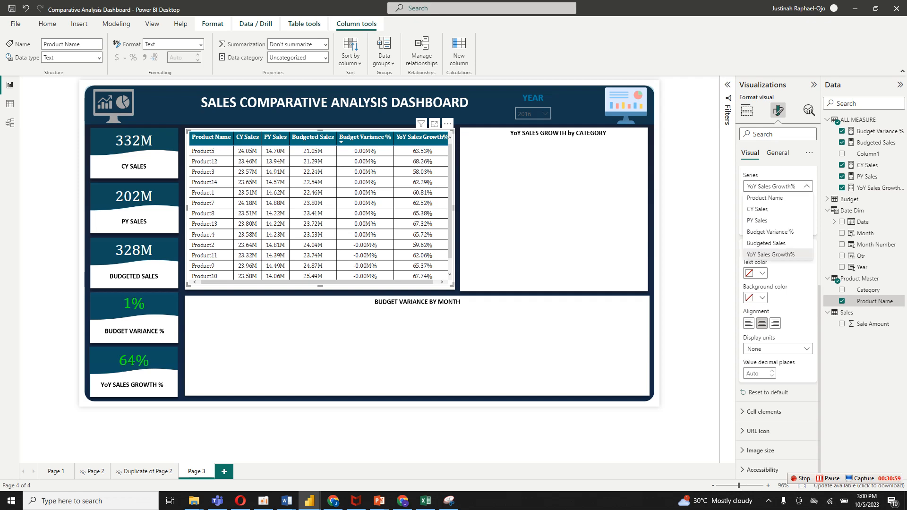
click(770, 231)
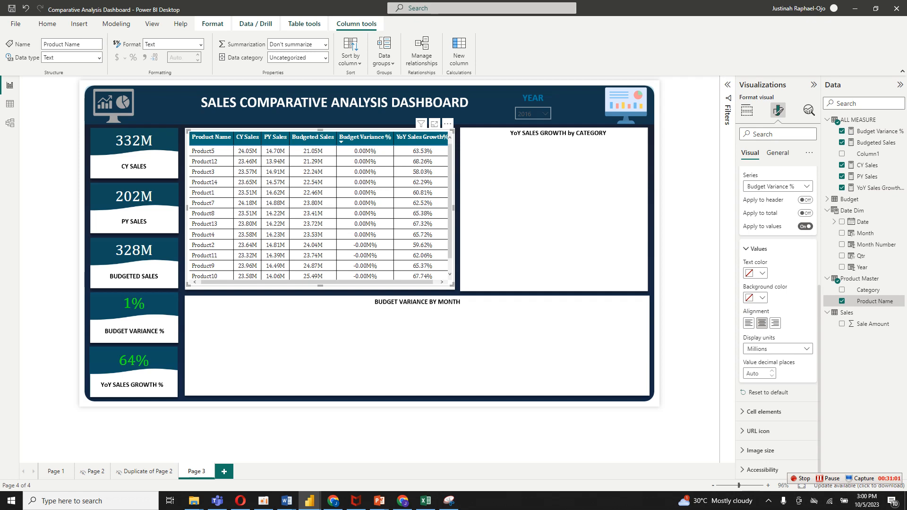
click(777, 349)
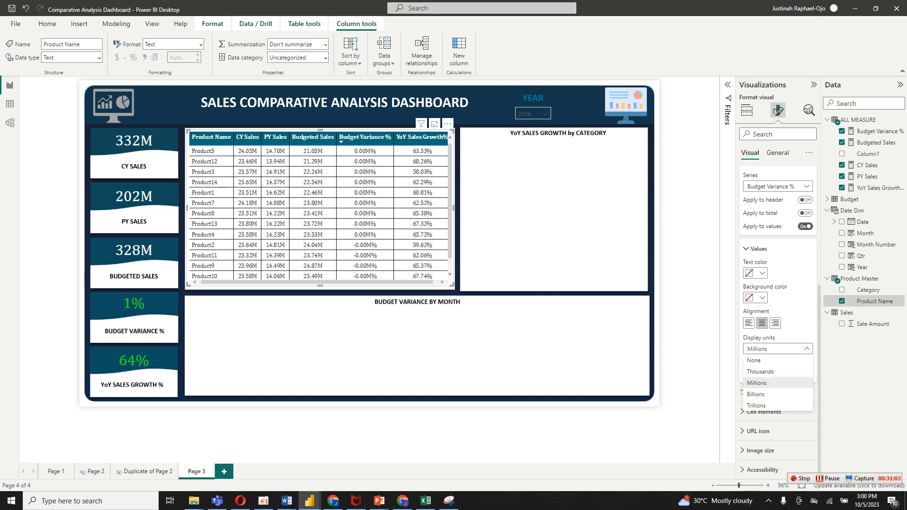
click(761, 360)
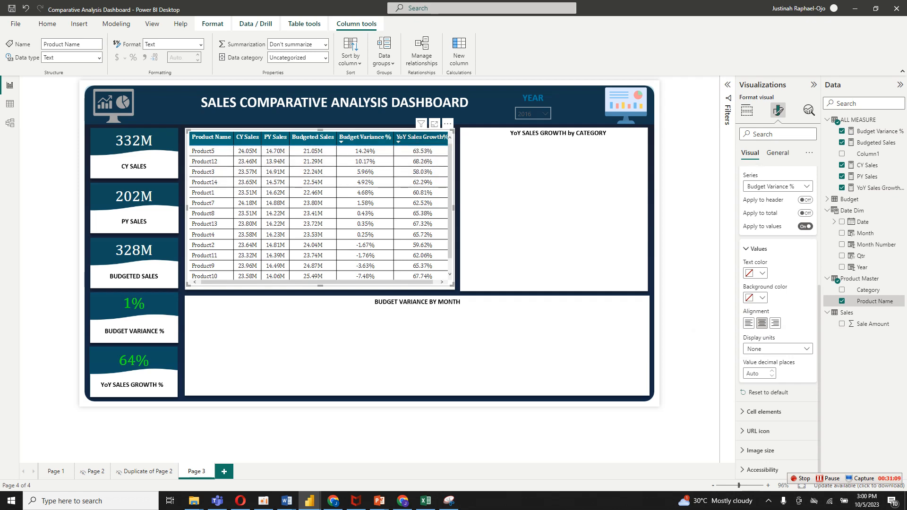
Narrow the Budget Variance % and YoY Sales Growth% columns of the product table so their headers wrap onto two lines.
drag(393, 137, 376, 137)
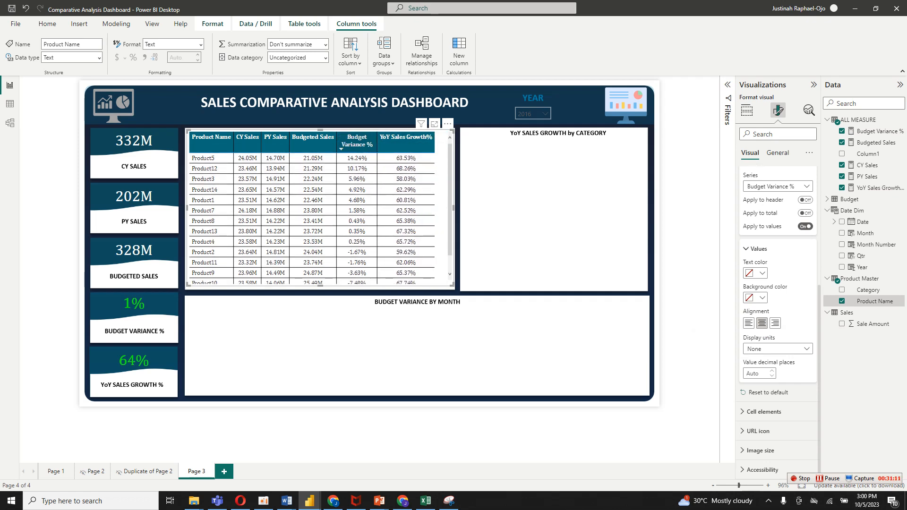
drag(435, 138, 428, 137)
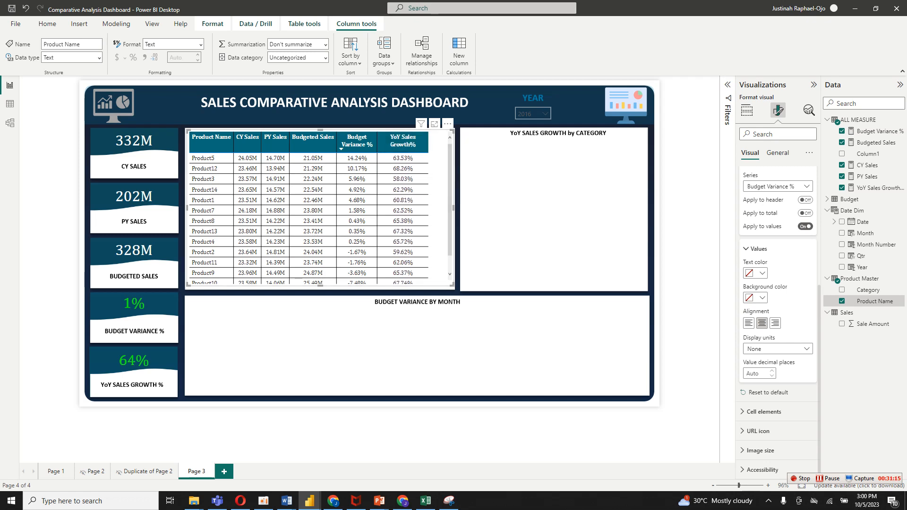
Turn on conditional formatting icons in the cell elements of the product table's Budget Variance % column.
click(758, 248)
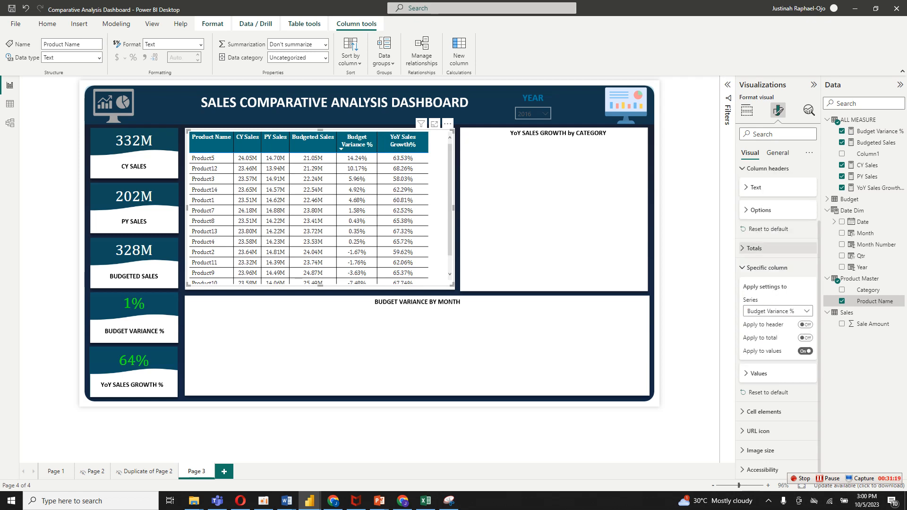
click(767, 268)
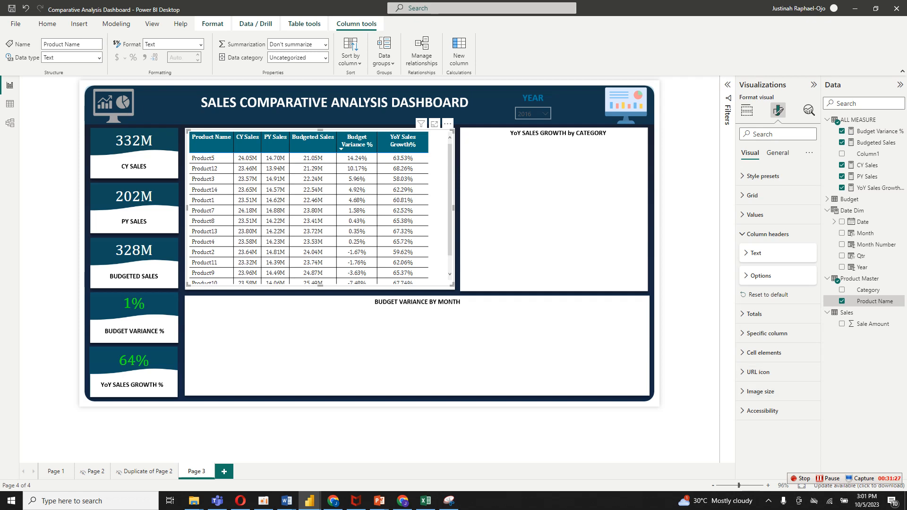
click(764, 352)
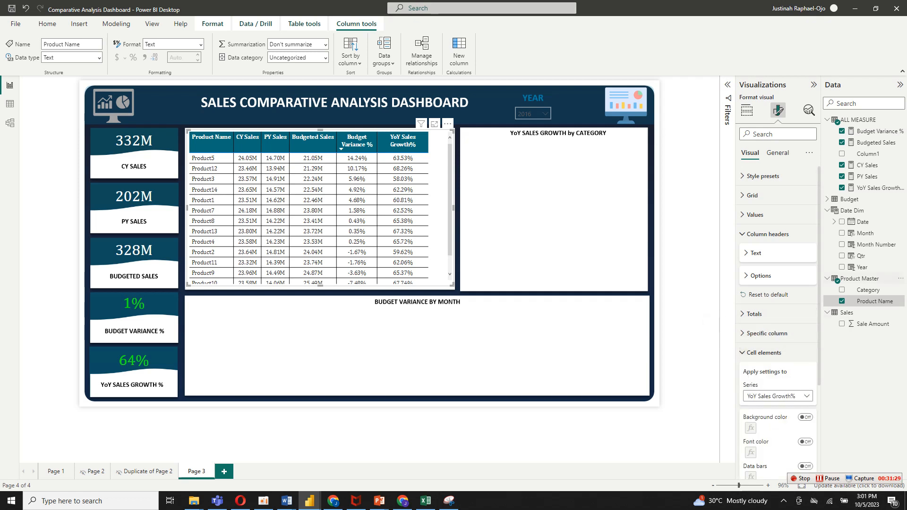
scroll(777, 321, down, 3)
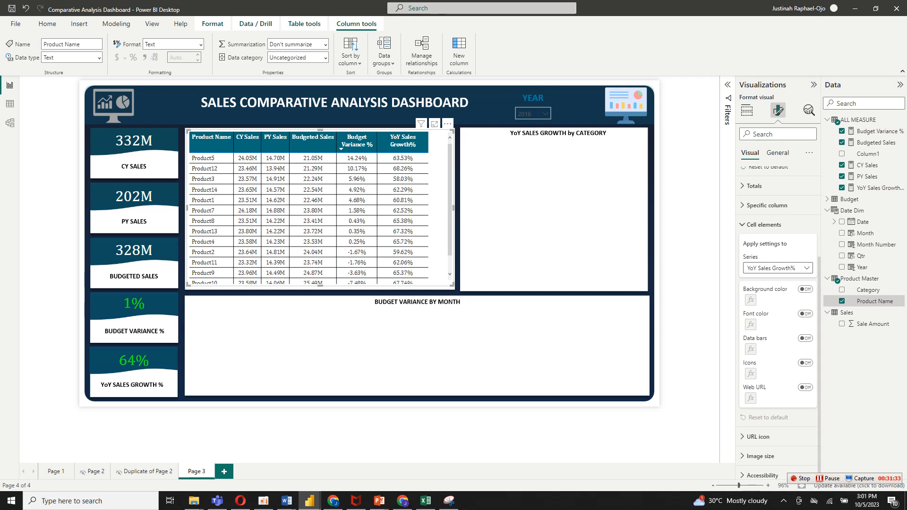
click(777, 267)
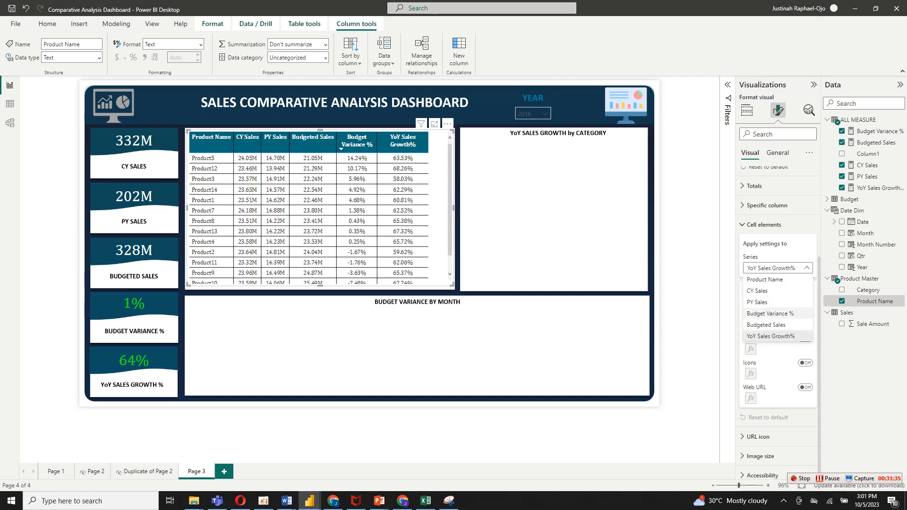
click(769, 314)
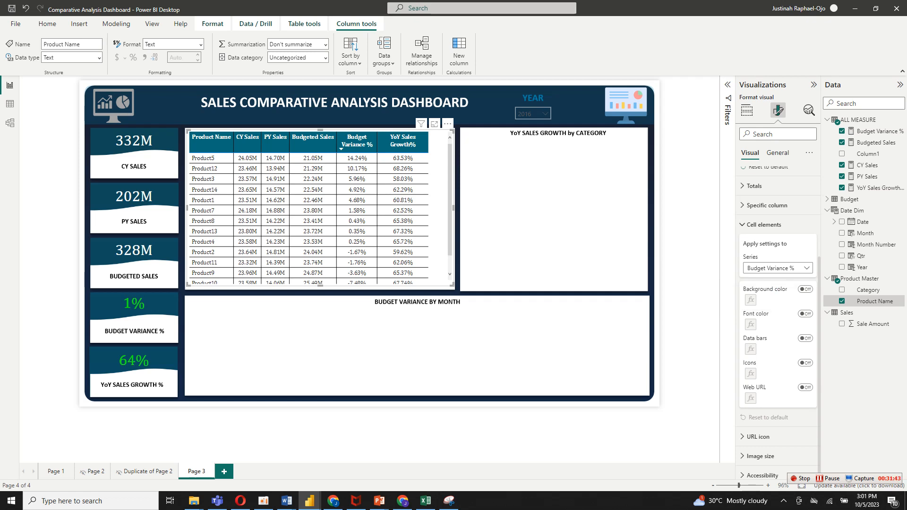
click(805, 363)
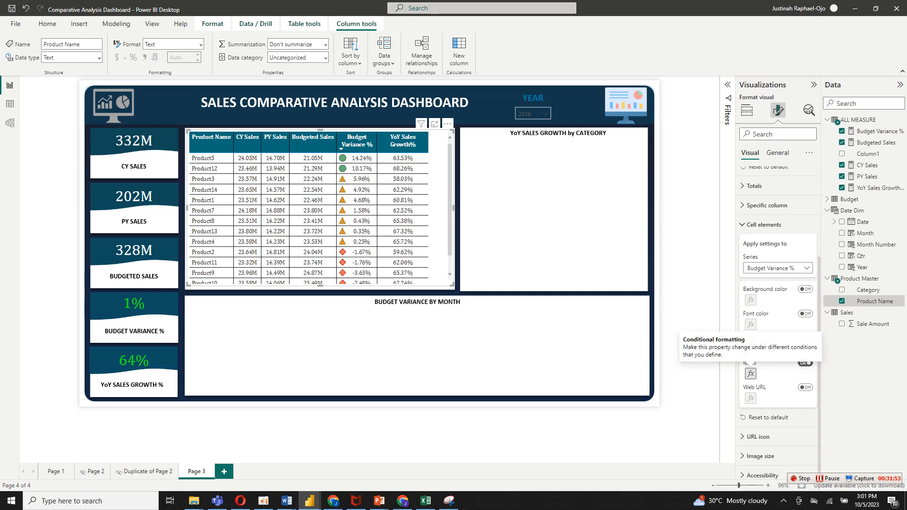
Open the icon rules for Budget Variance % and change the first rule's lower comparison to greater than (>).
click(750, 373)
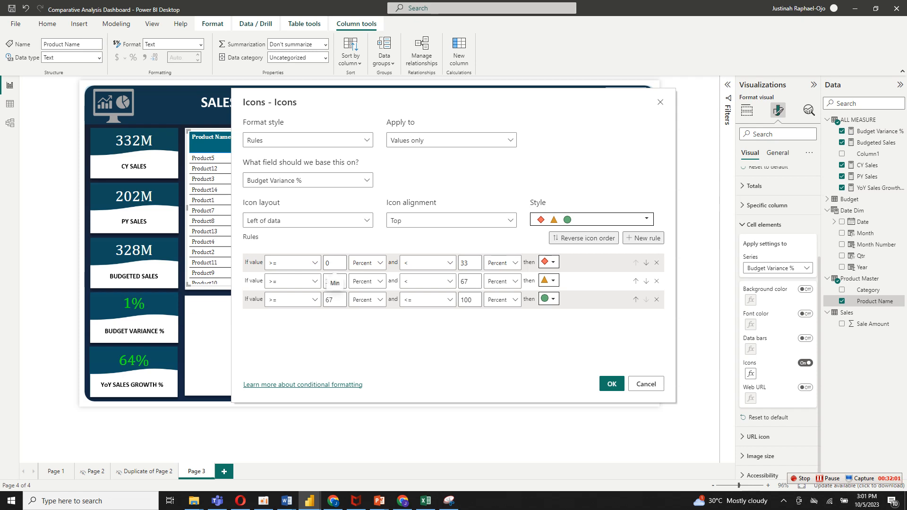
click(314, 262)
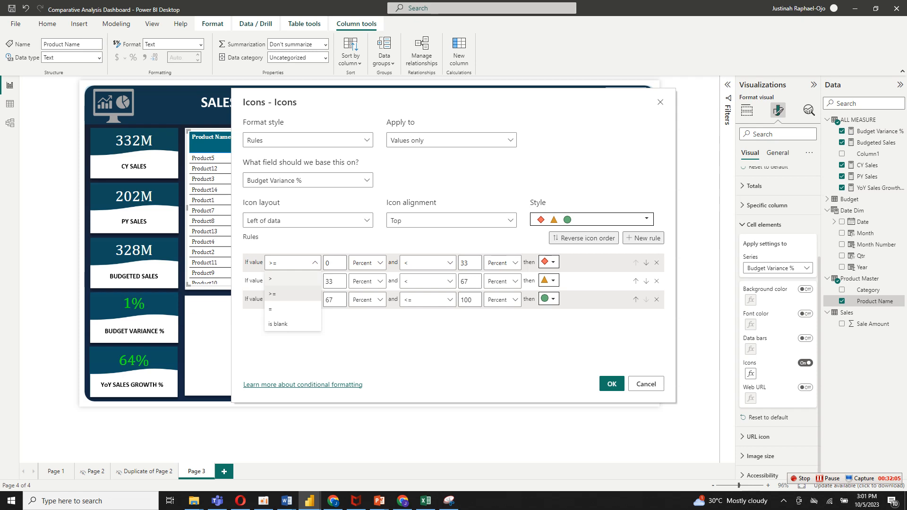
click(292, 279)
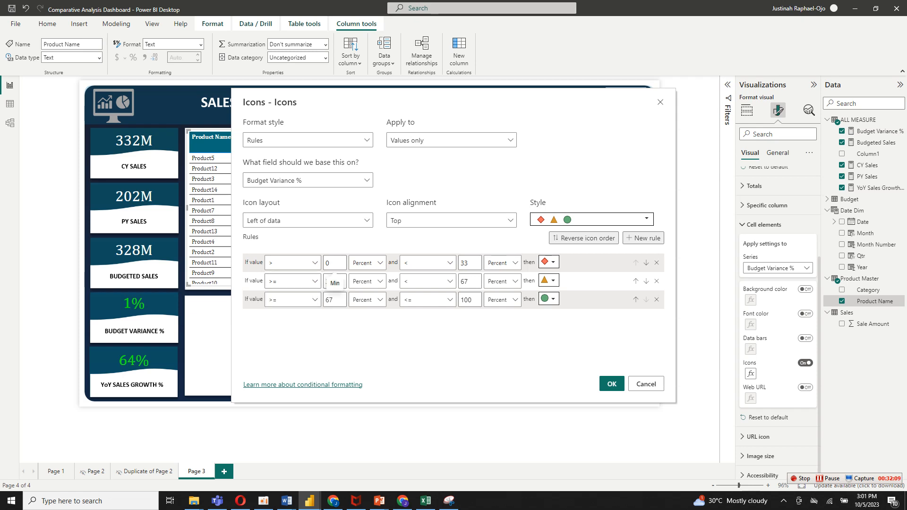
Switch the lower and upper bounds of all three icon rules from Percent to Number.
click(368, 262)
click(367, 279)
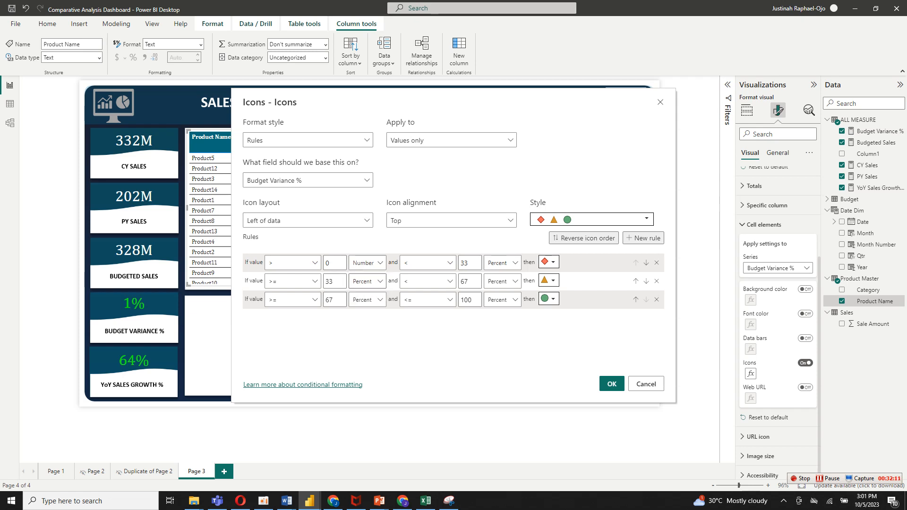
click(368, 281)
click(363, 296)
click(368, 299)
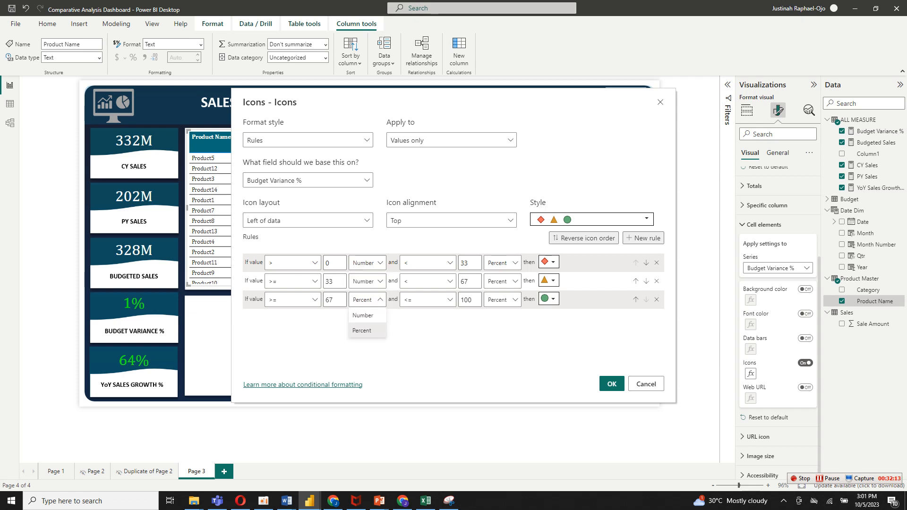
click(362, 315)
click(502, 263)
click(499, 278)
click(502, 281)
click(498, 297)
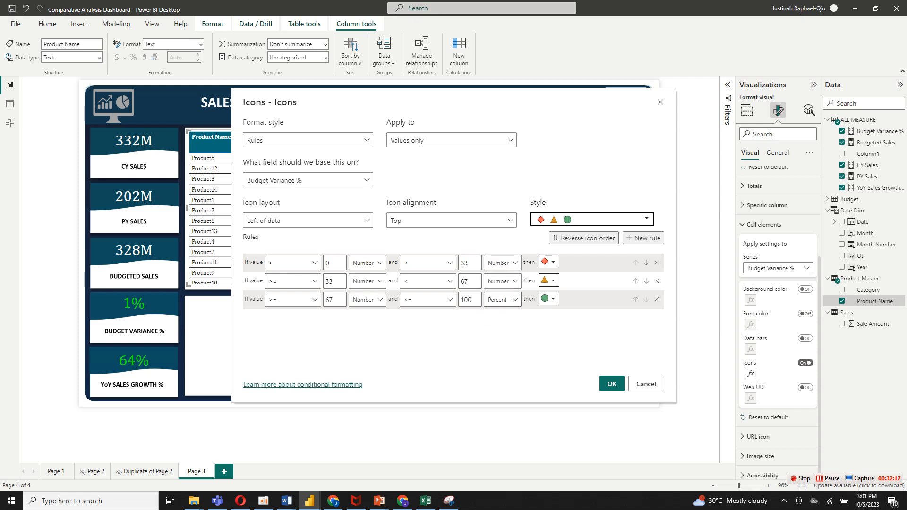
click(502, 299)
click(499, 315)
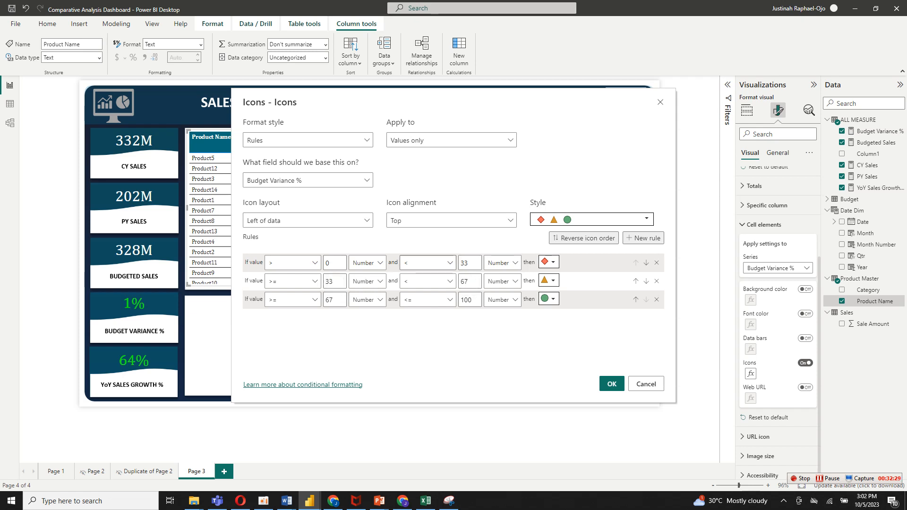
Clear the first icon rule's upper bound so it uses Max, and give the rule a green upward triangle icon.
click(470, 262)
double_click(467, 262)
key(BackSpace)
click(551, 262)
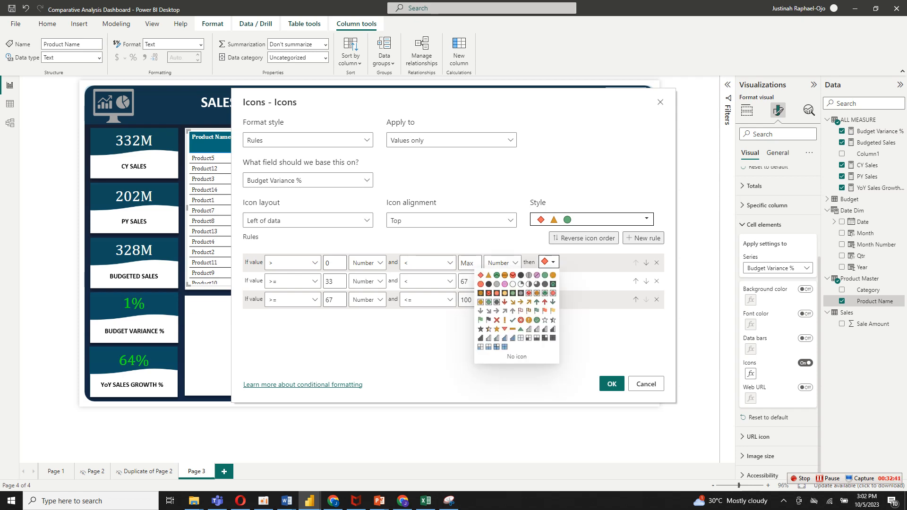
click(520, 329)
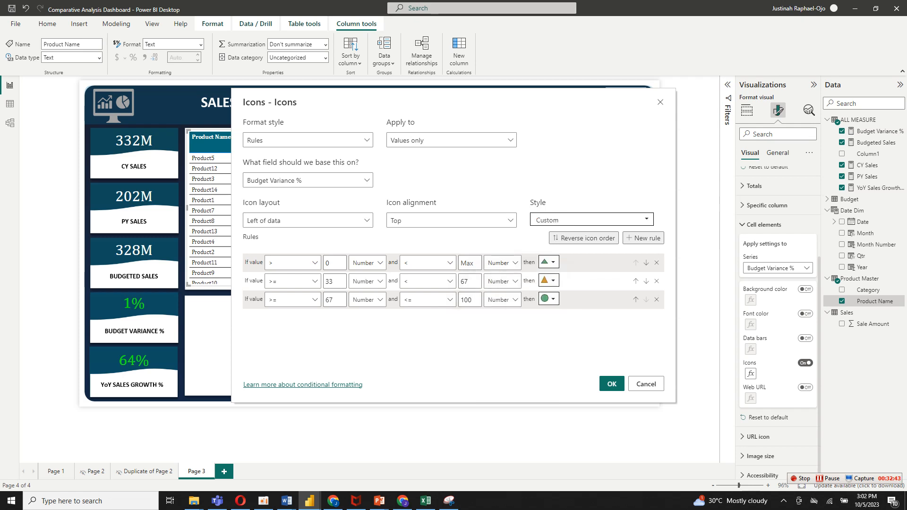
Make the second icon rule apply when the value equals 0, with the yellow triangle icon.
click(293, 281)
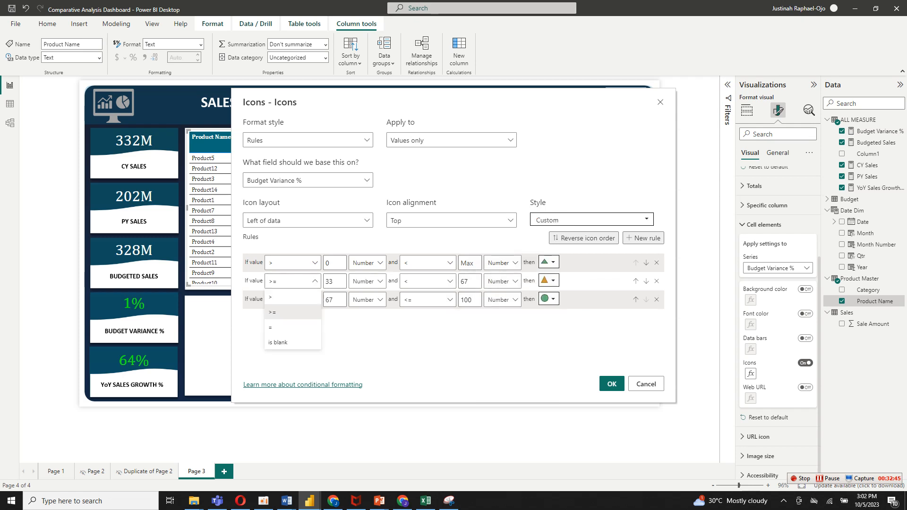
click(293, 327)
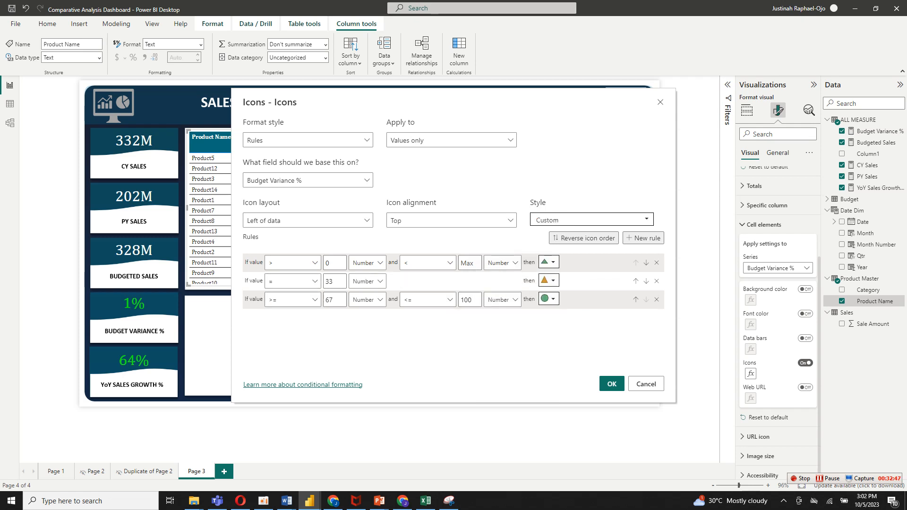
double_click(330, 281)
text(0)
click(549, 280)
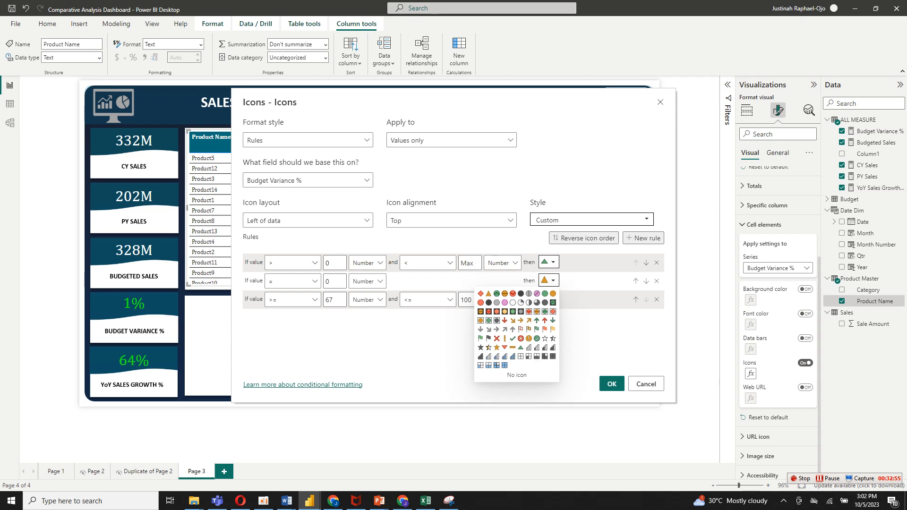
click(488, 294)
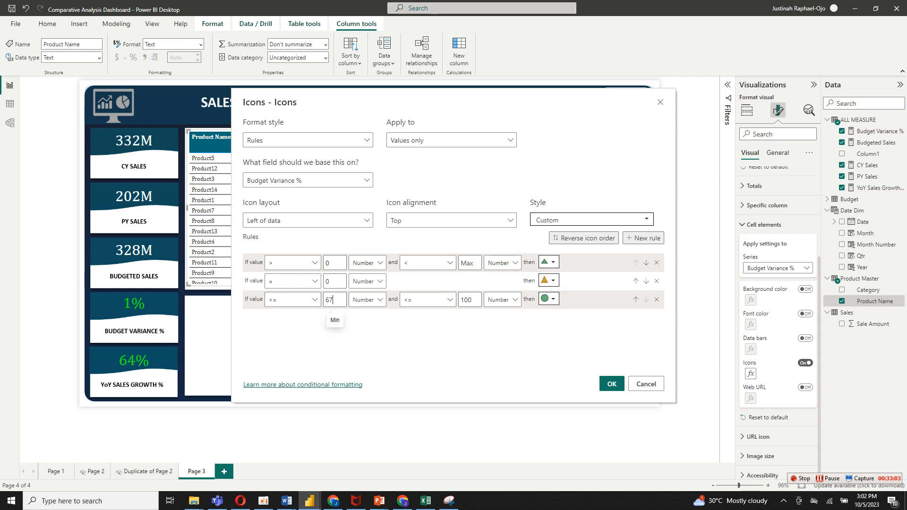
Make the third icon rule cover values from Min to less than 0, with a red downward triangle icon.
double_click(329, 300)
key(BackSpace)
click(434, 300)
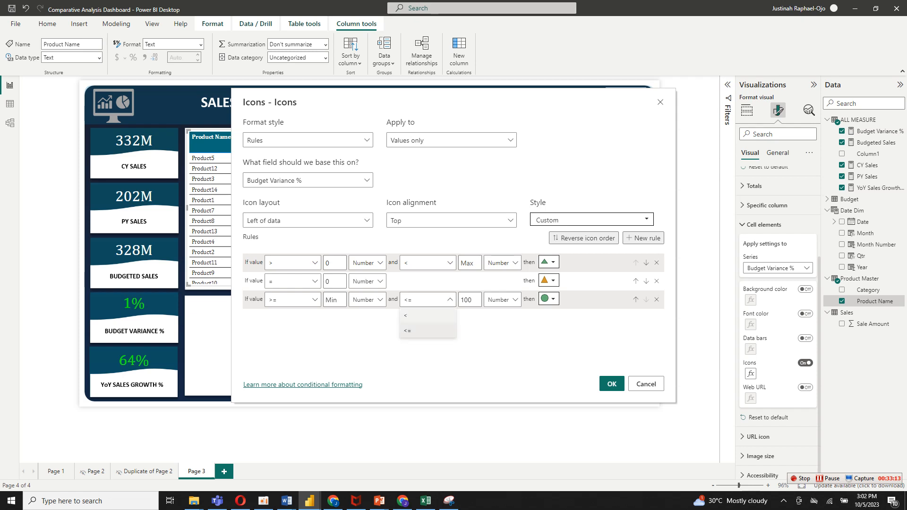
click(410, 315)
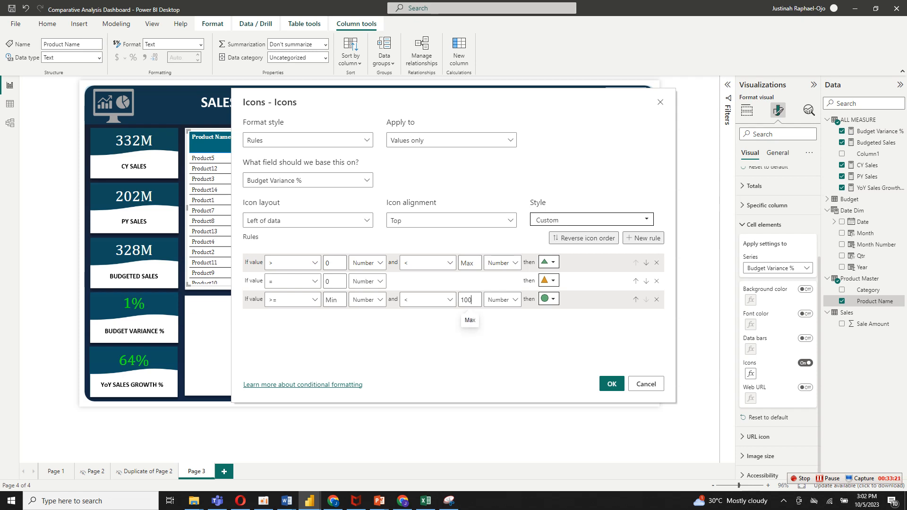
double_click(469, 299)
text(0)
click(552, 299)
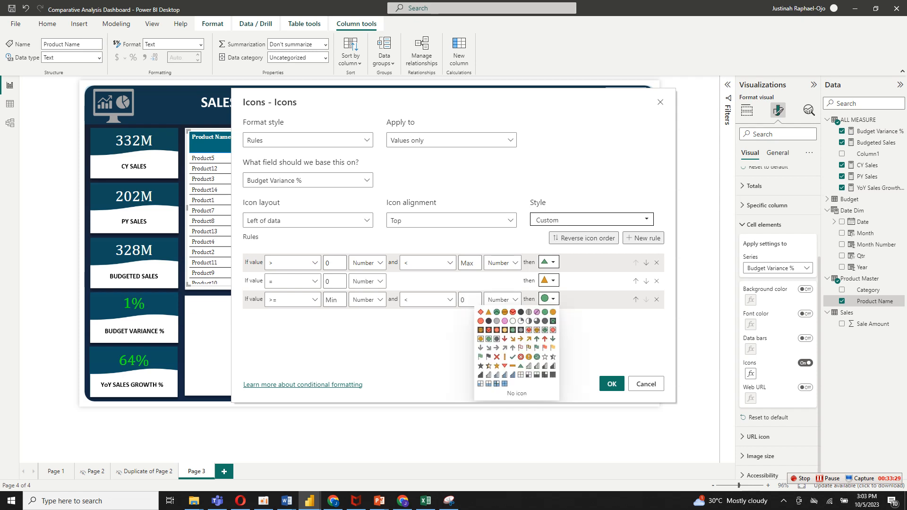
click(505, 365)
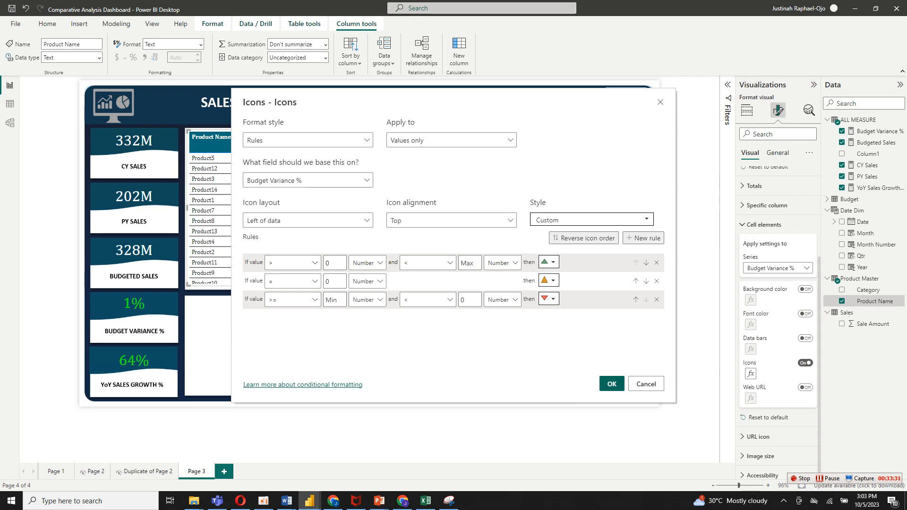
Apply the Budget Variance % icon rules and sort the product table by YoY Sales Growth%.
click(612, 383)
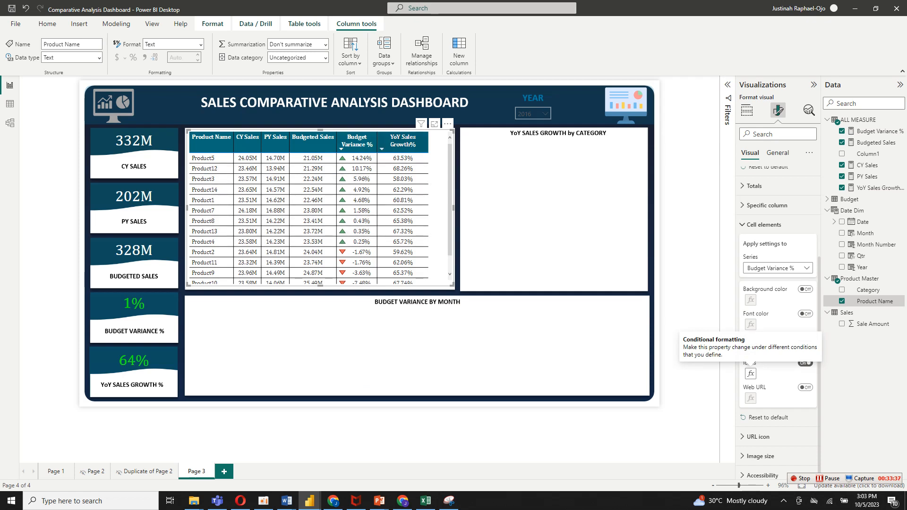
click(402, 140)
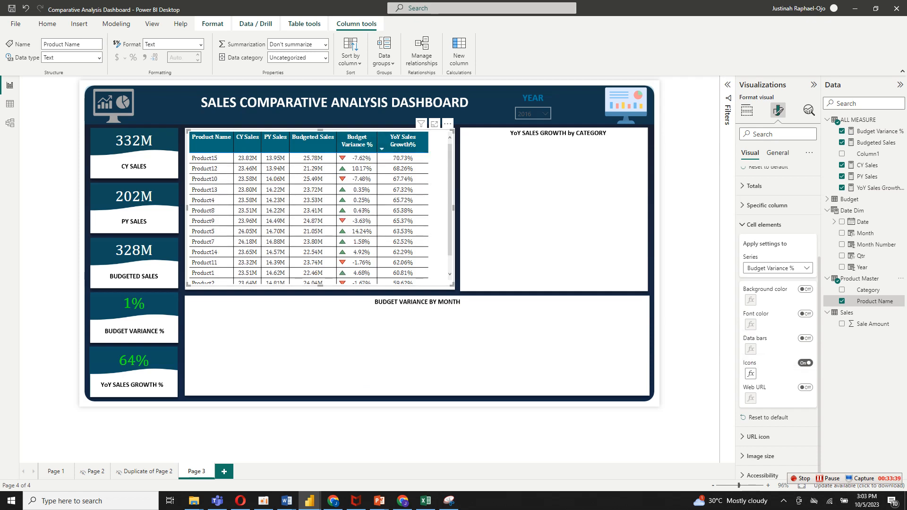
Turn on conditional icons for the YoY Sales Growth% column and set the first rule's lower comparison to greater than (>).
click(777, 268)
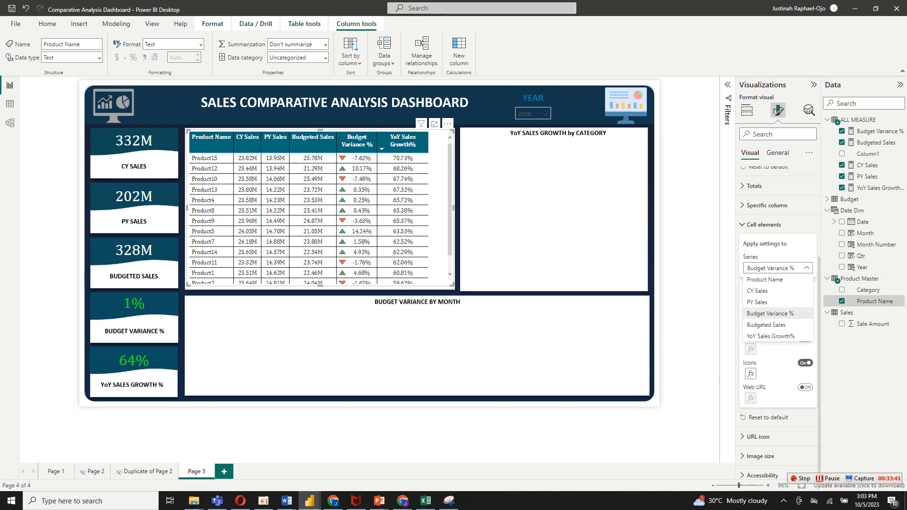
click(770, 336)
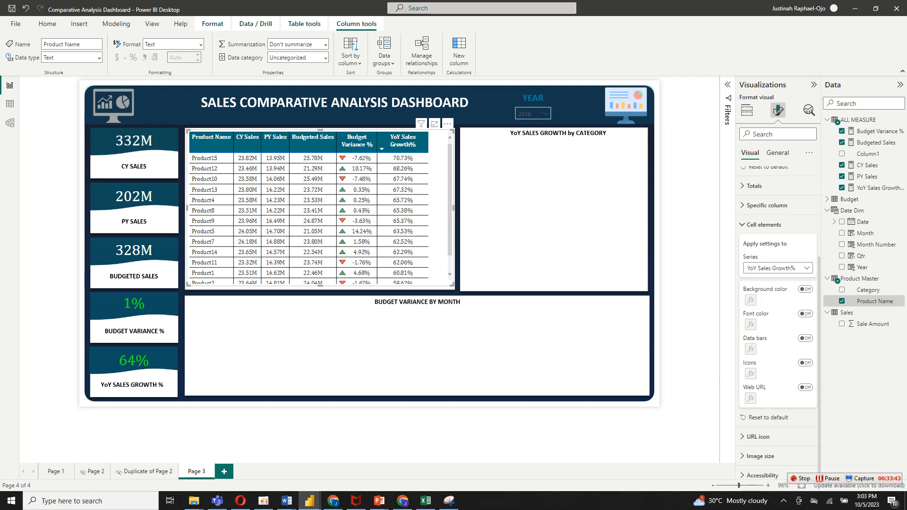
click(806, 363)
click(751, 373)
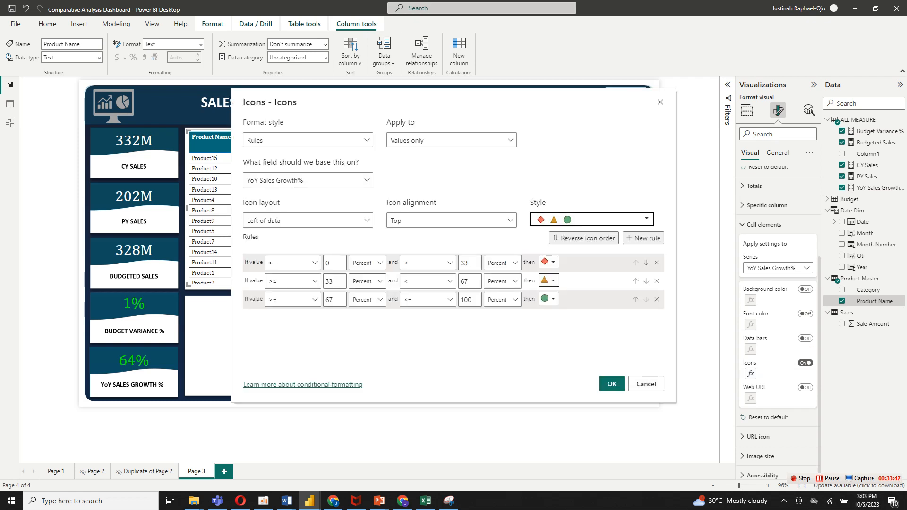
click(293, 262)
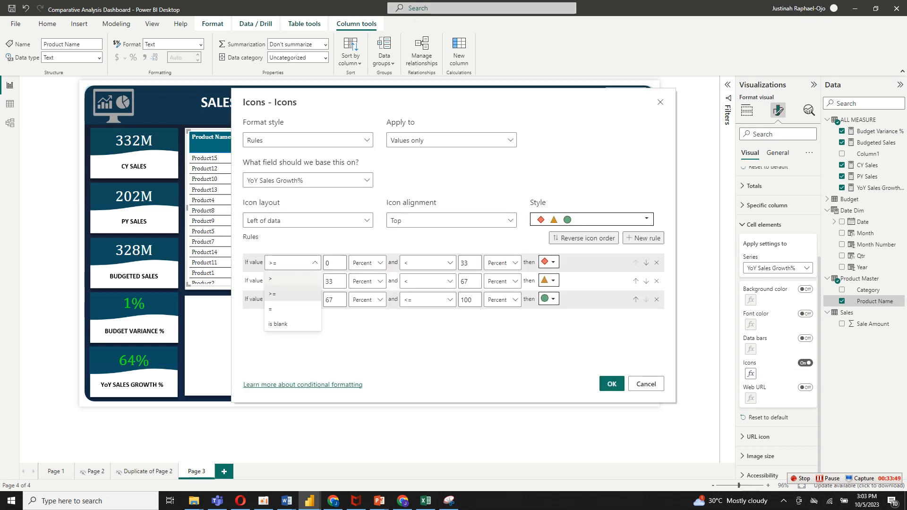
click(271, 279)
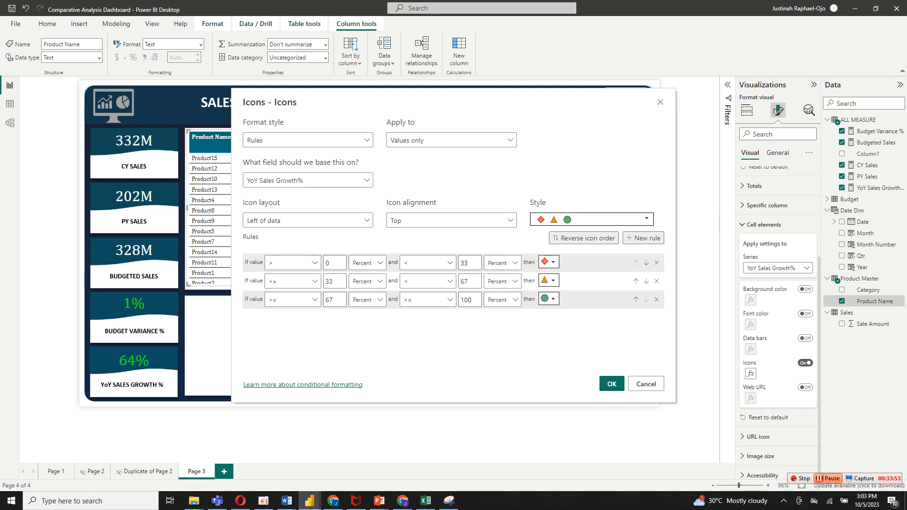
Switch the lower and upper bounds of all three YoY Sales Growth% icon rules from Percent to Number.
click(367, 262)
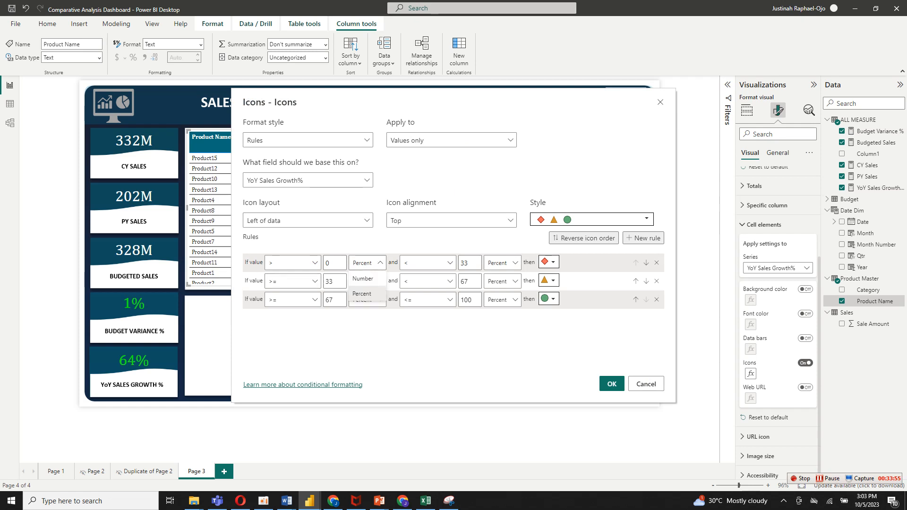
click(362, 279)
click(367, 281)
click(363, 297)
click(367, 300)
click(362, 316)
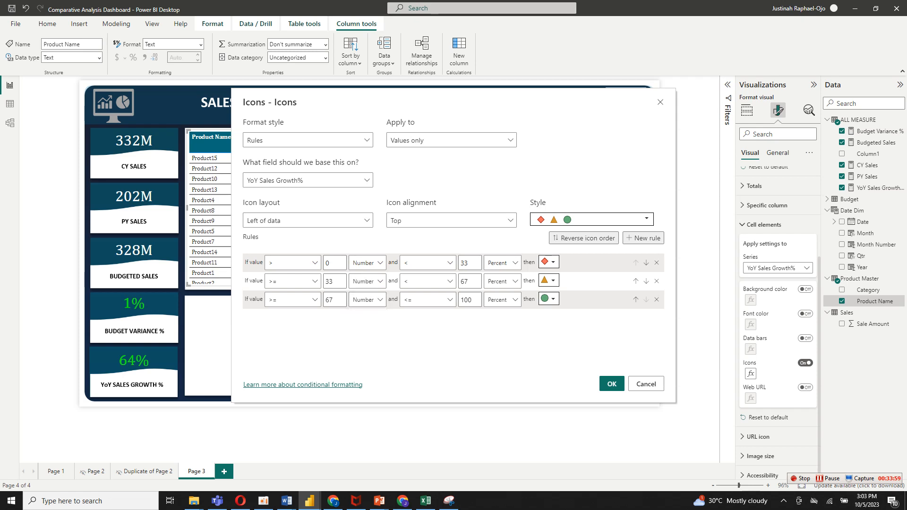
click(501, 262)
click(498, 278)
click(502, 281)
click(497, 297)
click(502, 300)
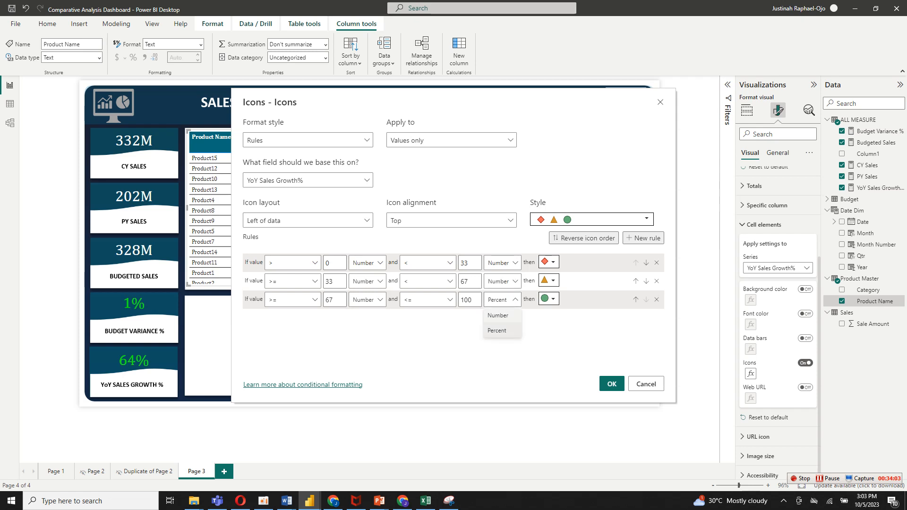
click(498, 315)
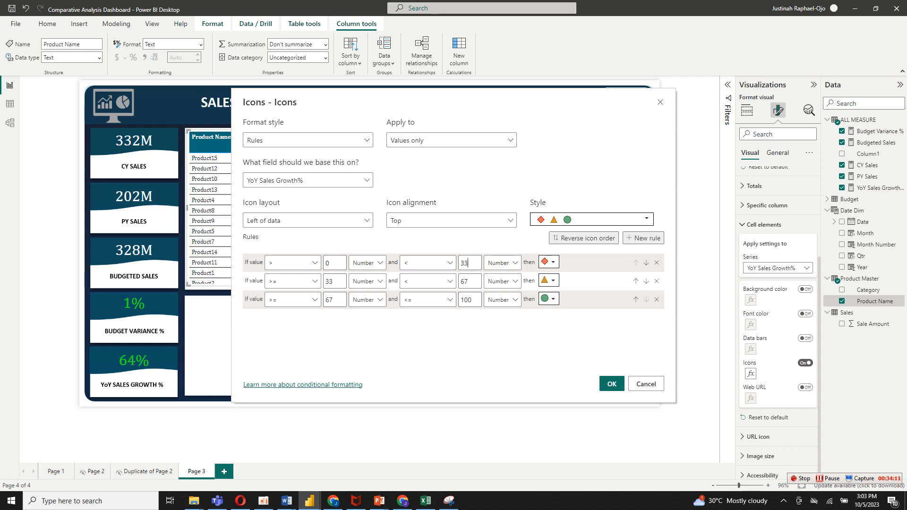
Clear the first YoY Sales Growth% rule's upper bound so it uses Max, and give it a green upward triangle icon.
key(BackSpace)
key(BackSpace)
click(549, 262)
click(520, 329)
Make the second YoY Sales Growth% icon rule apply when the value equals 0.
click(314, 281)
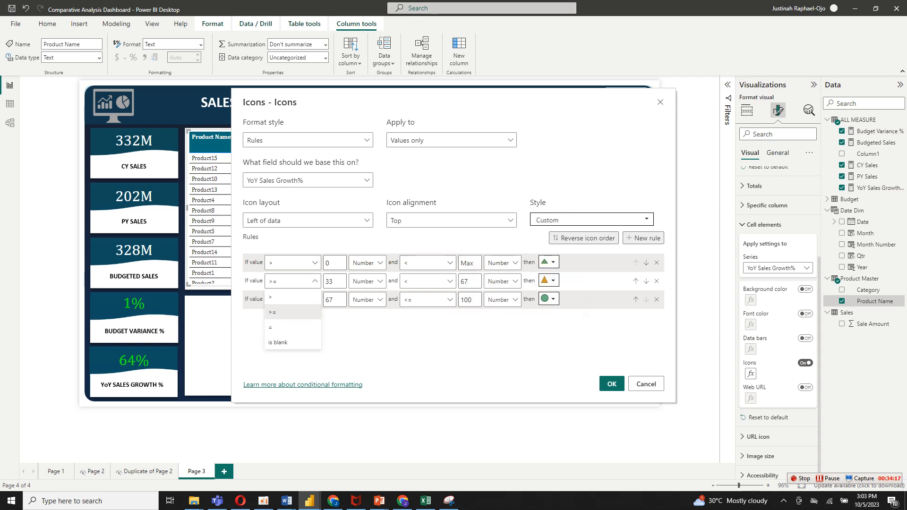
click(270, 327)
drag(335, 281, 317, 282)
text(0)
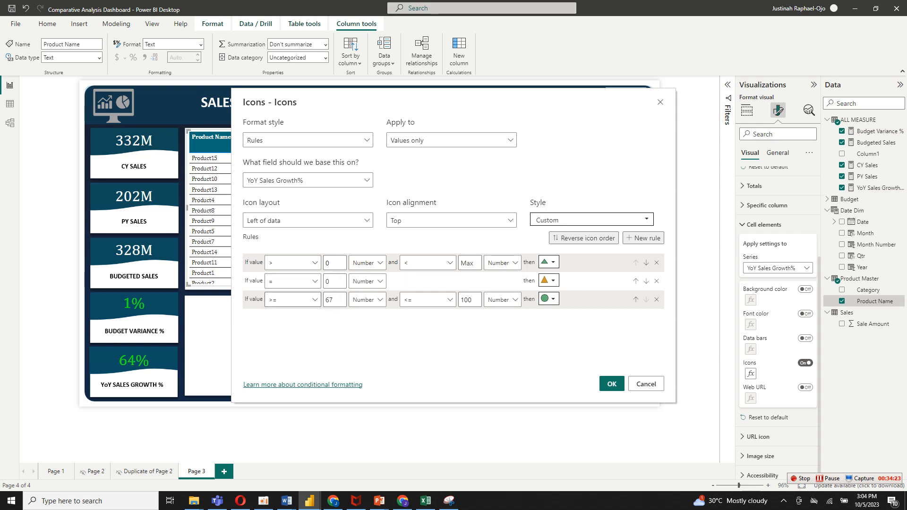
Make the third YoY Sales Growth% rule cover Min to less than 0 with a red downward triangle, and apply the rules.
double_click(329, 299)
key(BackSpace)
click(427, 299)
click(416, 315)
click(469, 300)
double_click(470, 299)
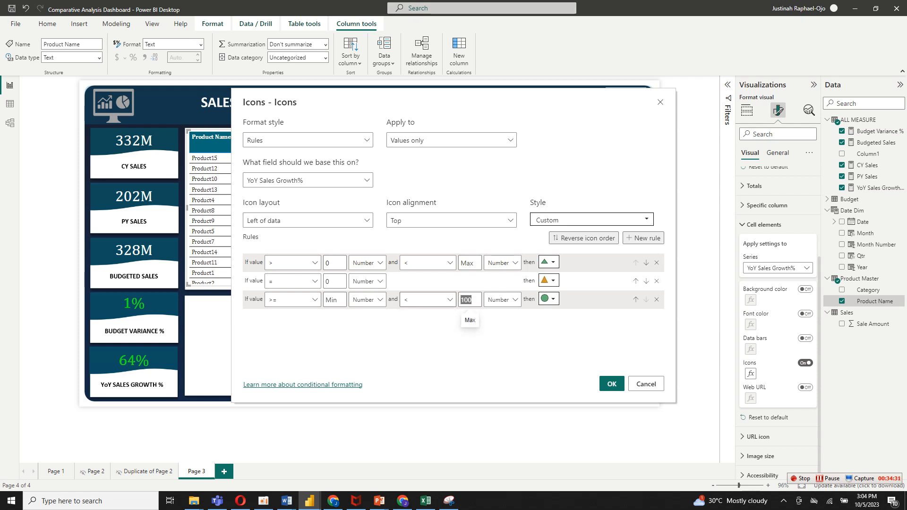
key(BackSpace)
text(0)
click(551, 299)
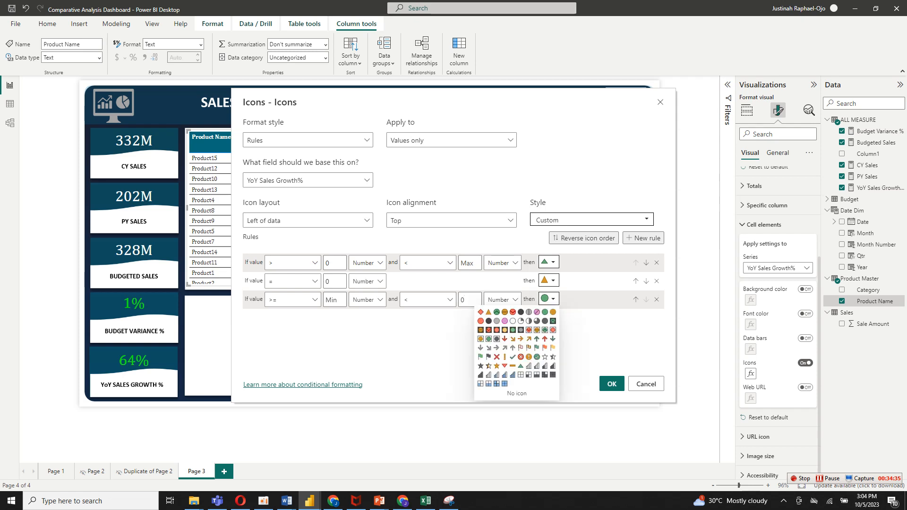
click(504, 366)
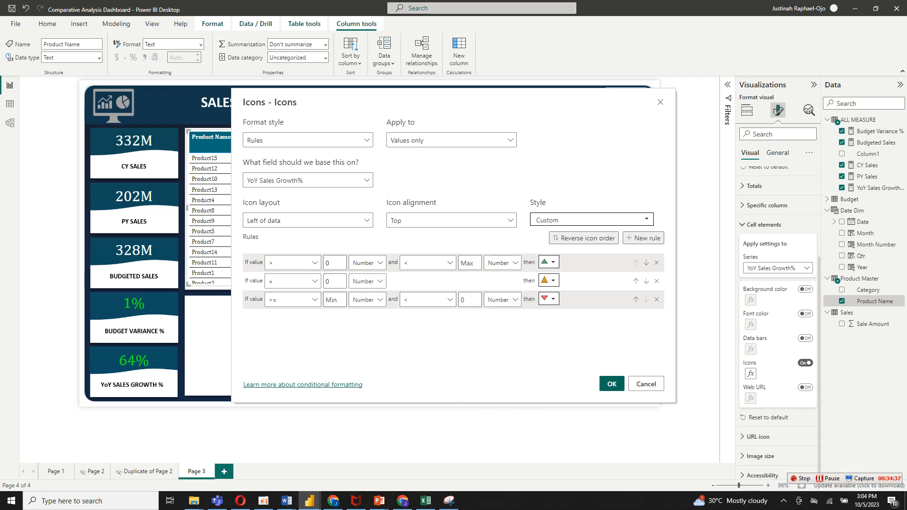
click(612, 384)
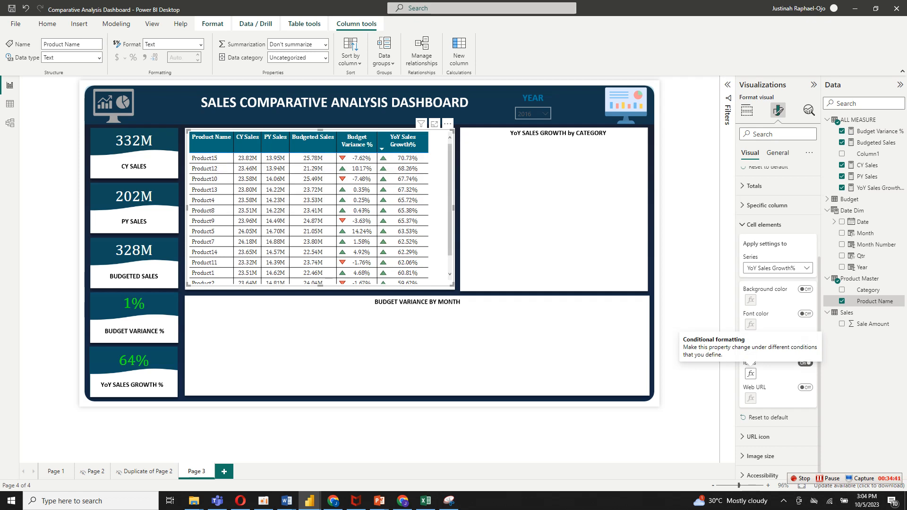
Add a donut chart and fit it beneath the YoY SALES GROWTH by CATEGORY heading.
click(688, 311)
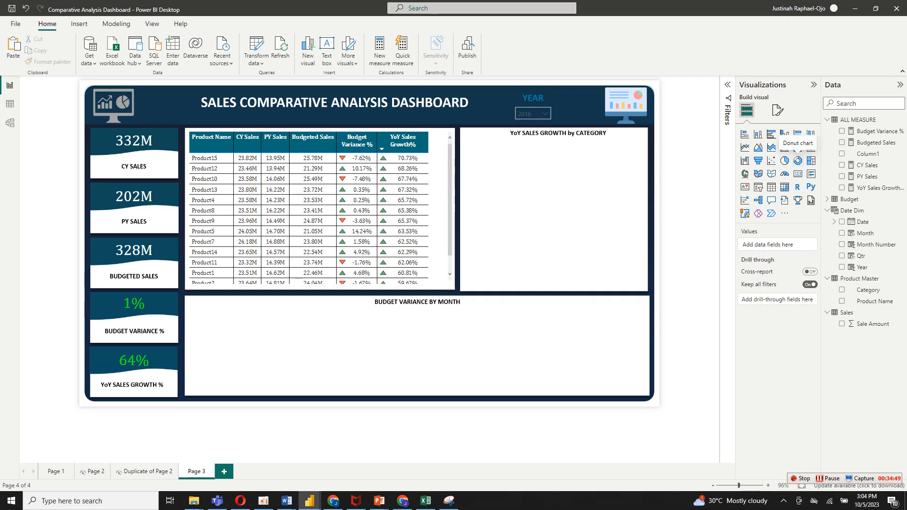
click(797, 160)
drag(564, 205, 556, 205)
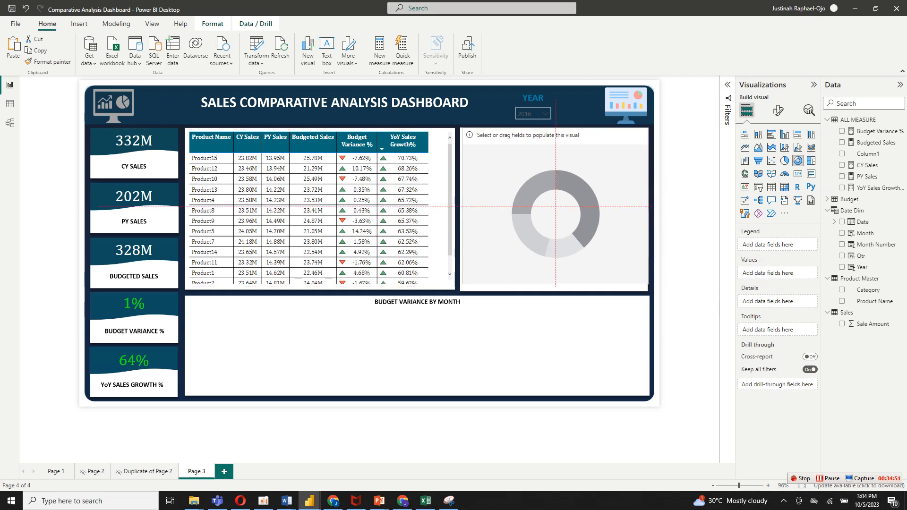
drag(648, 129, 646, 140)
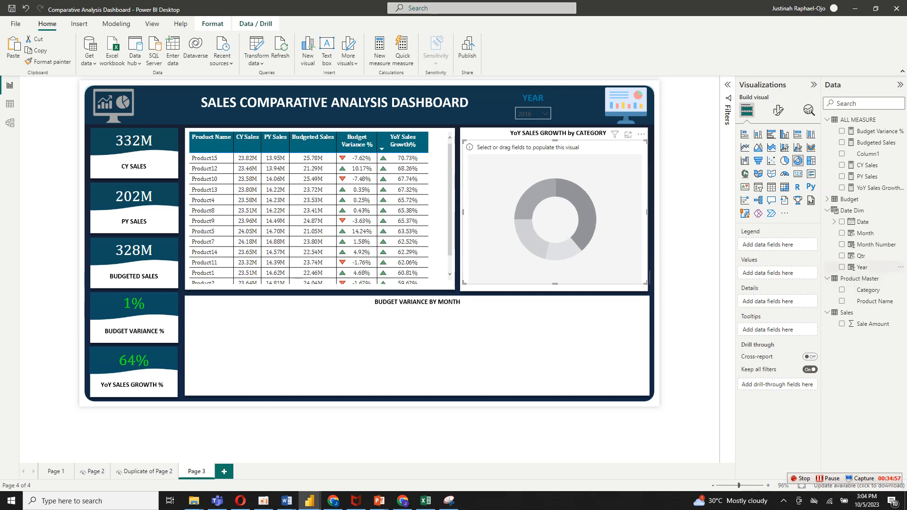
Use Category as the donut chart's legend and YoY Sales Growth% as its values.
drag(867, 289, 781, 256)
drag(783, 247, 782, 246)
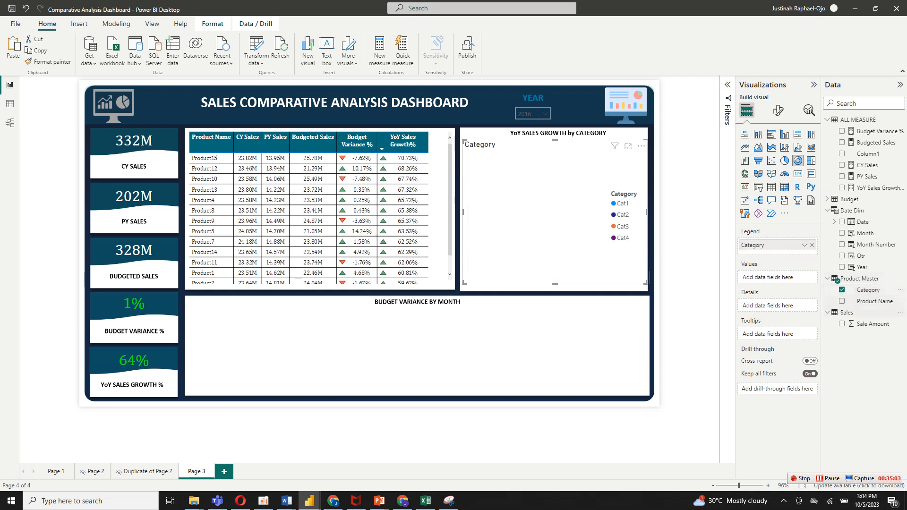
drag(873, 187, 798, 279)
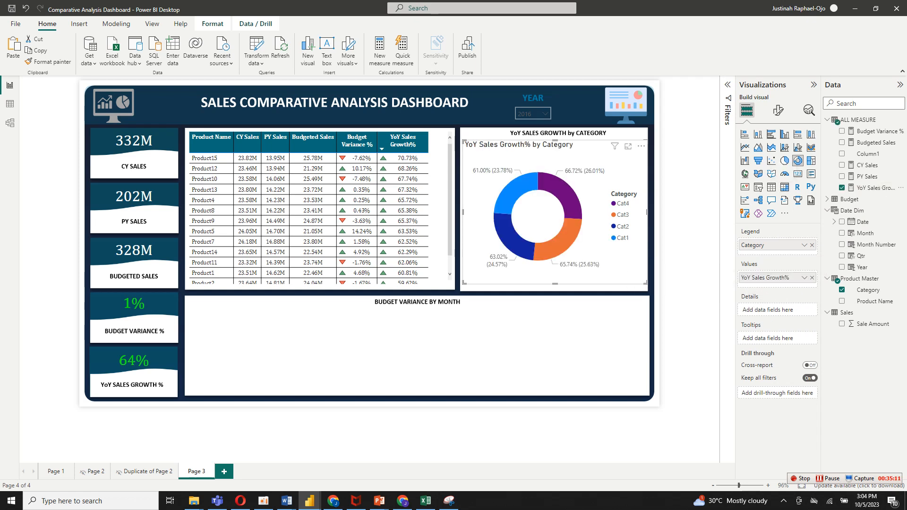
Turn off the donut chart's background and title.
click(779, 110)
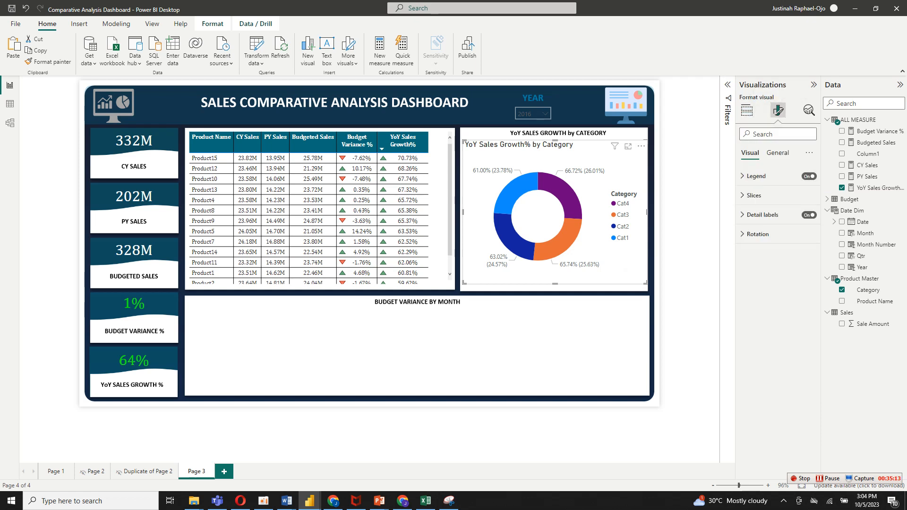
click(777, 153)
click(754, 215)
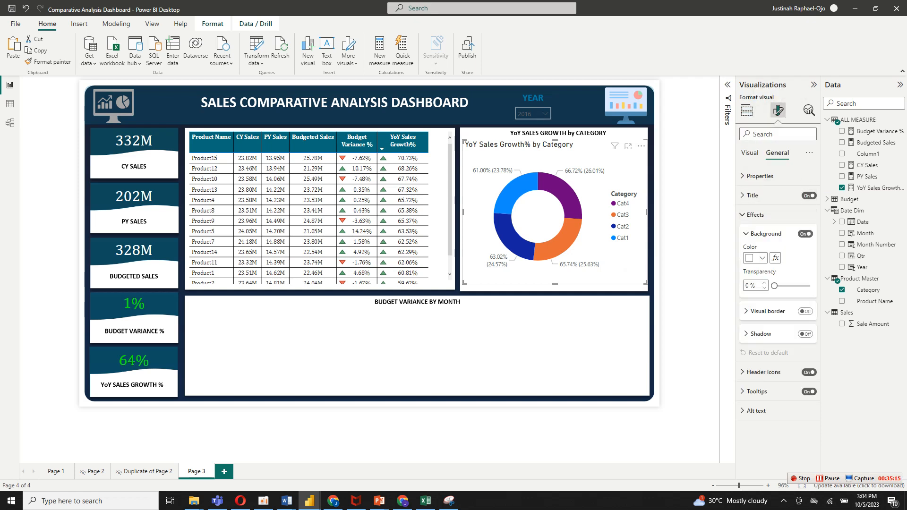
click(805, 233)
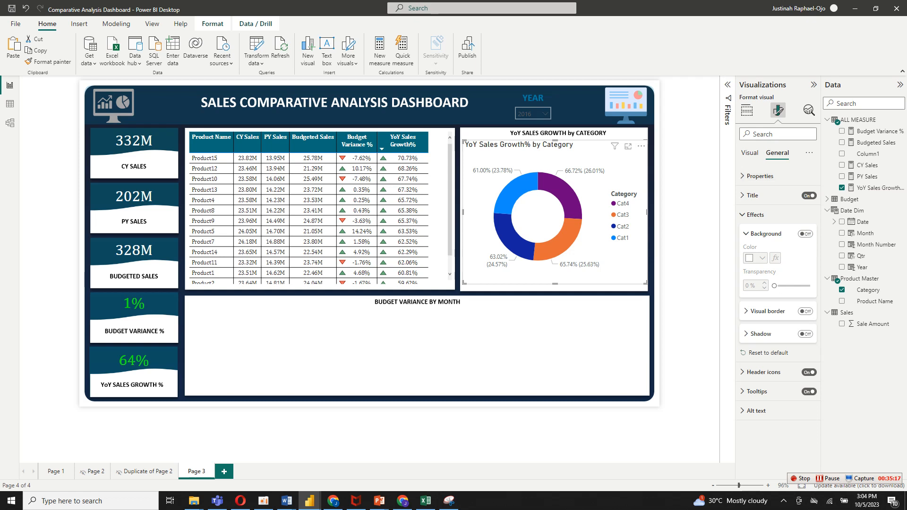
click(749, 152)
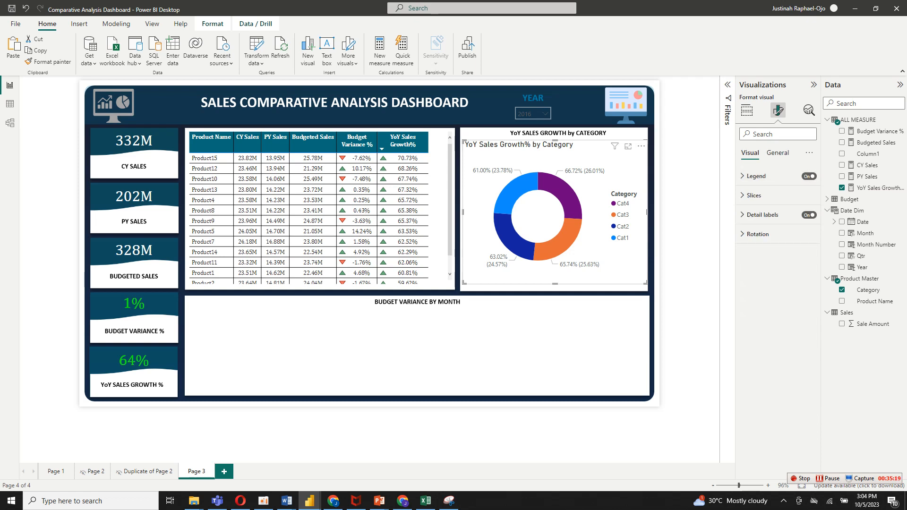
click(777, 153)
click(808, 196)
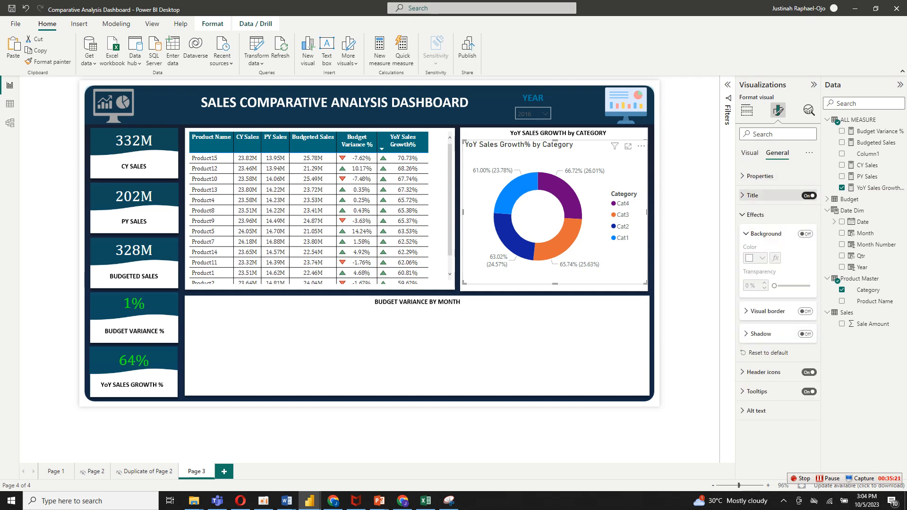
Set the donut chart's legend position to Bottom center.
click(750, 153)
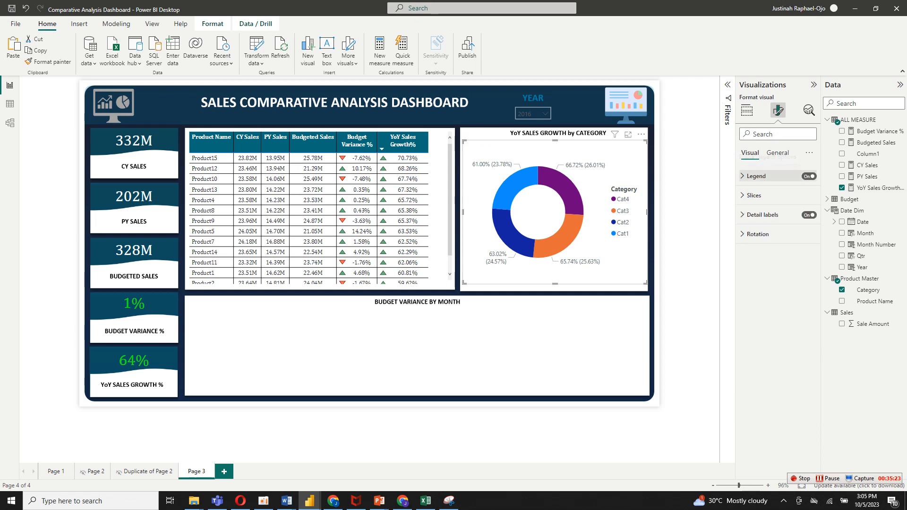
click(756, 176)
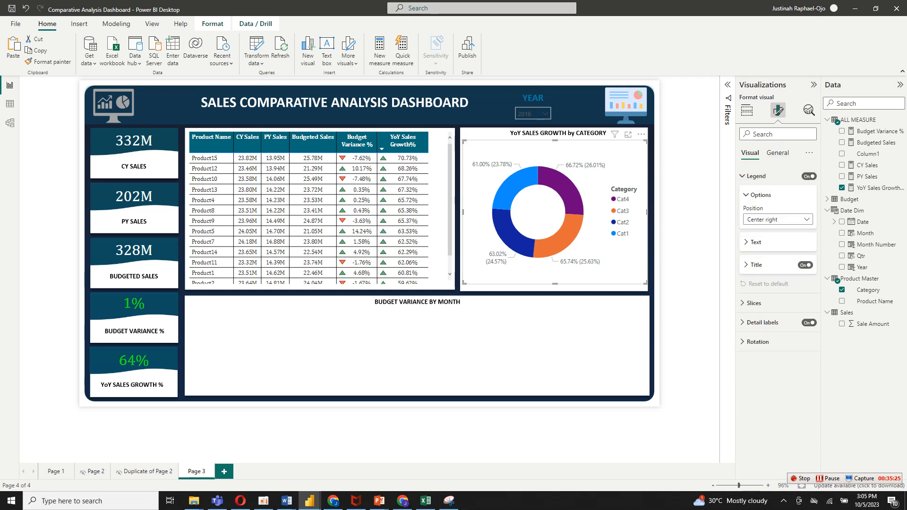
click(776, 219)
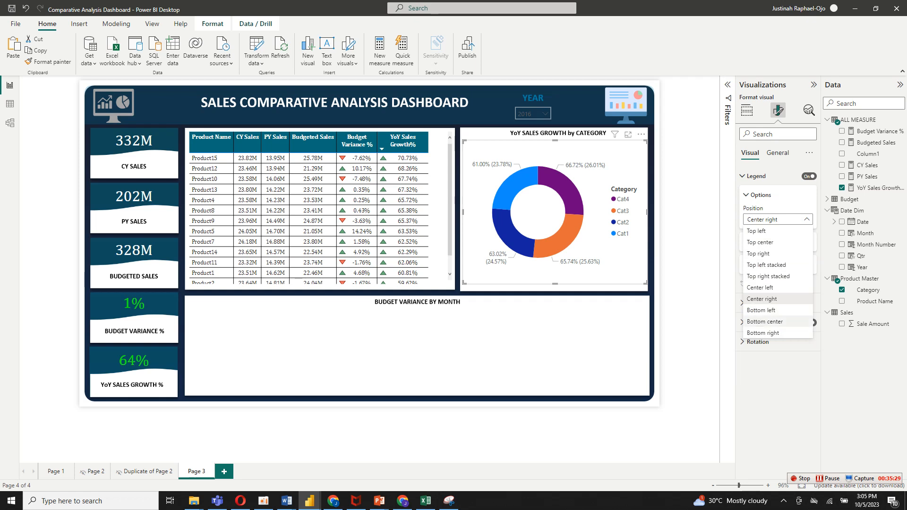
click(765, 321)
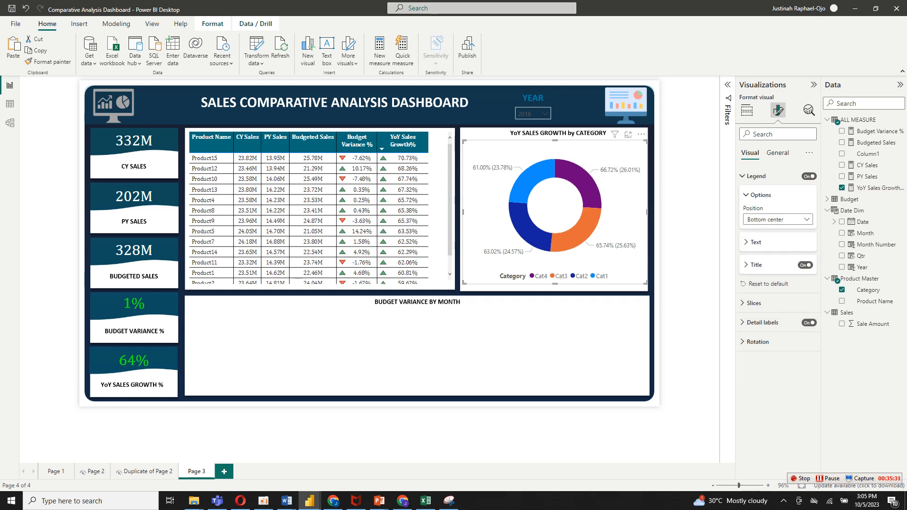
Format the donut chart's legend text as black Cambria and turn off the legend title.
click(755, 242)
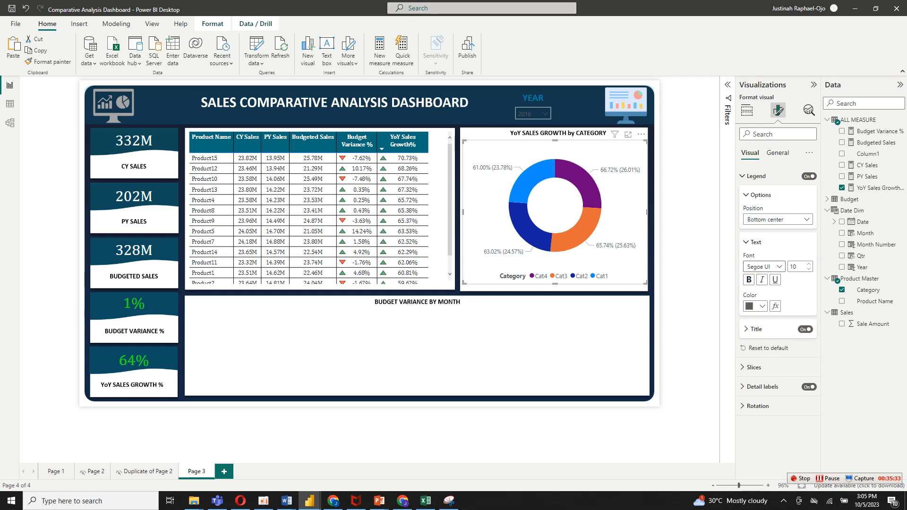
click(755, 306)
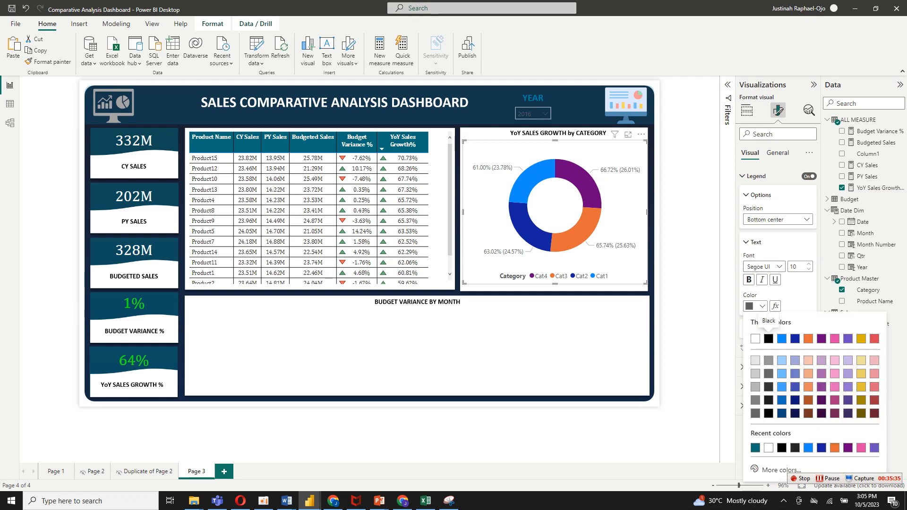
click(768, 338)
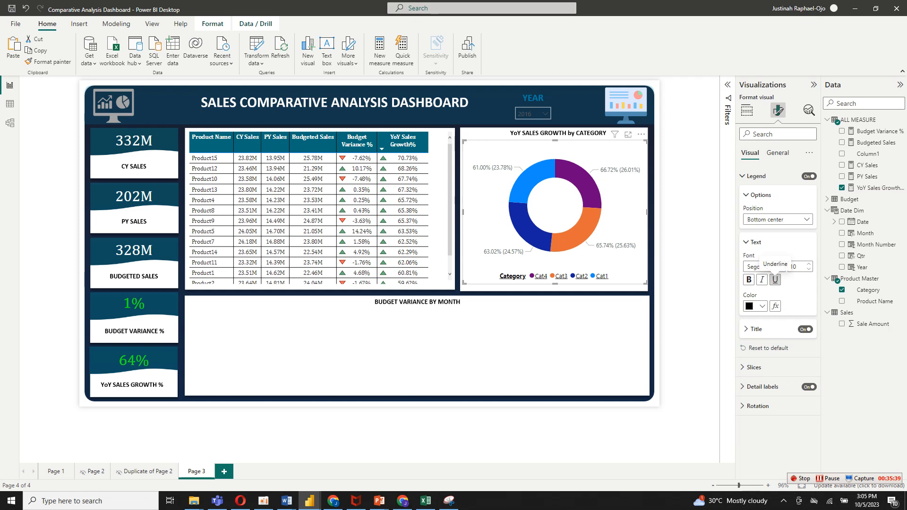
click(775, 279)
click(761, 267)
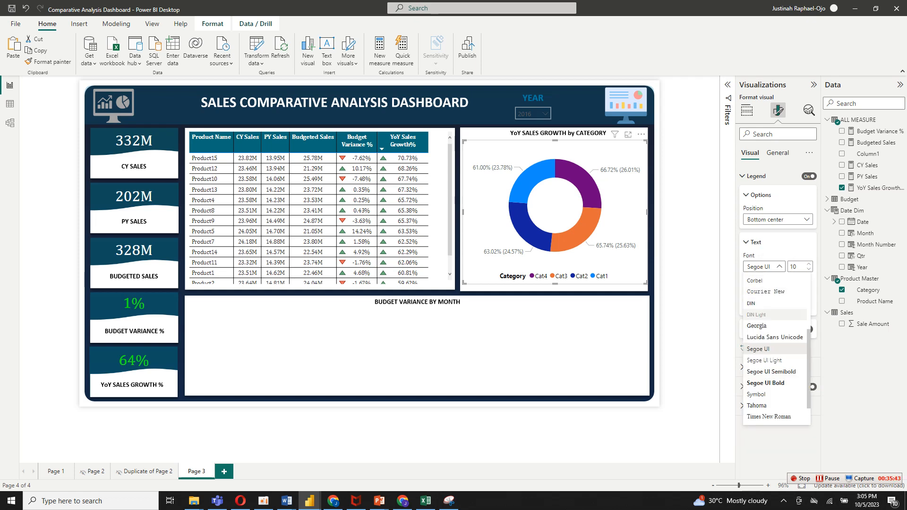
scroll(775, 349, up, 5)
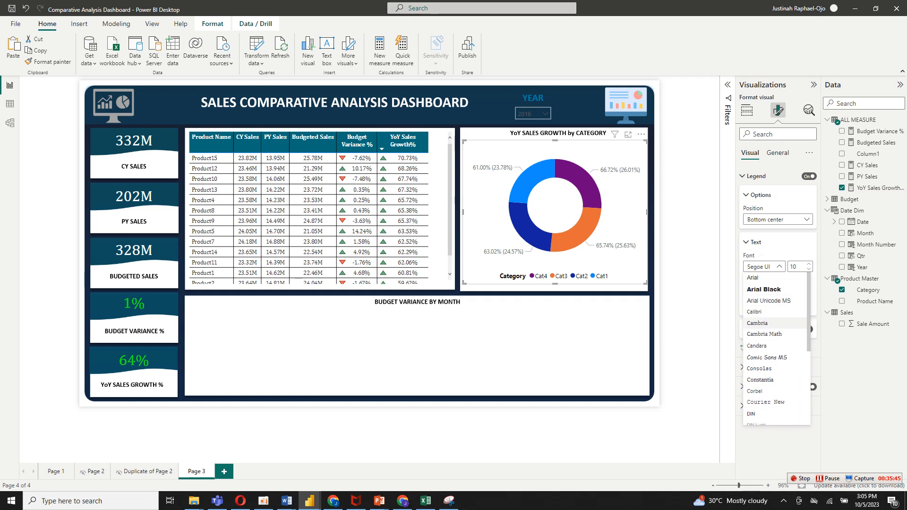
click(757, 323)
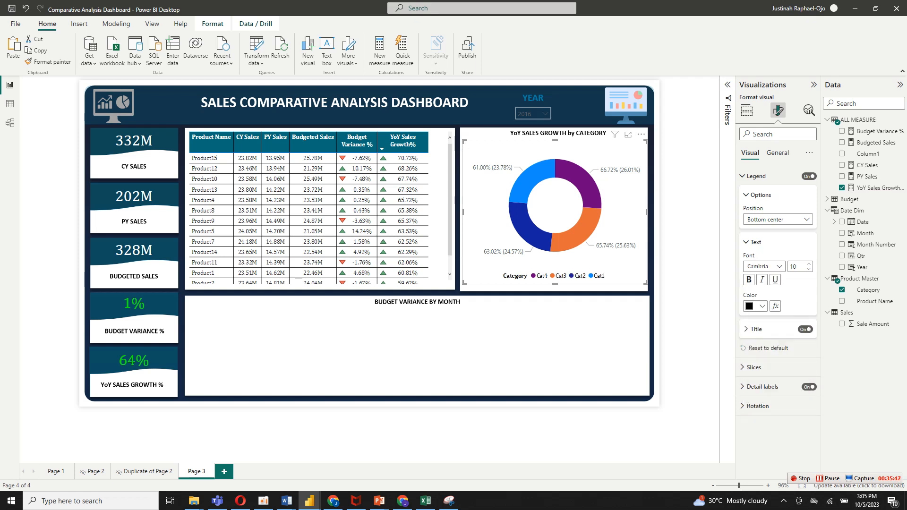
click(805, 330)
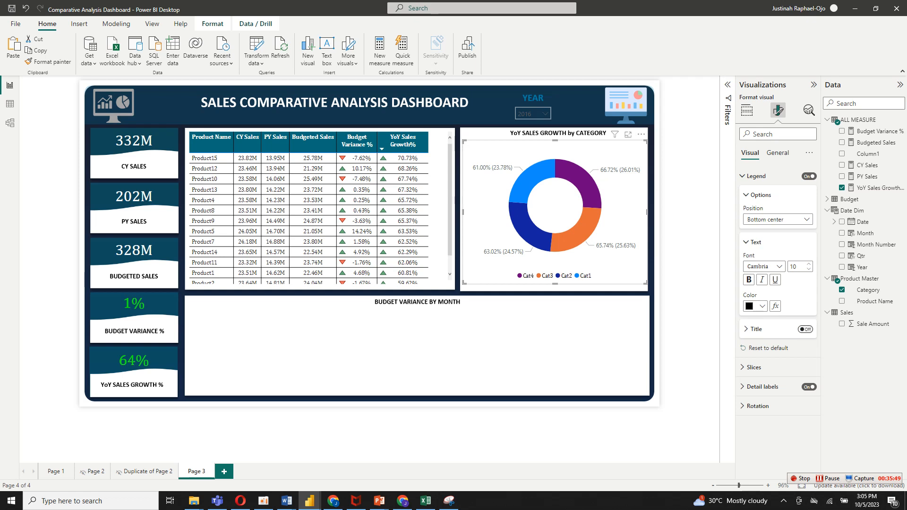
click(756, 176)
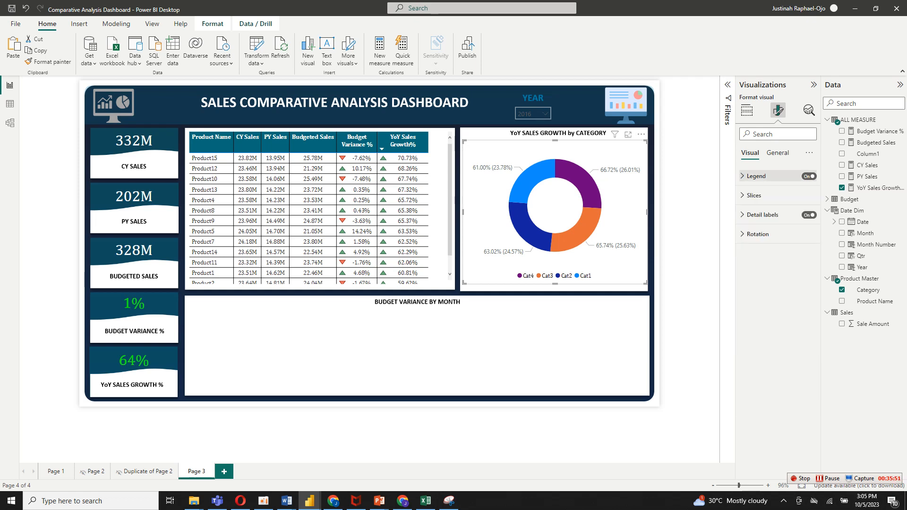
Recolor the donut chart's slices: Cat4 bright blue, Cat2 light yellow and Cat1 dark teal.
click(754, 195)
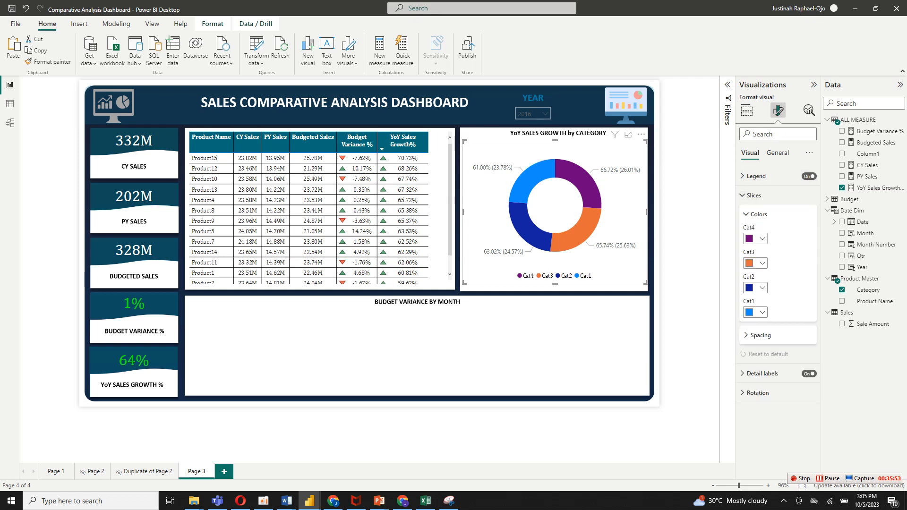
click(755, 238)
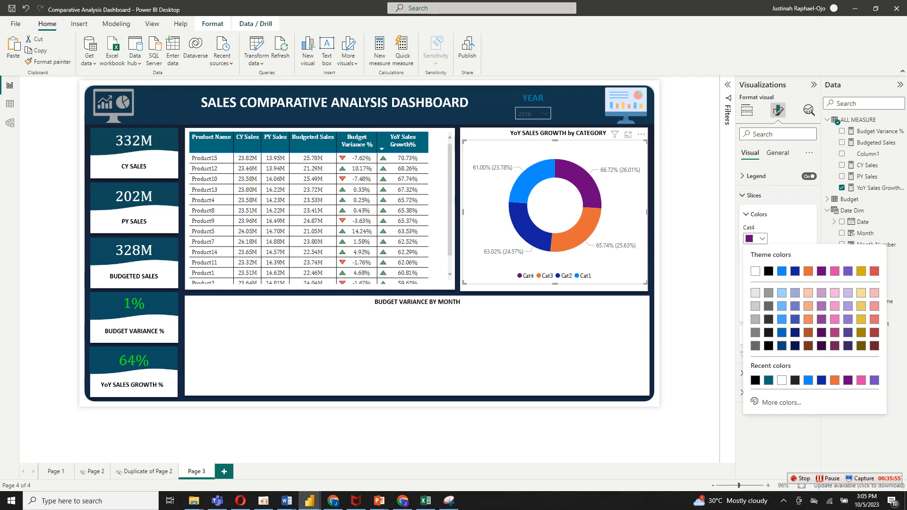
click(781, 271)
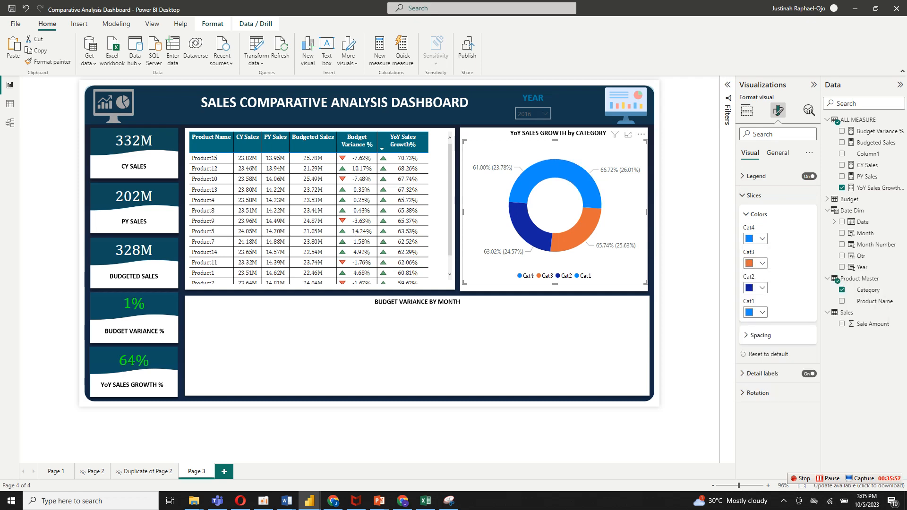
click(755, 287)
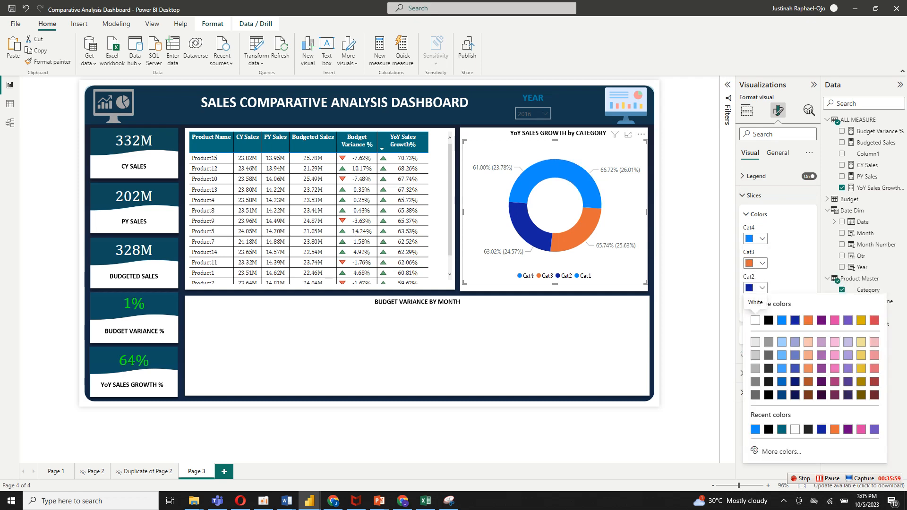
click(861, 342)
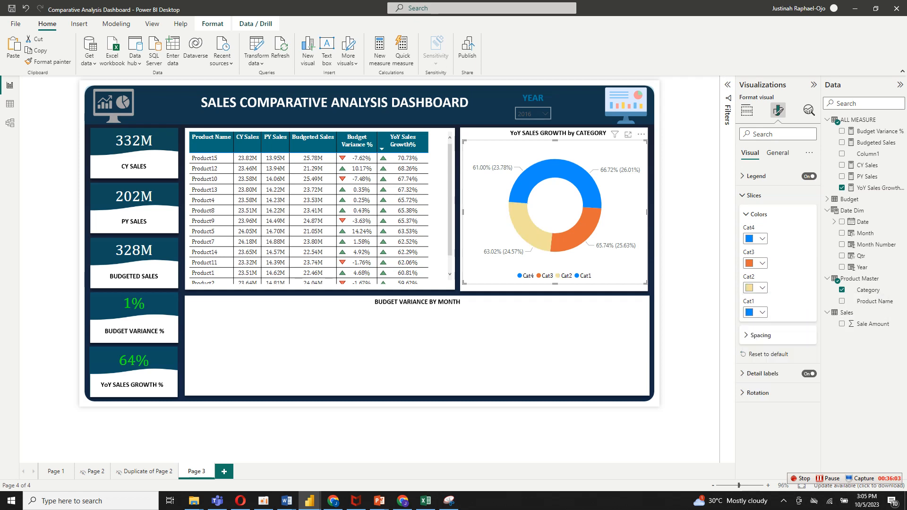
click(755, 313)
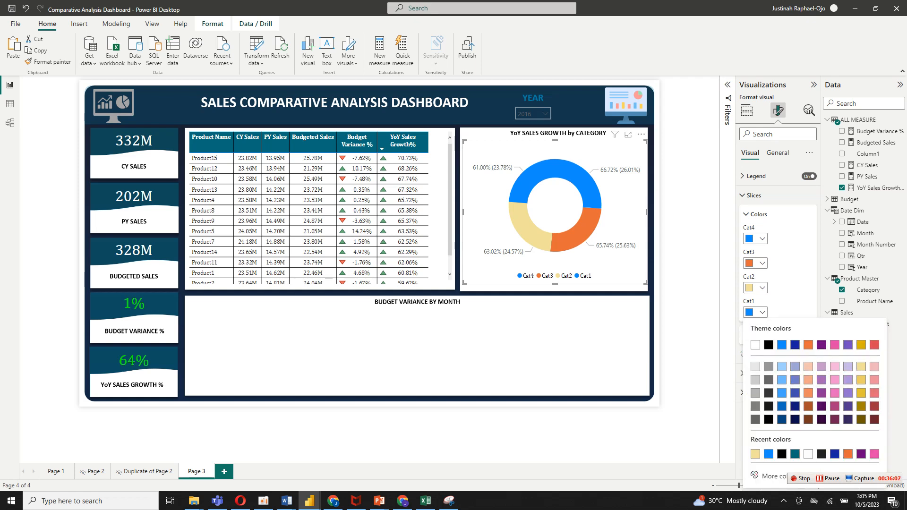
click(795, 454)
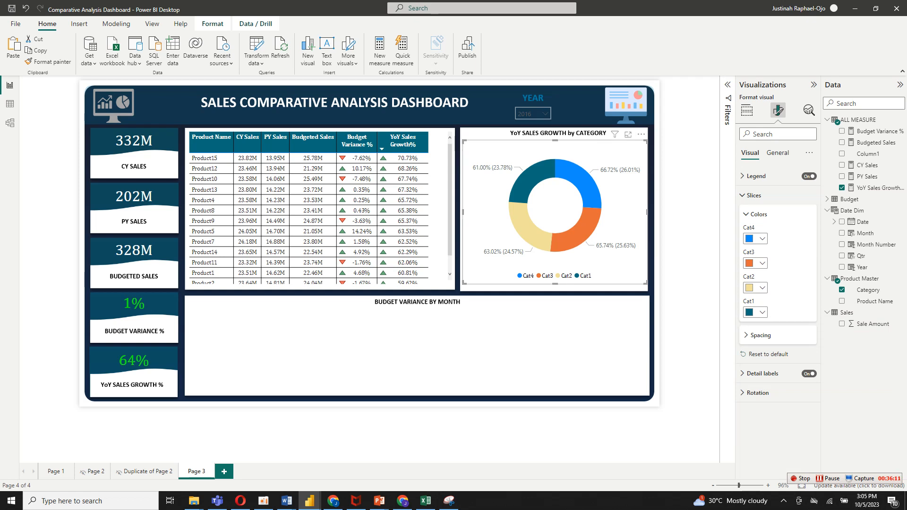
click(754, 195)
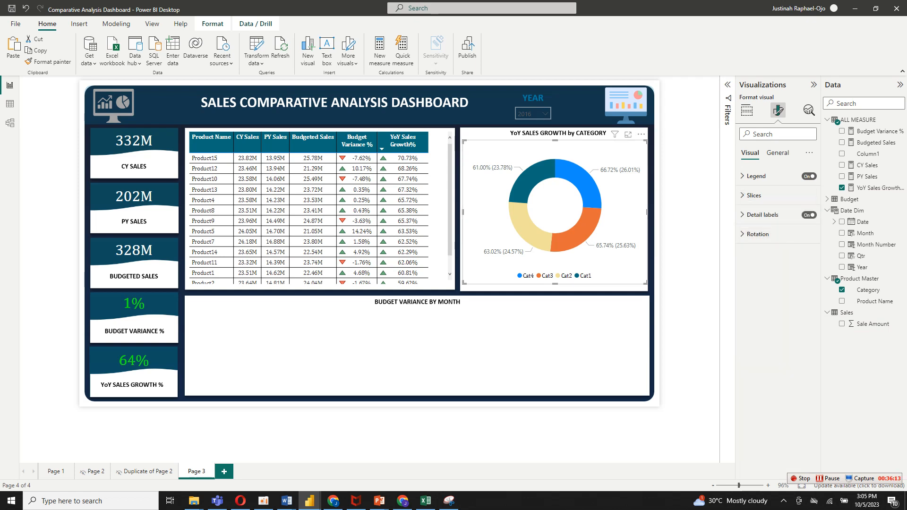
Set the donut chart's detail label contents to Percent of total.
click(762, 214)
click(777, 296)
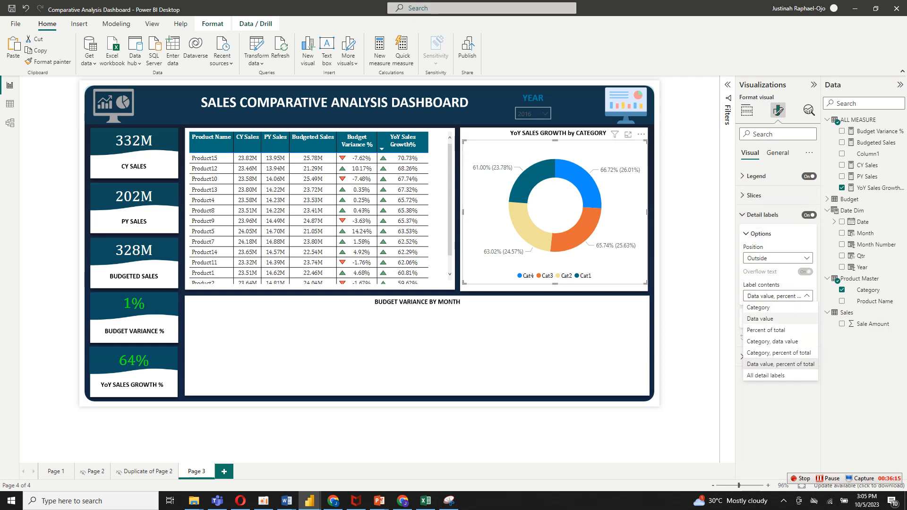
click(765, 330)
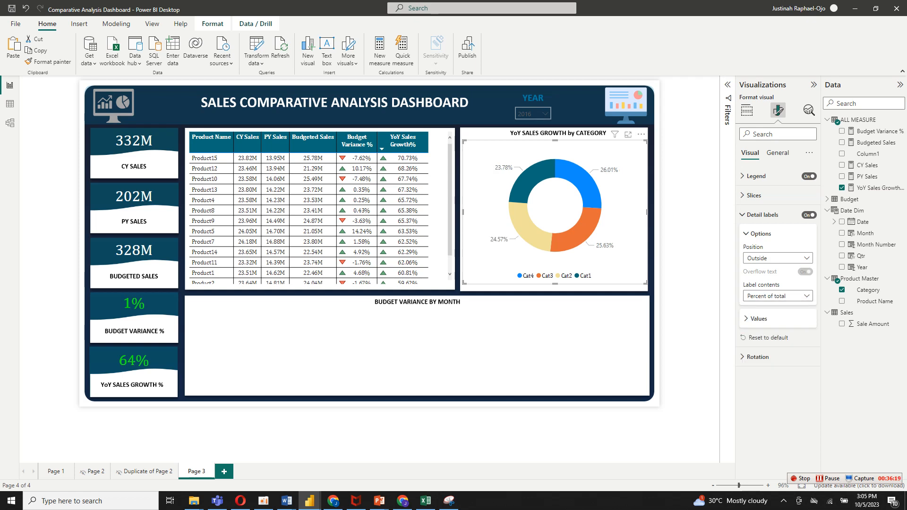
Format the donut chart's detail label values as bold black Cambria.
click(758, 319)
click(756, 382)
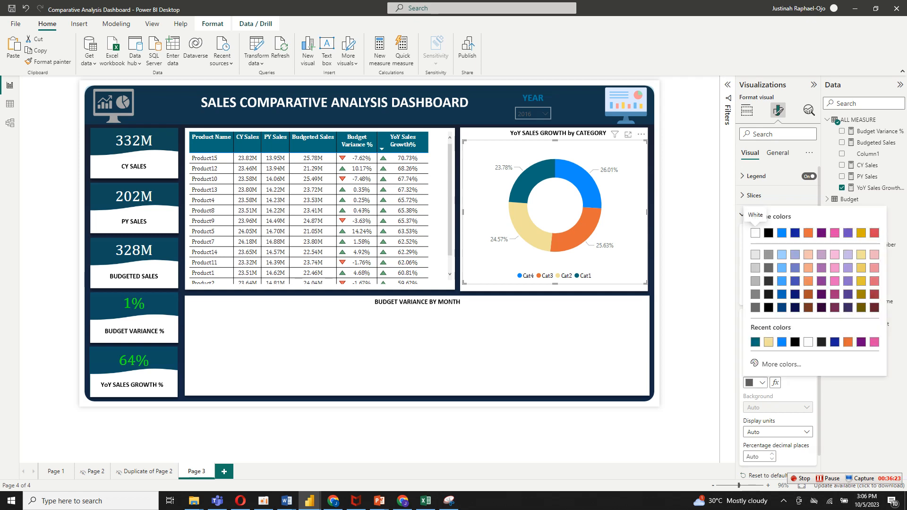
click(768, 233)
click(763, 343)
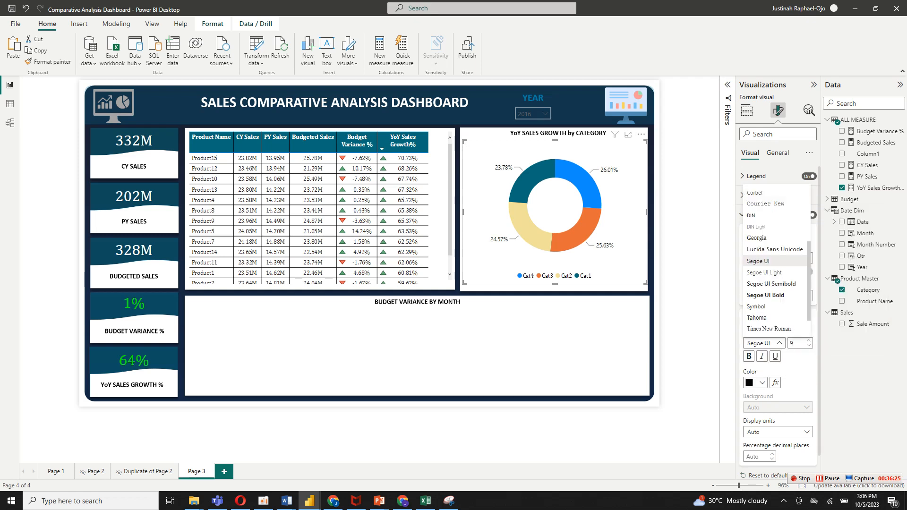
scroll(774, 272, up, 3)
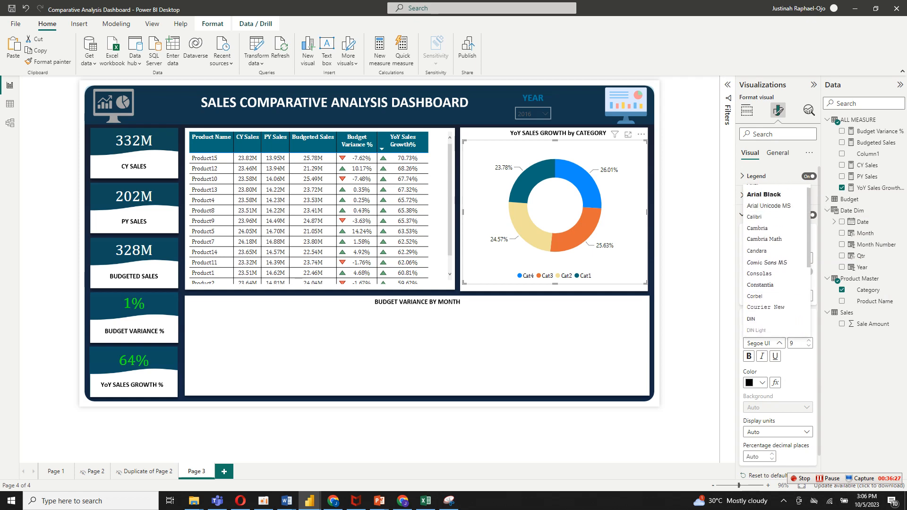
click(759, 235)
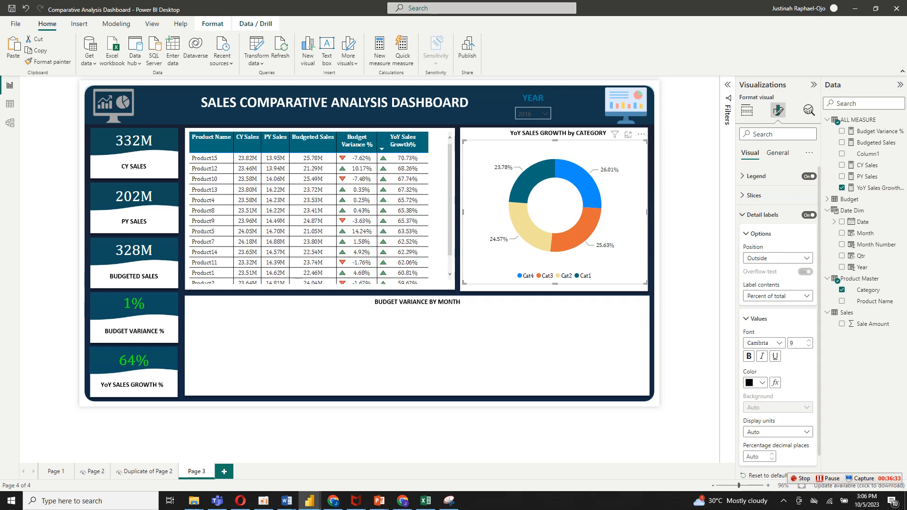
click(749, 356)
click(762, 214)
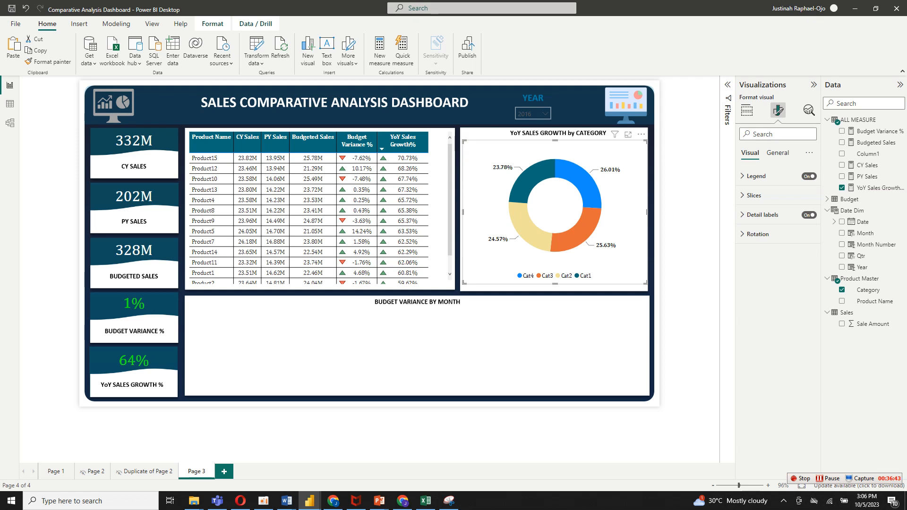
Enlarge the donut chart slightly upward toward its heading and deselect it.
drag(465, 142, 463, 137)
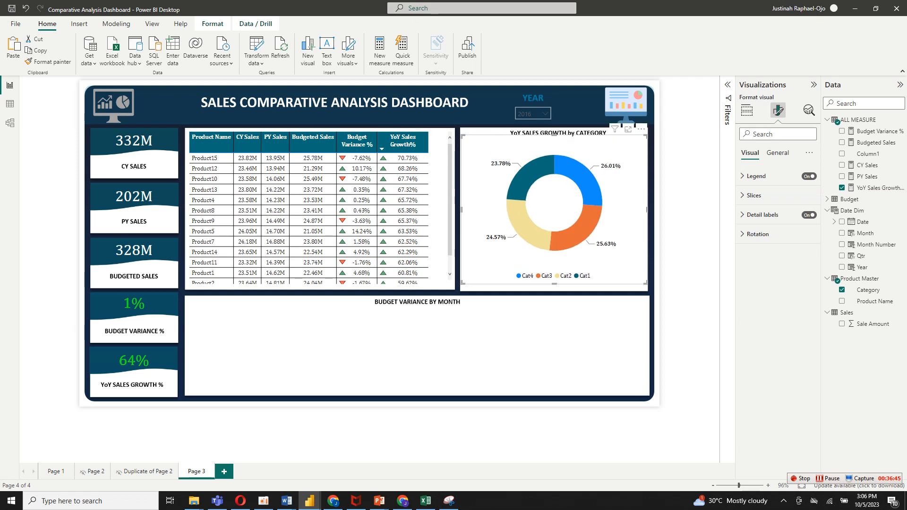
click(687, 227)
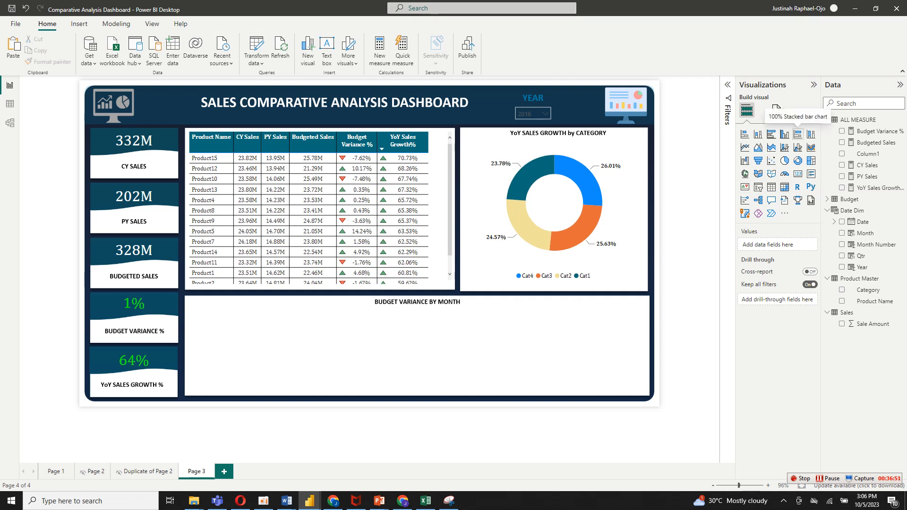
Add a clustered column chart and fit it across the area beneath the BUDGET VARIANCE BY MONTH heading.
click(784, 134)
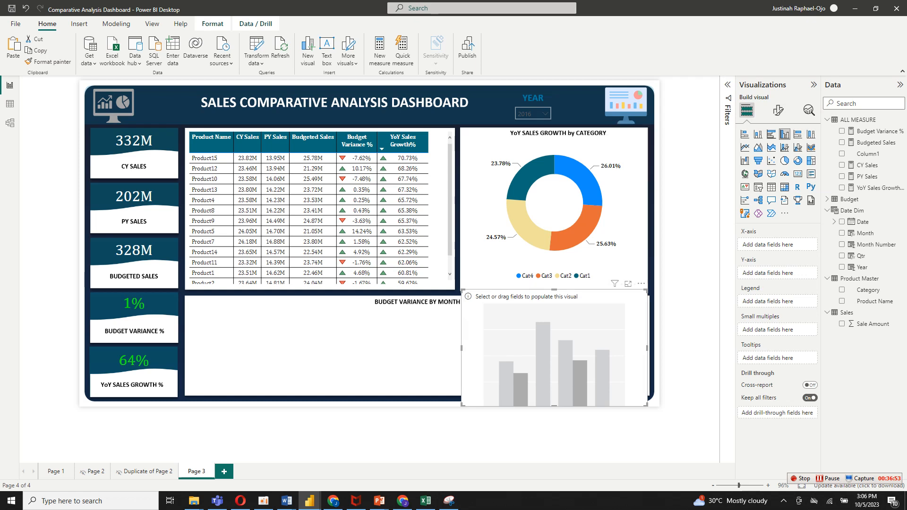
drag(552, 349, 278, 340)
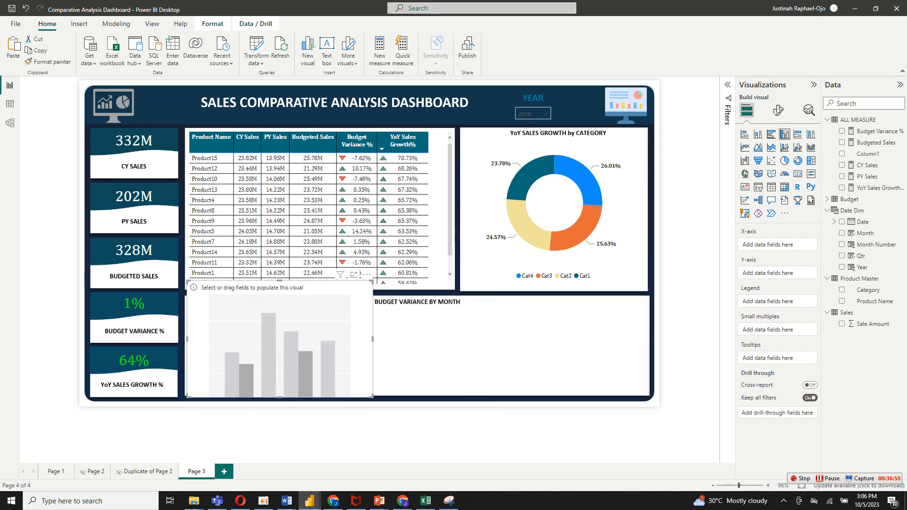
drag(366, 275, 646, 303)
drag(645, 403, 641, 378)
drag(424, 340, 416, 345)
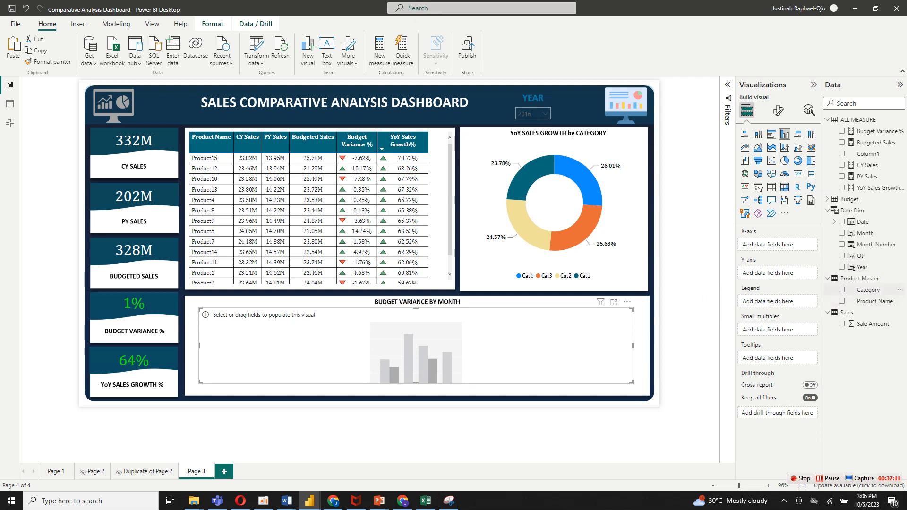
Use Month as the column chart's X-axis and Budget Variance % as its Y-axis.
drag(864, 233, 777, 245)
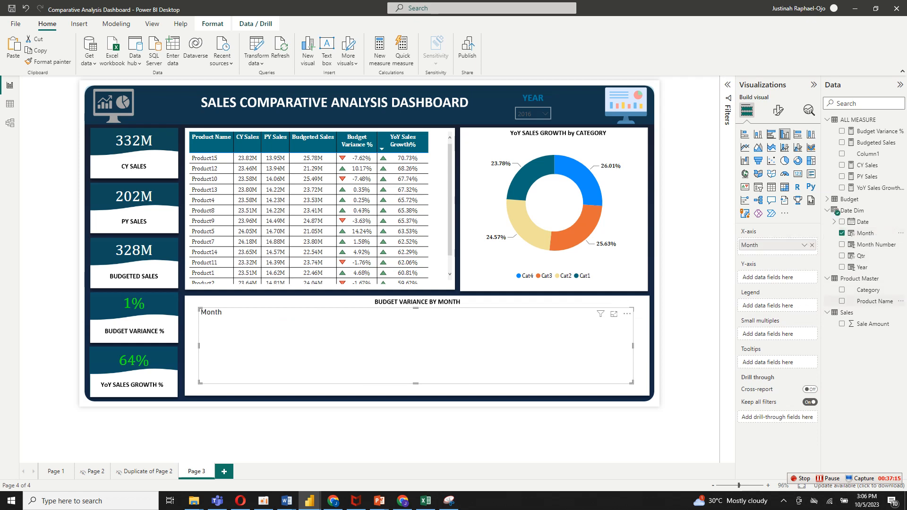
drag(874, 131, 777, 279)
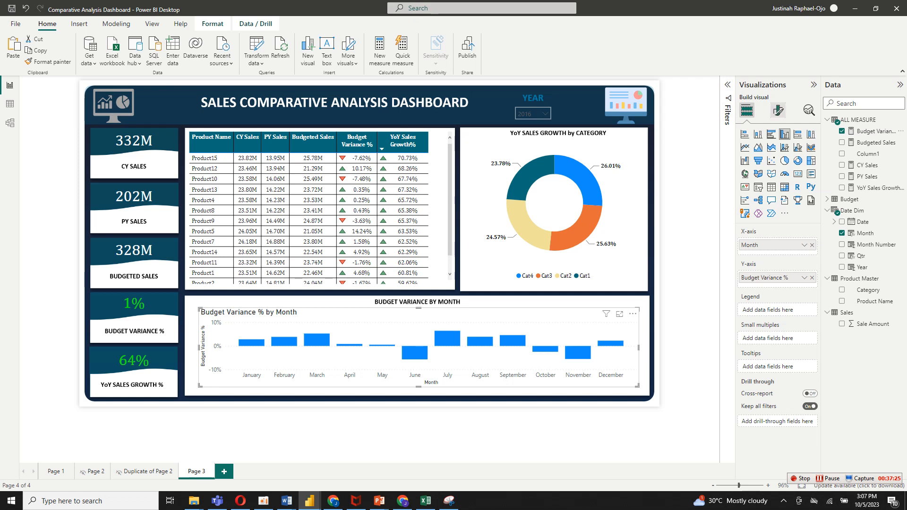
Turn off the column chart's background and title.
click(778, 110)
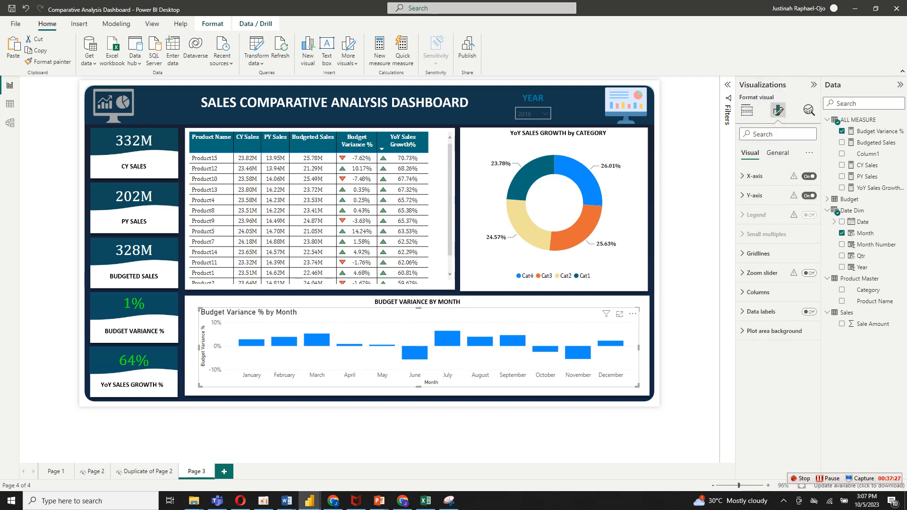
click(777, 153)
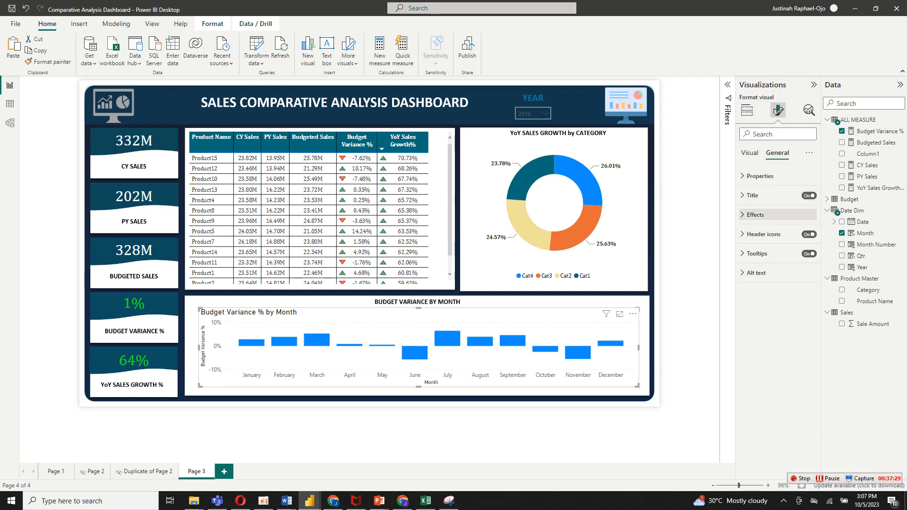
click(755, 215)
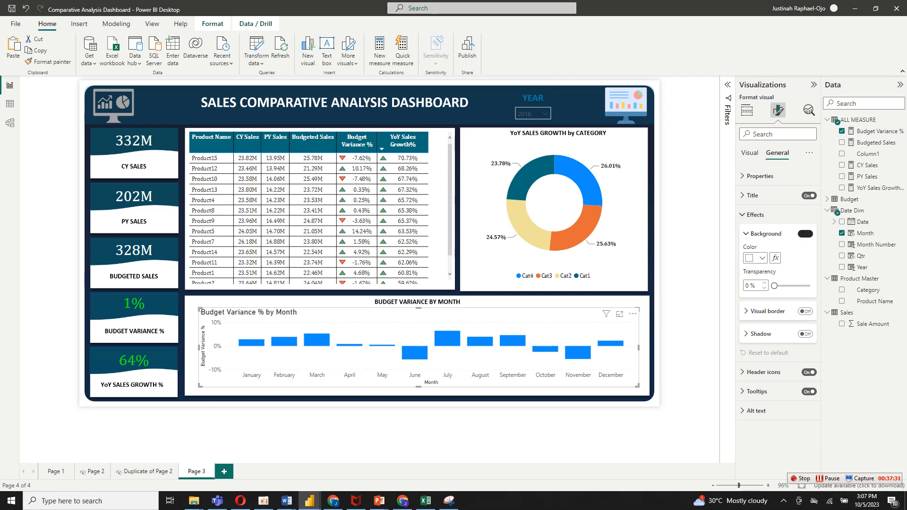
click(805, 234)
click(808, 195)
click(749, 152)
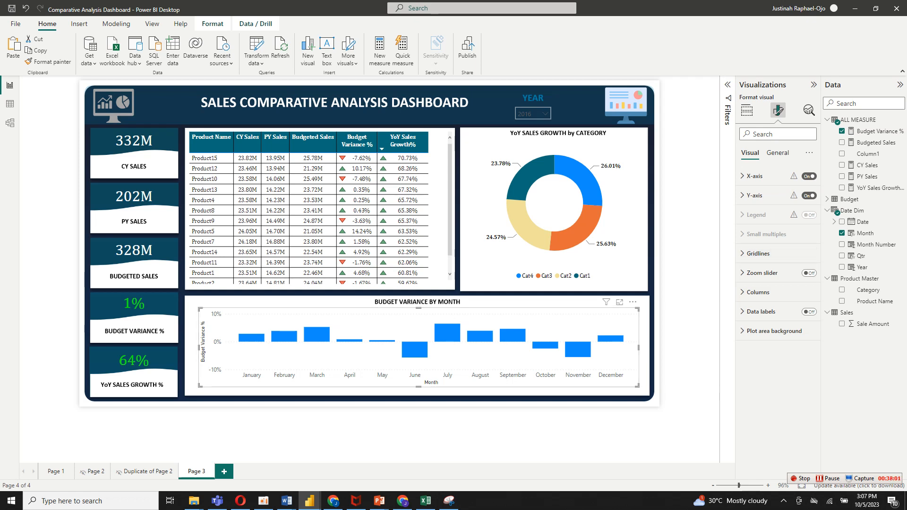
Turn off the column chart's Y-axis title and make the Y-axis values black and bold.
click(756, 195)
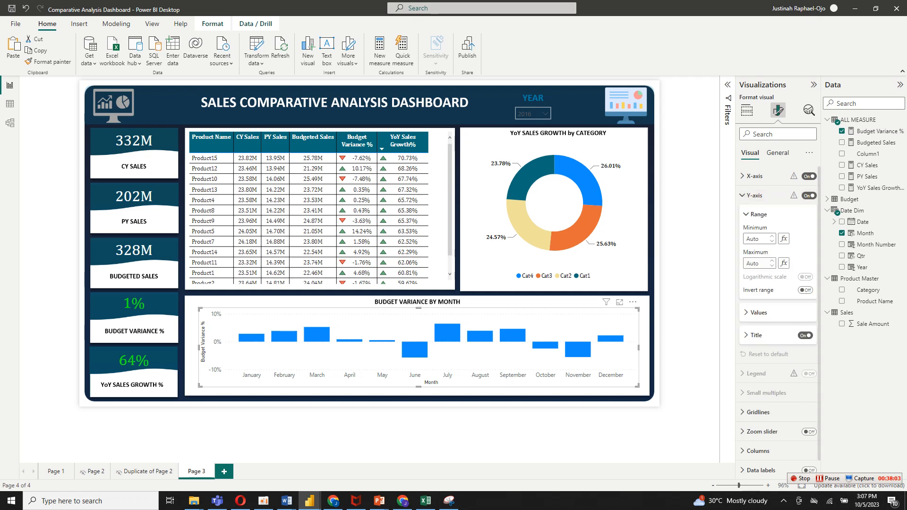
click(805, 335)
click(758, 312)
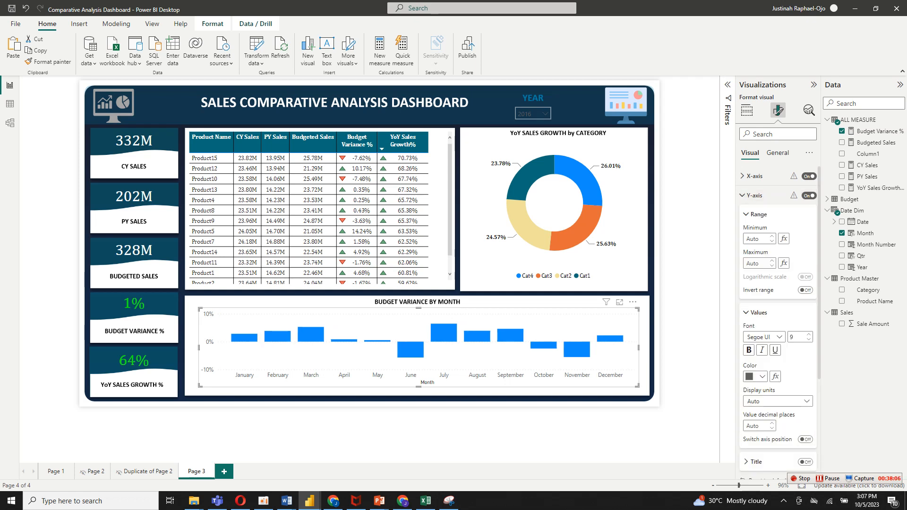
click(761, 376)
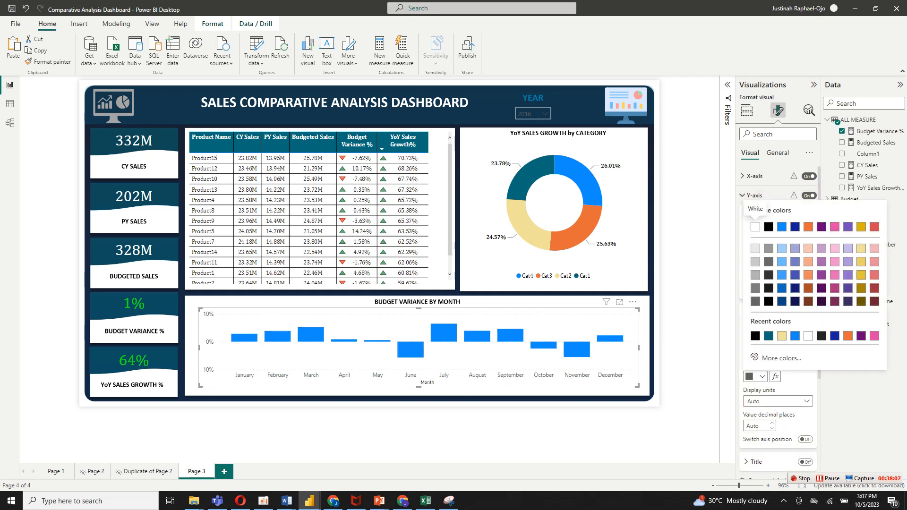
click(759, 218)
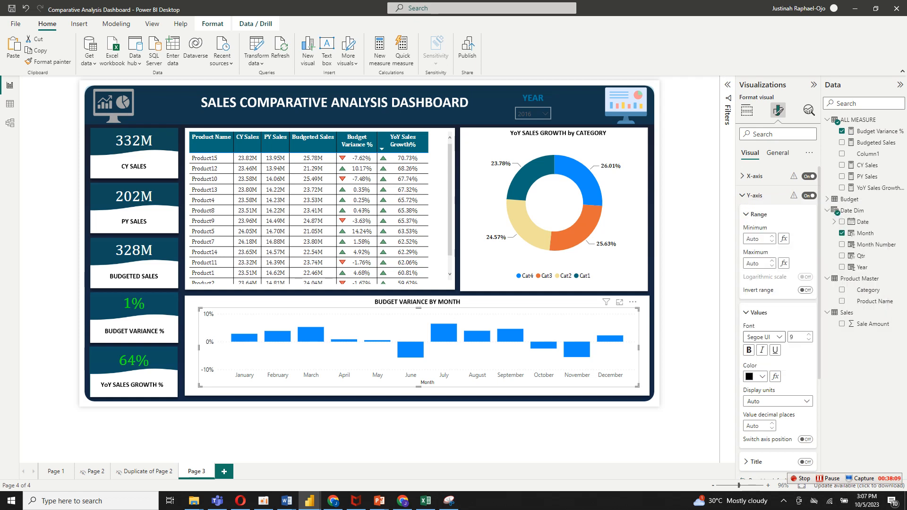
click(749, 350)
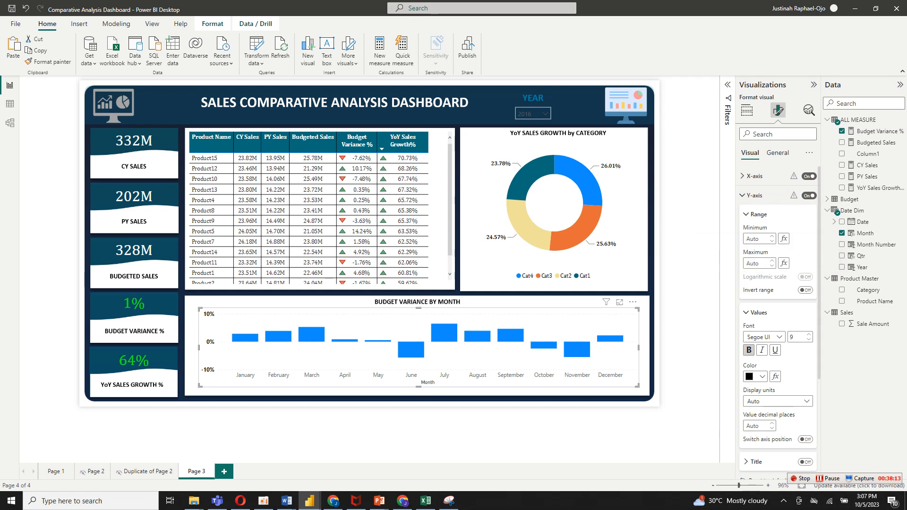
click(748, 349)
click(749, 350)
Make the column chart's X-axis month labels black and bold, and turn off the X-axis title.
click(754, 176)
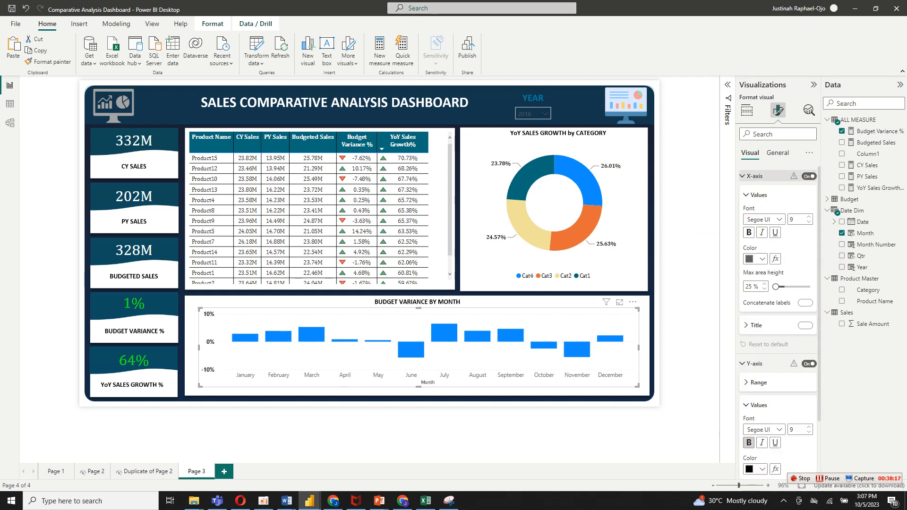
click(761, 259)
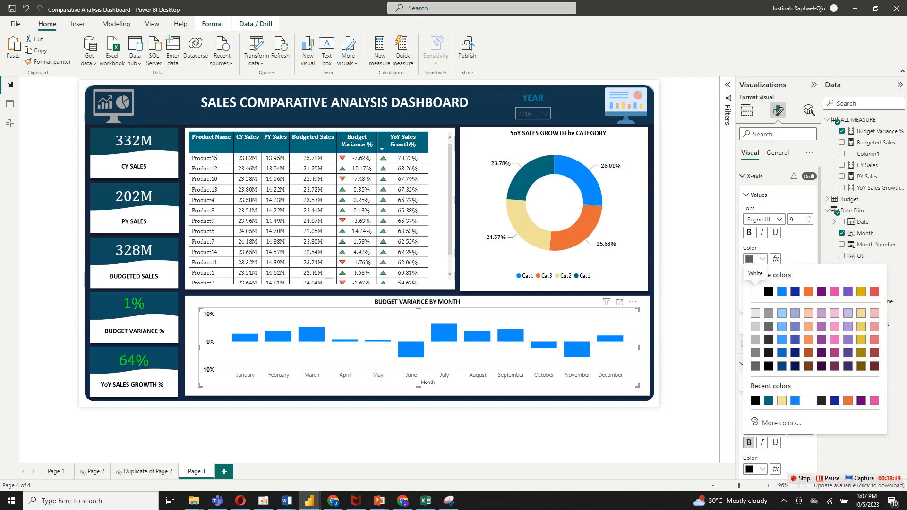
click(769, 291)
click(748, 232)
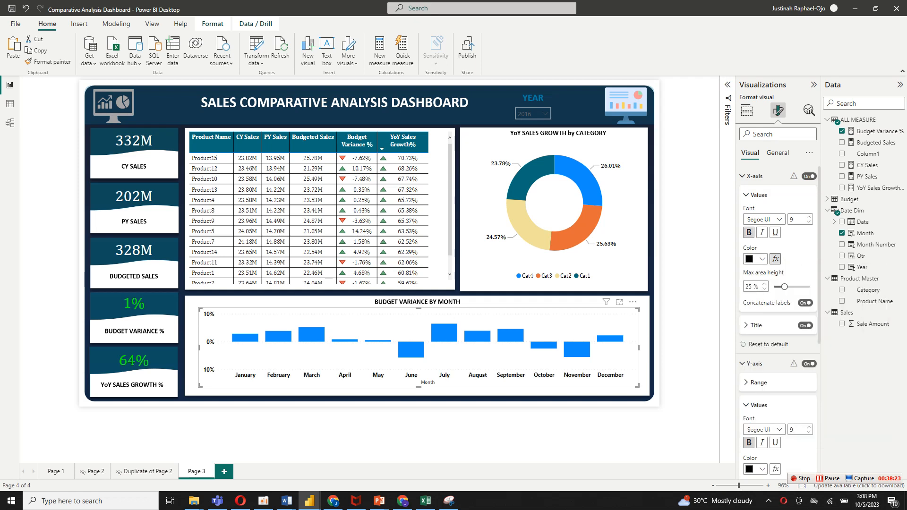
click(805, 325)
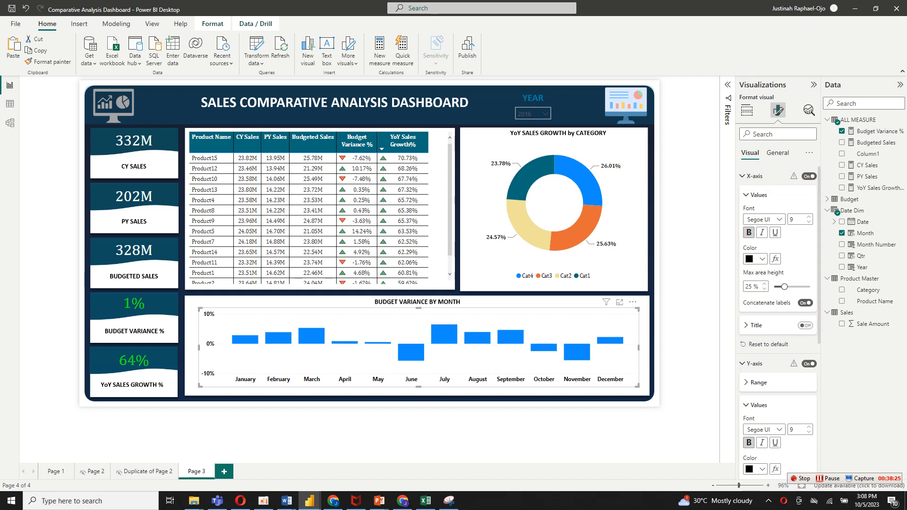
click(742, 176)
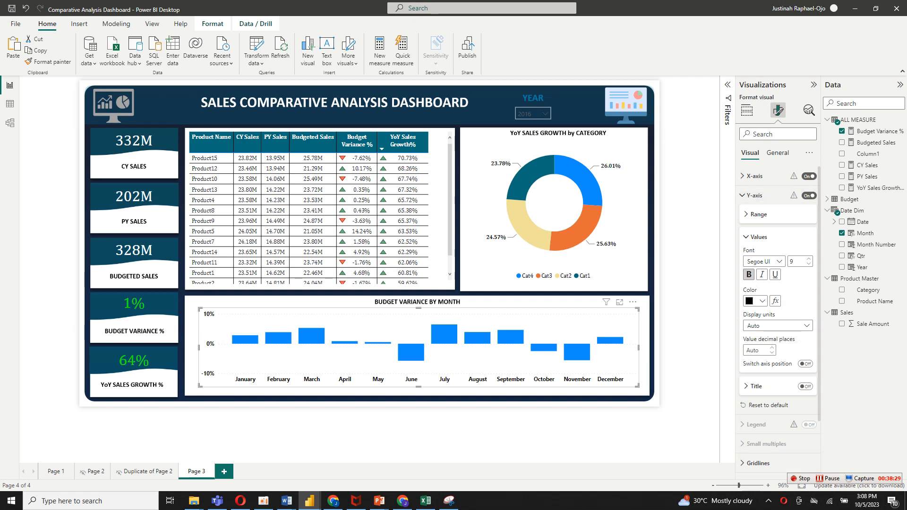
click(754, 195)
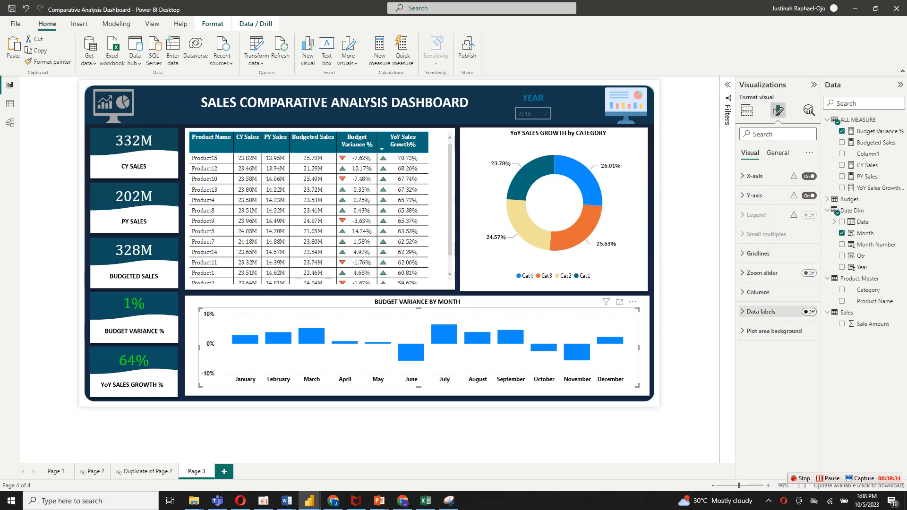
Turn on data labels for the column chart and make their values black and bold.
click(808, 311)
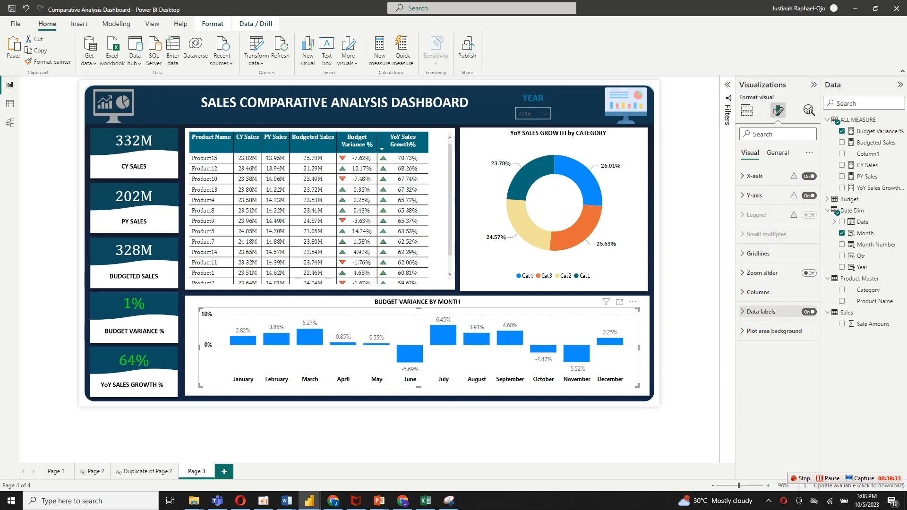
click(760, 312)
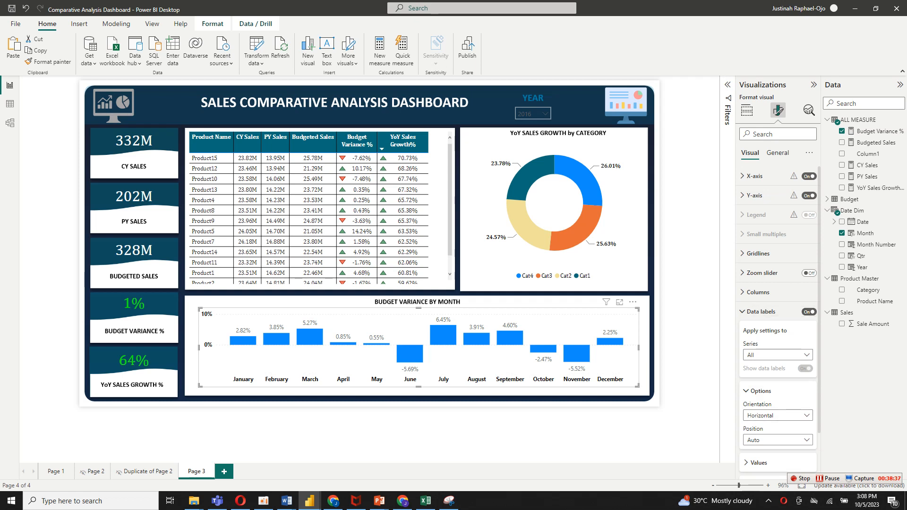
scroll(777, 283, down, 2)
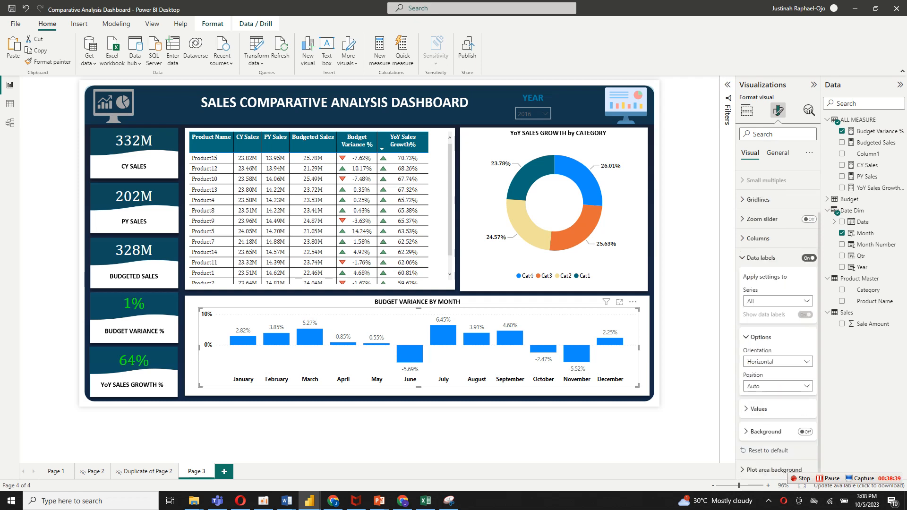
click(758, 409)
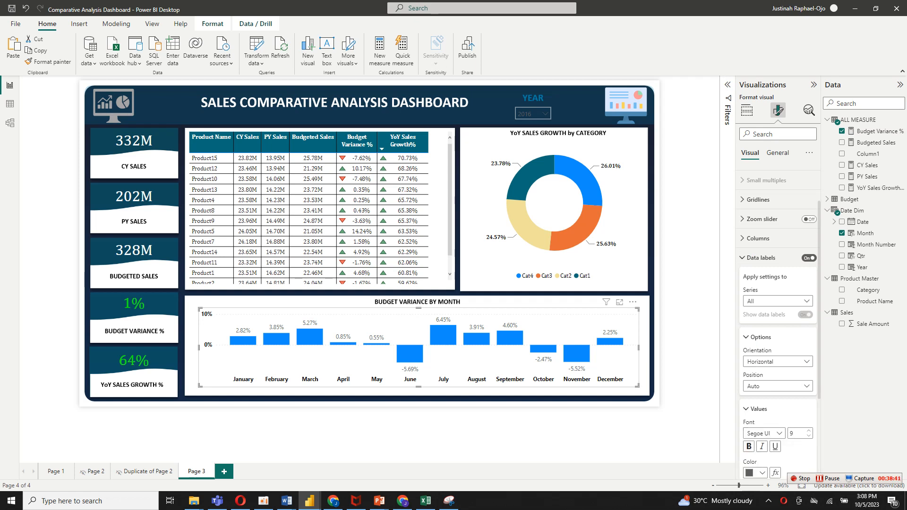
click(760, 472)
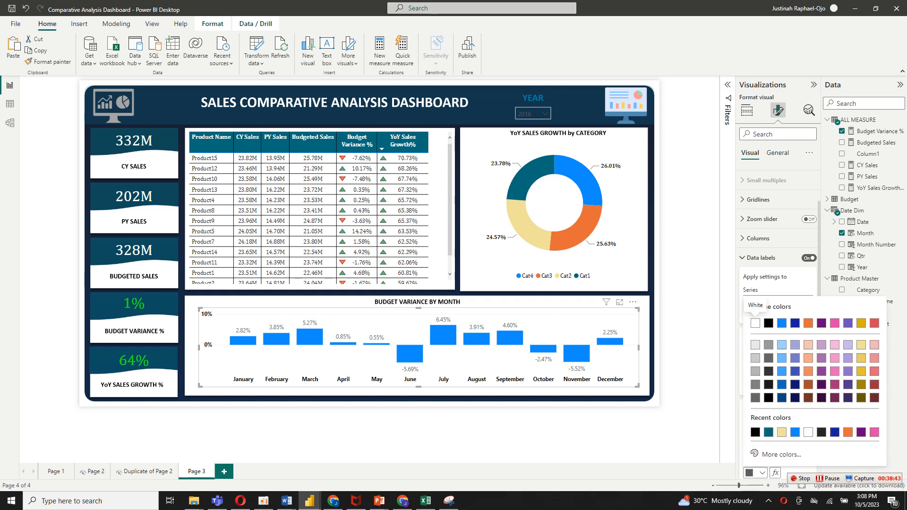
click(755, 432)
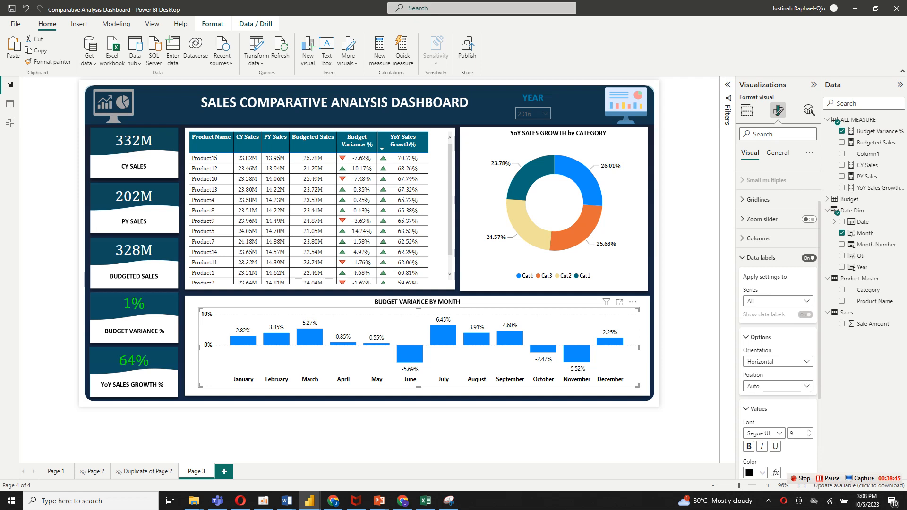
scroll(750, 332, down, 3)
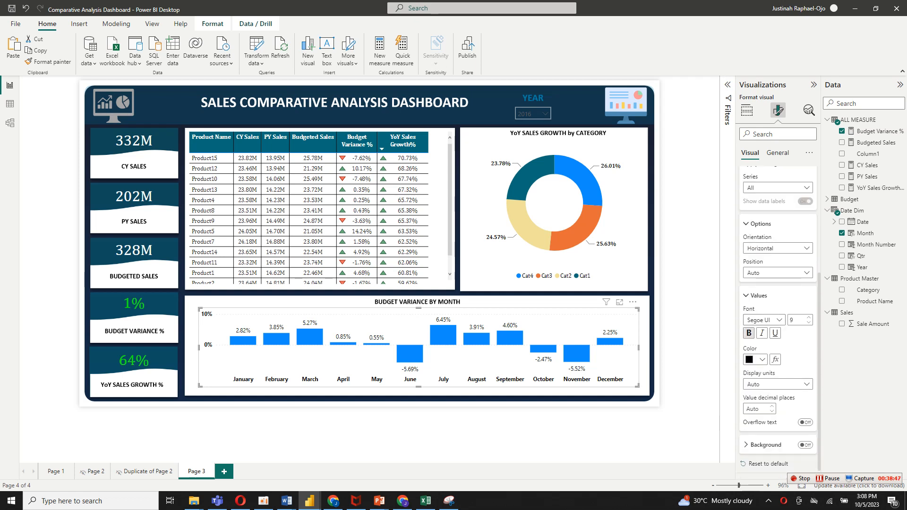
click(748, 333)
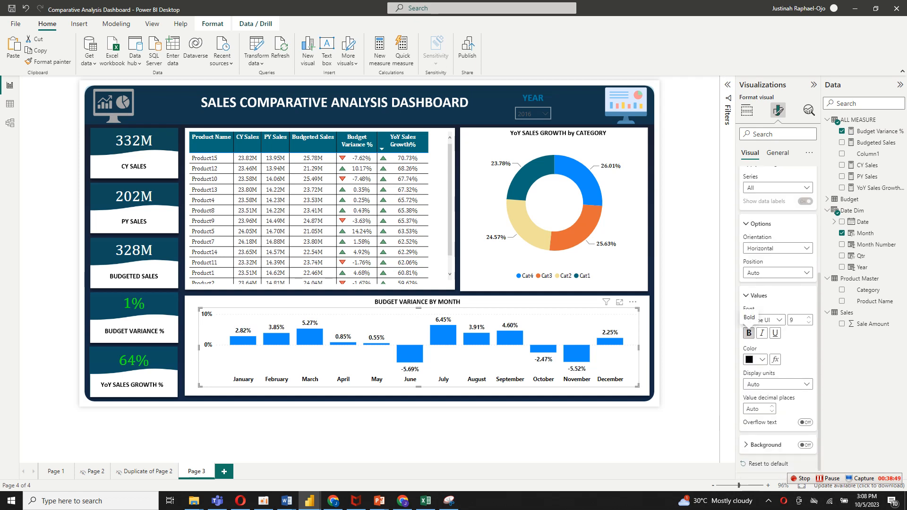
Set the column chart's data label font to Cambria and deselect the chart.
click(763, 320)
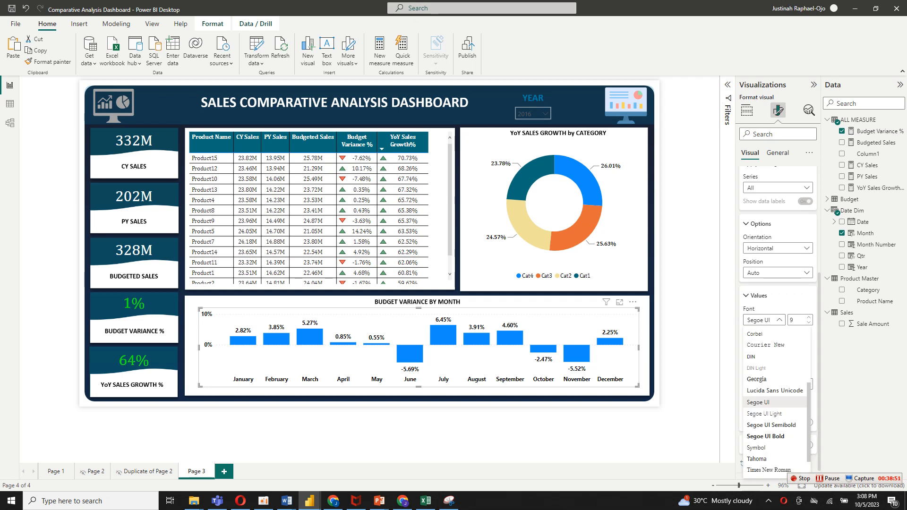
scroll(775, 376, up, 3)
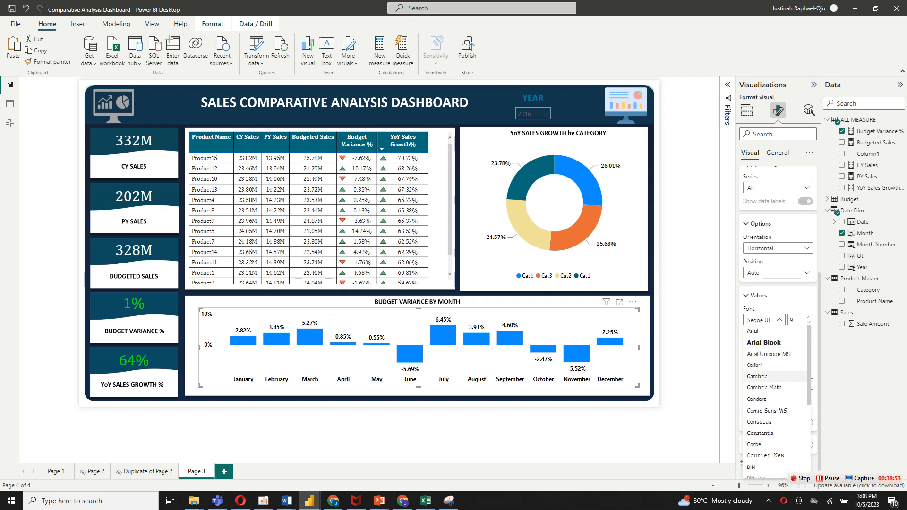
click(765, 377)
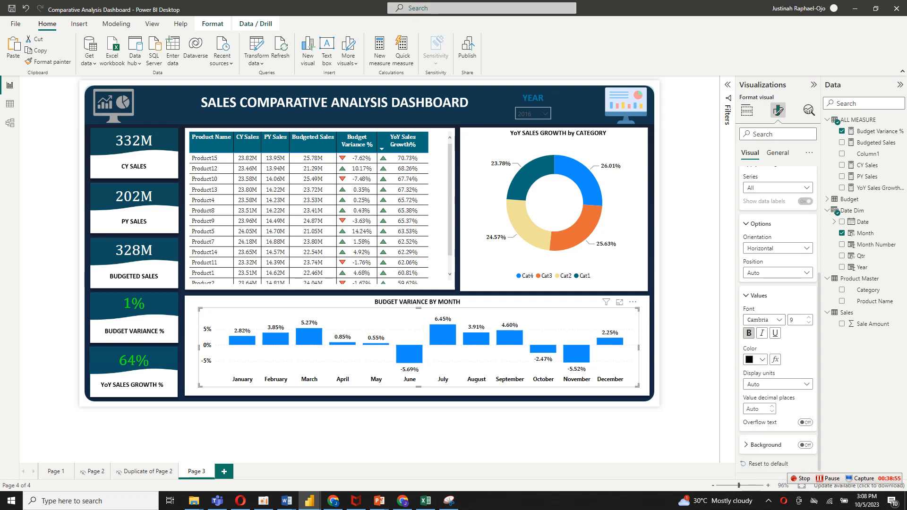
click(688, 352)
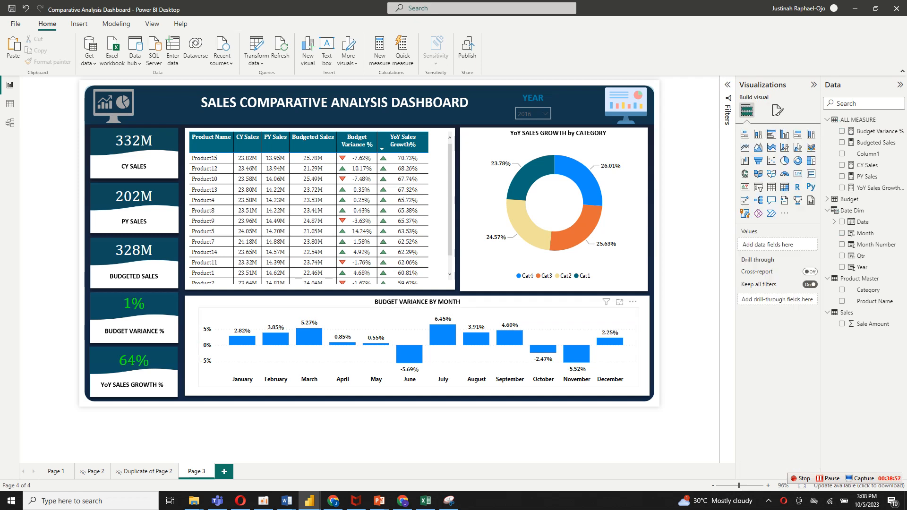
Start rule-based conditional formatting of the column chart's default column color, based on the Budget Variance % field.
click(630, 355)
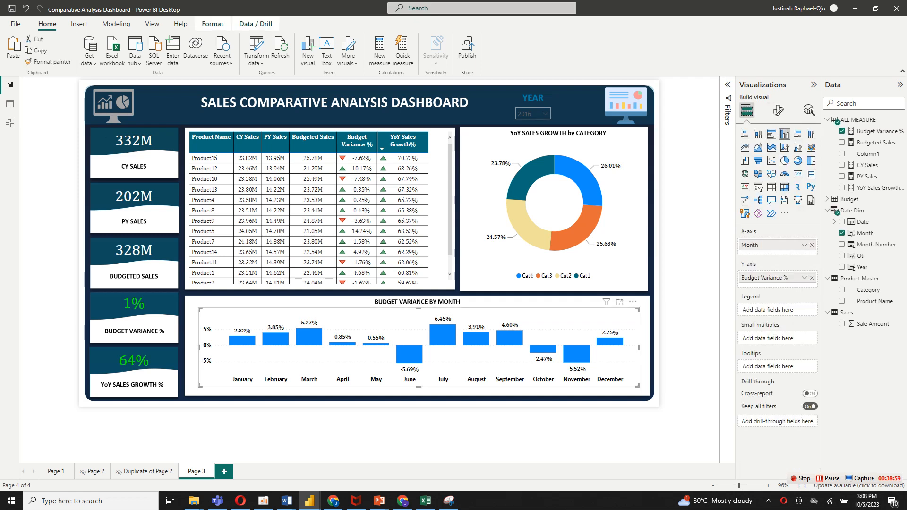
click(778, 111)
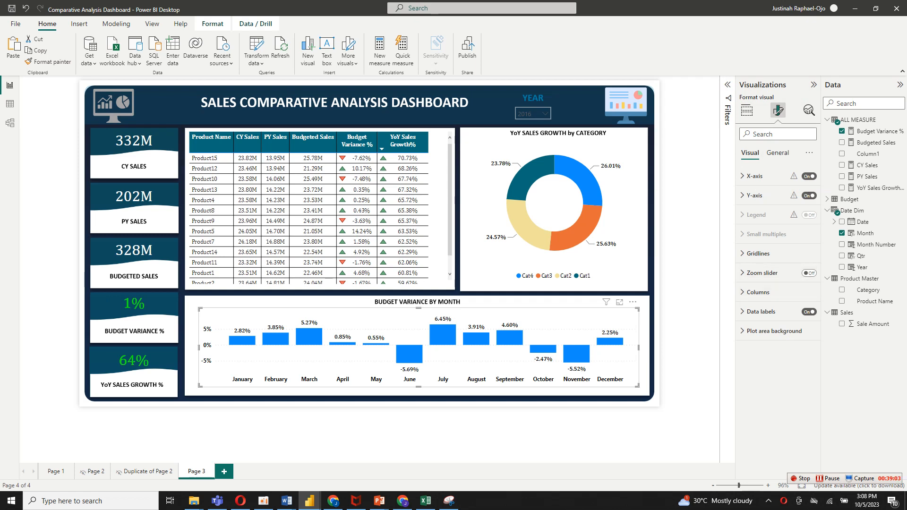
click(758, 292)
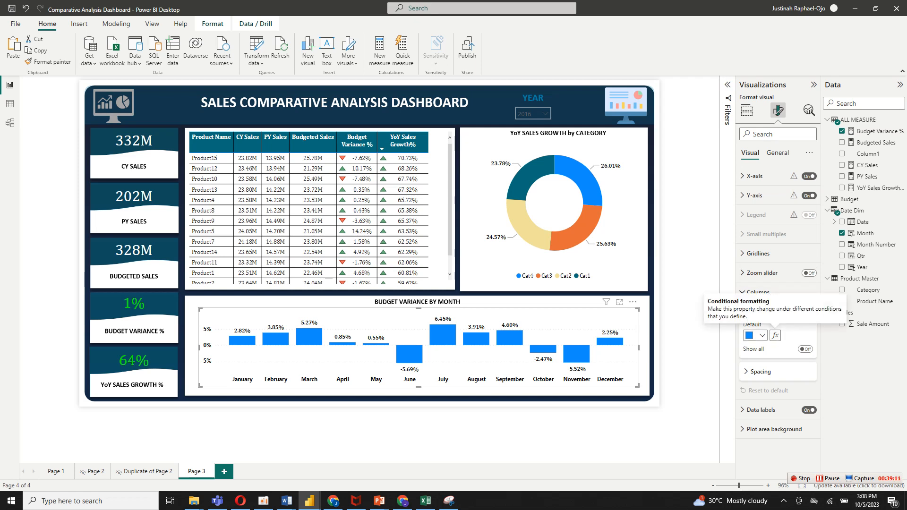
click(774, 335)
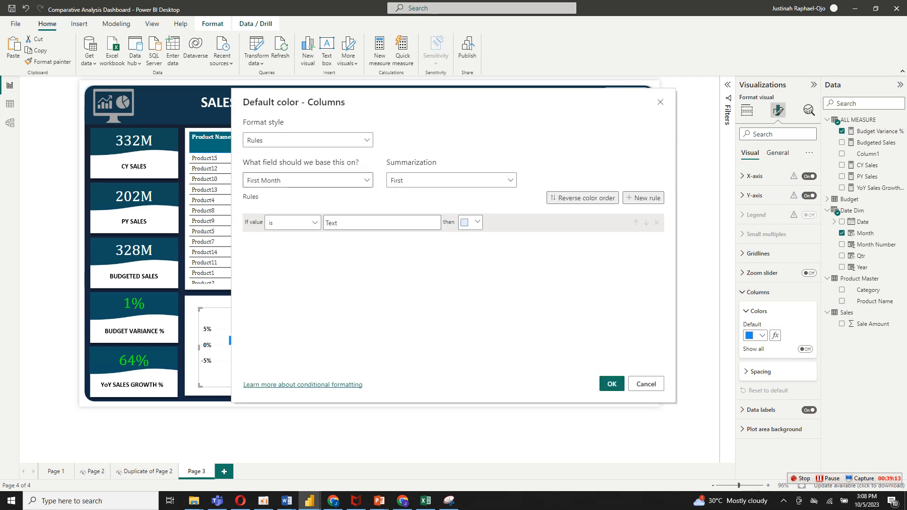
click(307, 180)
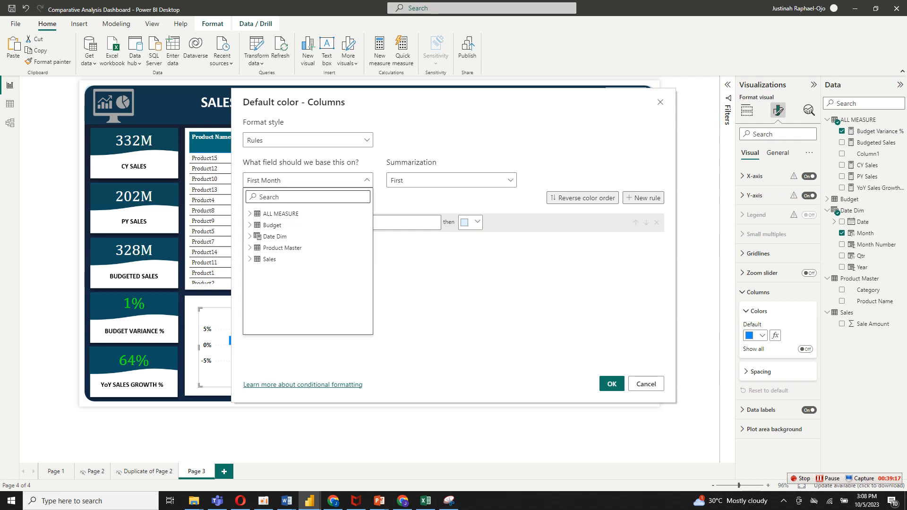
text(b)
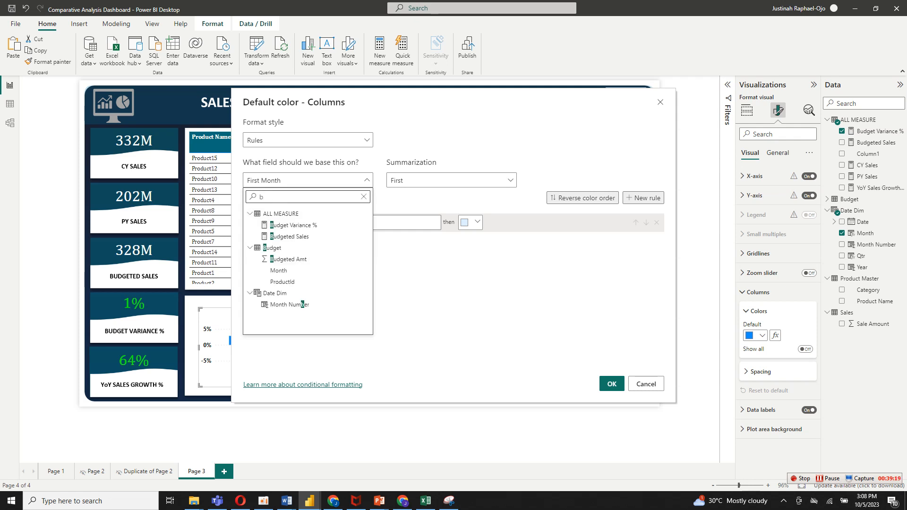
text(ud)
click(293, 225)
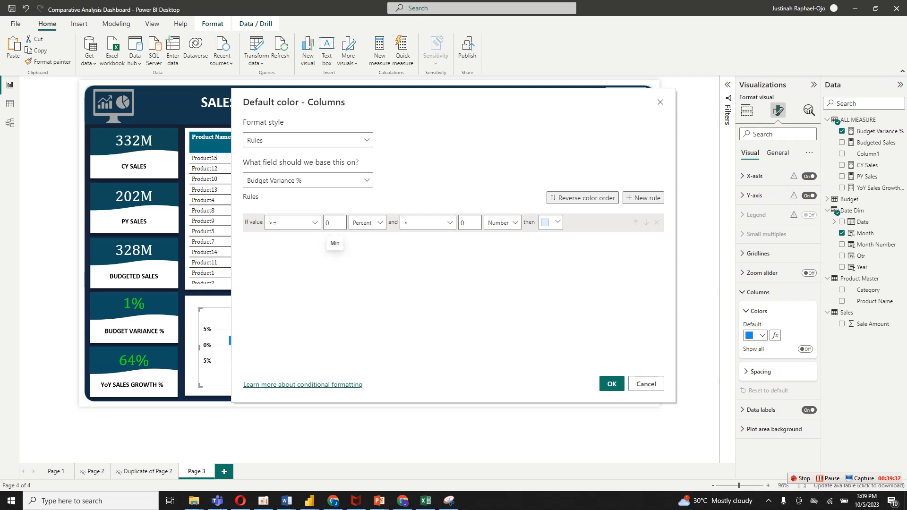
Set the first color rule's range from 0 to Max, with both bounds as Number.
click(367, 222)
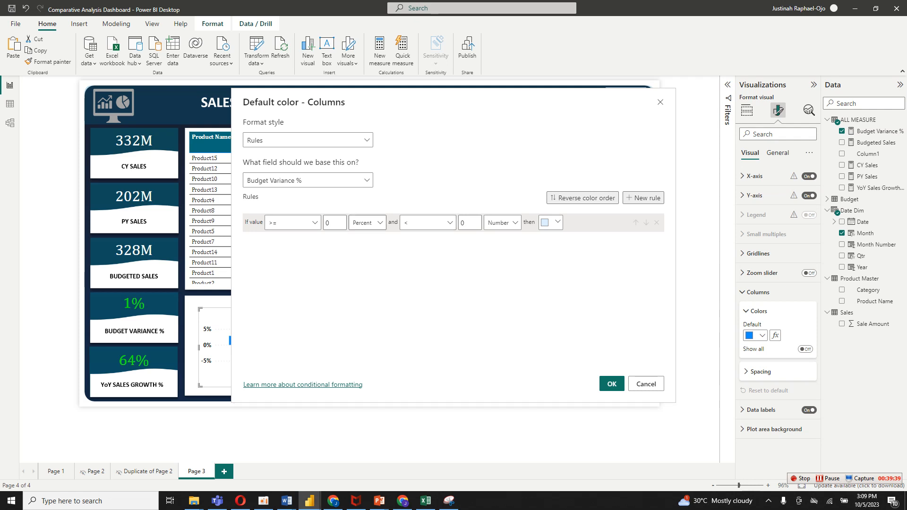
click(365, 238)
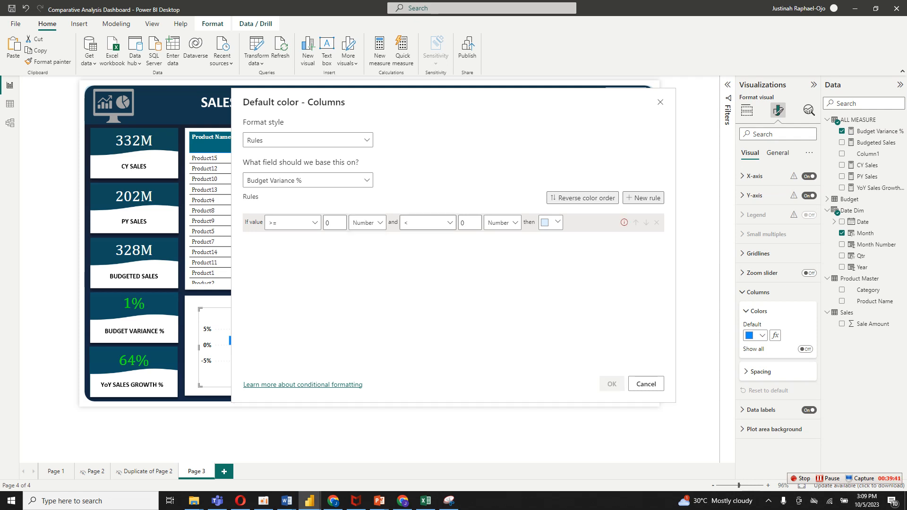
click(468, 223)
key(BackSpace)
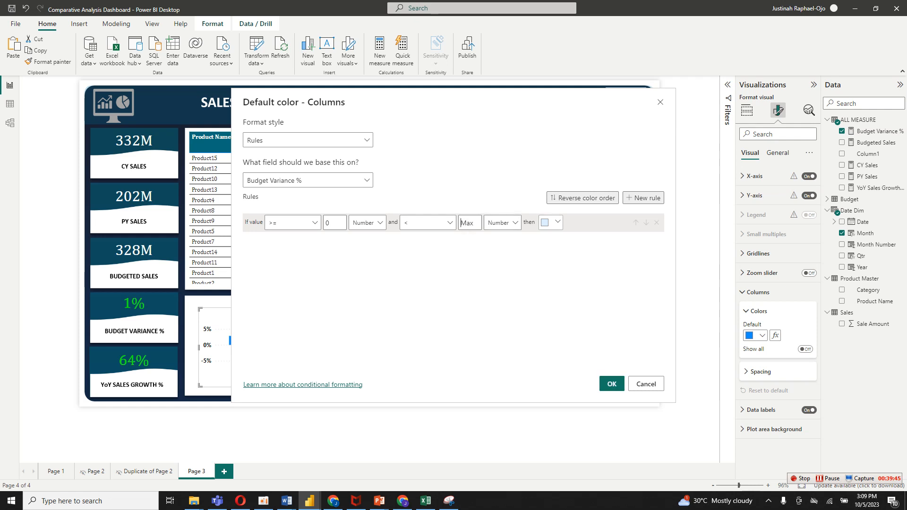
Give the first rule the custom dark green color #06541F.
click(557, 222)
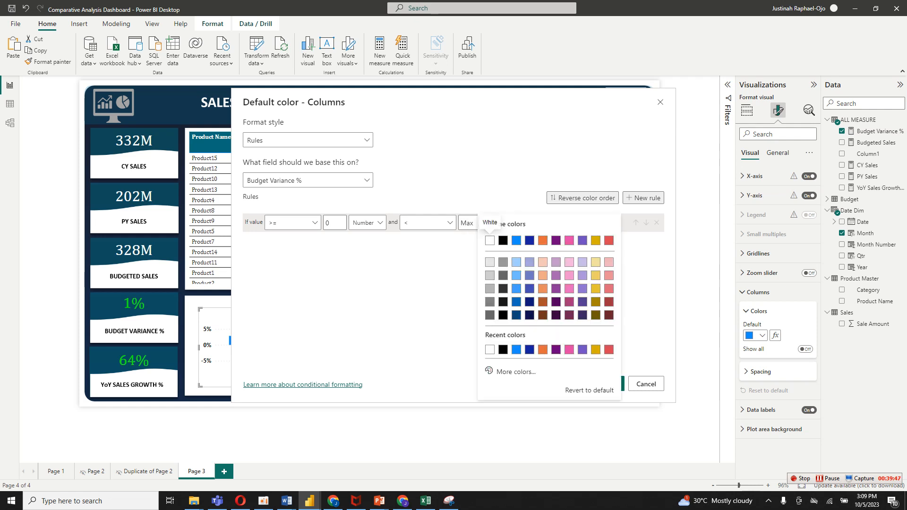
click(515, 371)
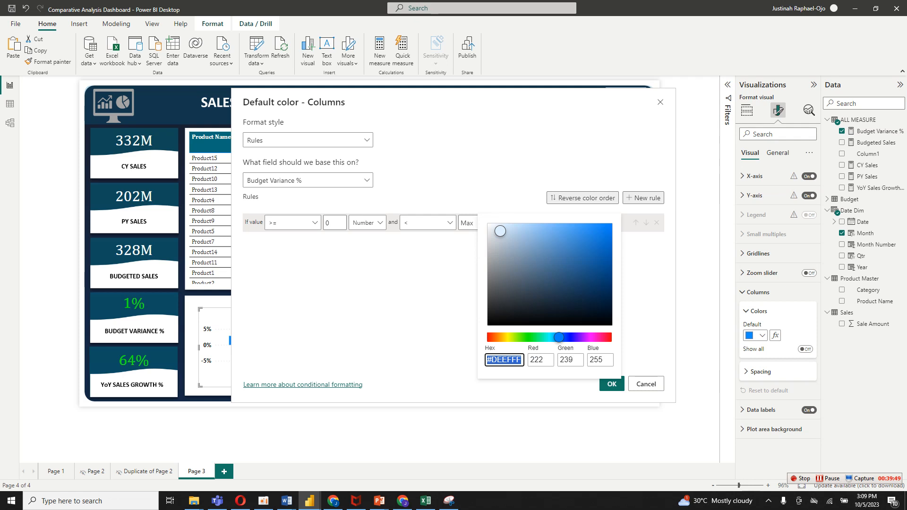
click(517, 336)
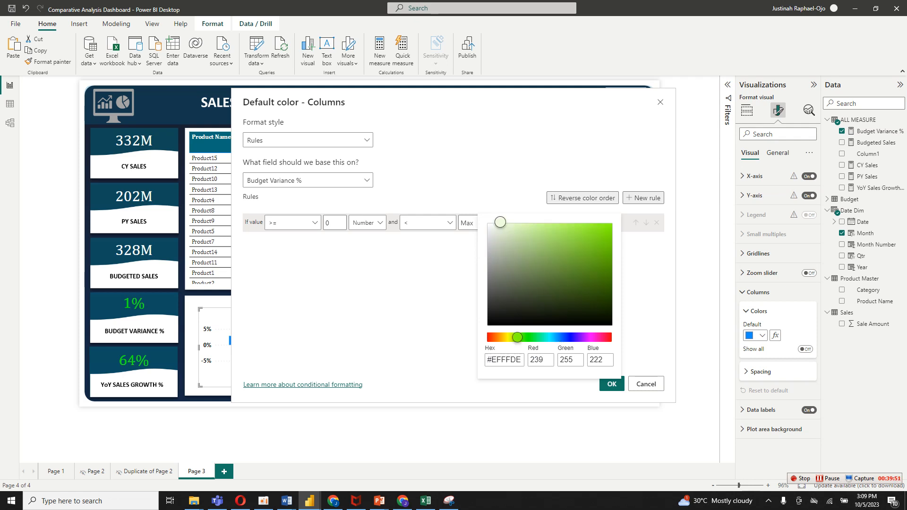
click(534, 337)
click(599, 290)
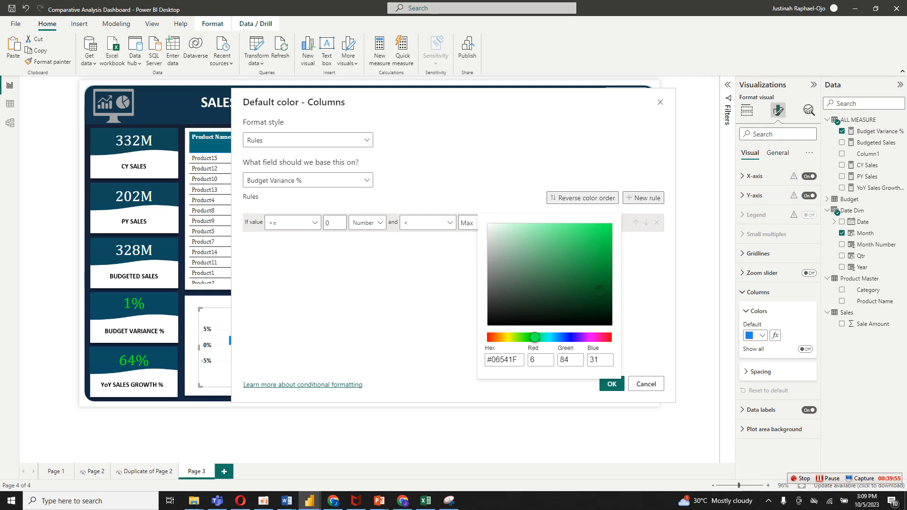
key(Escape)
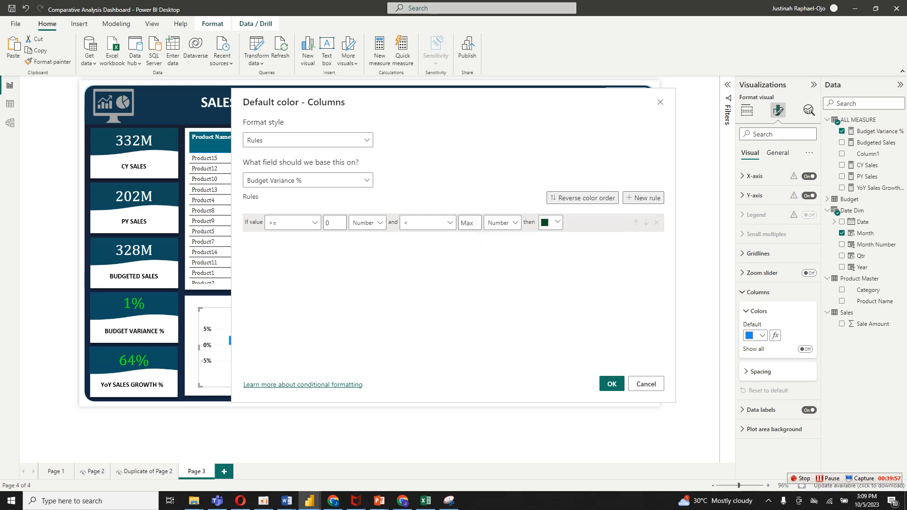
Add a second color rule covering values from Min up to 0, with both bounds as Number.
click(642, 198)
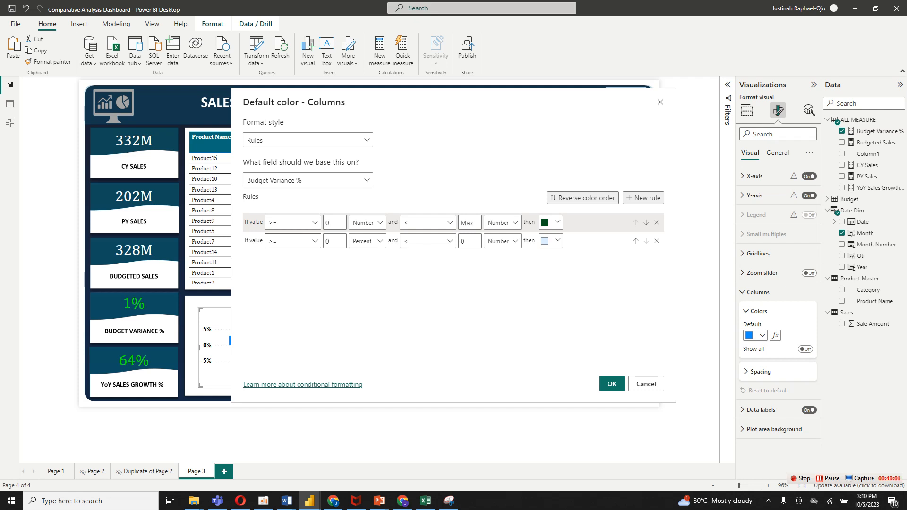
click(333, 242)
key(BackSpace)
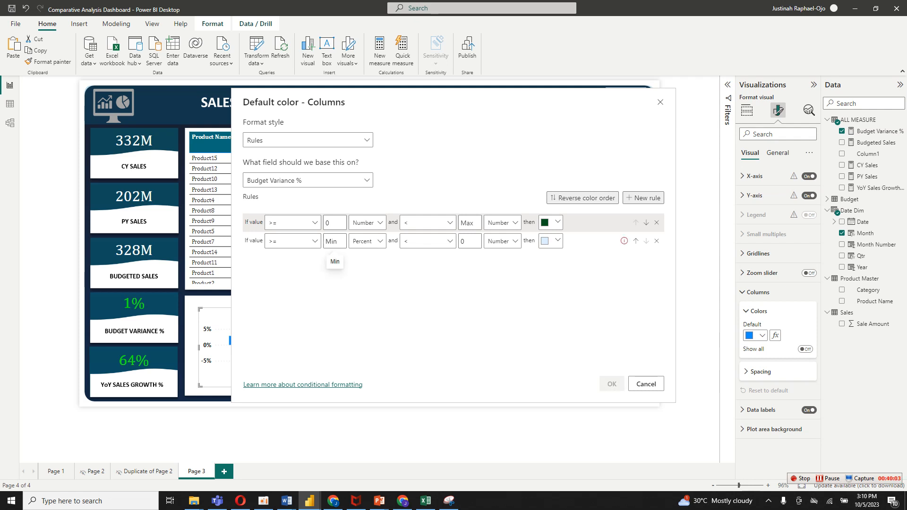
click(367, 240)
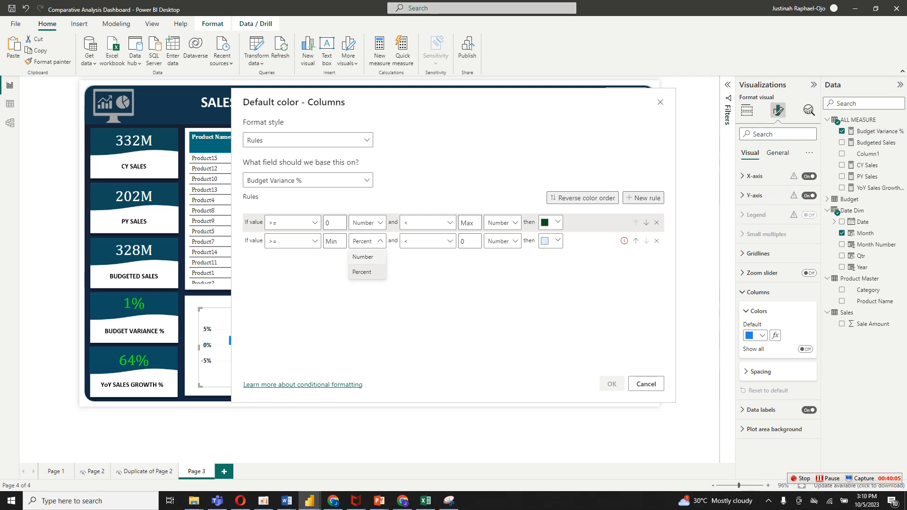
click(362, 255)
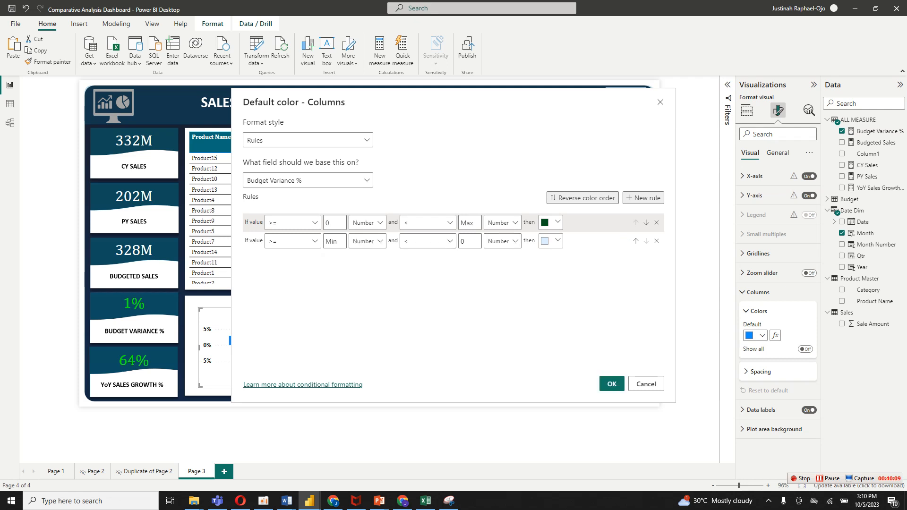
Give the second rule a custom vivid orange-red color and apply the conditional formatting to the columns.
click(558, 241)
click(503, 370)
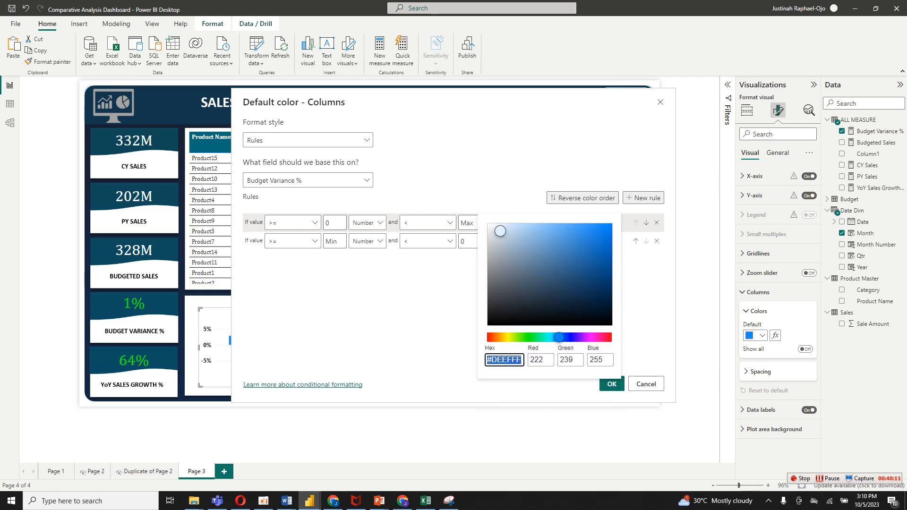
text(#F2511C)
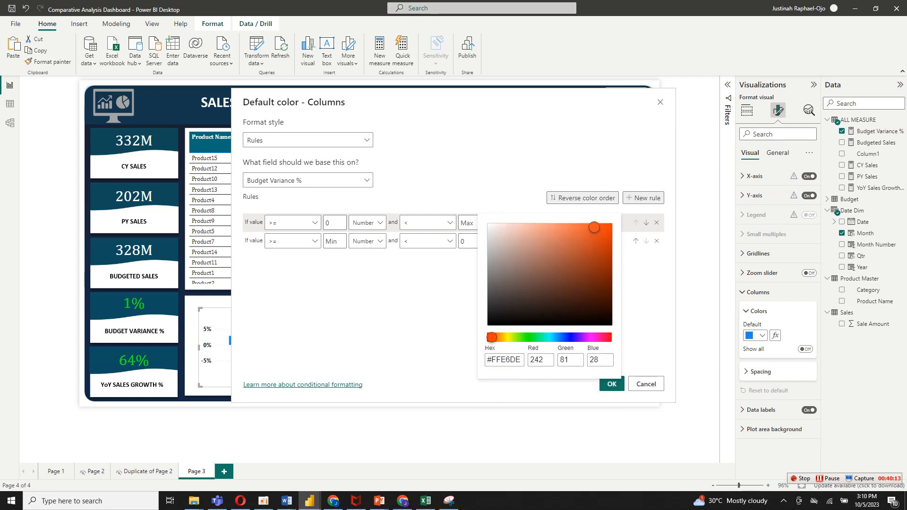
drag(593, 227, 605, 227)
click(612, 384)
click(611, 385)
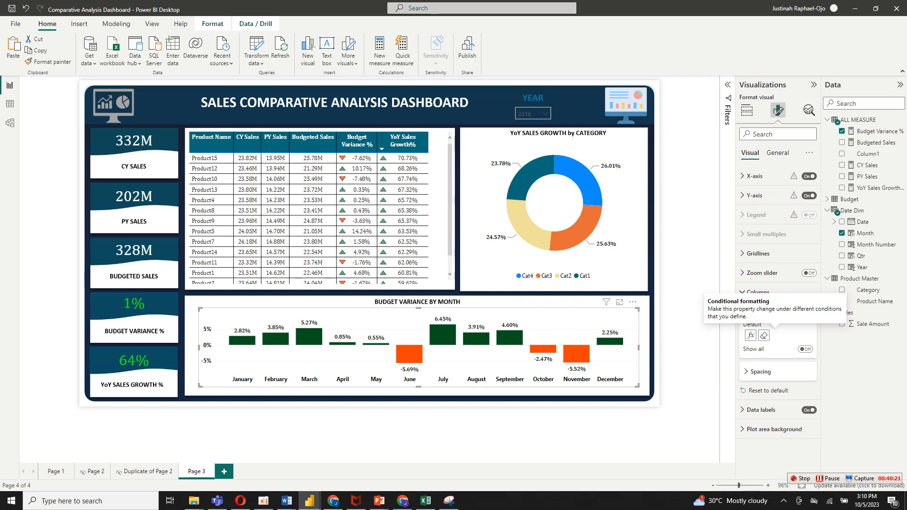
Enlarge the Budget Variance by Month chart slightly at opposite corners to fill its white panel.
drag(637, 385, 645, 390)
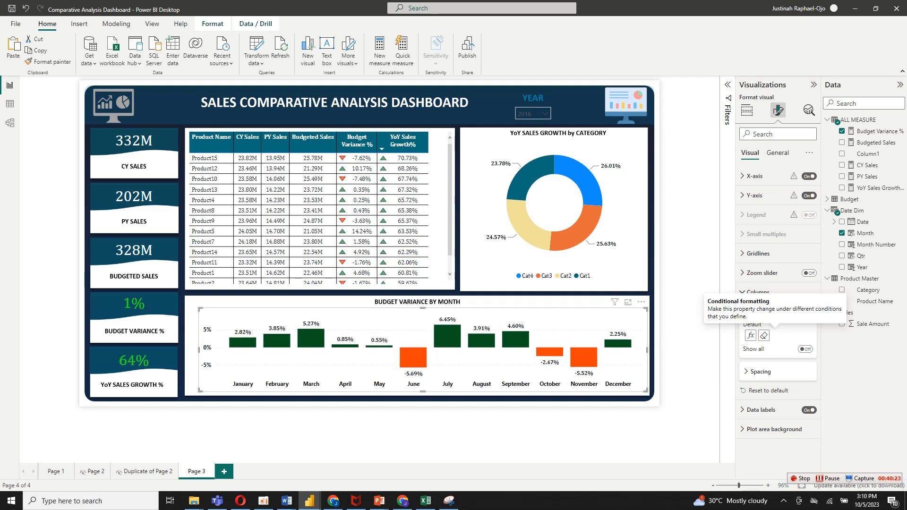
drag(200, 309, 193, 304)
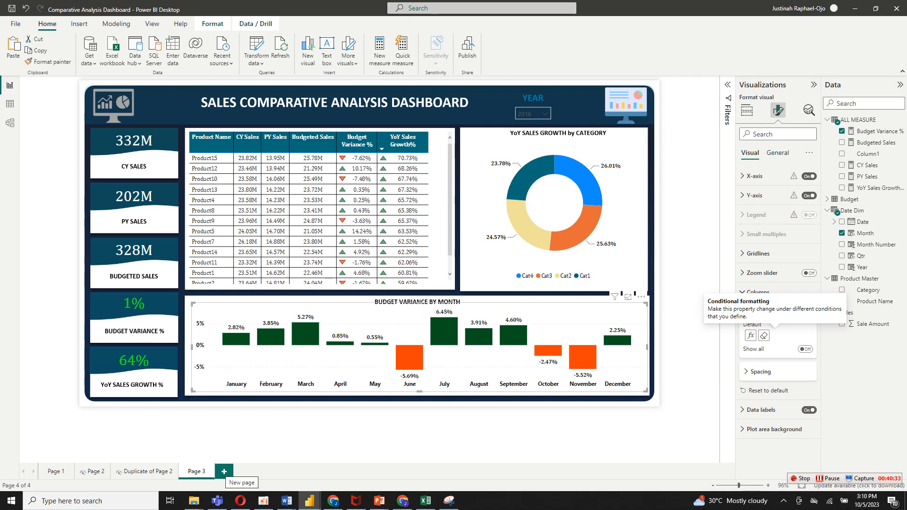
Add a new report page and allow it to be used as a tooltip.
click(223, 470)
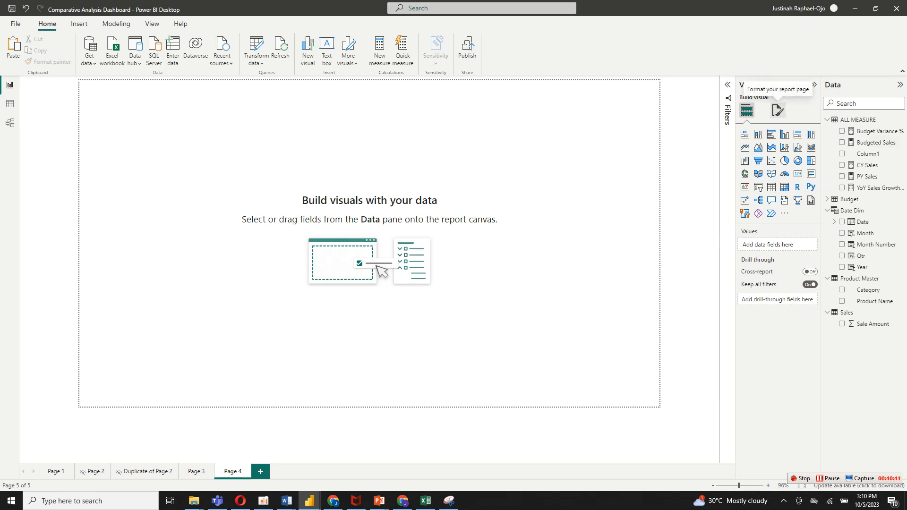
click(778, 109)
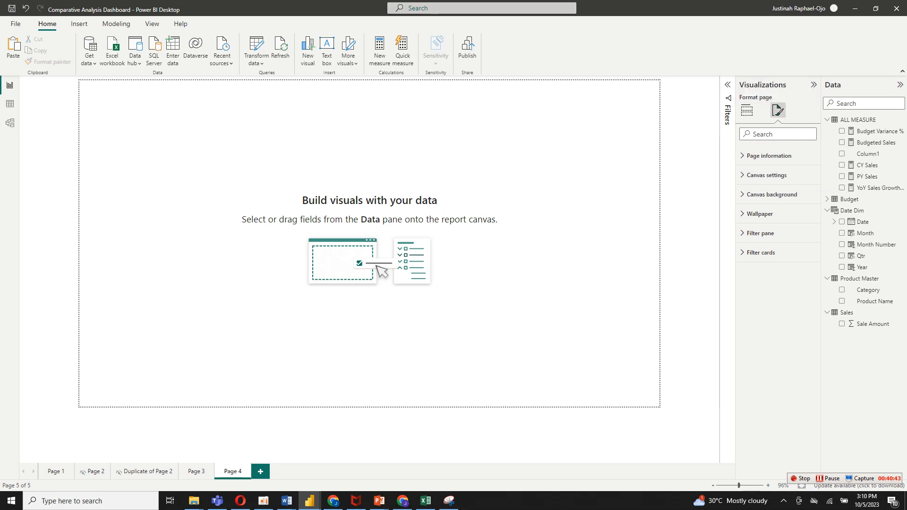
click(768, 155)
click(769, 156)
click(769, 155)
click(805, 197)
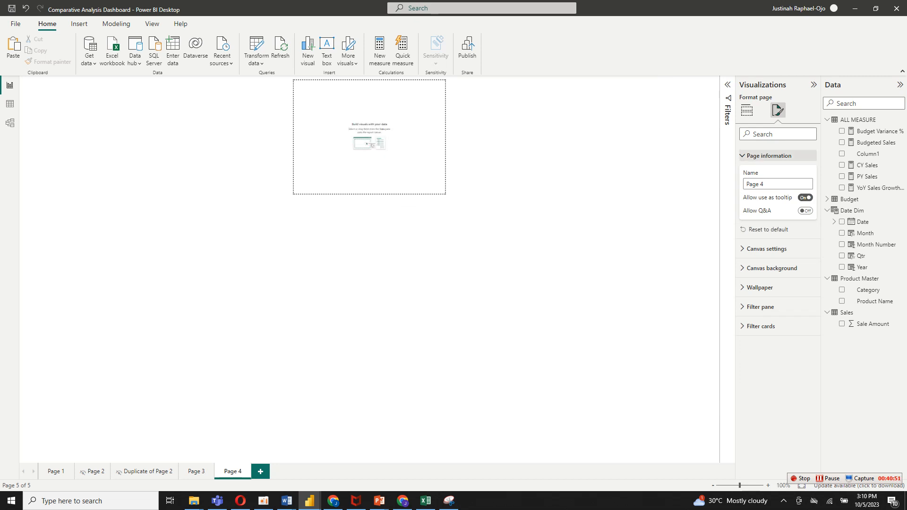
click(769, 155)
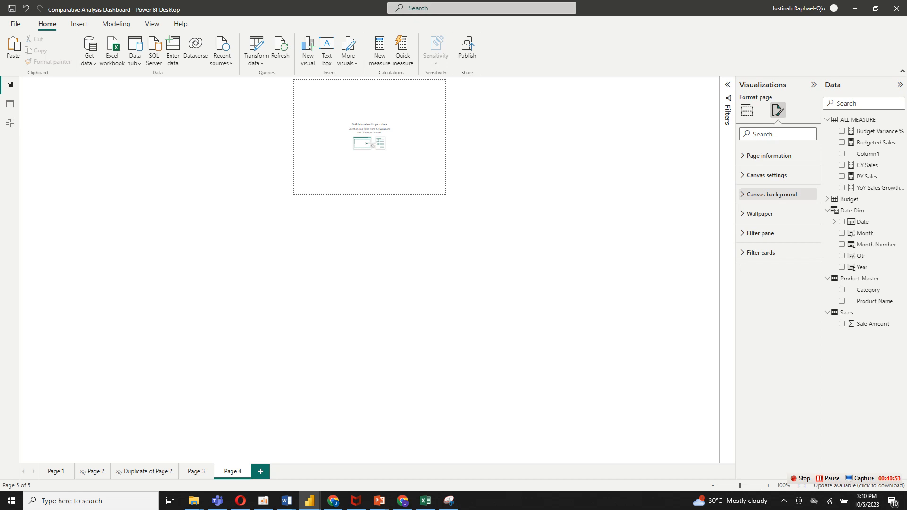
Change the tooltip page's canvas type to Custom and open its height for editing.
click(772, 194)
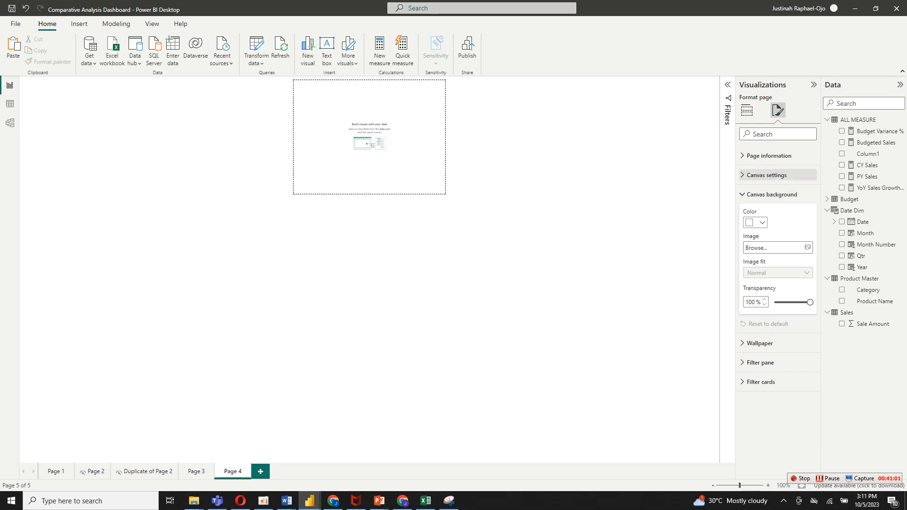
click(767, 175)
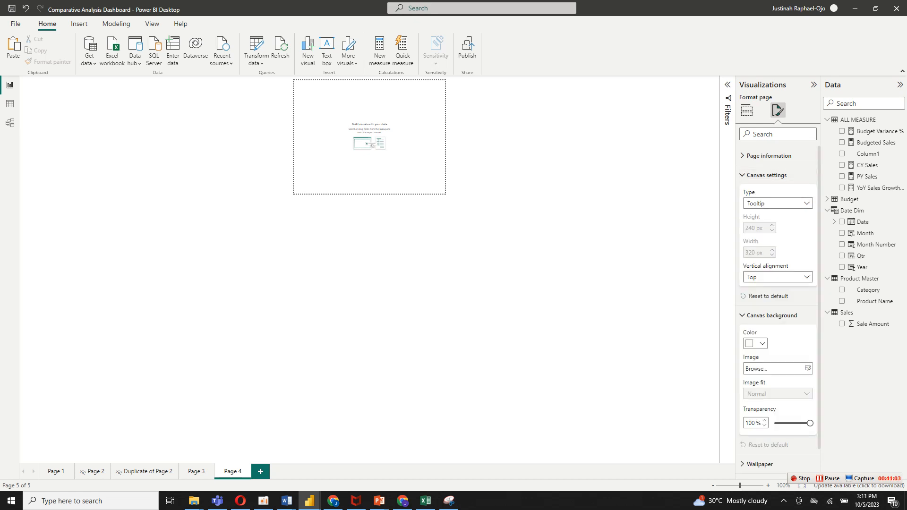
click(767, 175)
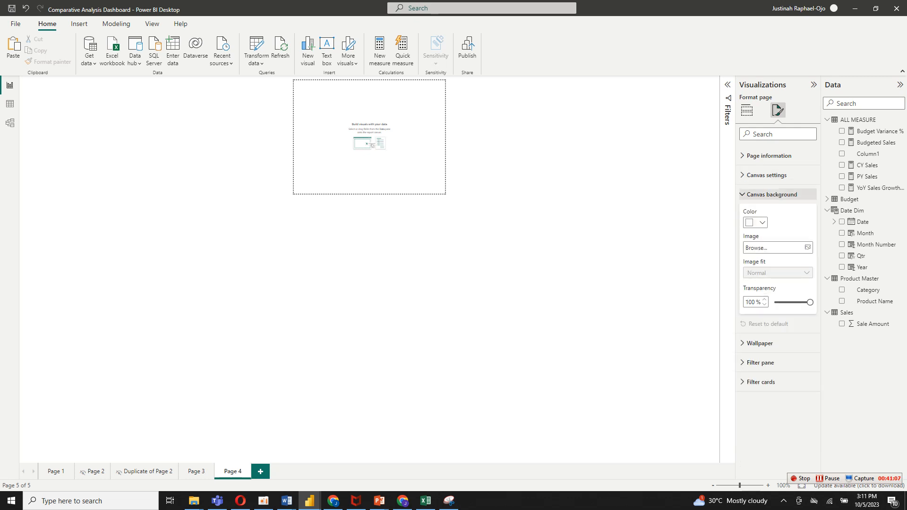
click(771, 194)
click(766, 175)
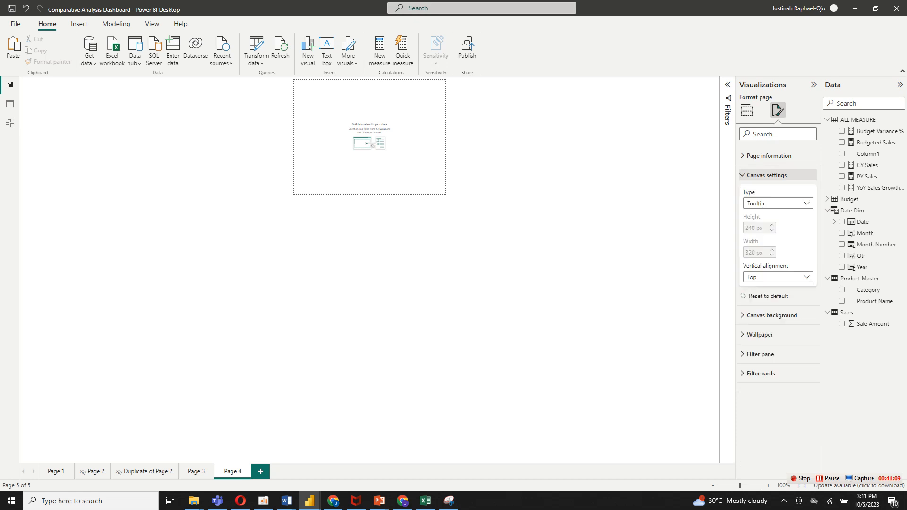
click(777, 203)
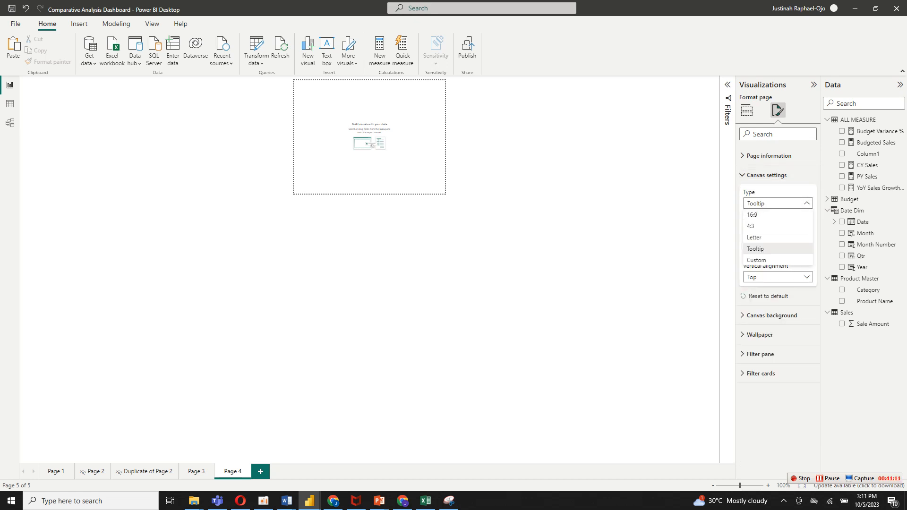
click(756, 259)
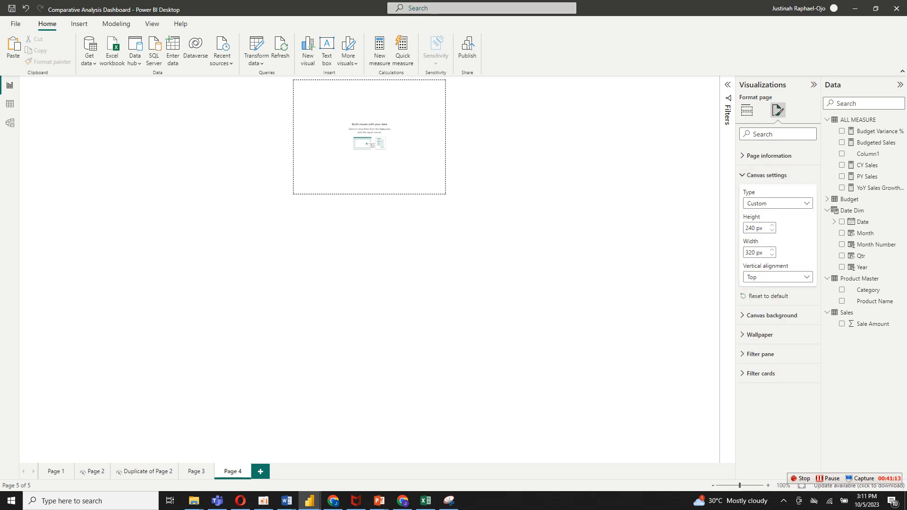
double_click(753, 228)
key(BackSpace)
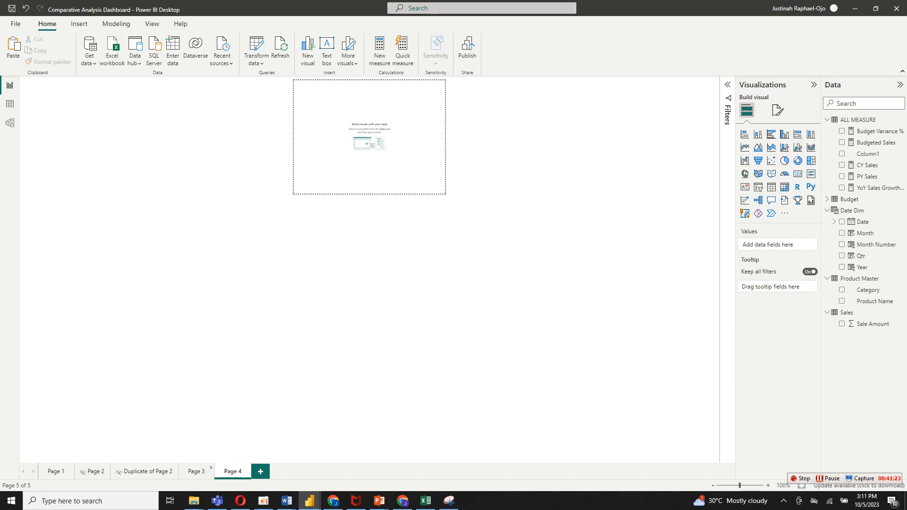
click(196, 471)
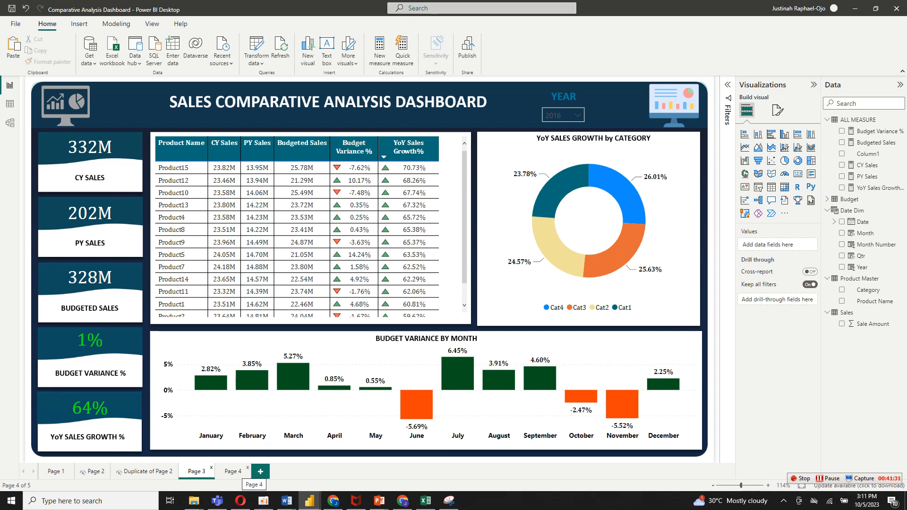
click(232, 471)
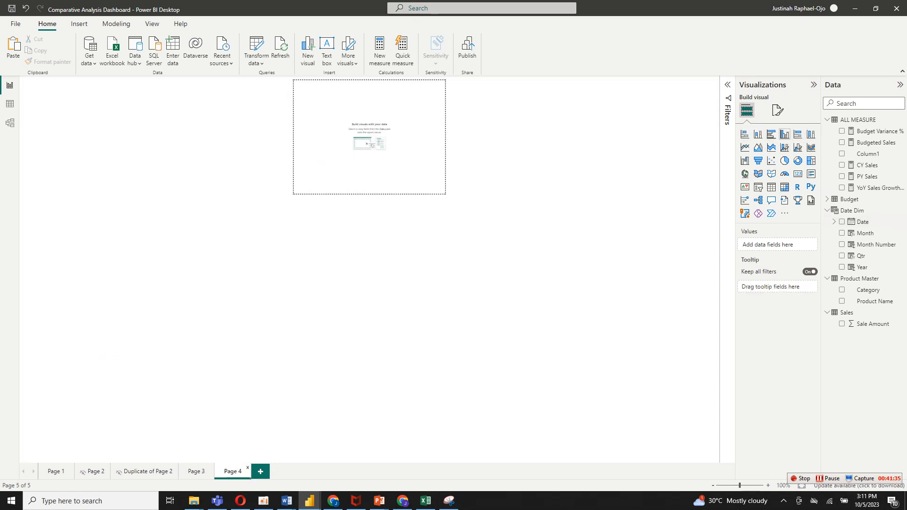
Insert a clustered column chart on Page 4 with Category on the X-axis and CY Sales and PY Sales on the Y-axis.
click(784, 134)
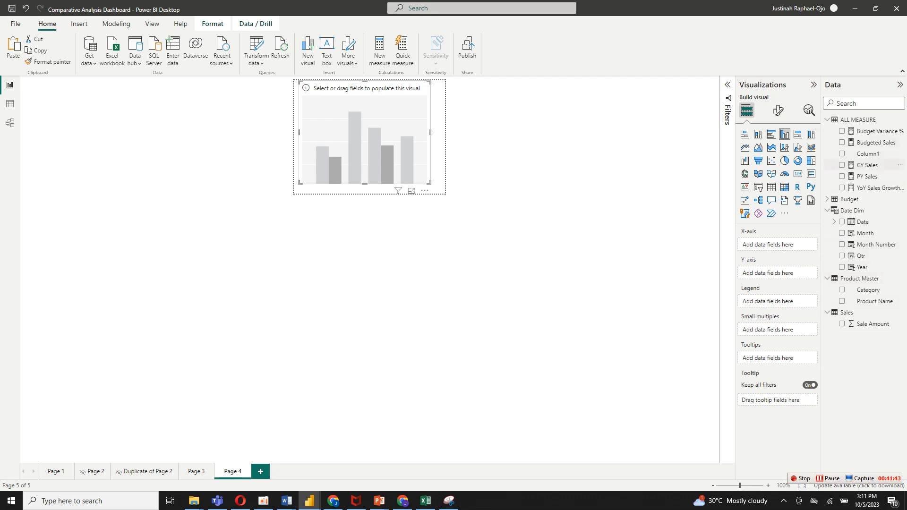
click(867, 164)
drag(867, 164, 775, 273)
drag(867, 176, 758, 285)
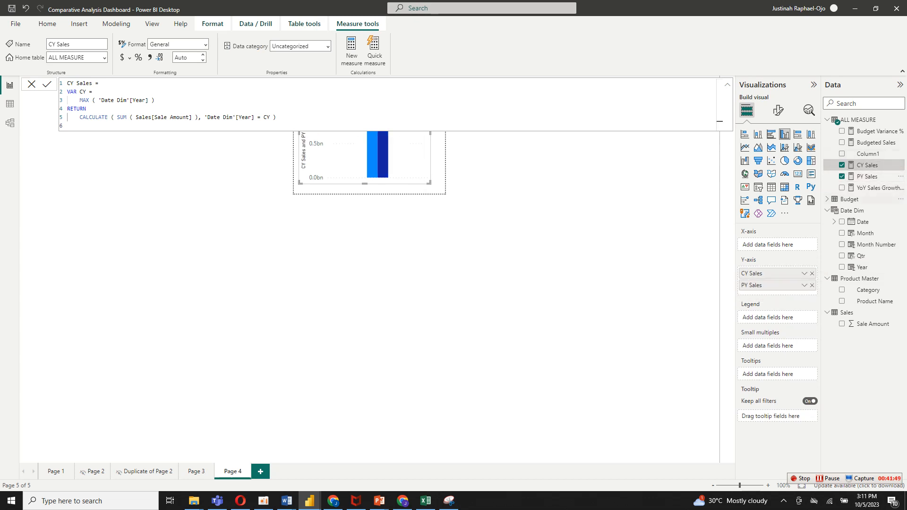
drag(867, 289, 777, 245)
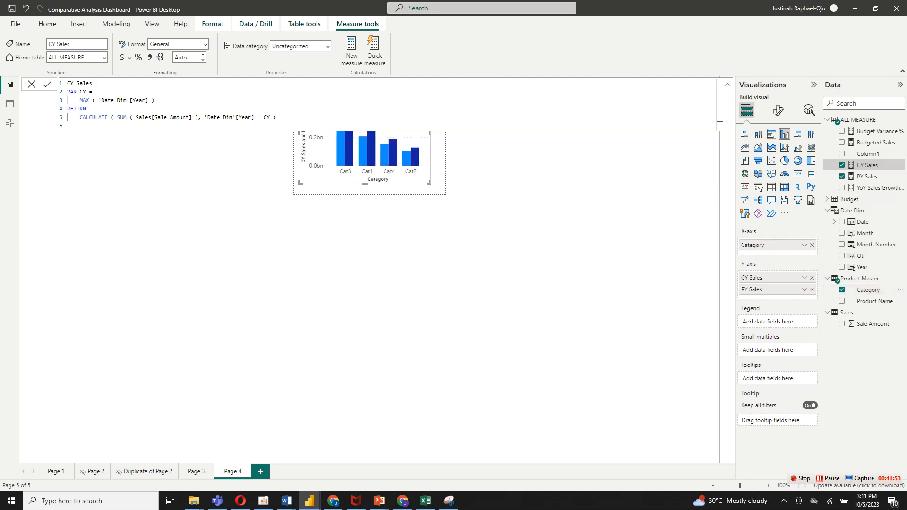
click(32, 84)
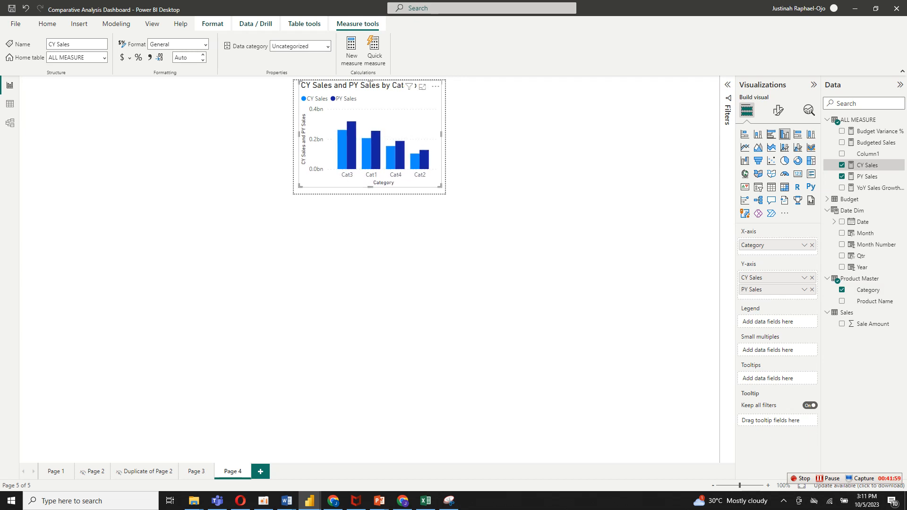
Turn off the chart's legend title and set the legend text color to black (#000000).
click(777, 110)
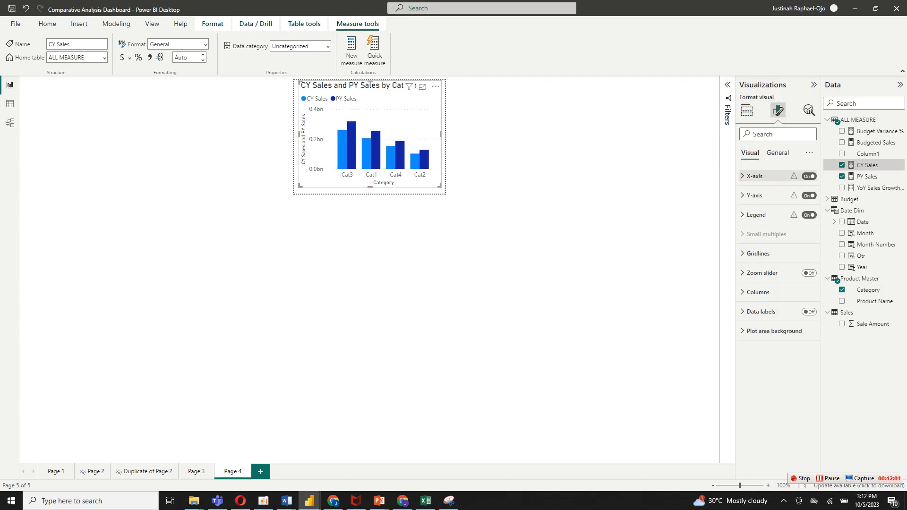
click(755, 215)
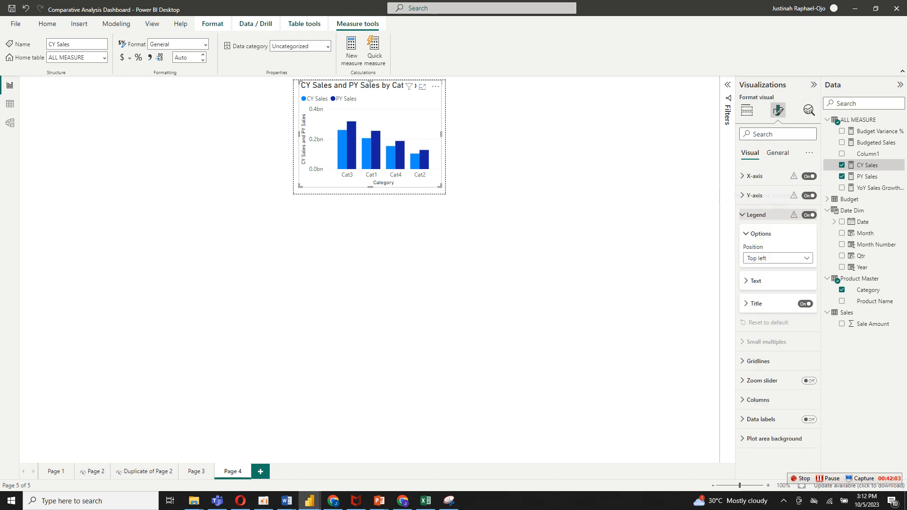
click(805, 303)
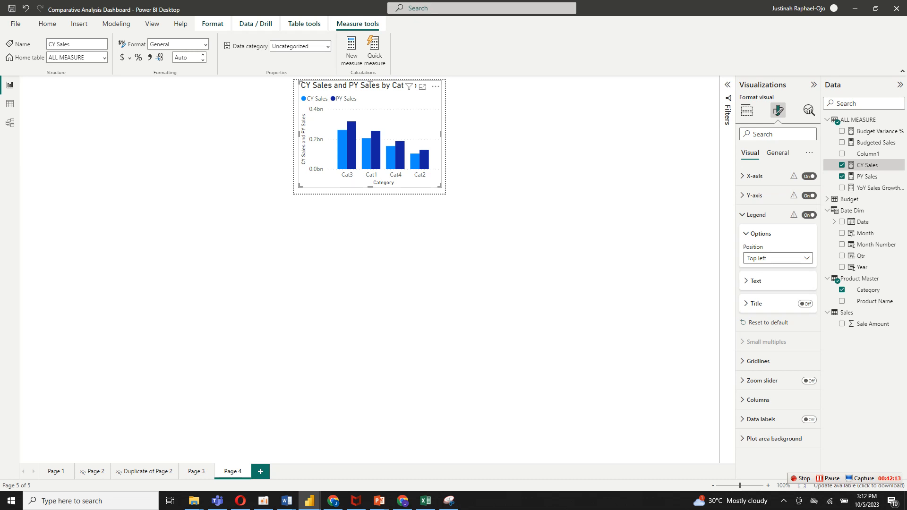
click(754, 281)
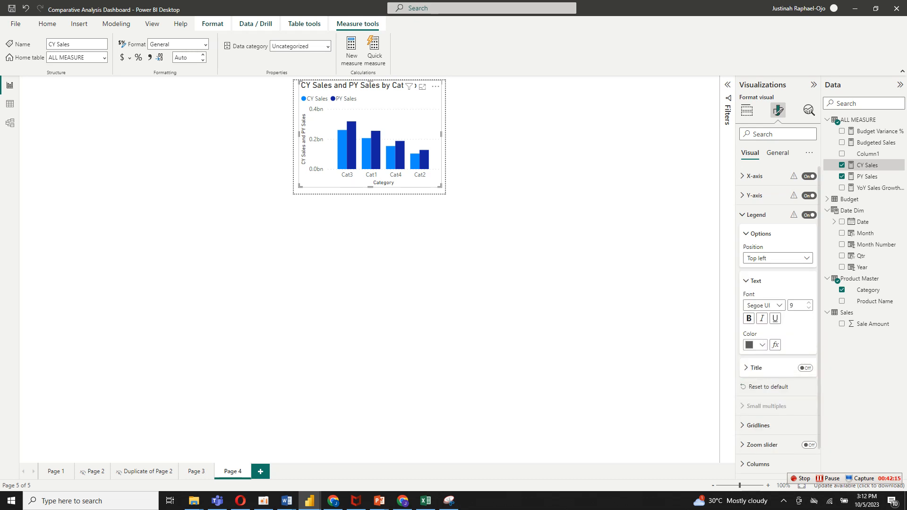
click(756, 345)
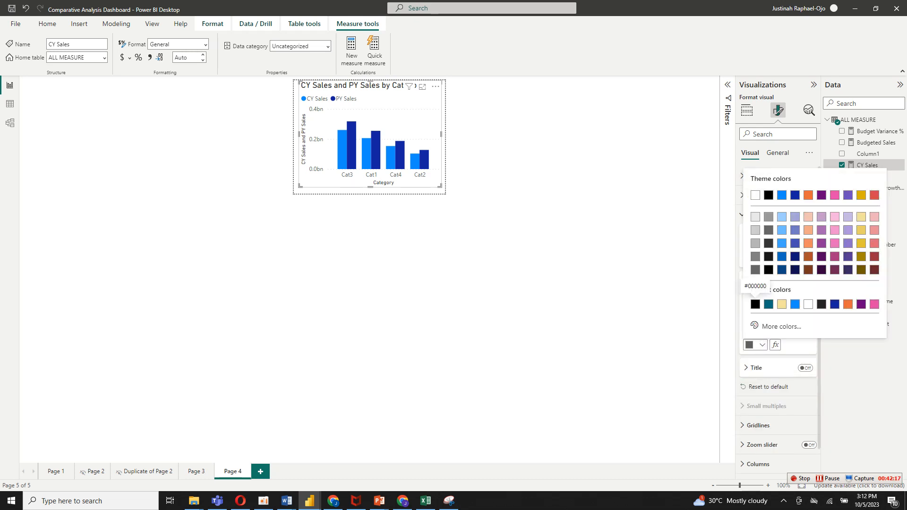
click(755, 303)
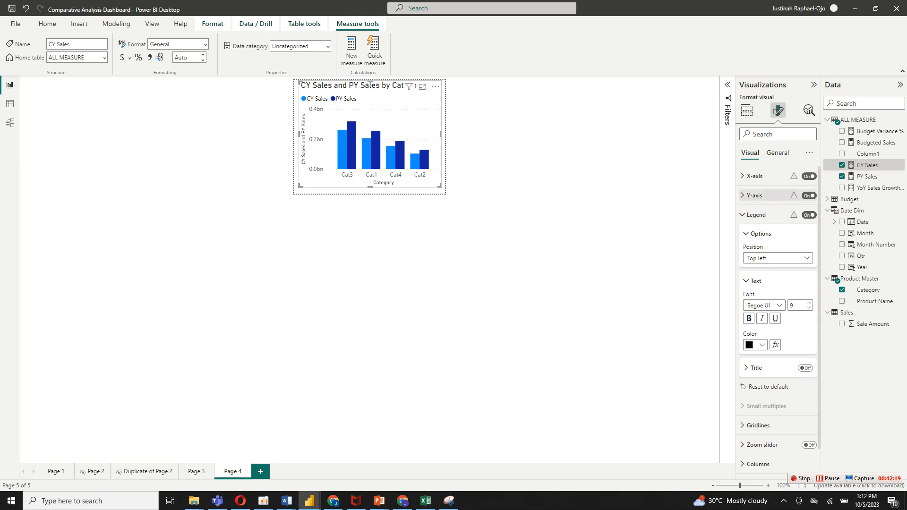
Turn off the Y-axis and X-axis titles on the CY and PY Sales column chart.
click(754, 195)
click(805, 335)
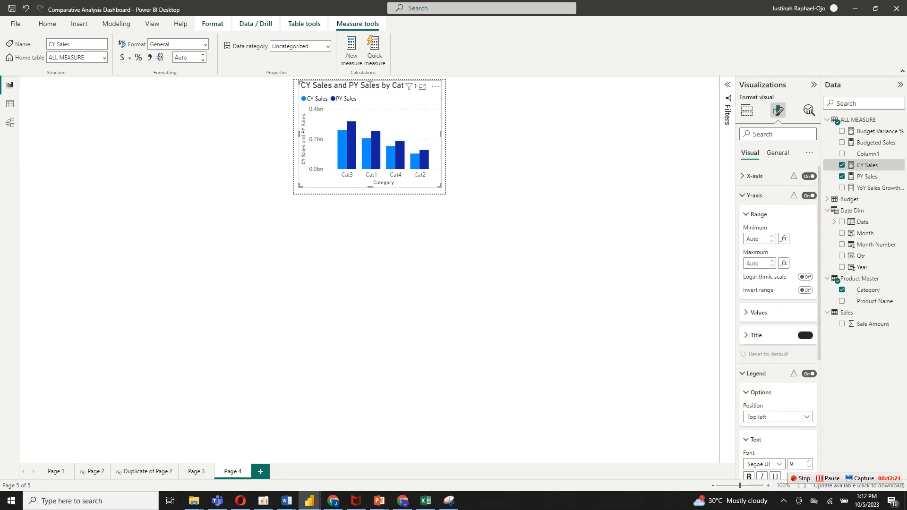
click(754, 175)
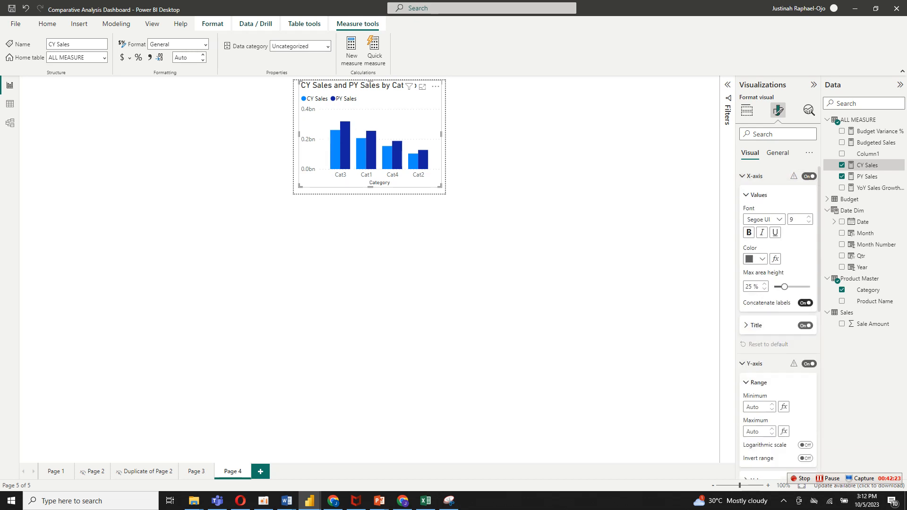
click(806, 325)
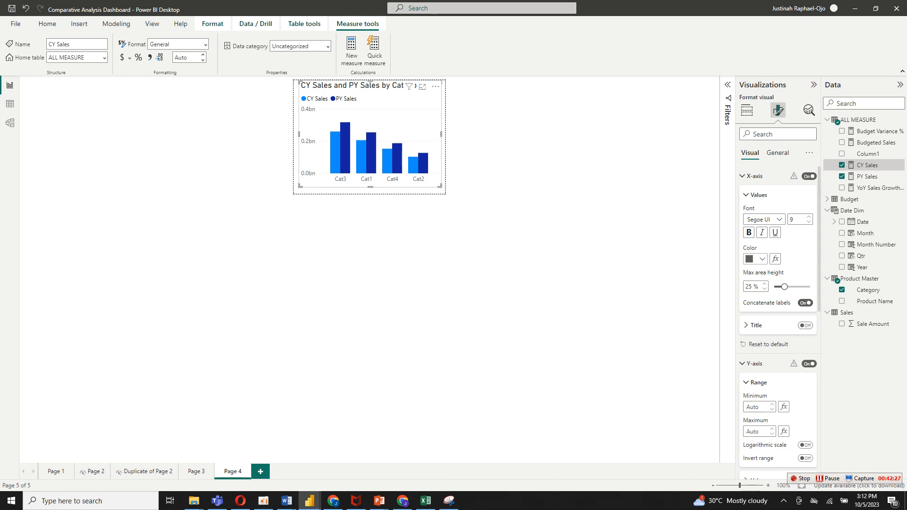
Format the X-axis category labels in black with the Cambria font, without underline.
click(756, 259)
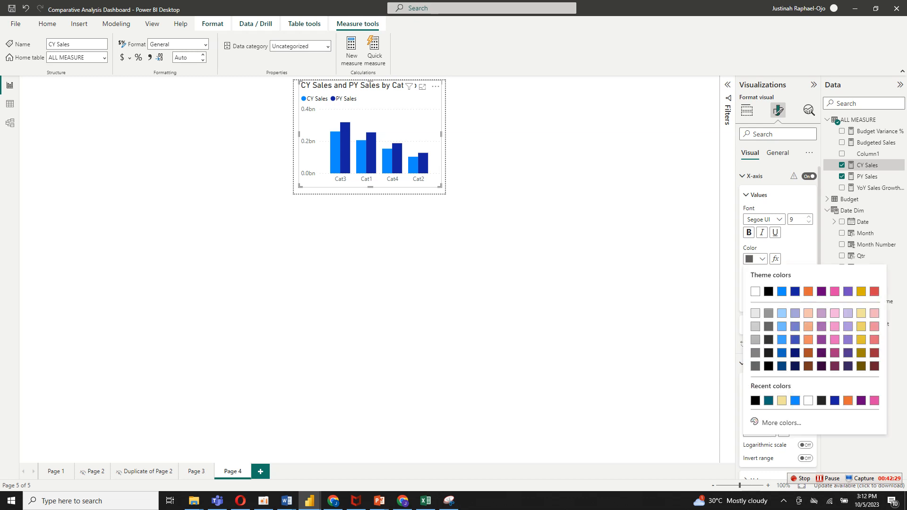
click(768, 291)
click(775, 232)
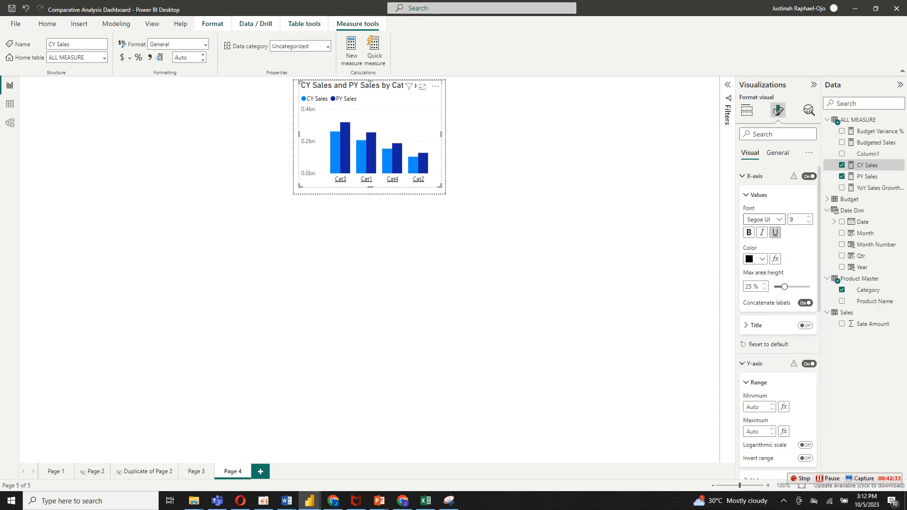
click(775, 232)
click(763, 219)
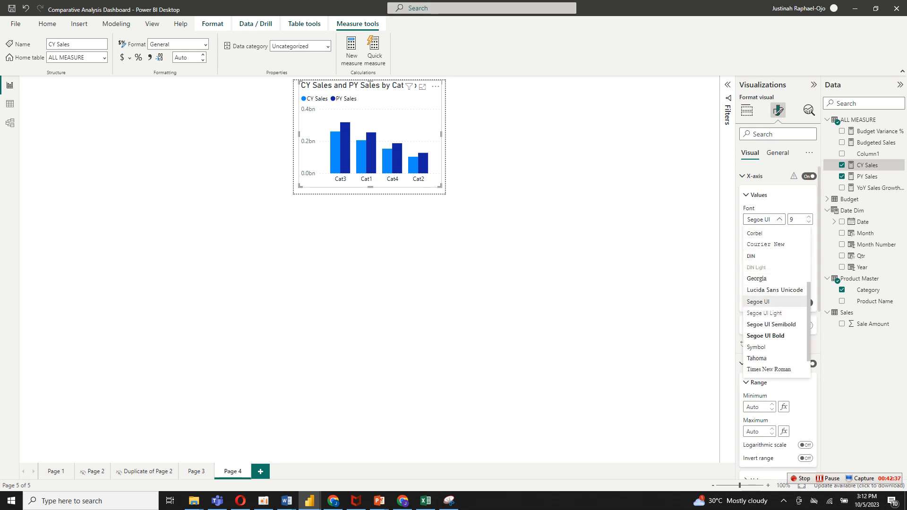
scroll(774, 301, up, 3)
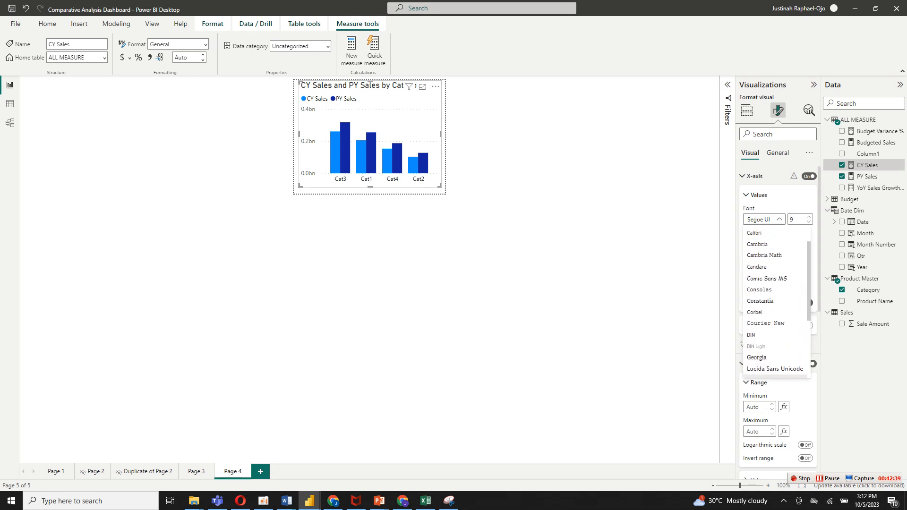
click(757, 244)
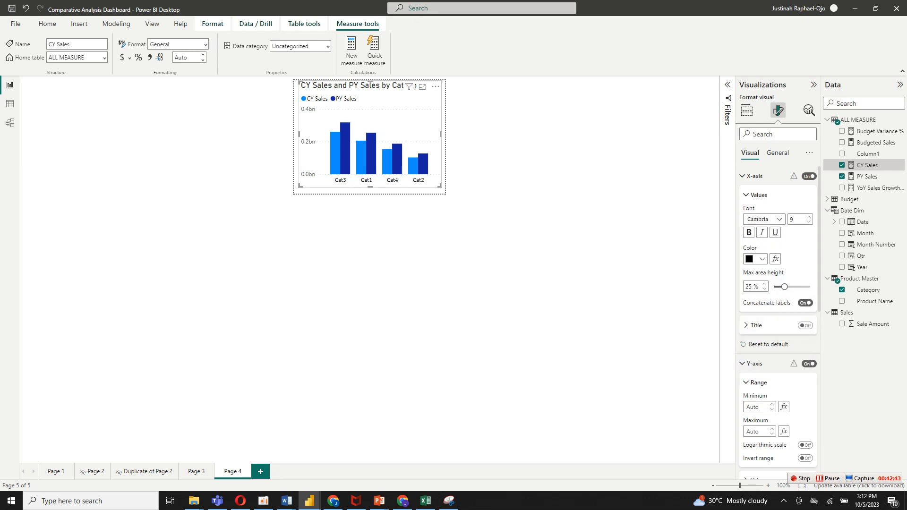
click(754, 176)
Turn off the column chart's background effect.
click(777, 153)
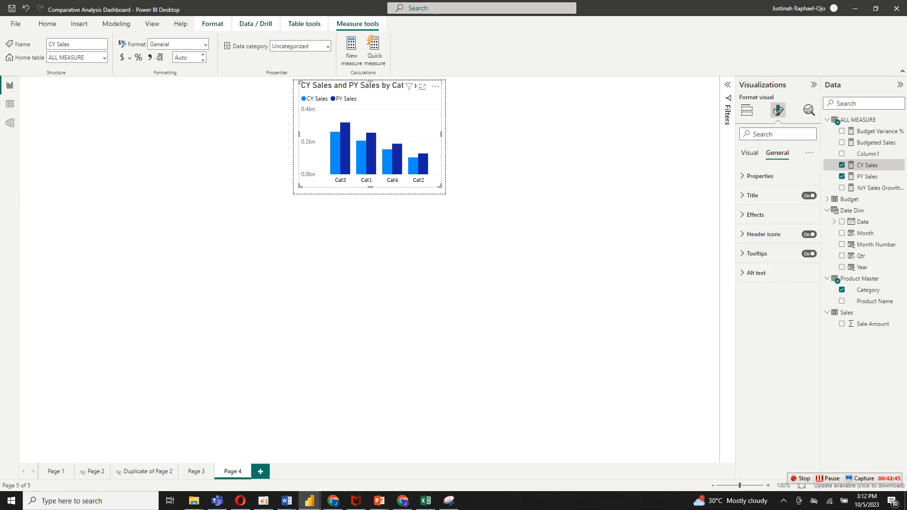
click(756, 214)
click(805, 234)
Center the chart title and format it as bold Cambria at size 12.
click(752, 195)
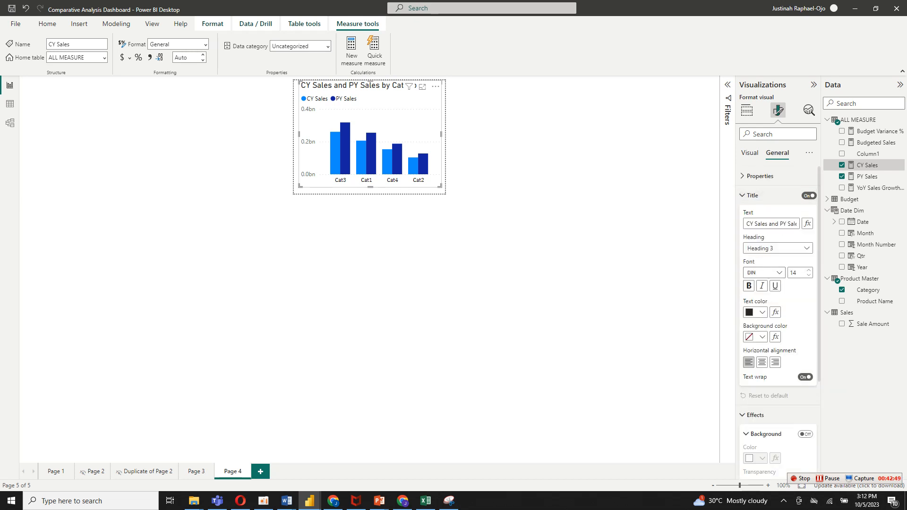
click(762, 362)
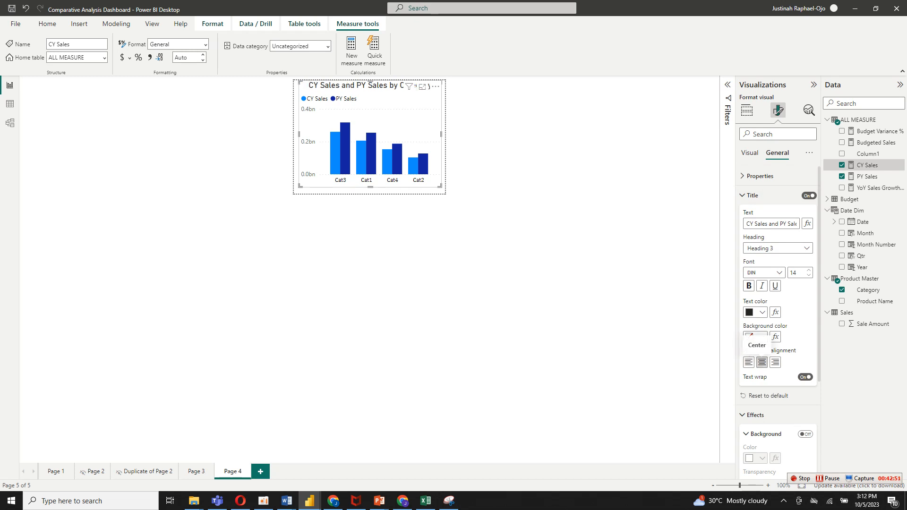
click(748, 286)
click(765, 272)
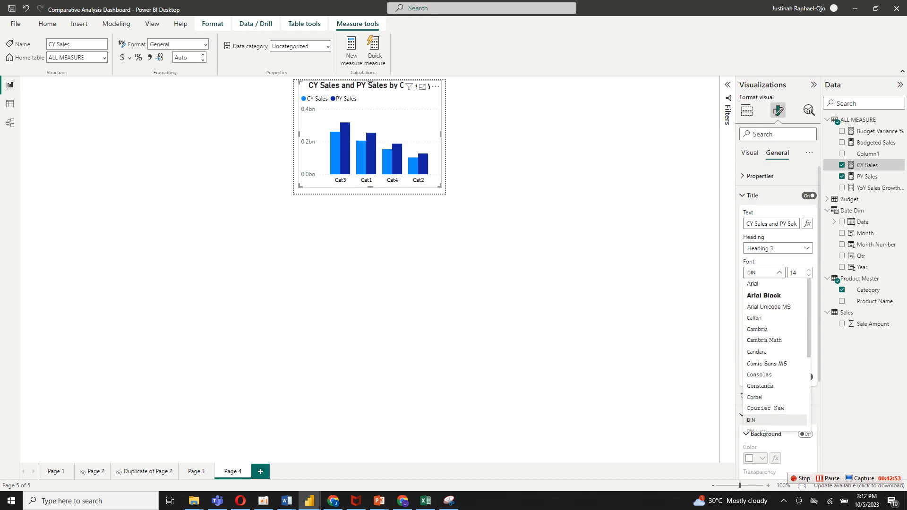
click(760, 329)
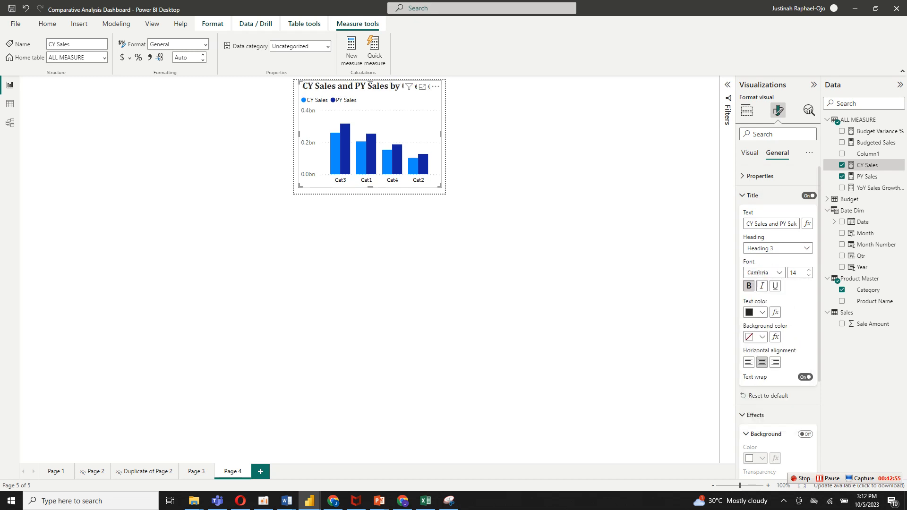
click(808, 275)
click(808, 275)
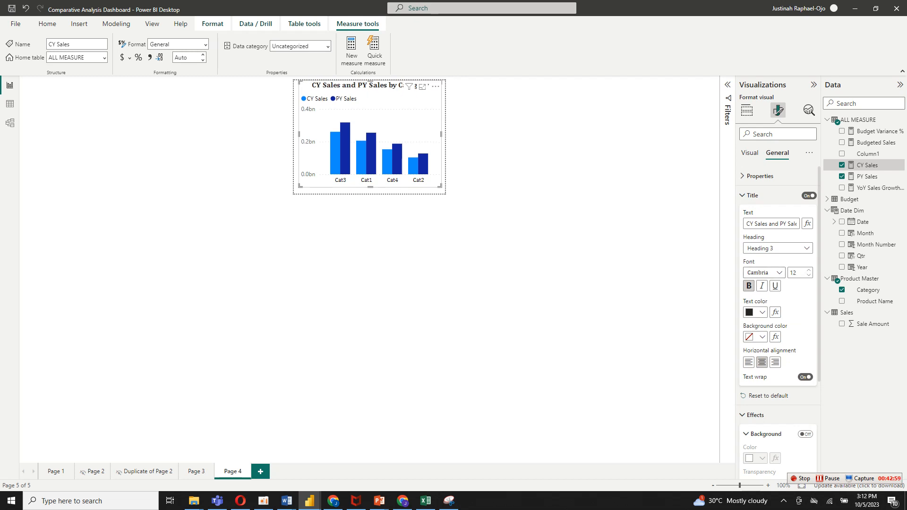
Turn on data labels for all series of the column chart.
click(749, 153)
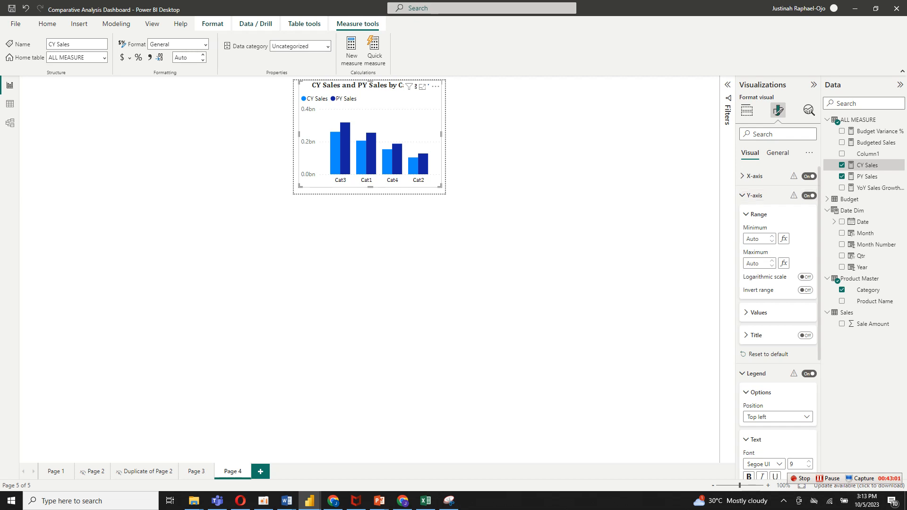
click(754, 195)
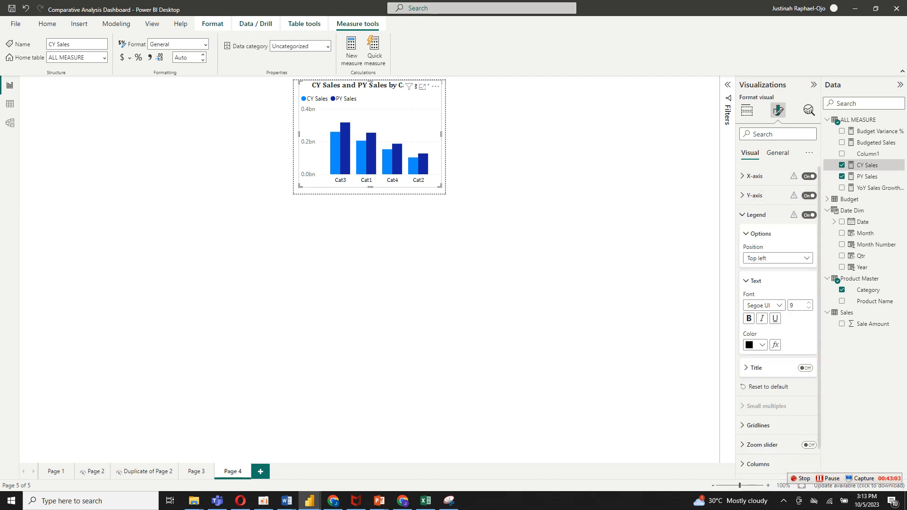
click(760, 234)
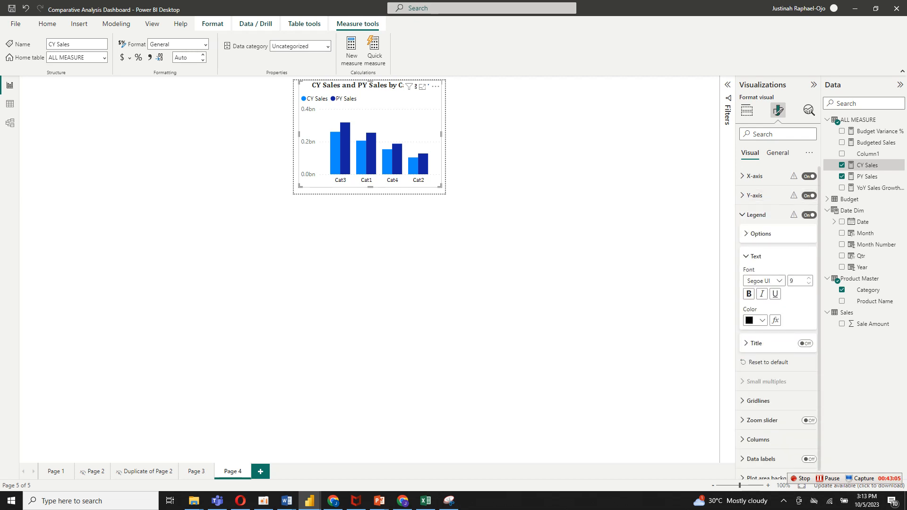
click(756, 214)
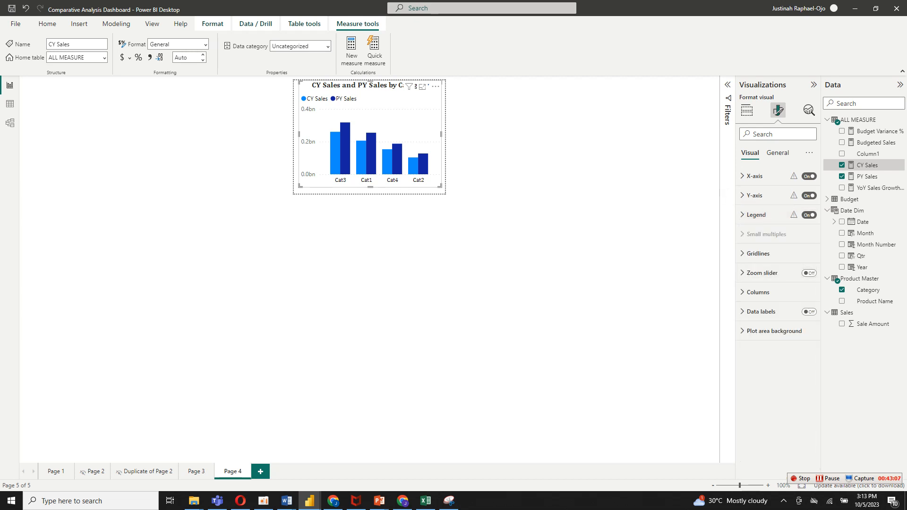
click(809, 312)
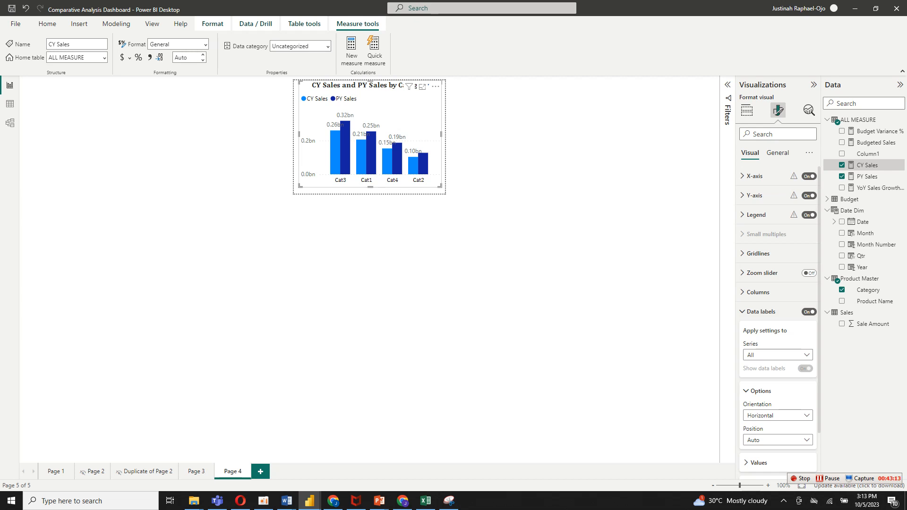
Format the data label values in black with the Cambria font.
scroll(777, 321, down, 2)
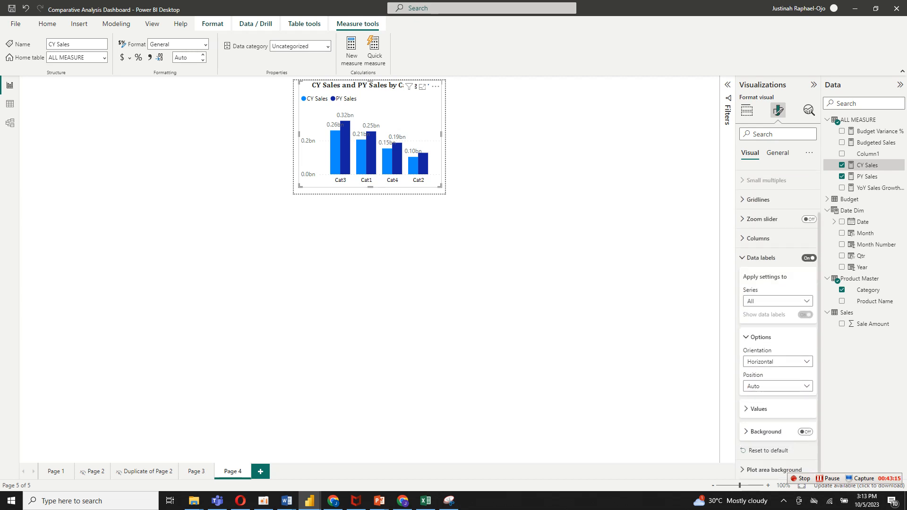
click(758, 409)
scroll(778, 322, down, 4)
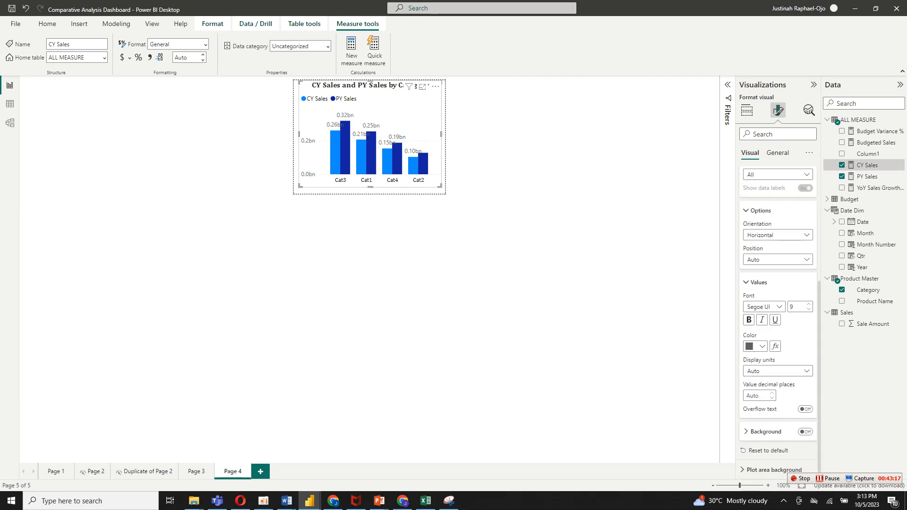
click(756, 346)
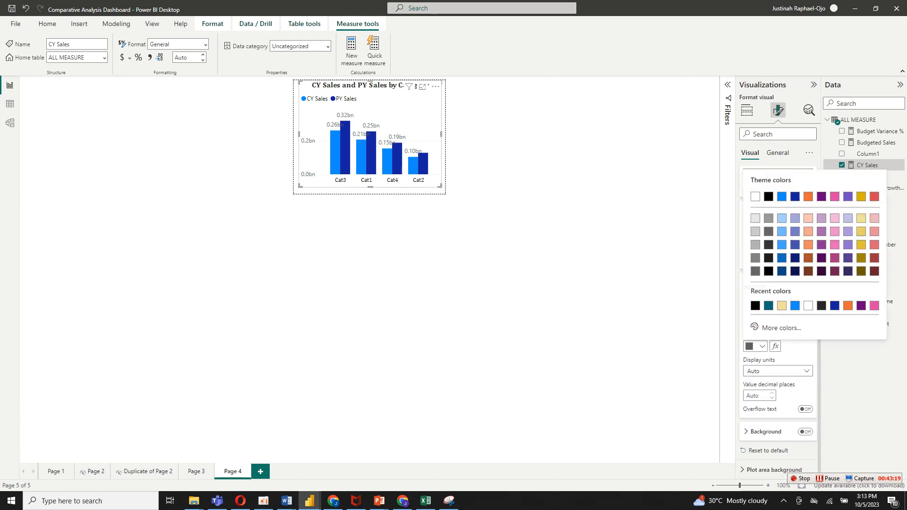
click(757, 305)
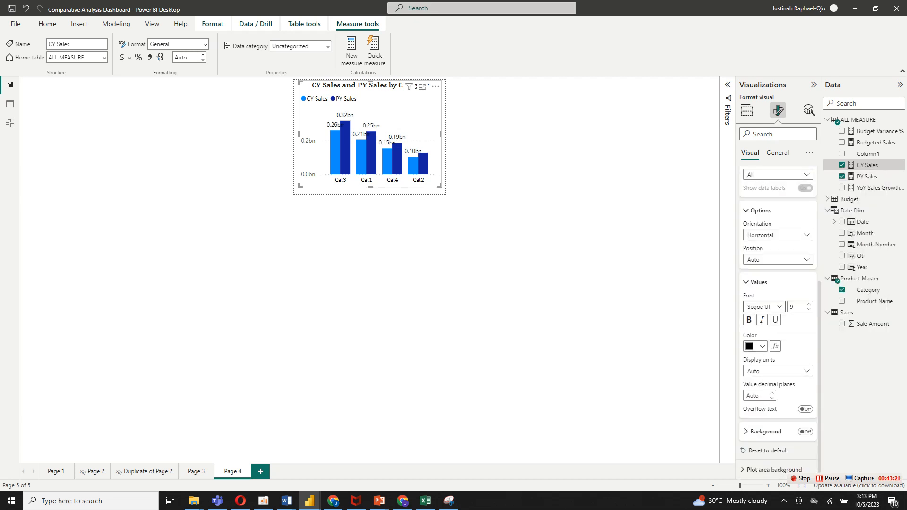
click(779, 307)
scroll(775, 341, up, 3)
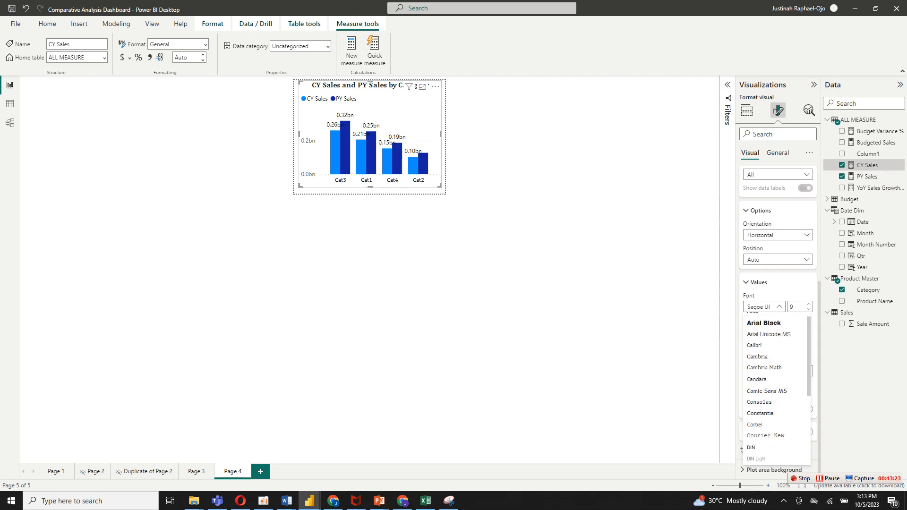
click(757, 363)
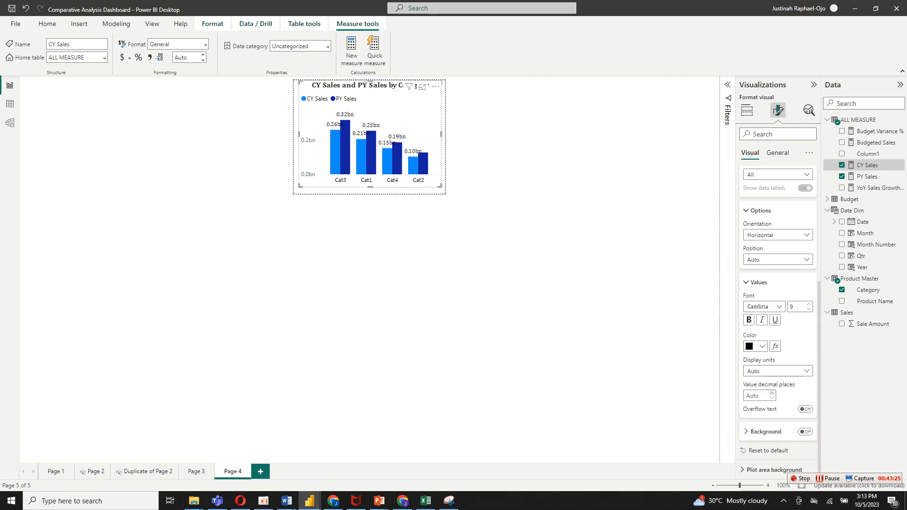
Set the data labels' display units to Millions with 0 decimal places, and deselect the chart.
click(777, 370)
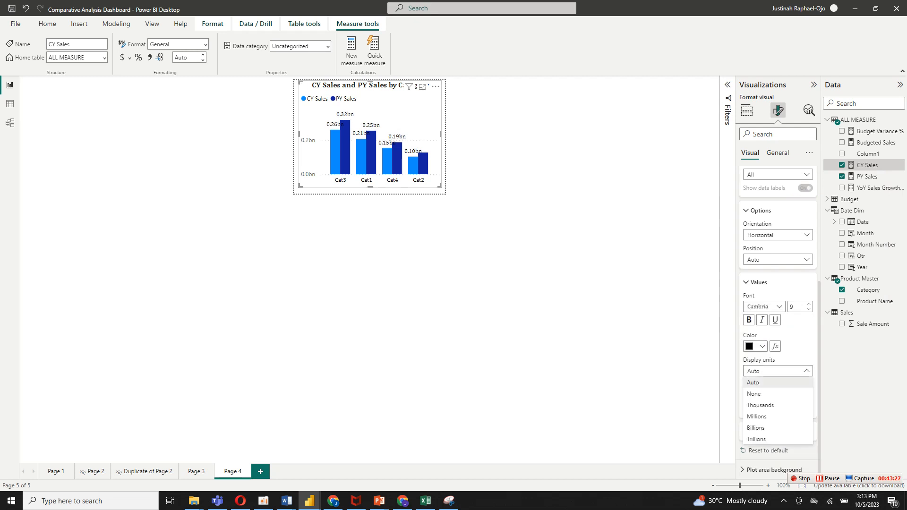
click(756, 416)
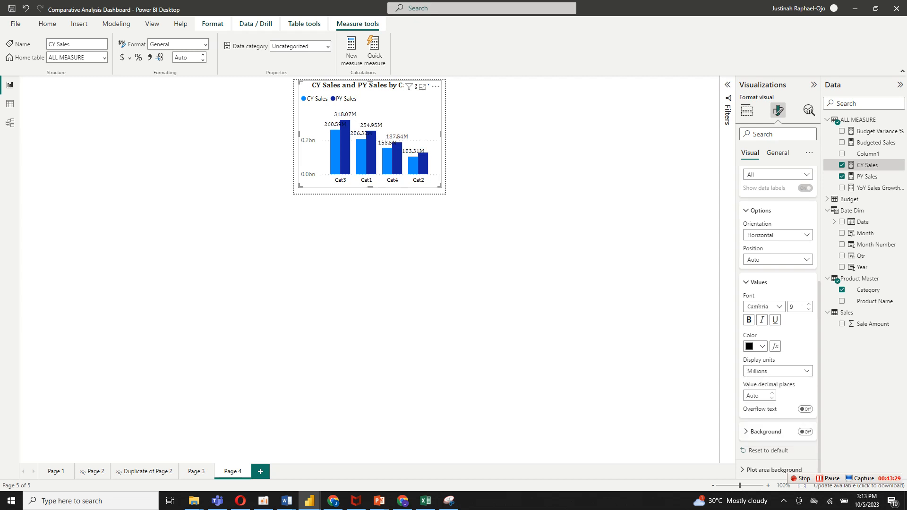
click(771, 398)
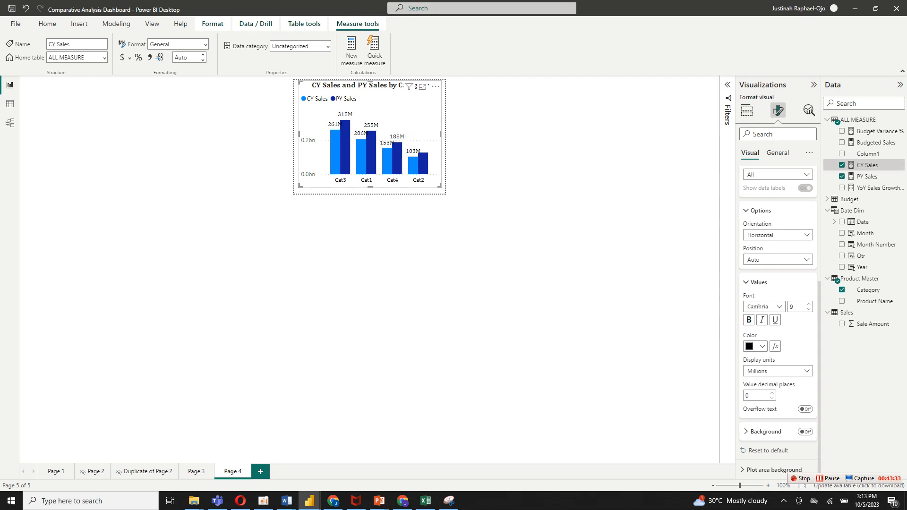
click(148, 471)
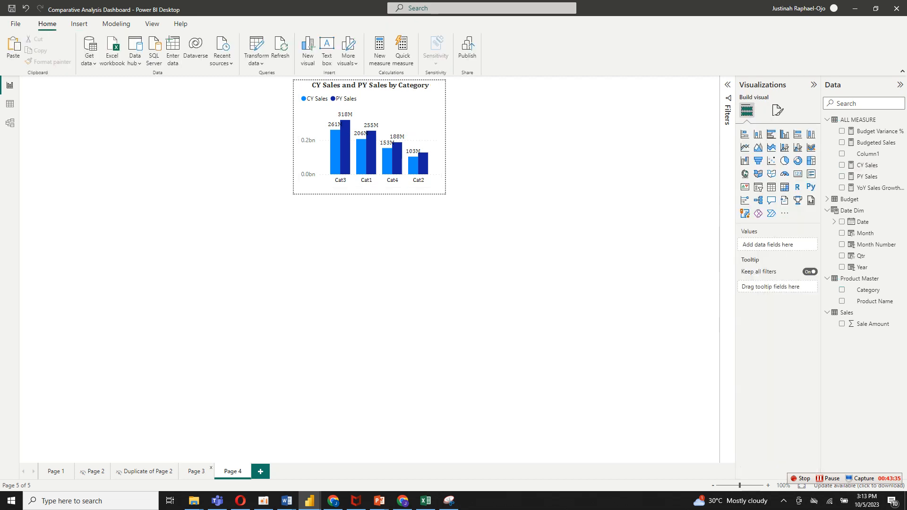
On Page 3, set the YoY Sales Growth by Category donut chart's tooltip to use report page Page 4.
click(196, 471)
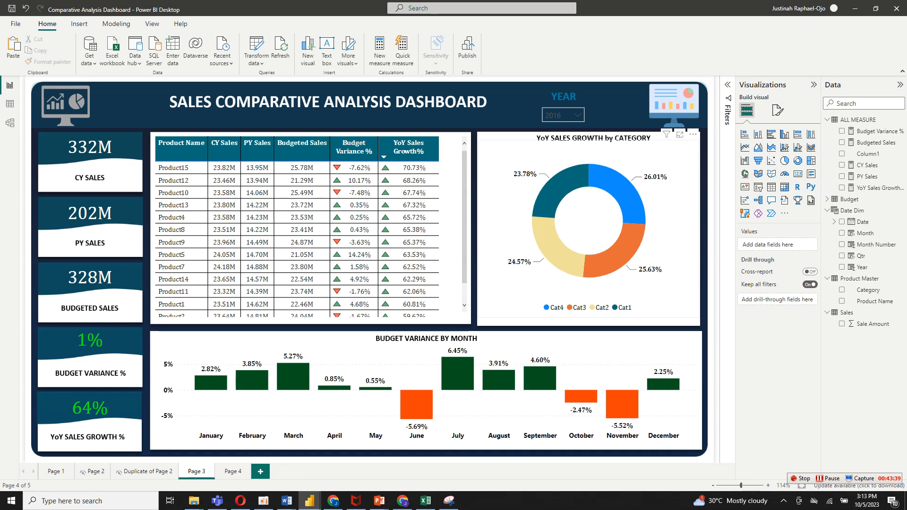
click(667, 221)
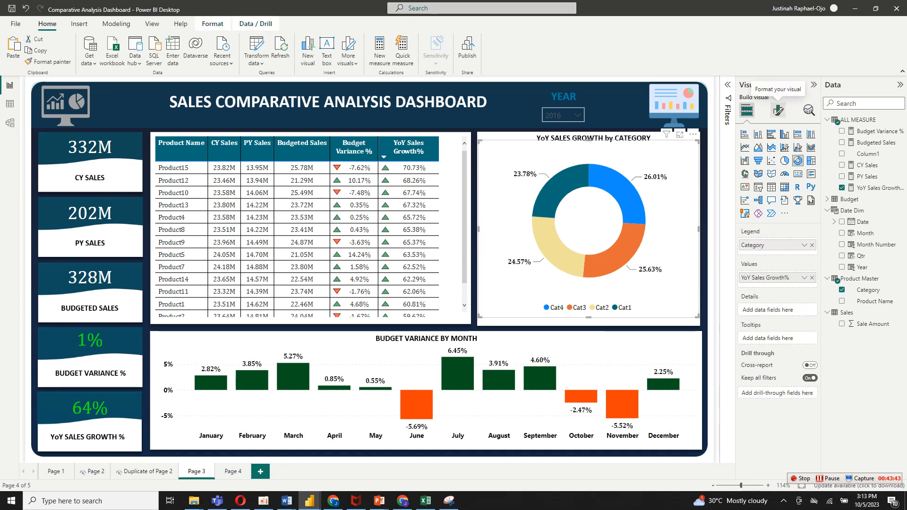
click(777, 110)
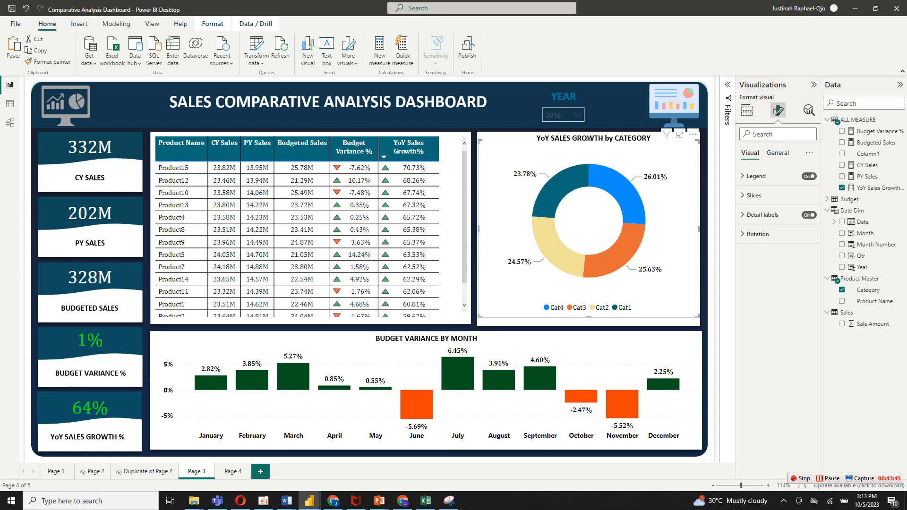
click(777, 153)
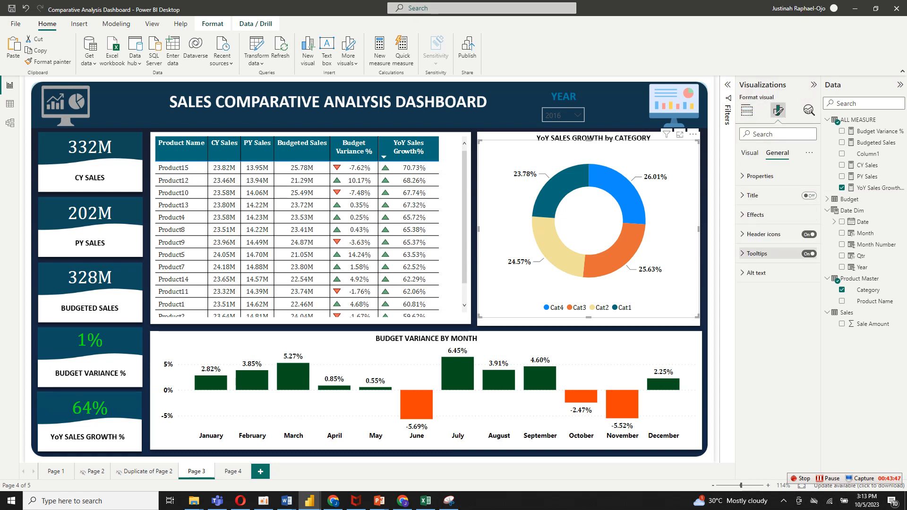
click(756, 254)
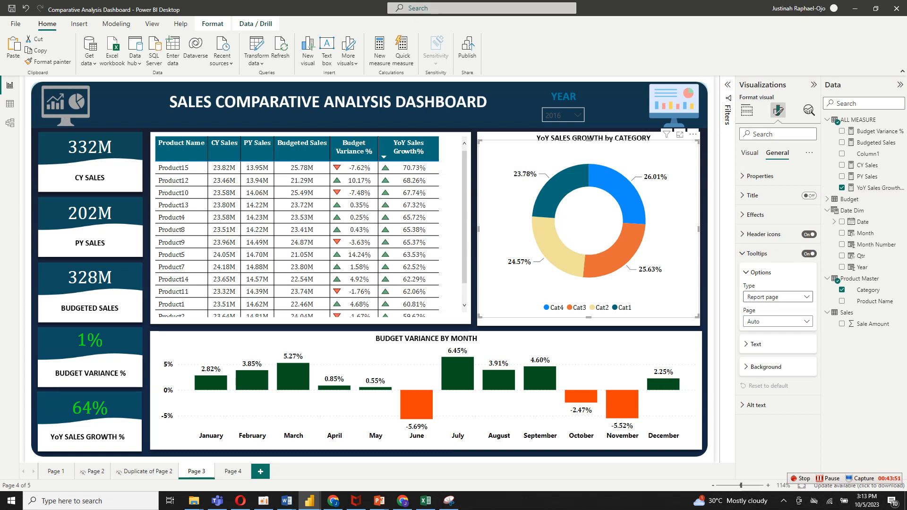
click(777, 321)
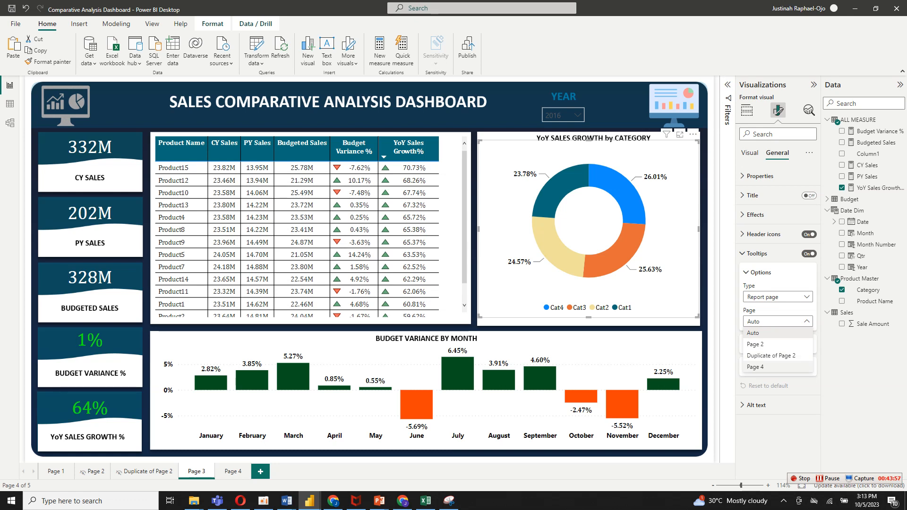
click(755, 367)
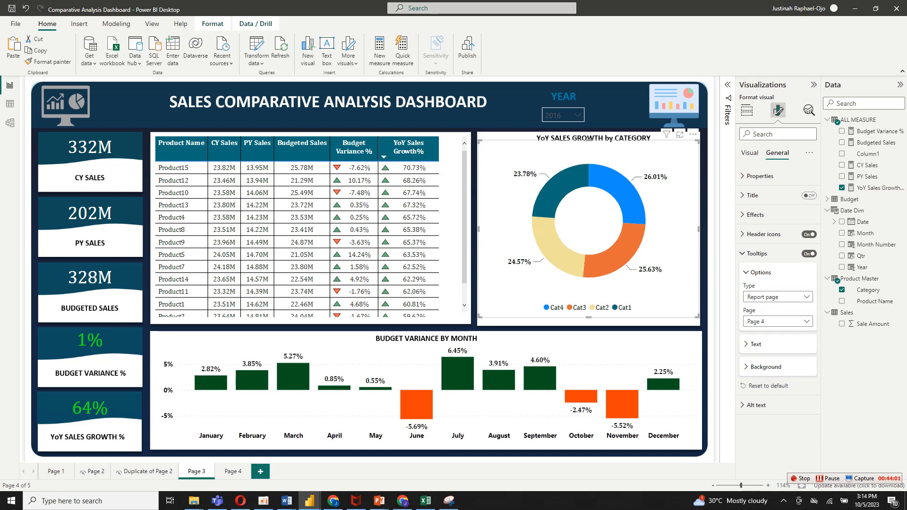
Show the tooltip's text options and preview the custom tooltip on several category slices of the donut chart.
click(755, 345)
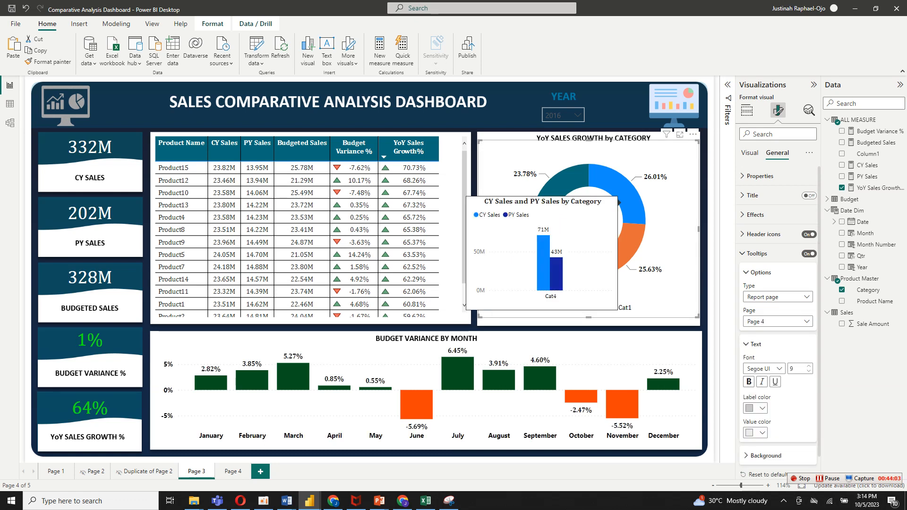
mouse_move(561, 184)
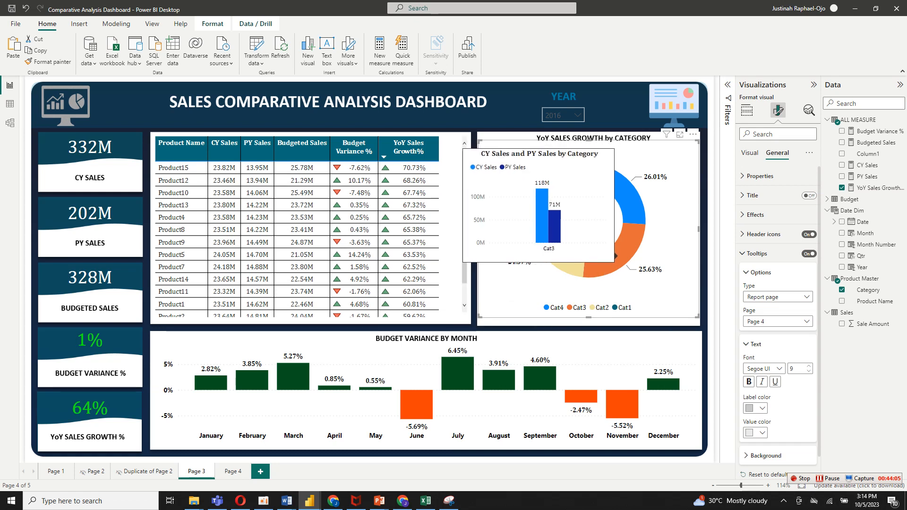
mouse_move(580, 255)
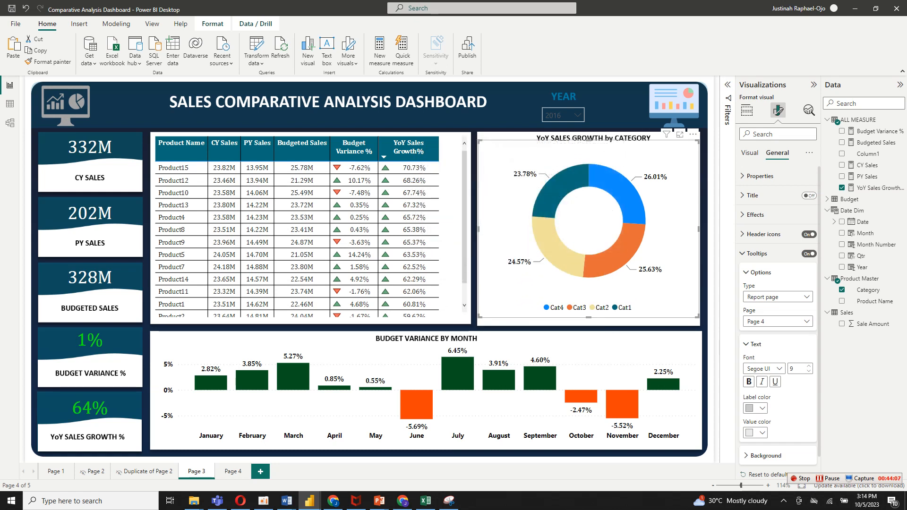